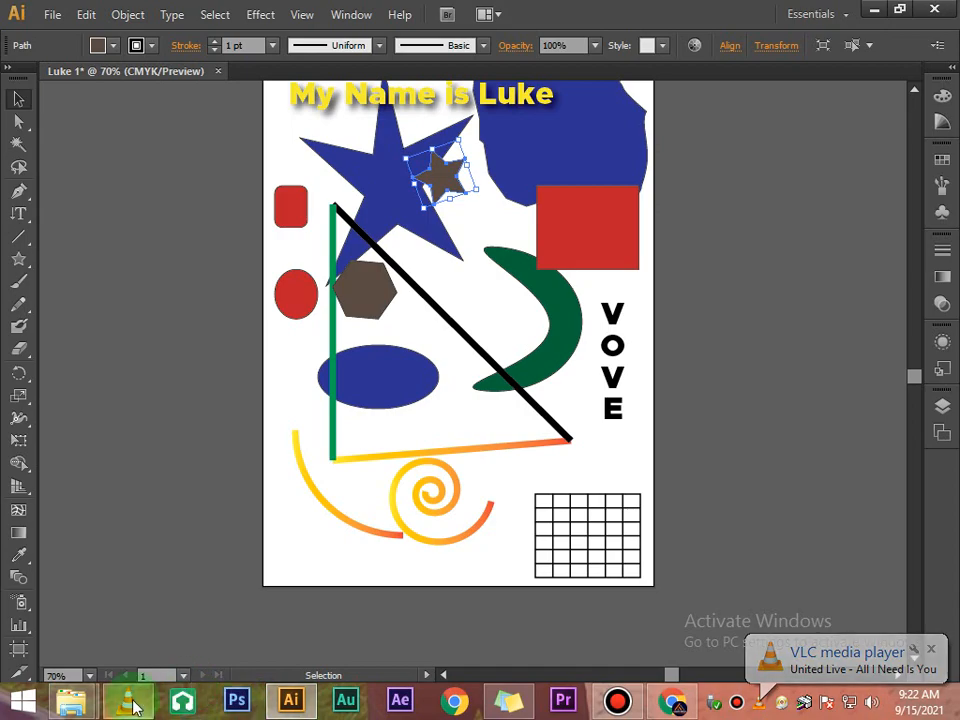
left_click(129, 710)
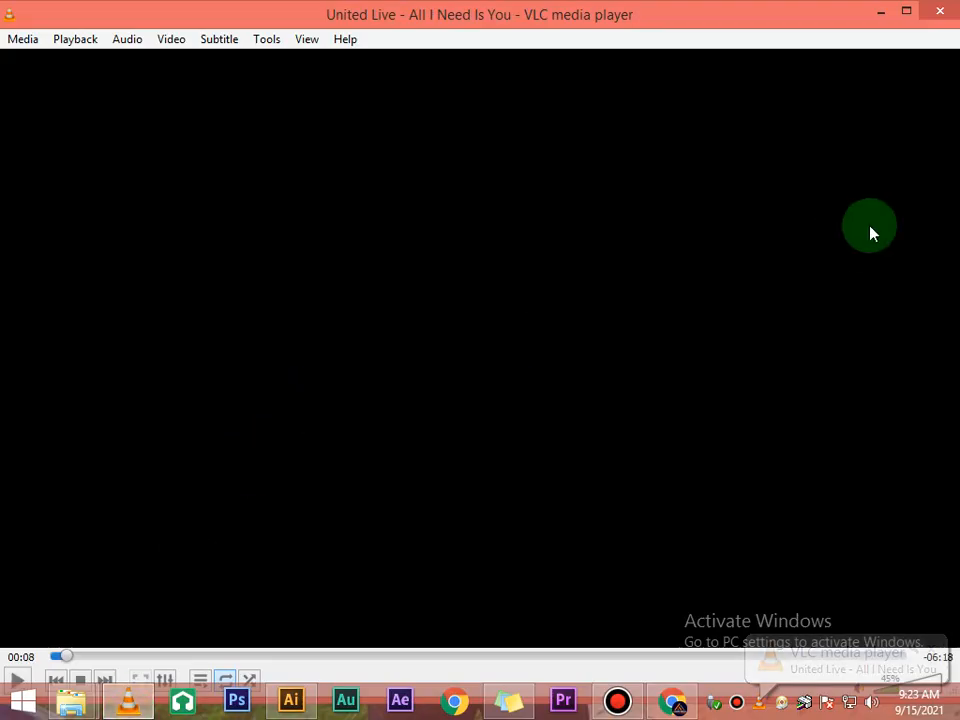
left_click(880, 12)
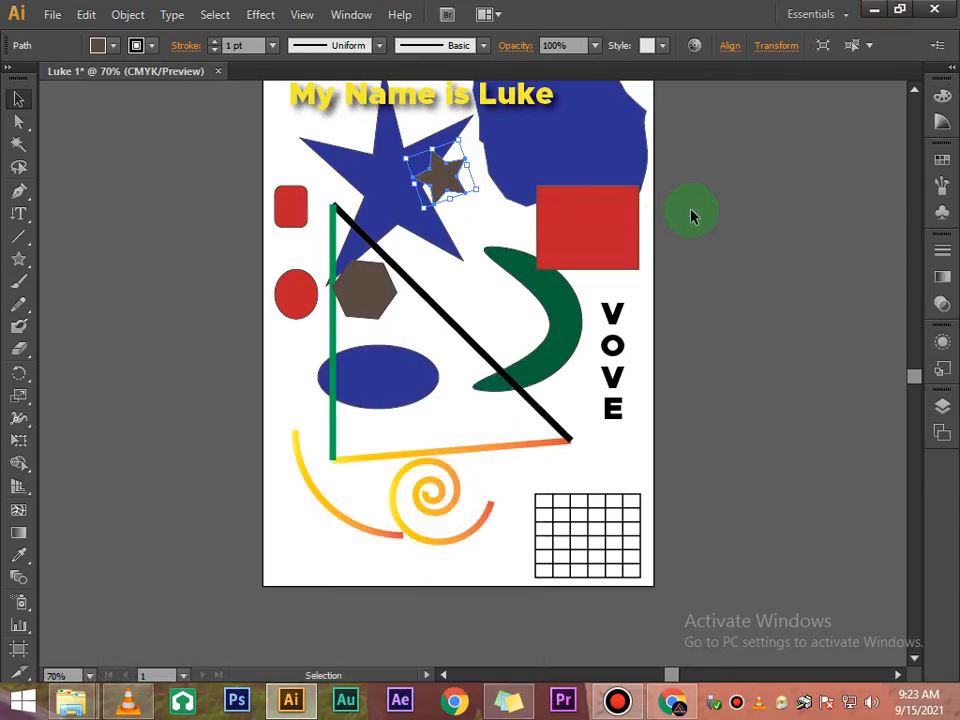
scroll(690, 215, "up", 1)
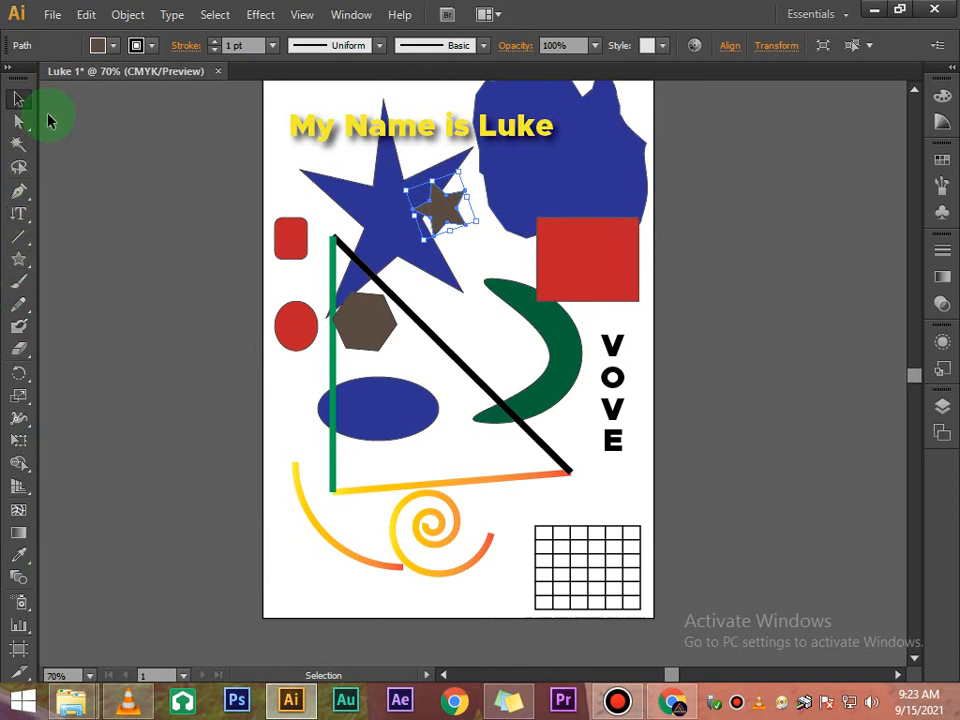
left_click(227, 170)
scroll(300, 212, "up", 2)
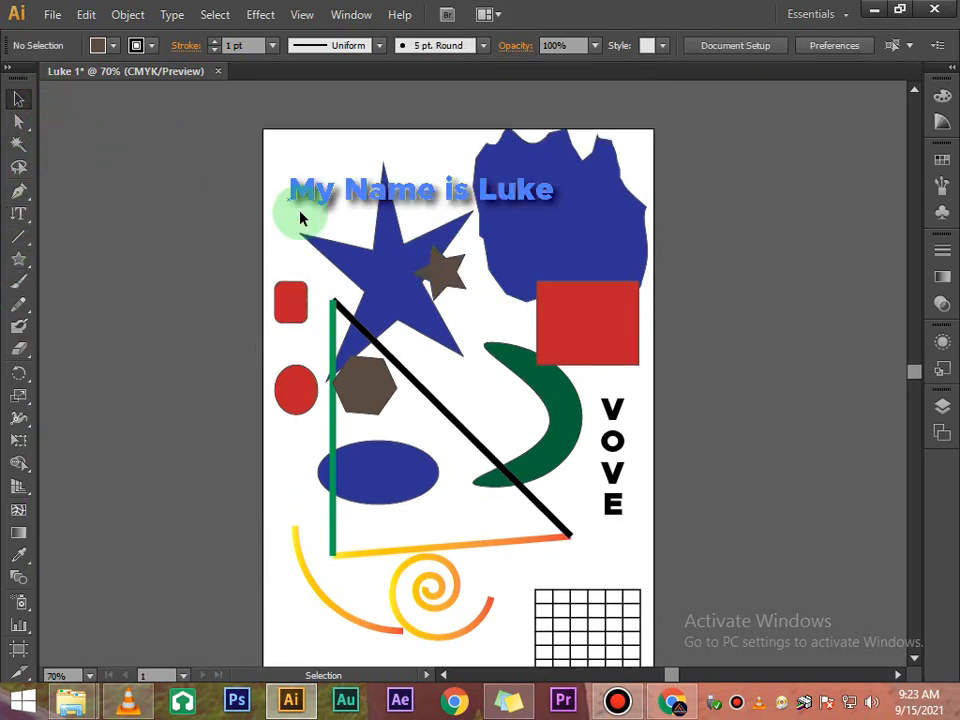
scroll(300, 212, "down", 1)
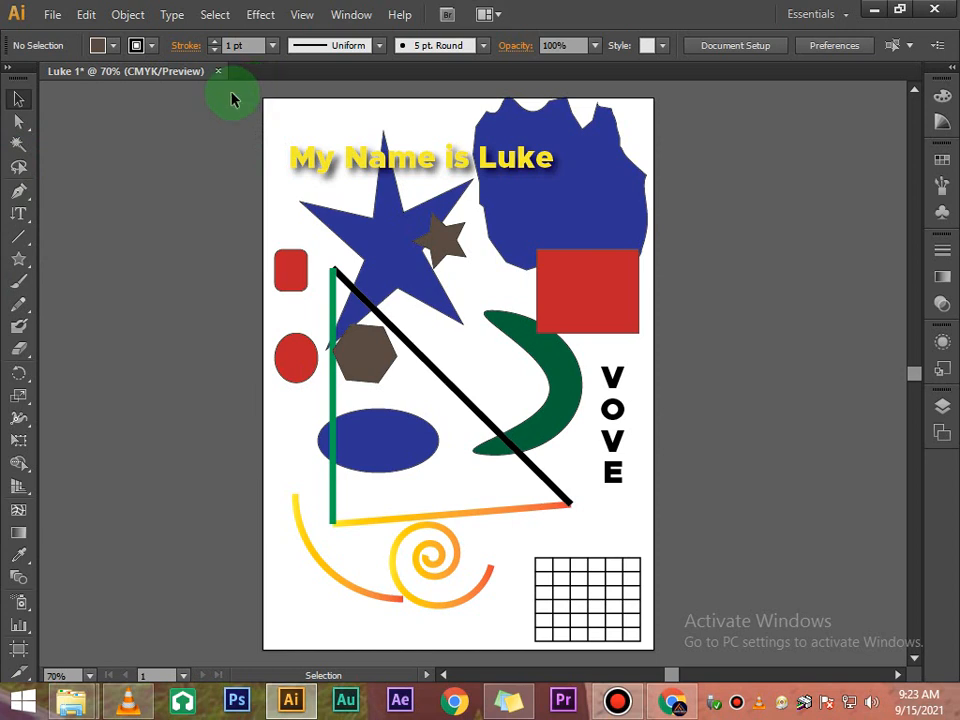
- Marquee-select all the artwork, delete it, and undo the deletion
left_click_drag(231, 98, 643, 630)
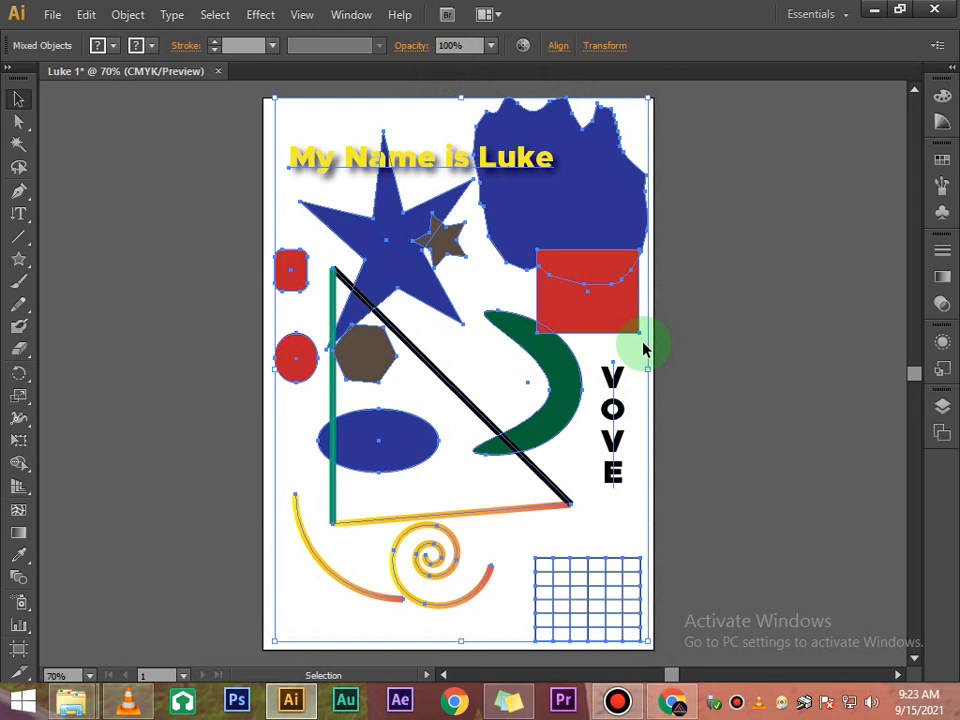
key("Delete")
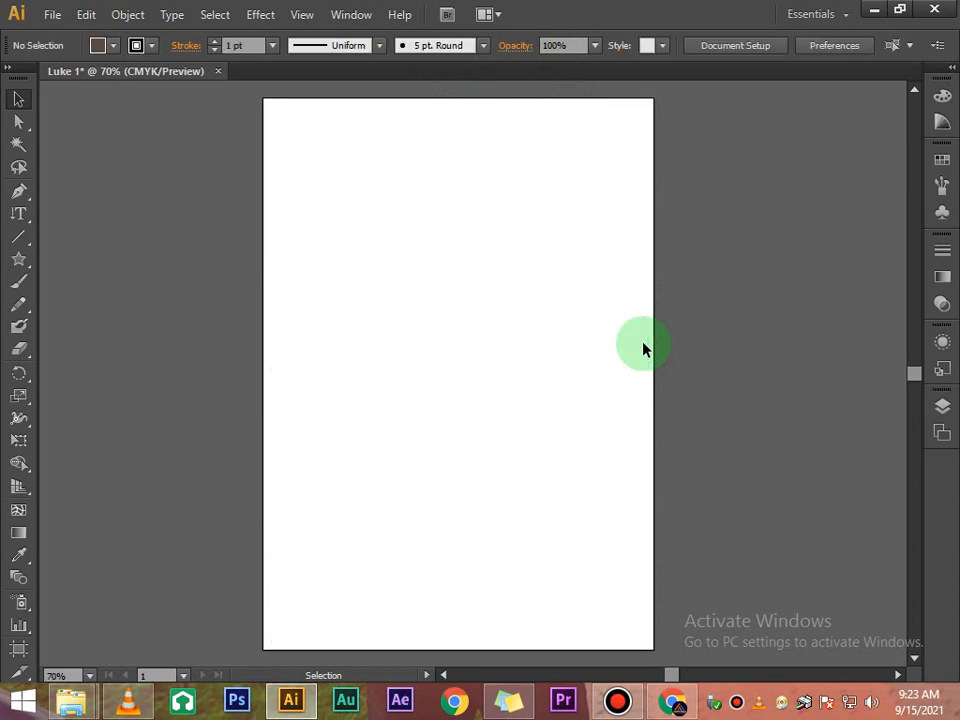
key("ctrl+z")
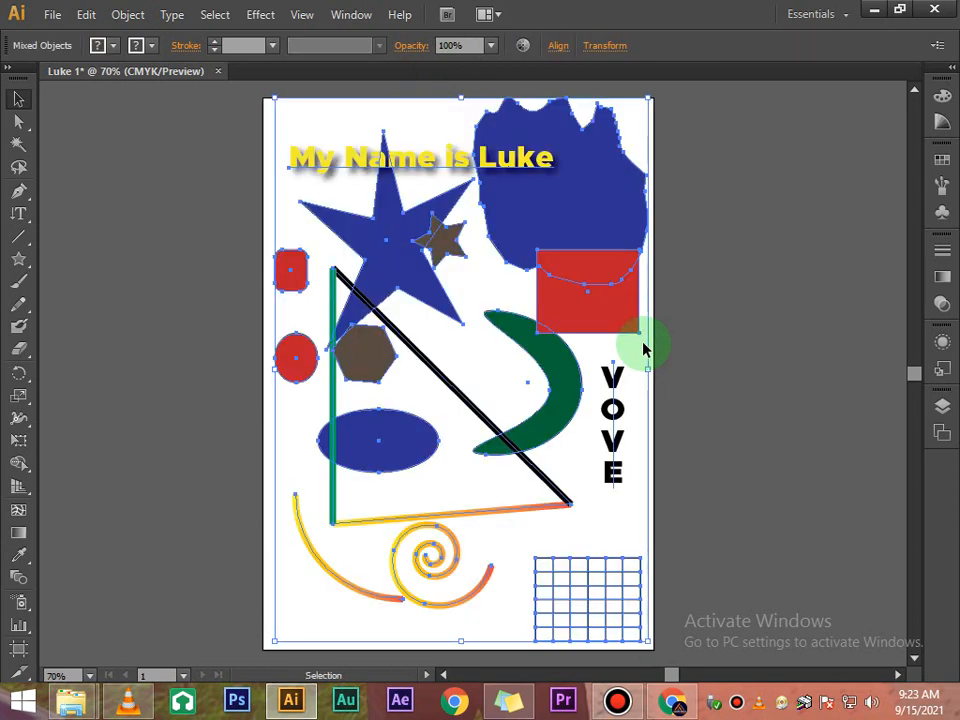
left_click(697, 295)
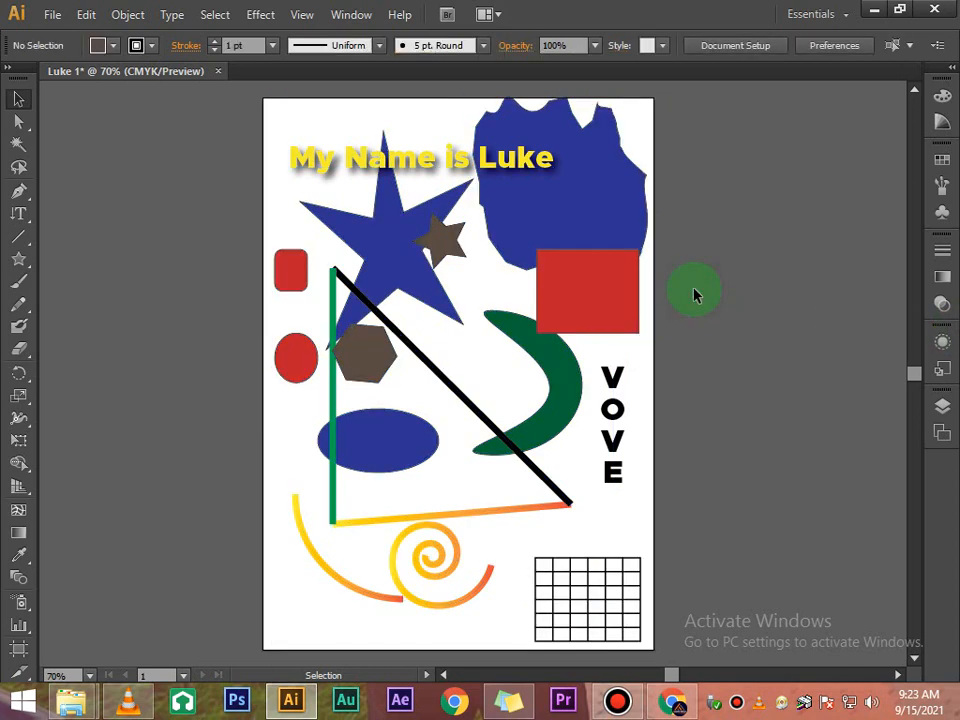
- Select all the artwork with Select All, delete it, and undo the deletion again
left_click_drag(294, 117, 645, 648)
left_click(727, 355)
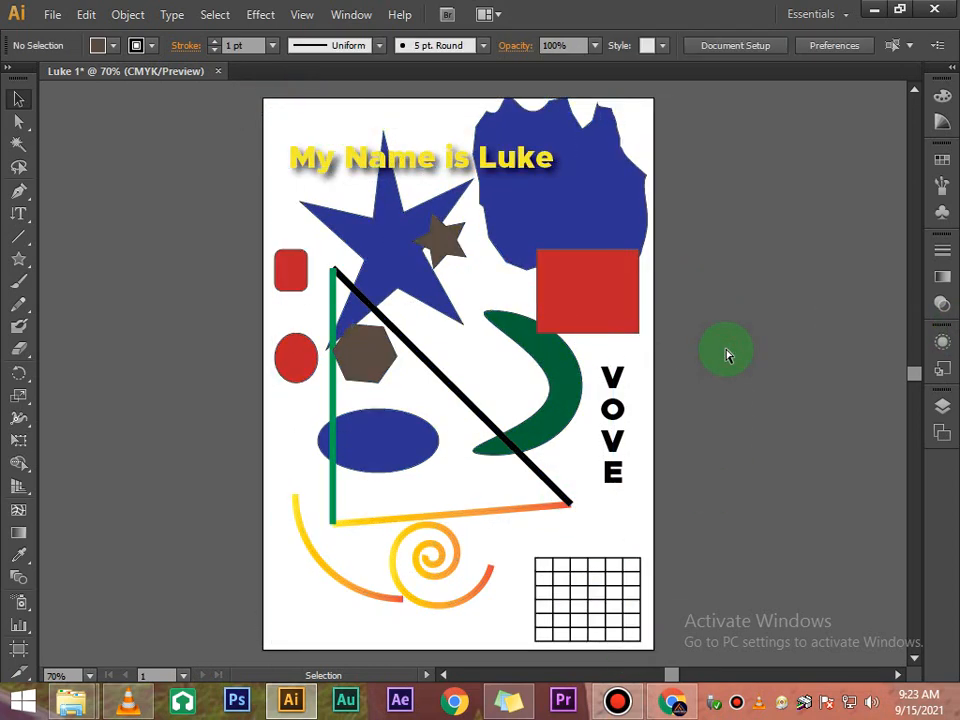
key("ctrl+a")
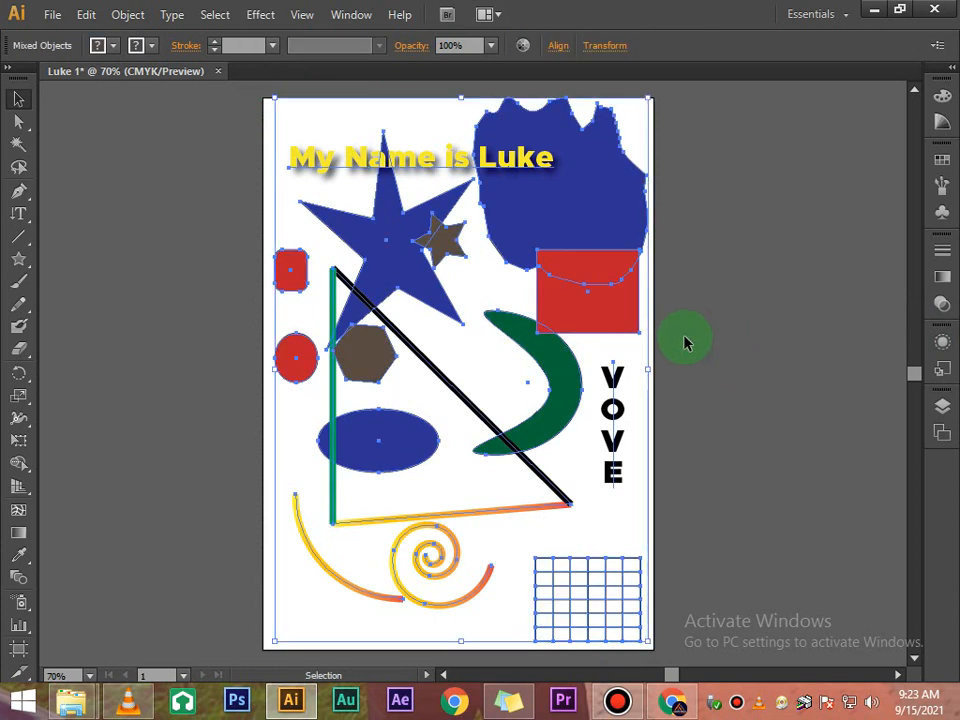
key("Delete")
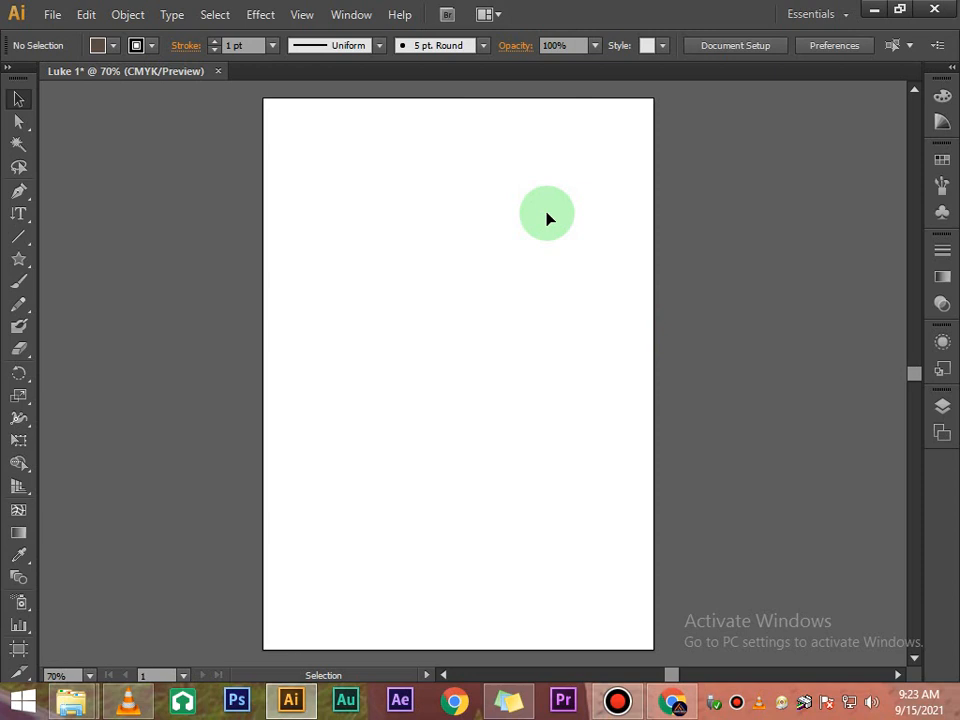
key("ctrl+z")
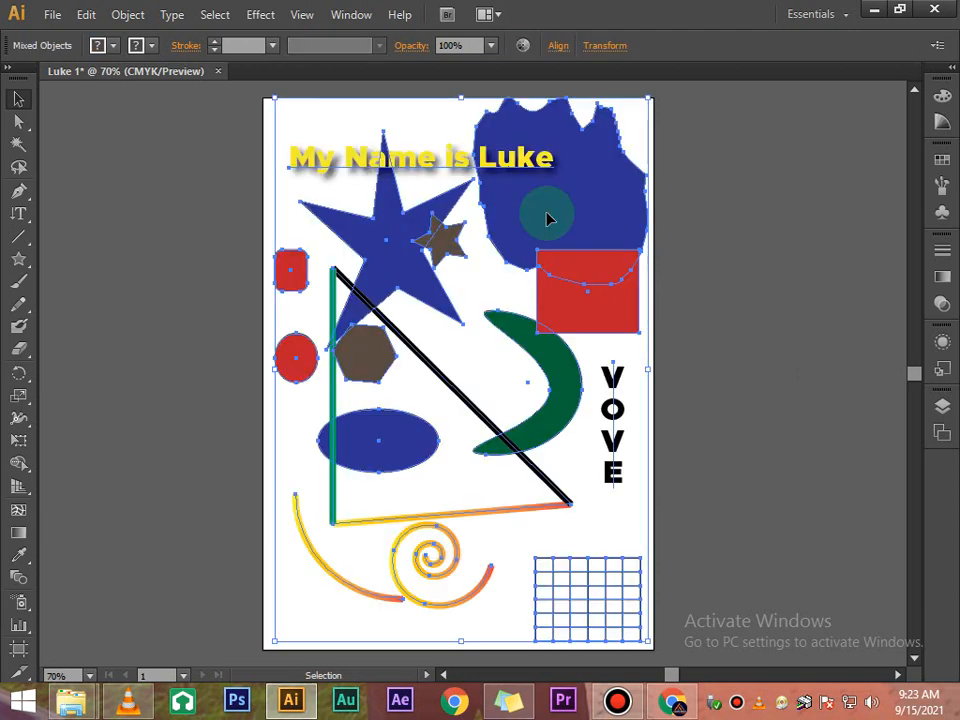
left_click(730, 236)
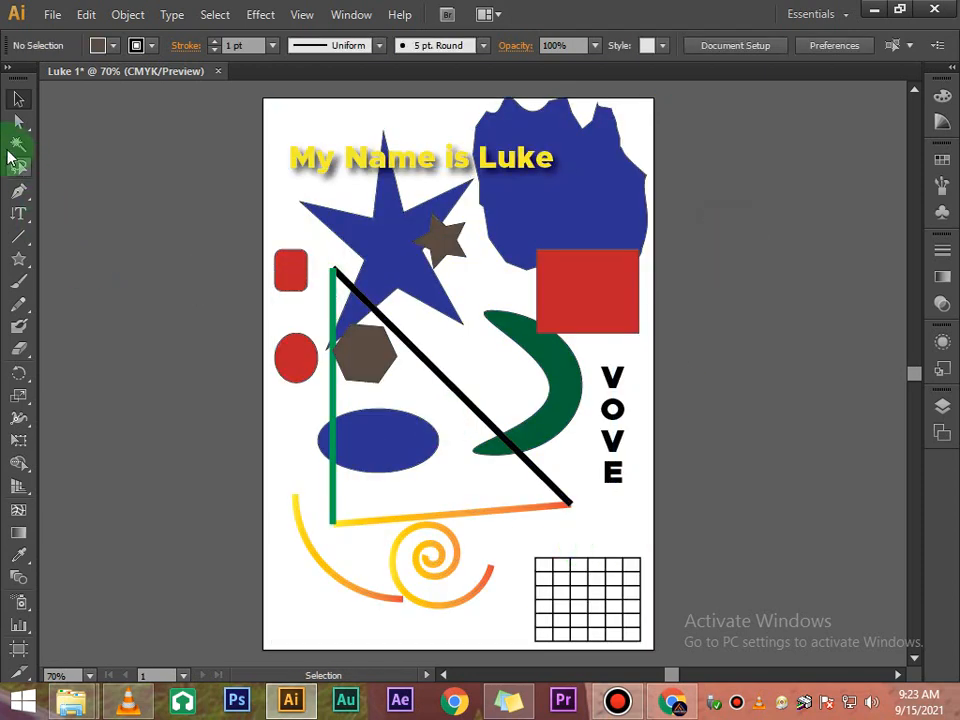
left_click(540, 164)
left_click(700, 229)
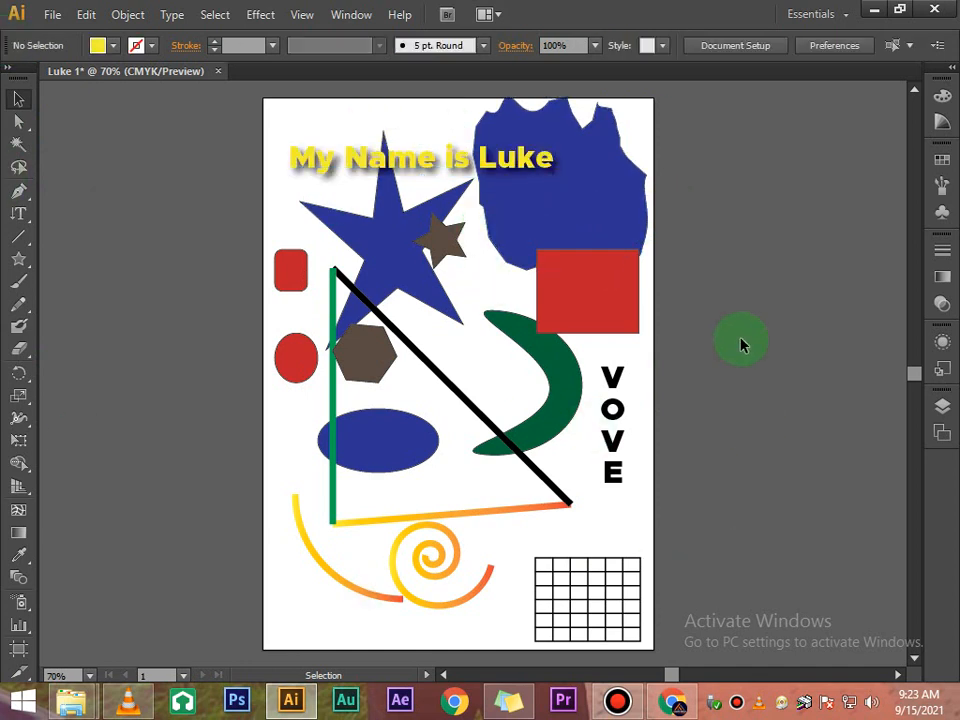
scroll(739, 339, "up", 1)
scroll(739, 339, "down", 2)
scroll(737, 332, "up", 1)
- Send the black diagonal line backward one level in the stacking order
left_click(433, 368)
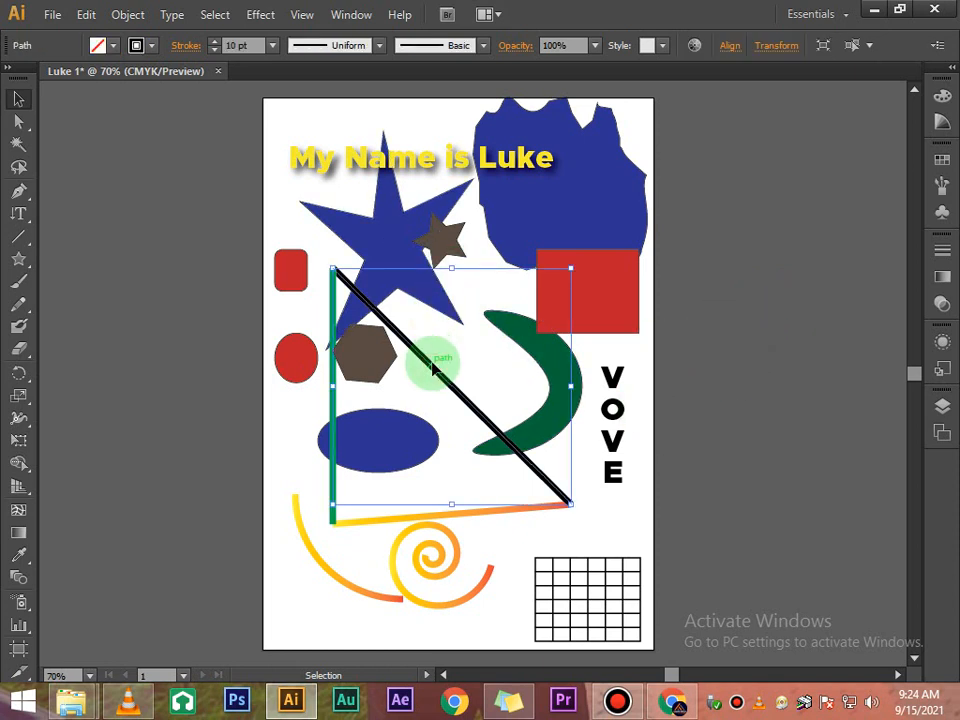
right_click(433, 368)
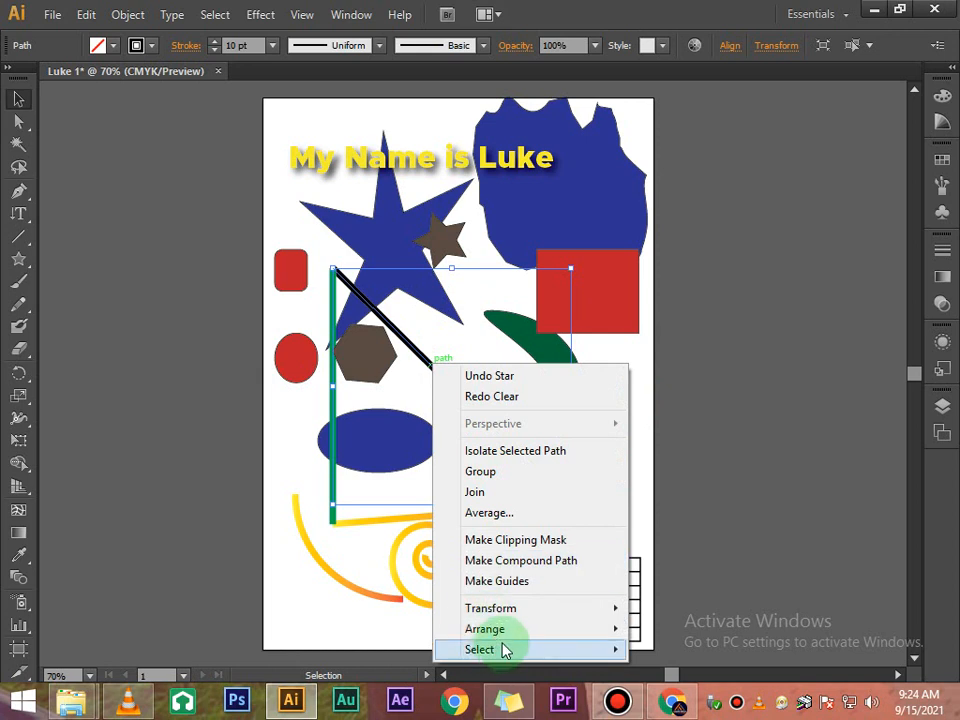
mouse_move(525, 629)
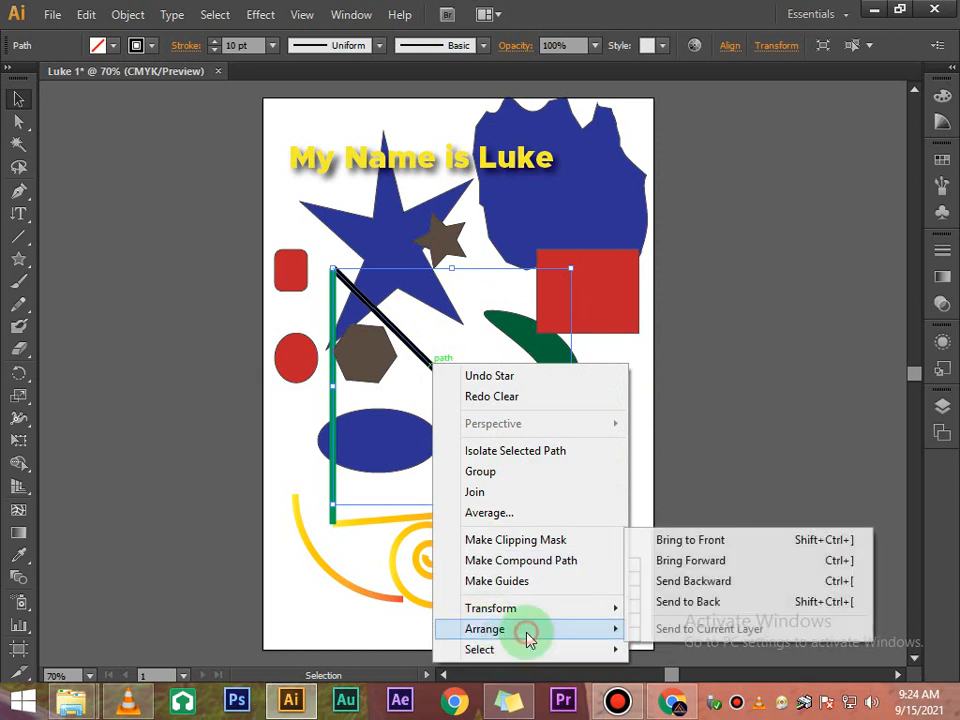
left_click(672, 583)
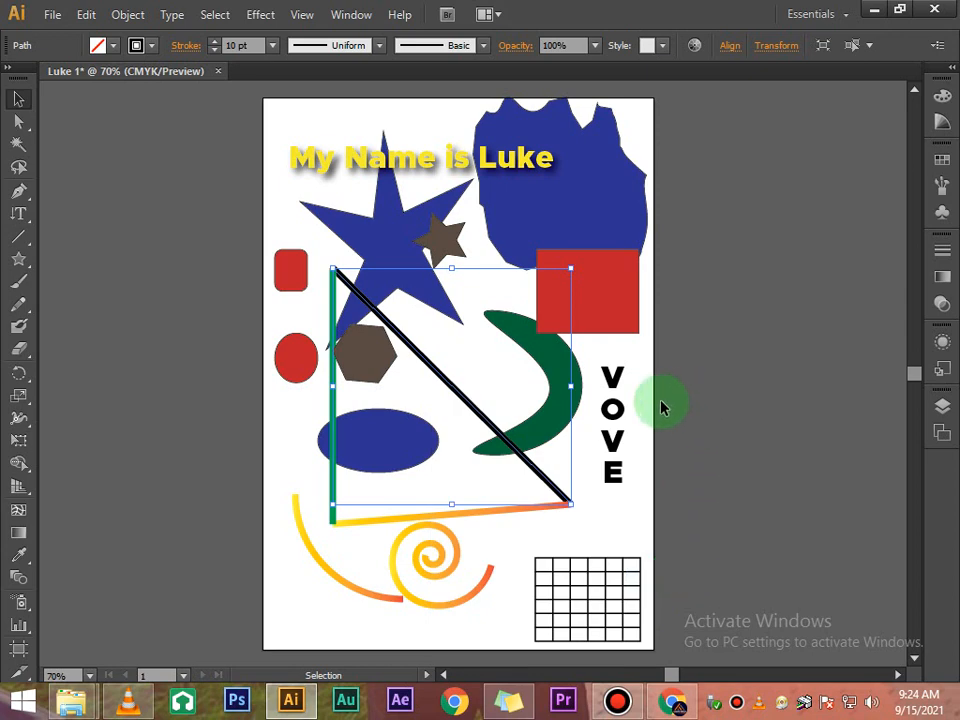
- Send the black diagonal line backward one more level, then deselect it
right_click(467, 400)
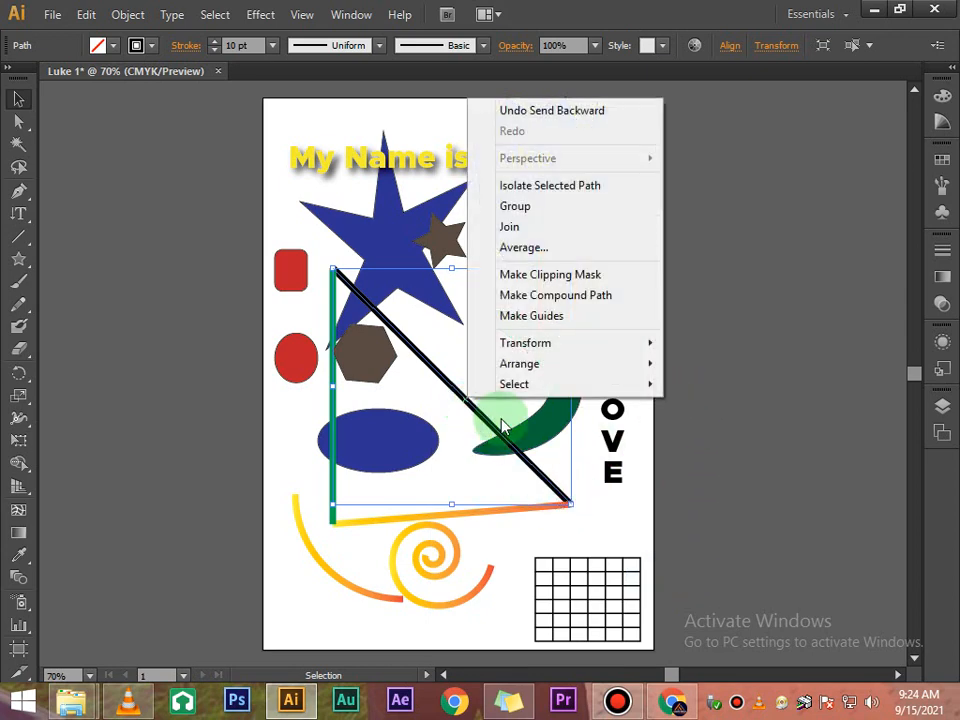
mouse_move(547, 368)
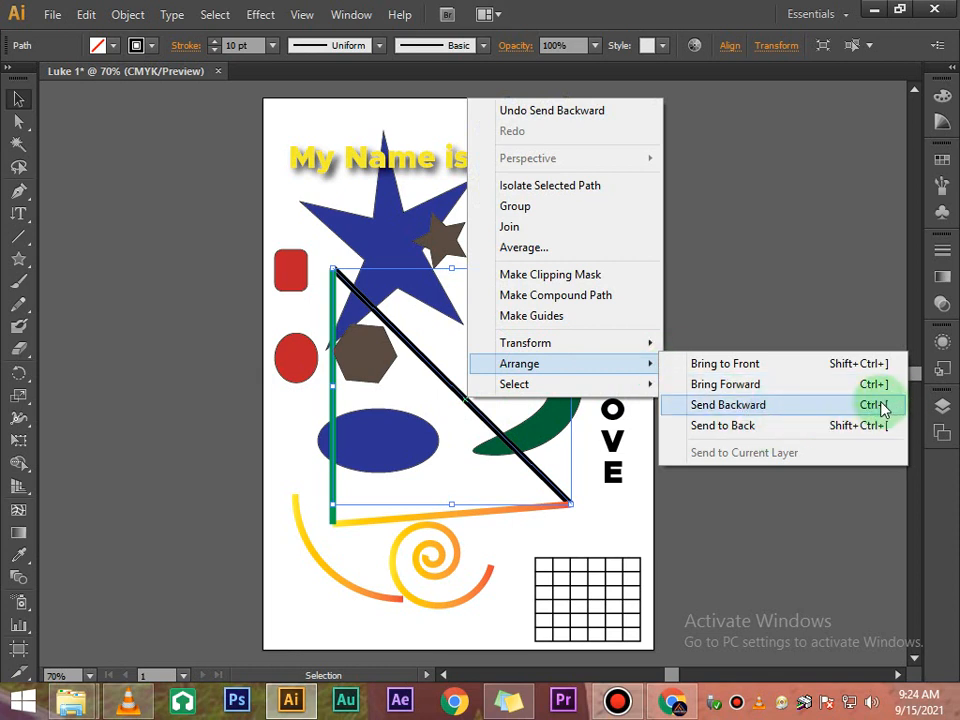
left_click(822, 406)
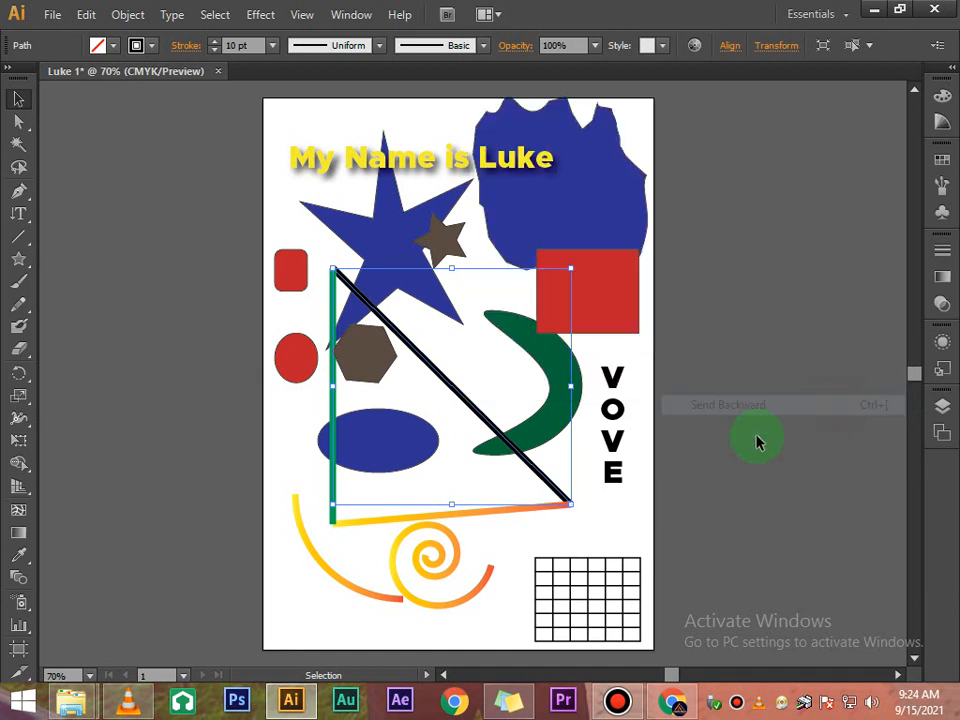
left_click(676, 438)
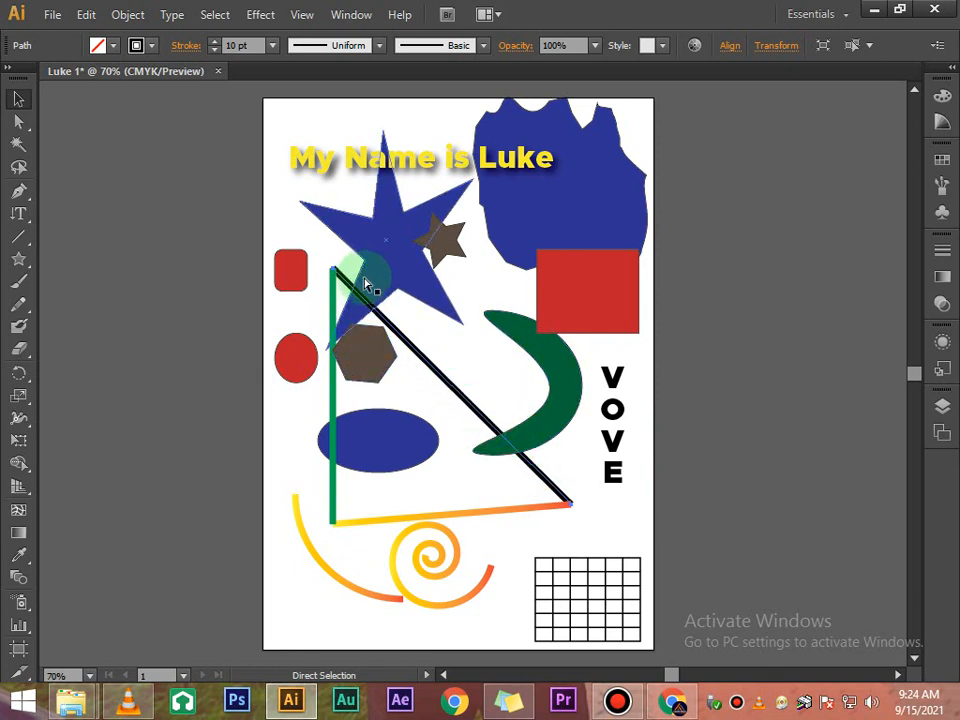
key("v")
left_click(700, 338)
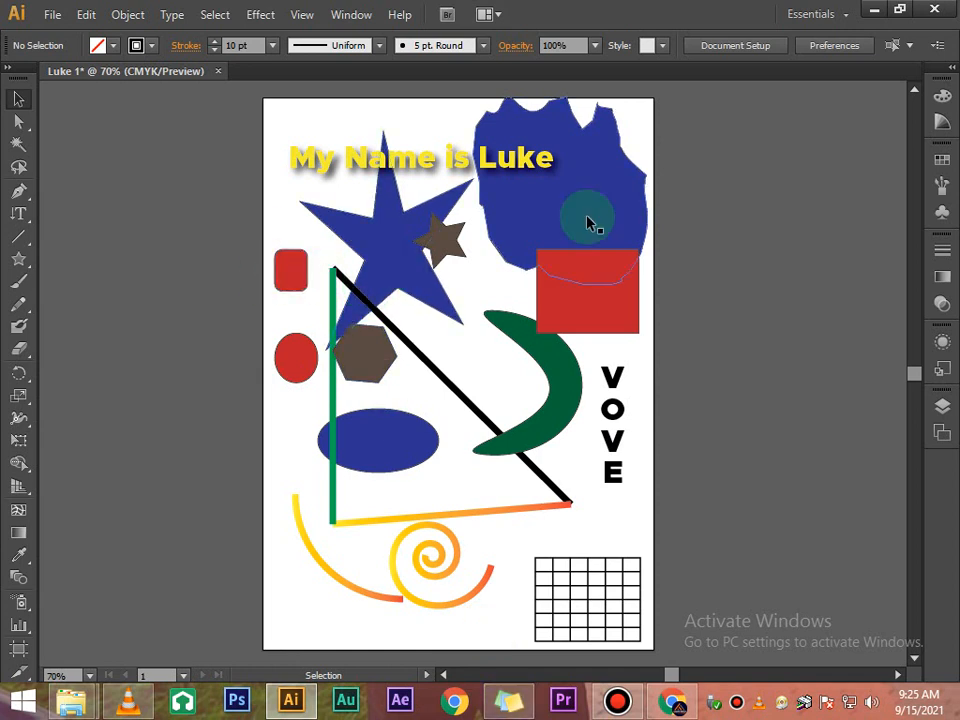
- Bring the blue blob at the top right to the front, then undo the arrangement
left_click(620, 230)
left_click(641, 215)
left_click(618, 210)
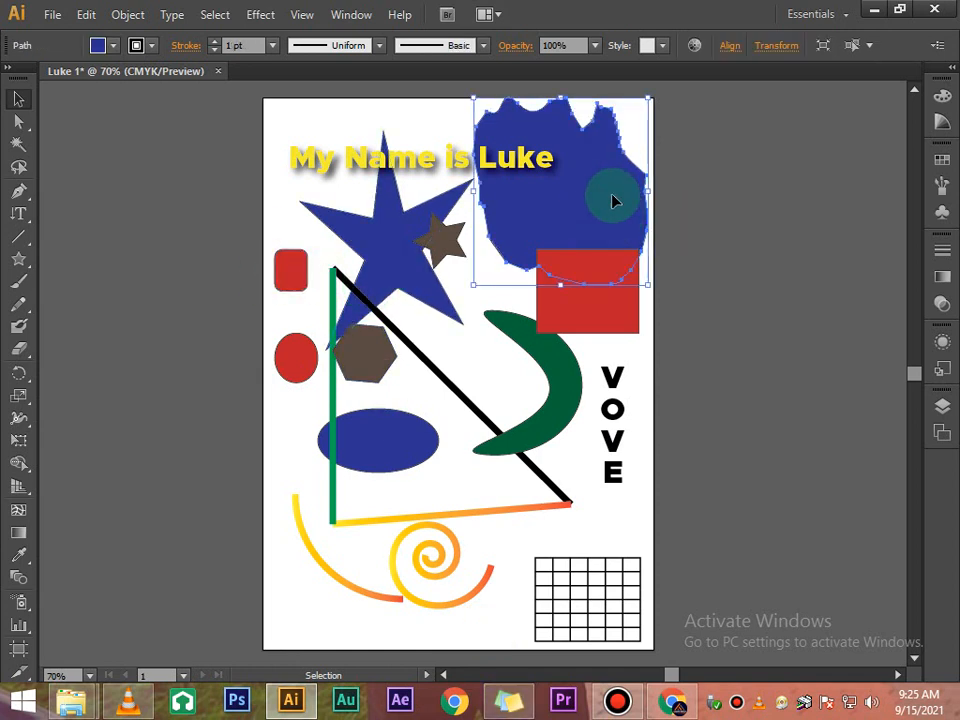
right_click(615, 204)
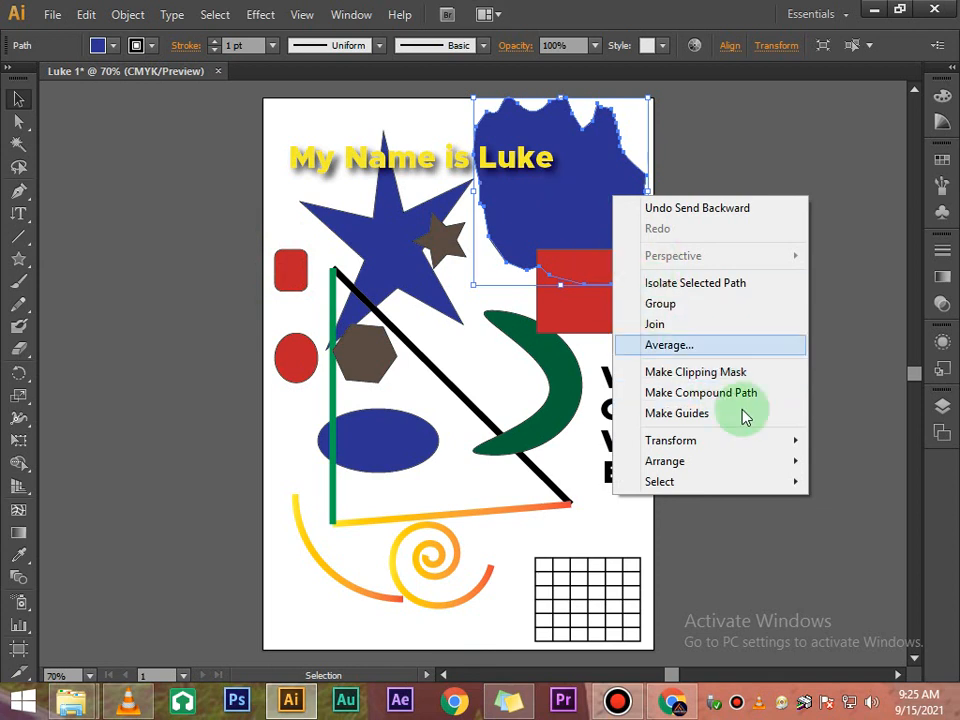
mouse_move(758, 467)
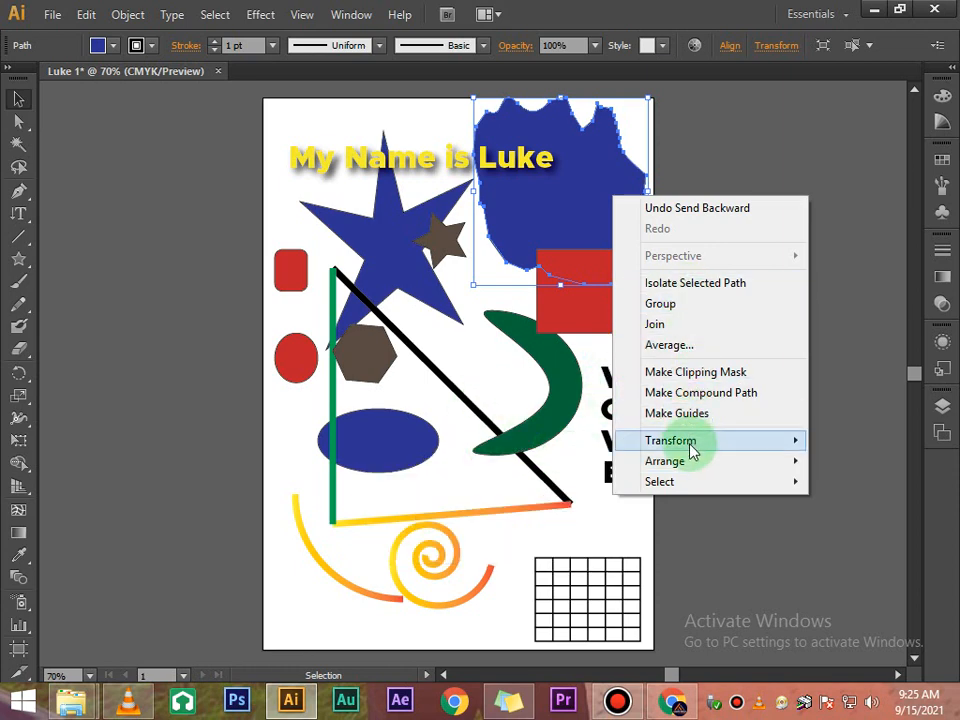
mouse_move(690, 466)
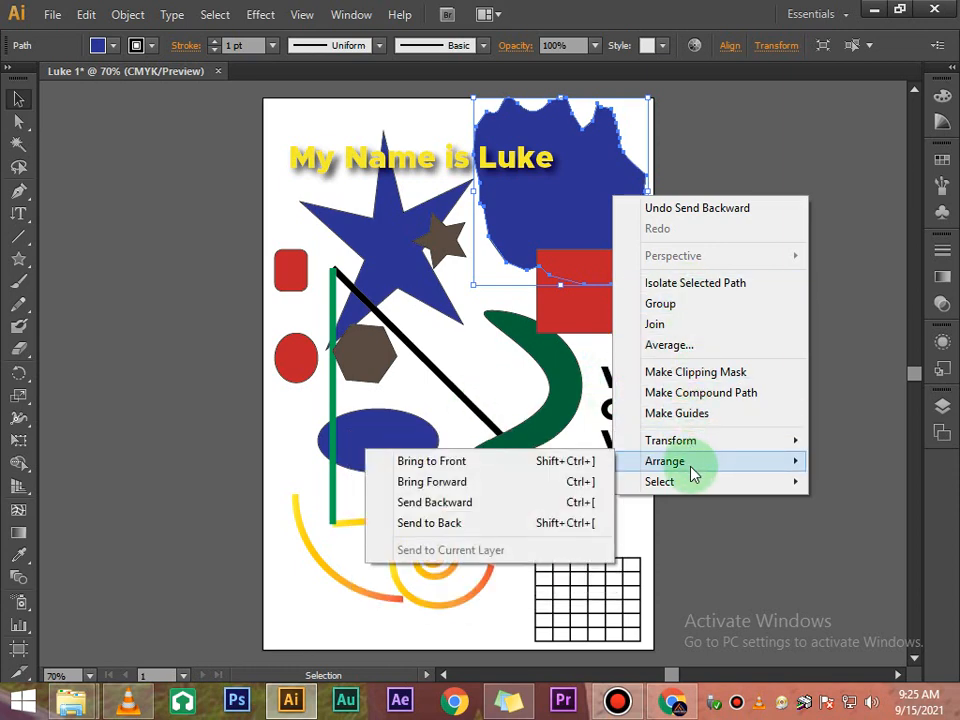
left_click(542, 468)
left_click(693, 317)
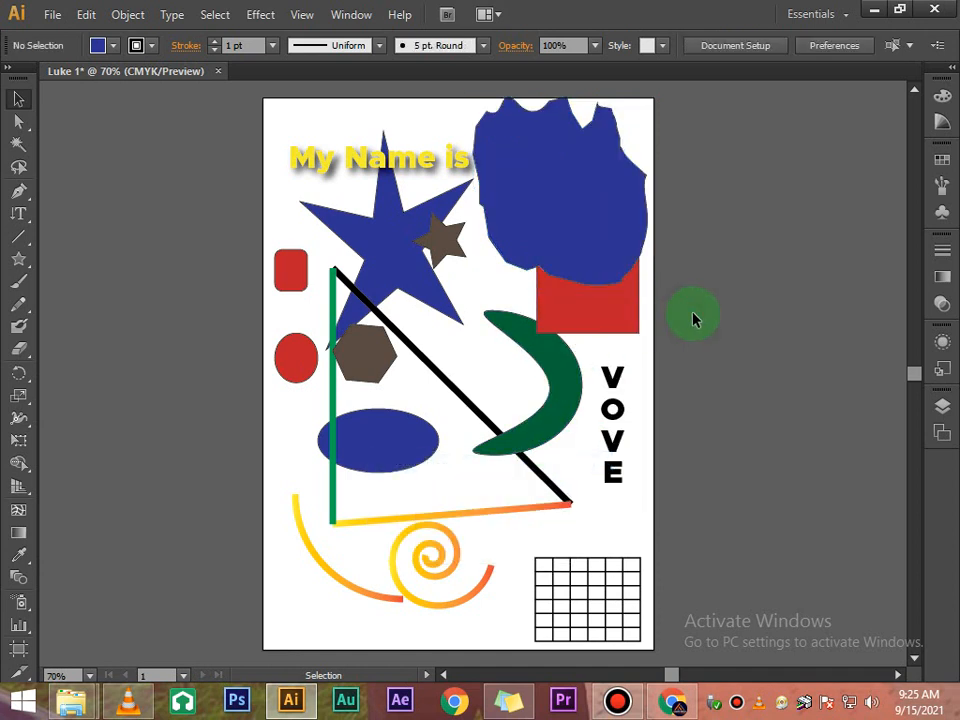
key("ctrl+z")
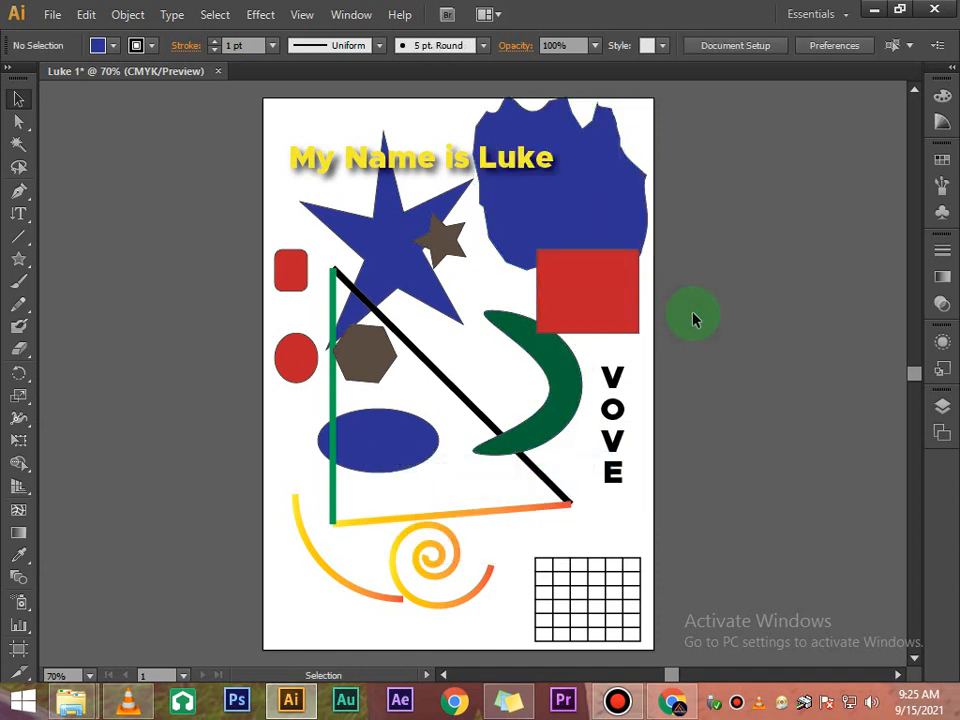
- Bring the blue blob to the front, then send it backward one level behind the red square
right_click(596, 199)
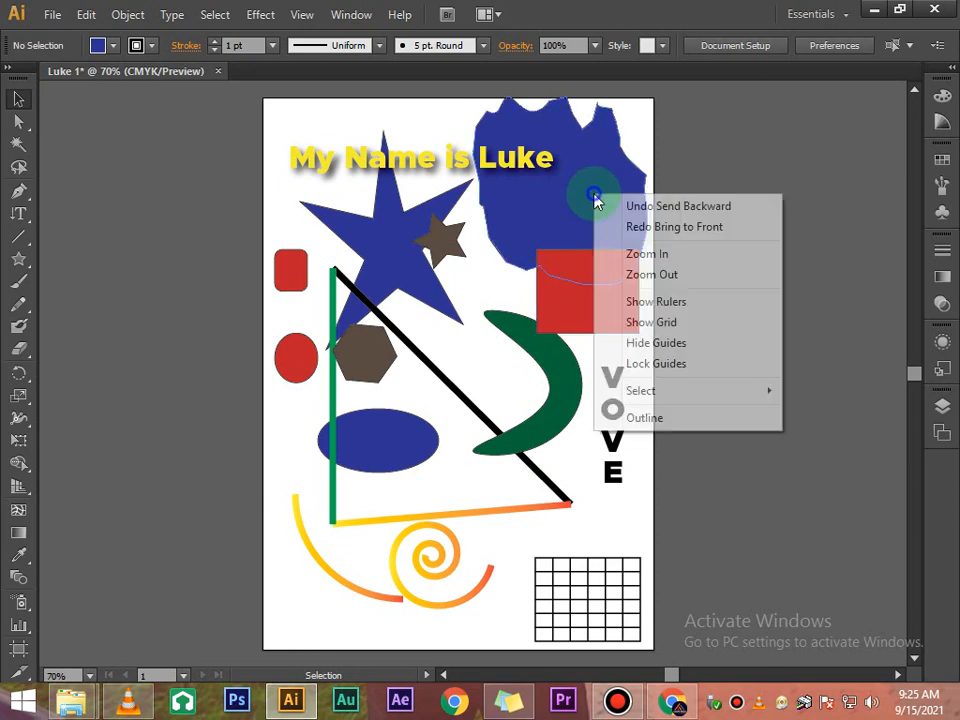
left_click(610, 181)
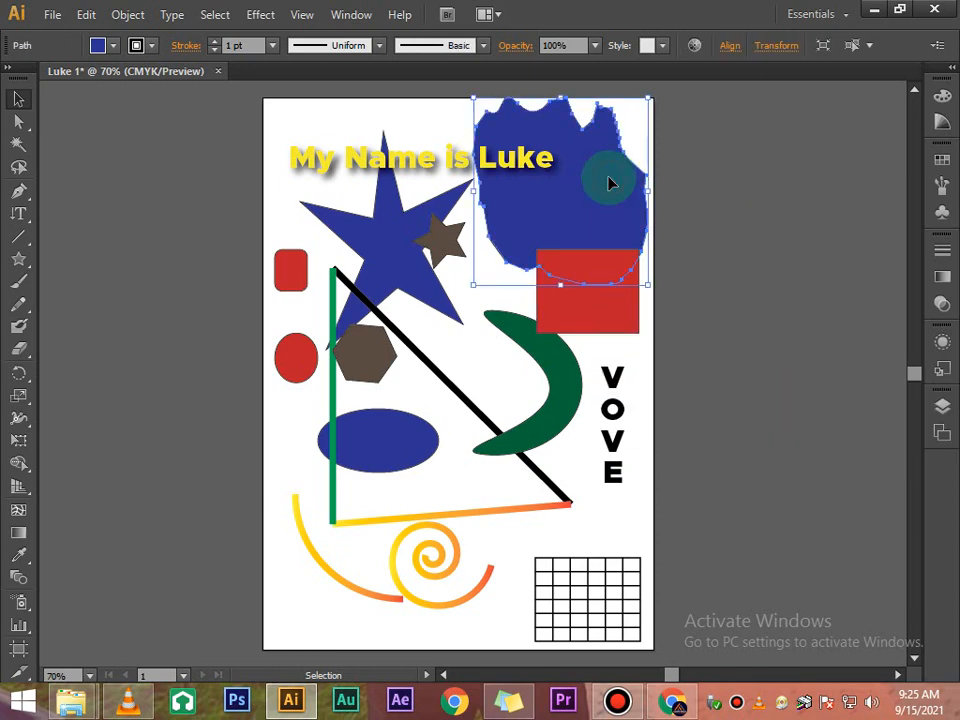
right_click(611, 182)
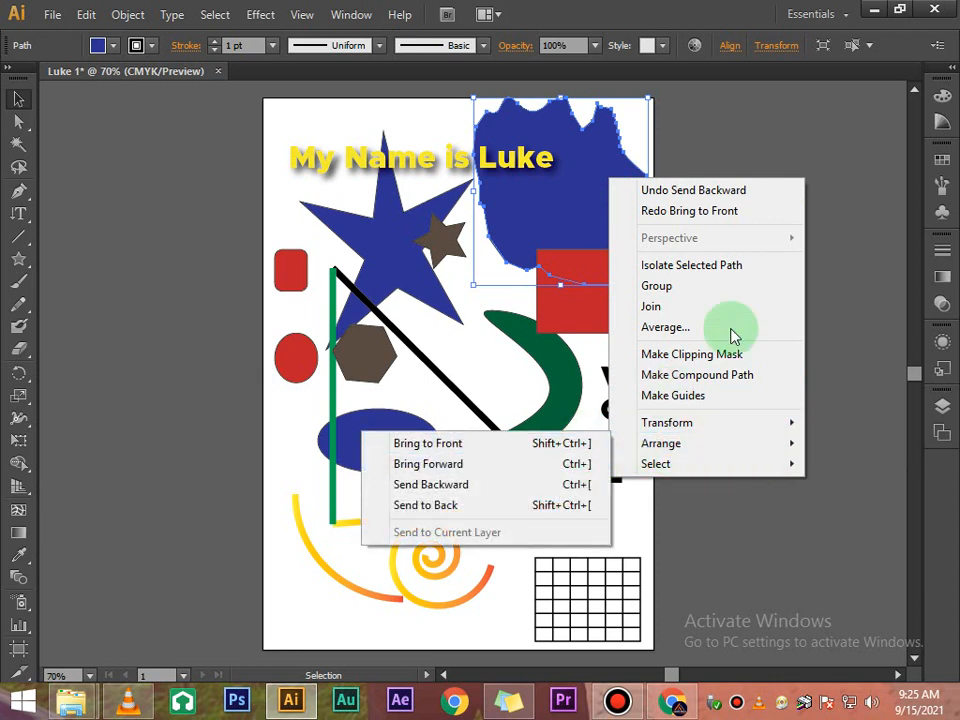
left_click(840, 312)
left_click(611, 199)
key("a")
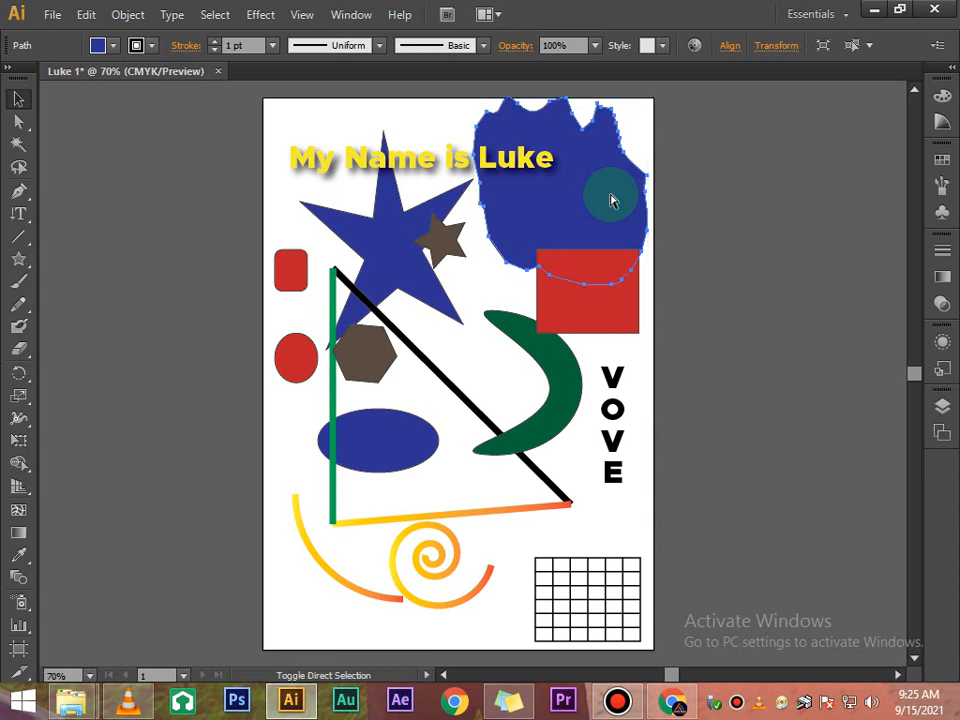
key("ctrl+shift+bracketright")
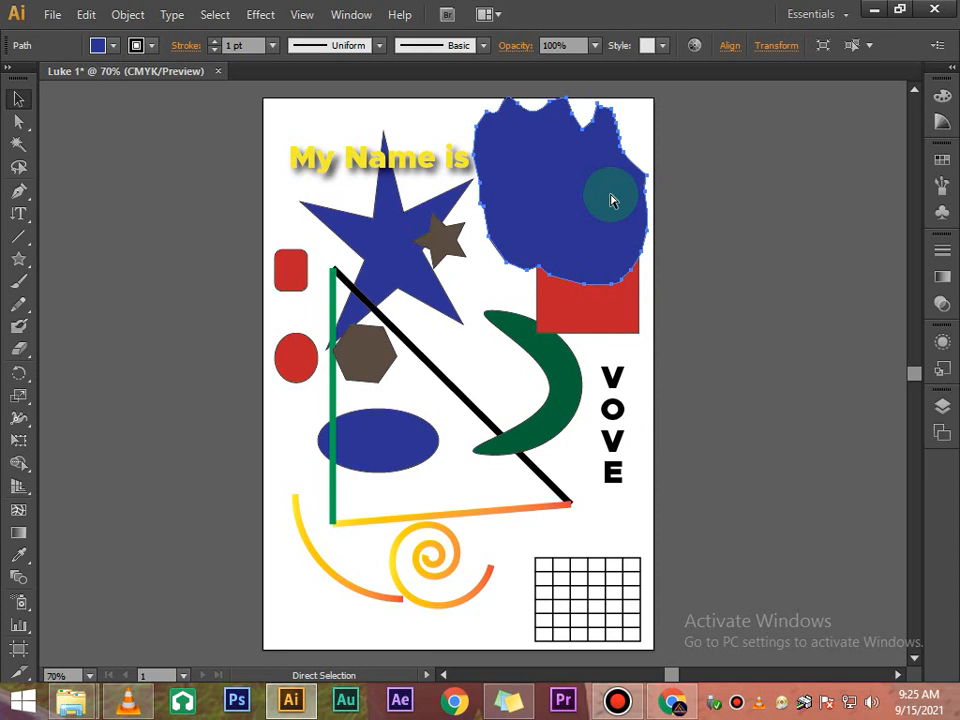
key("ctrl+bracketleft")
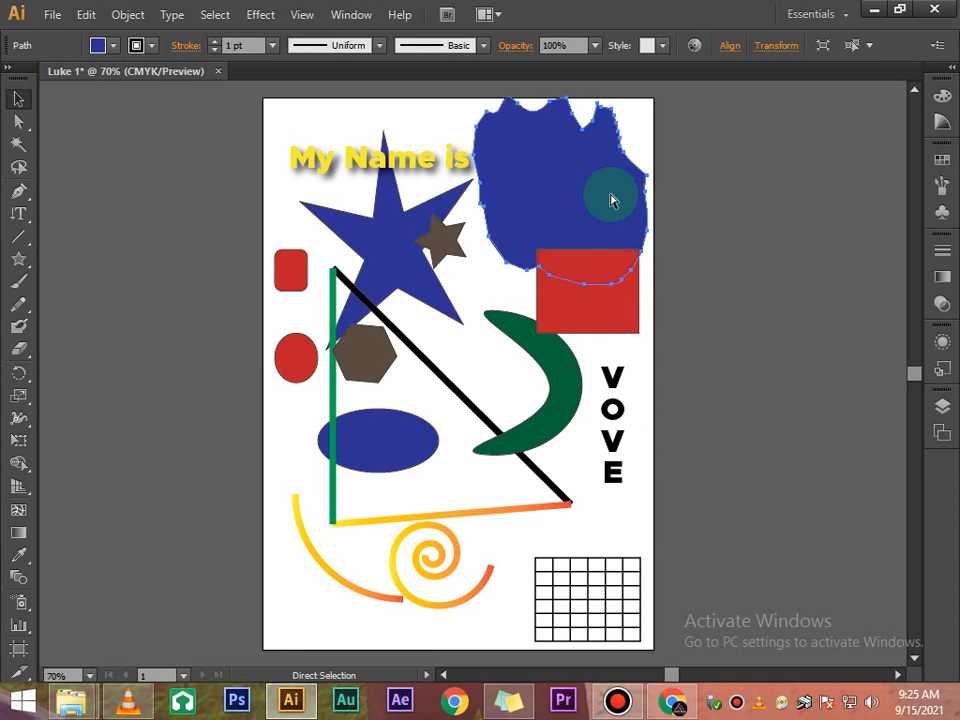
- Send the blue blob backward one level behind the text, then bring it forward two levels over the red square
key("ctrl+bracketleft")
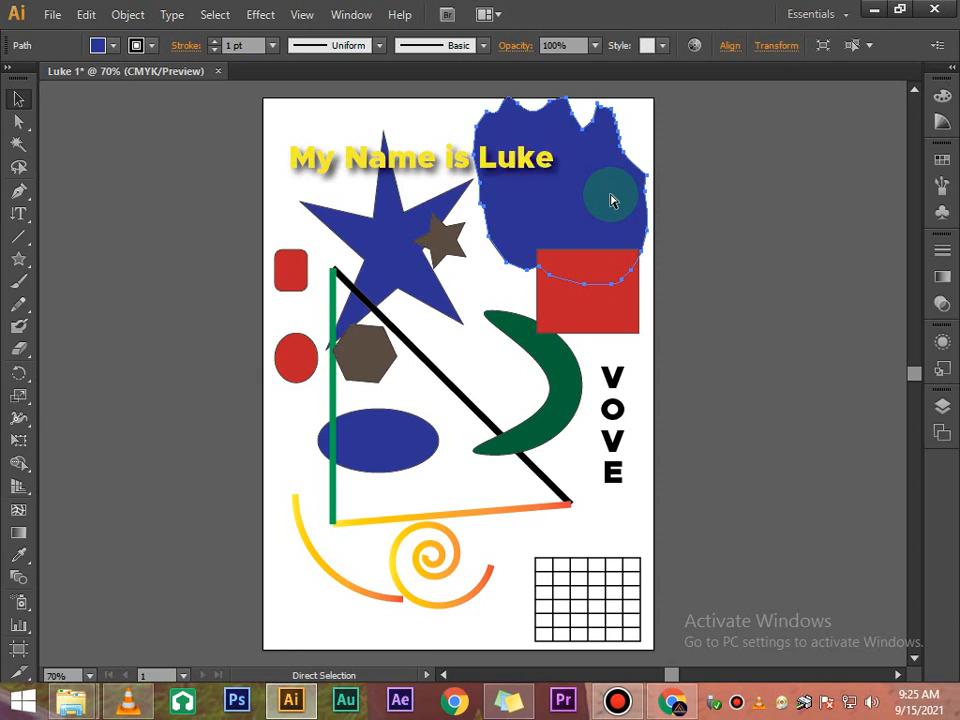
key("ctrl+bracketright")
key("ctrl+bracketright")
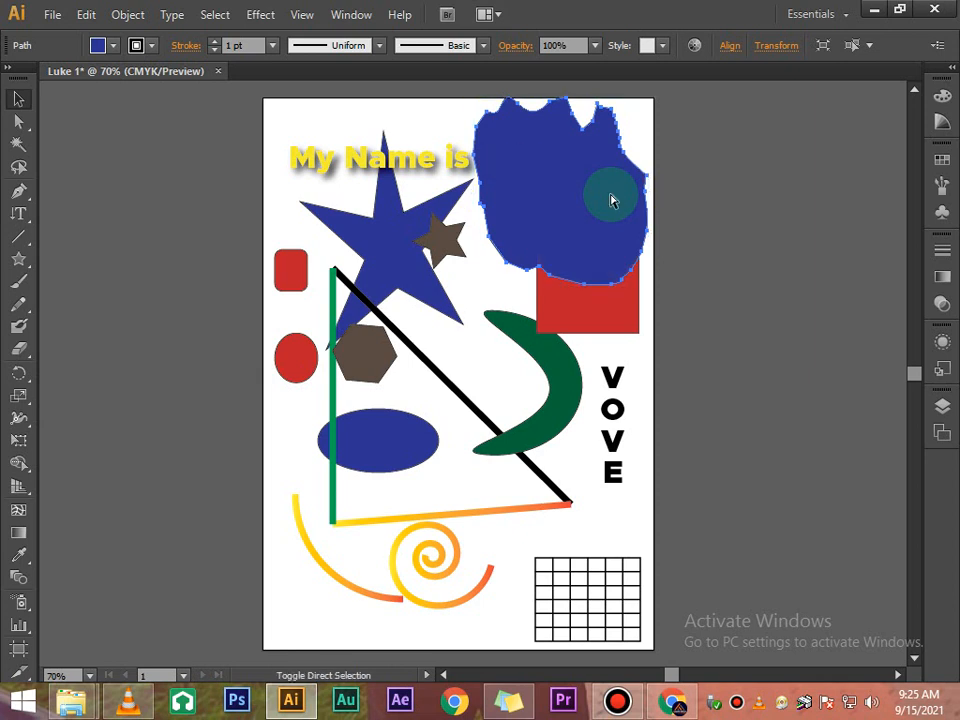
- Send the blue blob backward two levels behind the text and red square, then deselect it
key("ctrl+bracketleft")
key("ctrl+bracketleft")
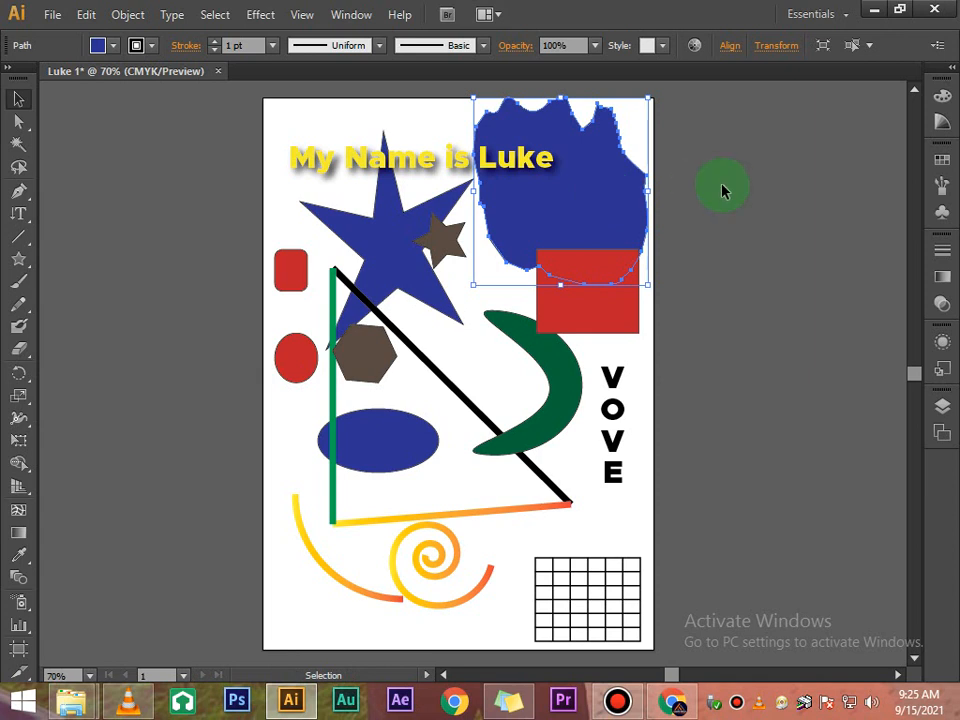
left_click(754, 199)
- Stretch the red square into a wide rectangle extending past the artboard's right edge
left_click(604, 291)
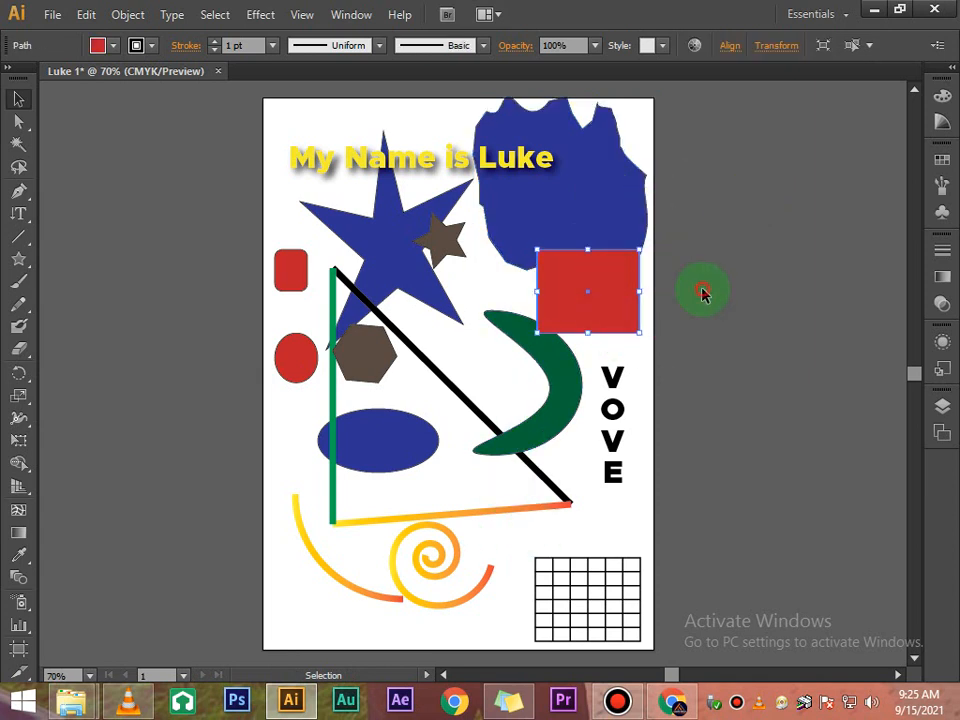
left_click(703, 289)
left_click(617, 285)
left_click(669, 283)
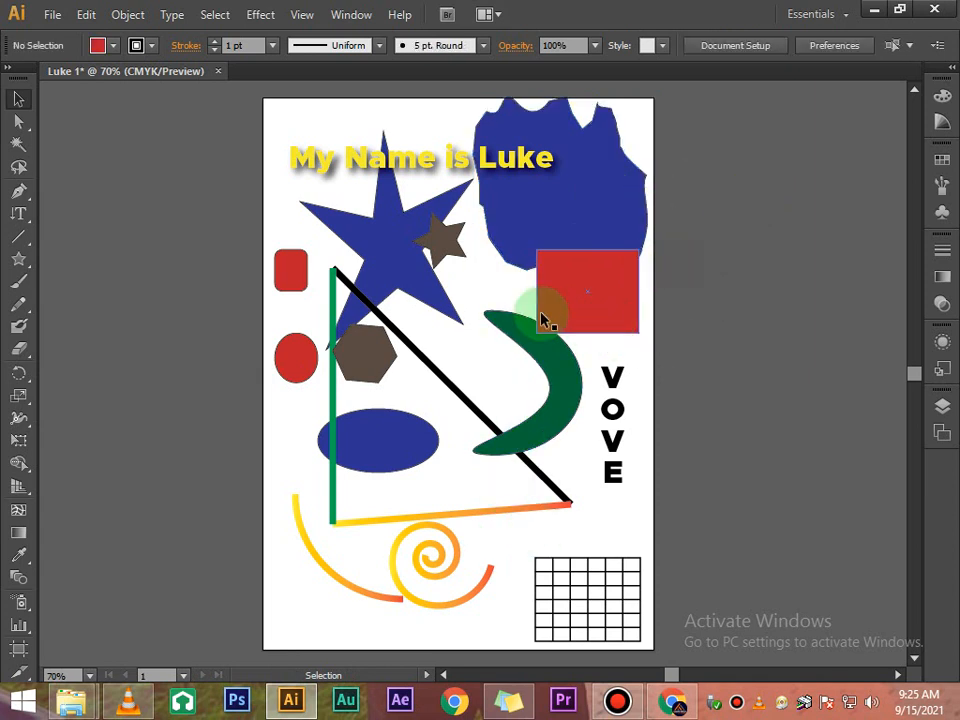
left_click(589, 283)
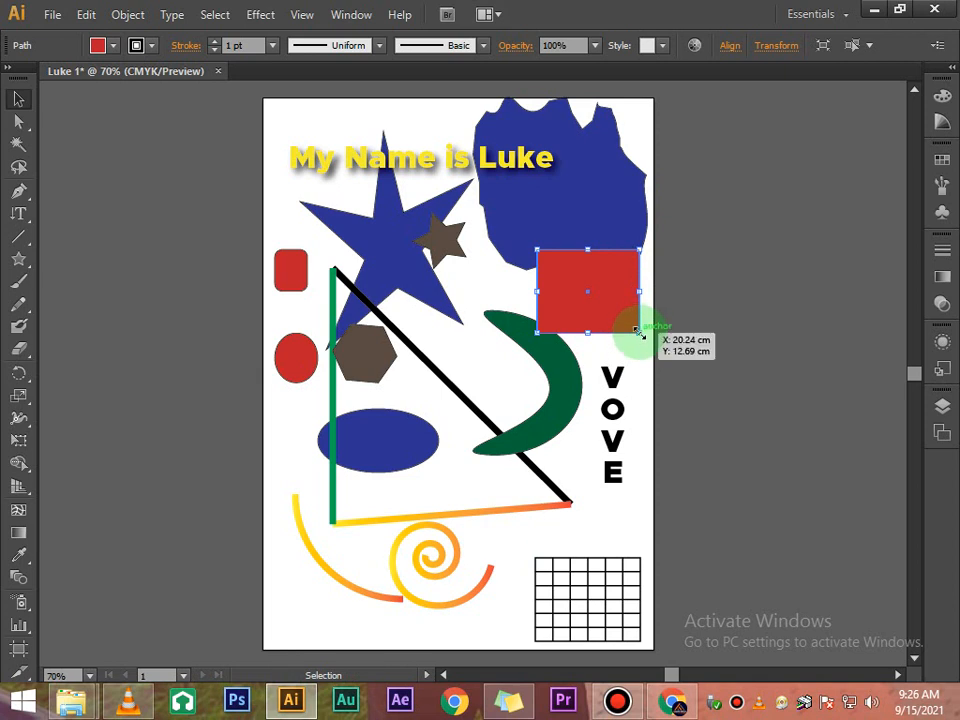
left_click(643, 327)
left_click(625, 297)
left_click_drag(637, 333, 848, 341)
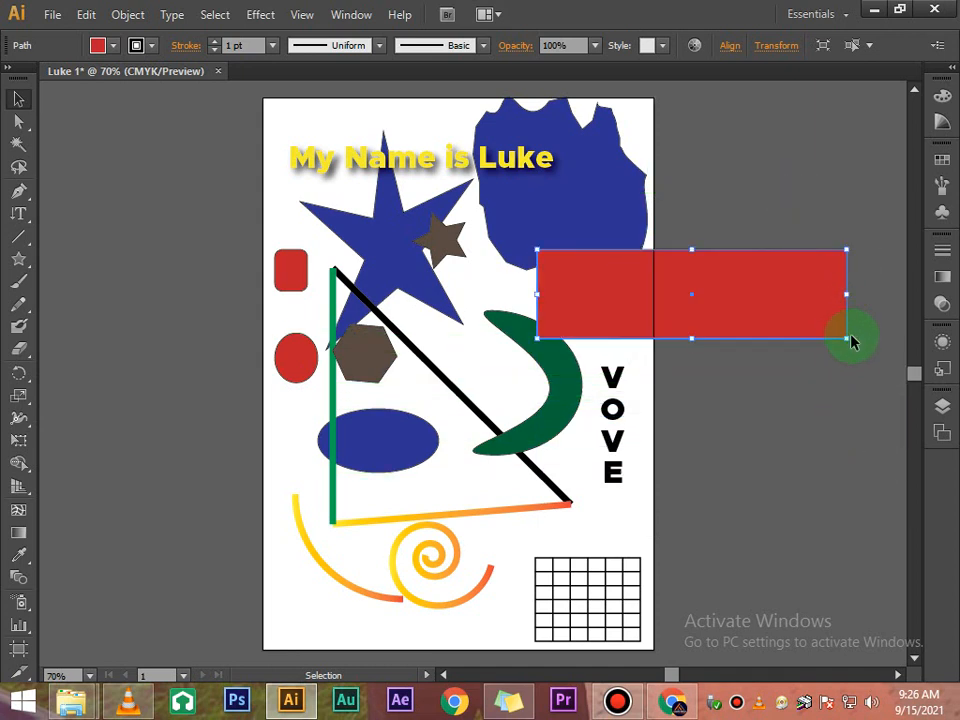
- Reshape the red rectangle into a tall narrow bar along the artboard's right edge
left_click(791, 392)
left_click(824, 303)
left_click_drag(856, 336, 704, 487)
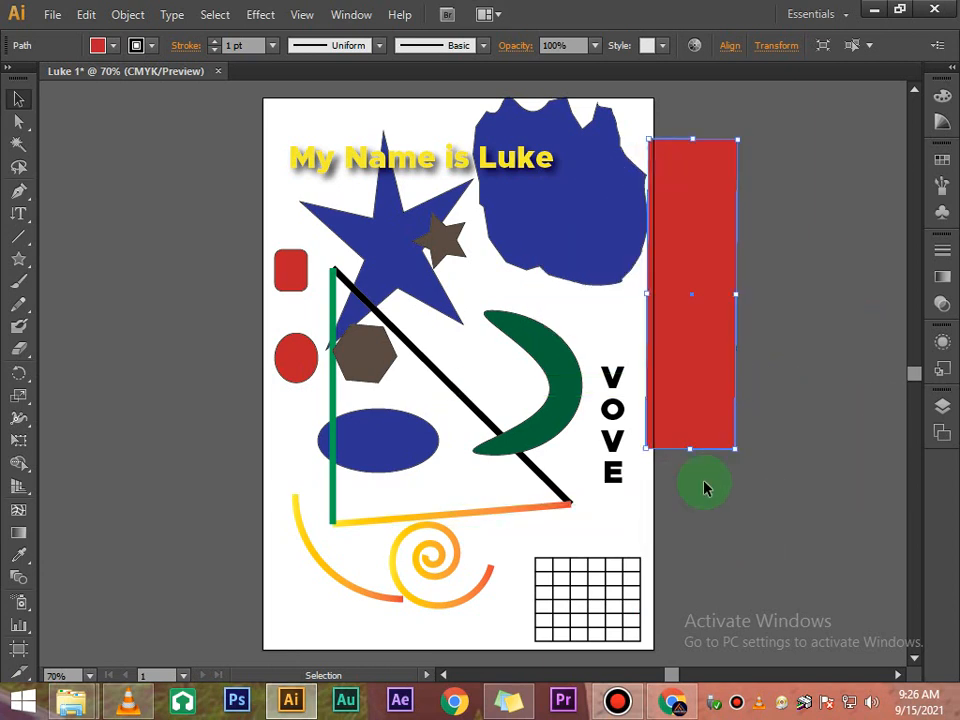
- Rotate the blue blob slightly
left_click(574, 257)
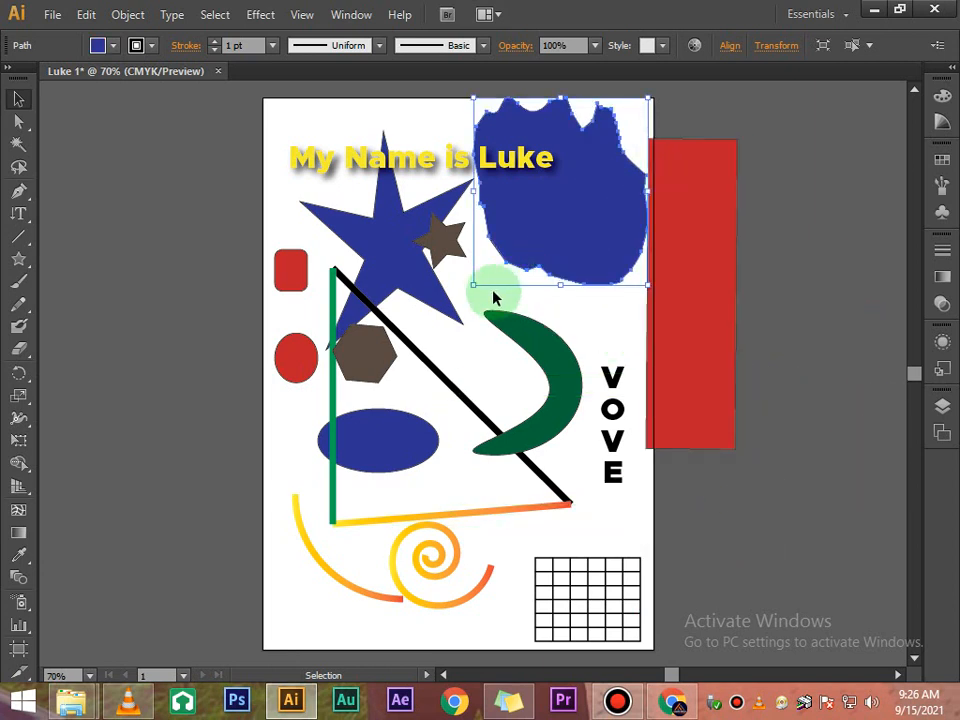
left_click_drag(469, 290, 451, 305)
- Rotate the large blue star clockwise, then deselect it
left_click(449, 303)
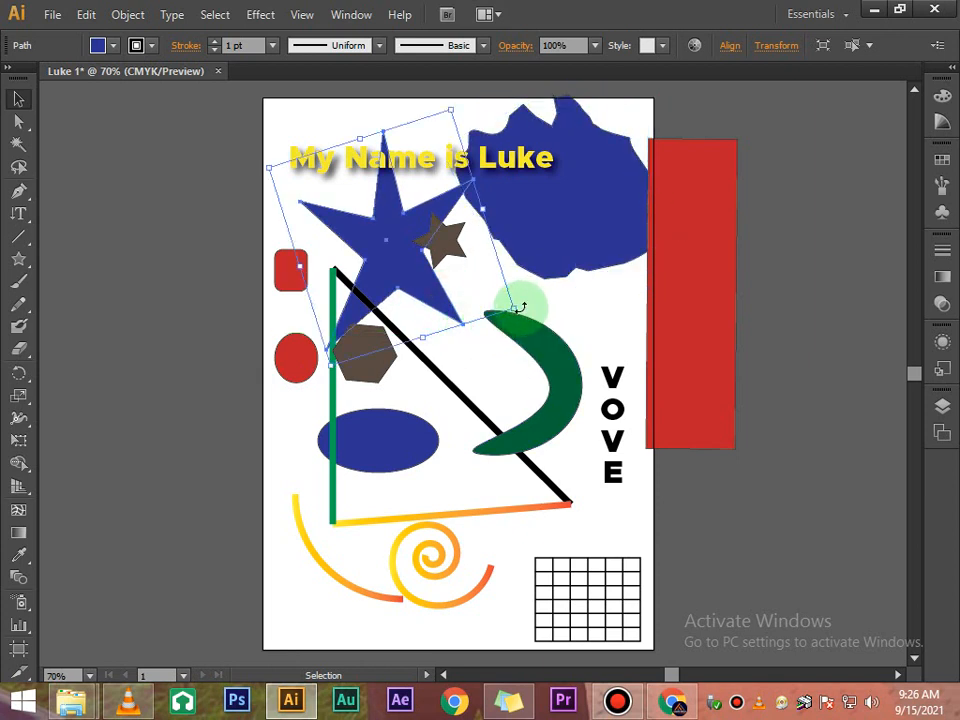
left_click_drag(518, 308, 594, 296)
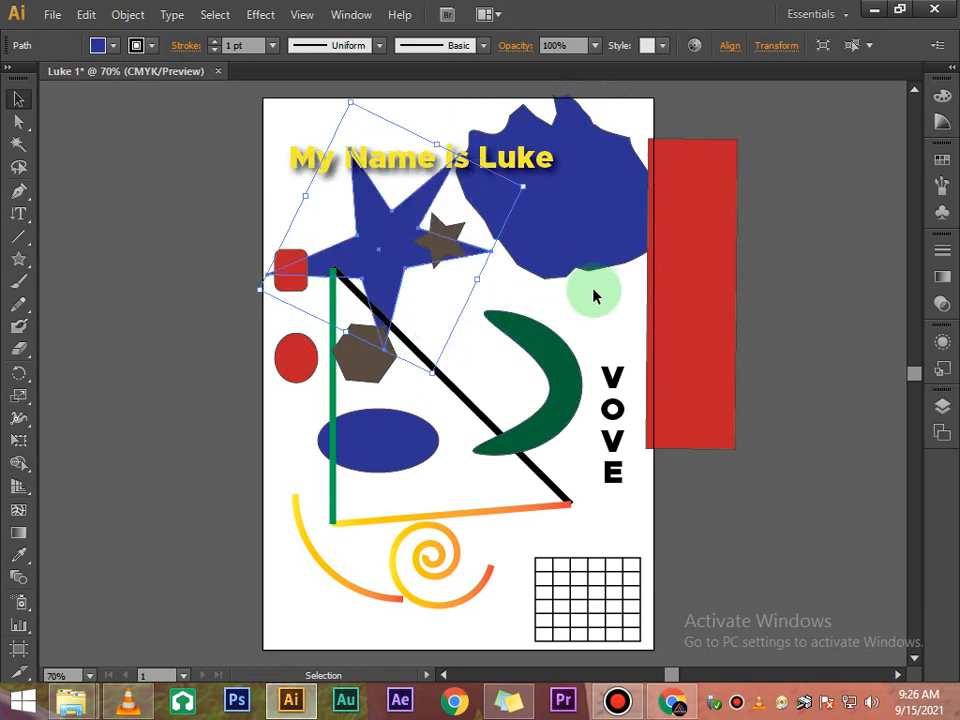
left_click(669, 364)
- Rotate the green crescent slightly counter-clockwise, then deselect it
left_click(568, 368)
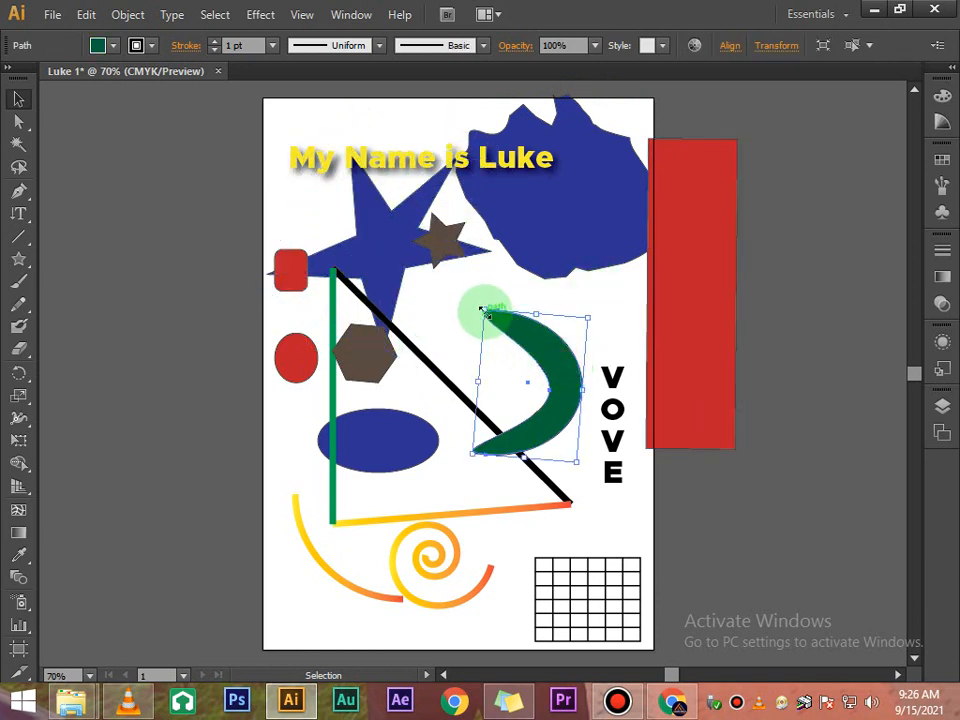
left_click_drag(479, 301, 463, 328)
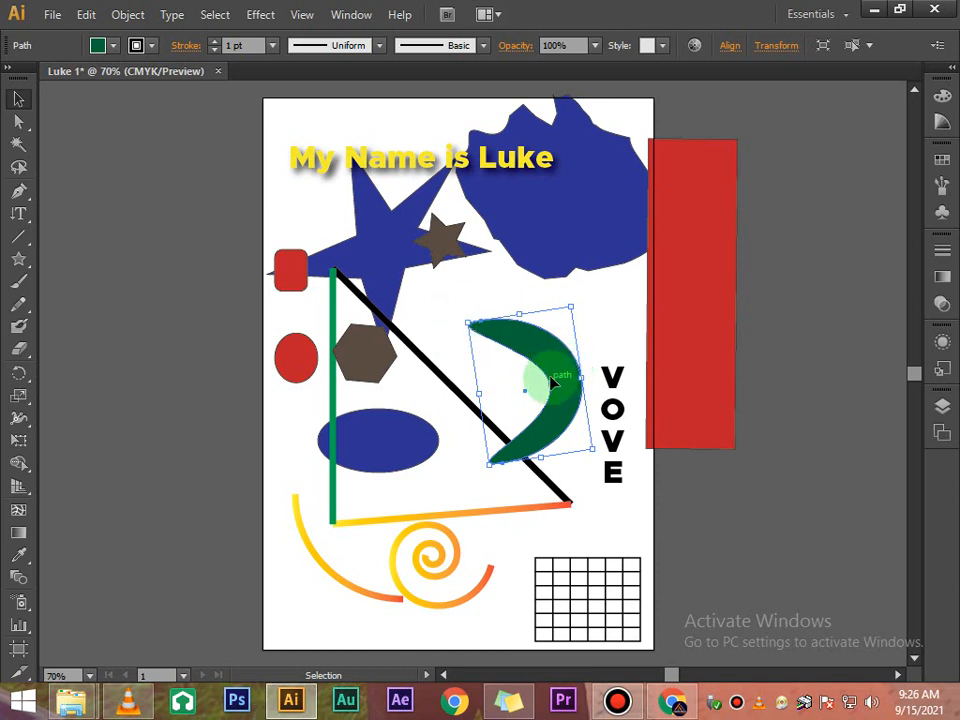
left_click(793, 348)
scroll(791, 347, "down", 2)
scroll(791, 347, "up", 2)
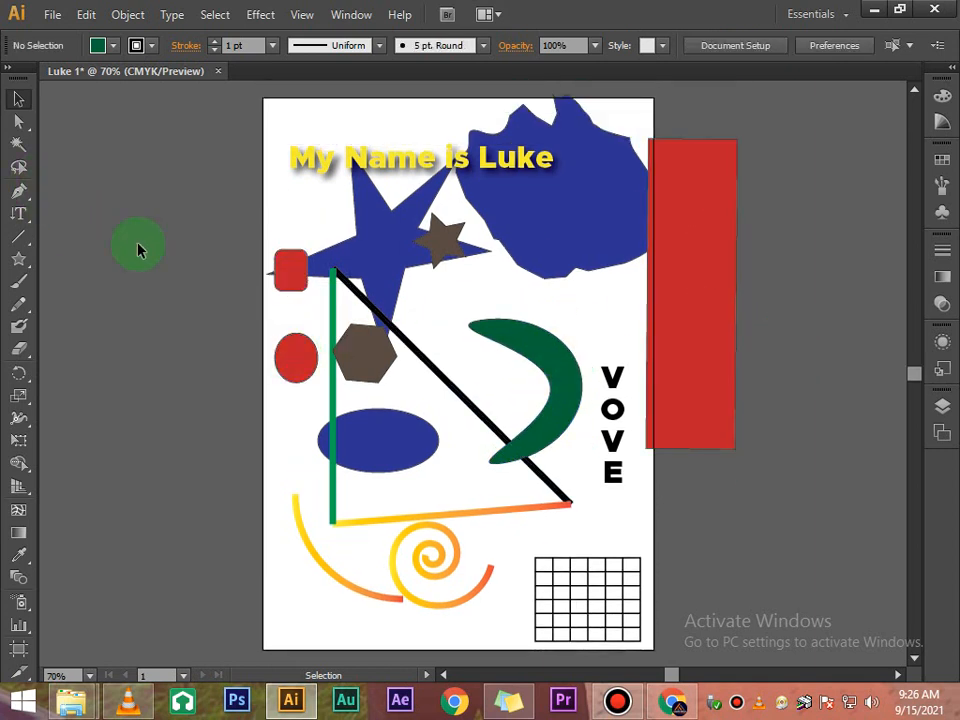
left_click(390, 287)
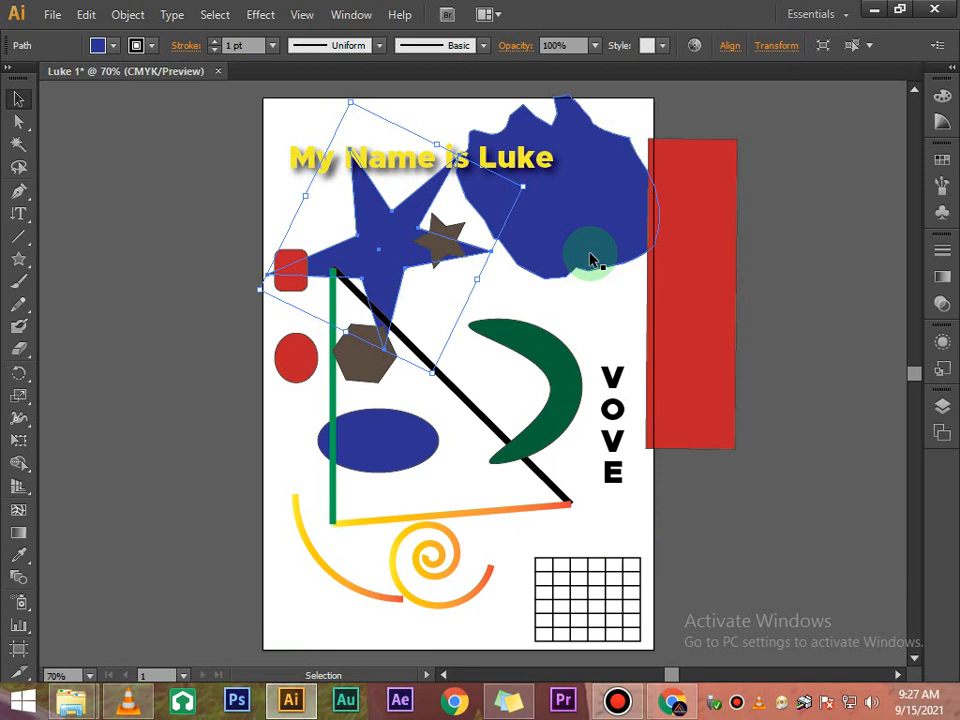
left_click(868, 9)
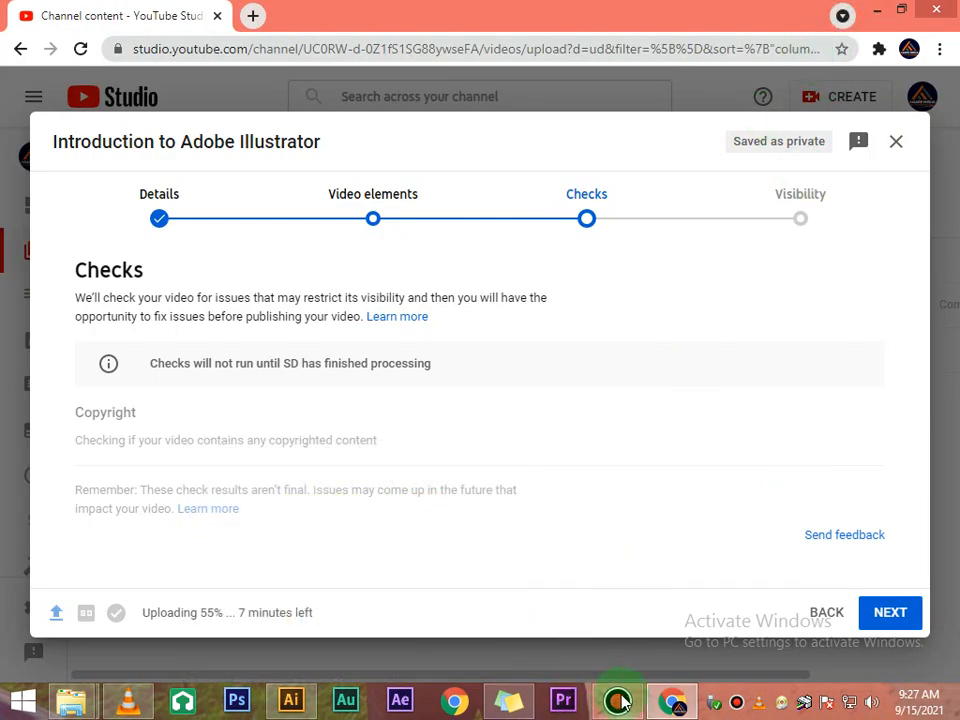
left_click(280, 708)
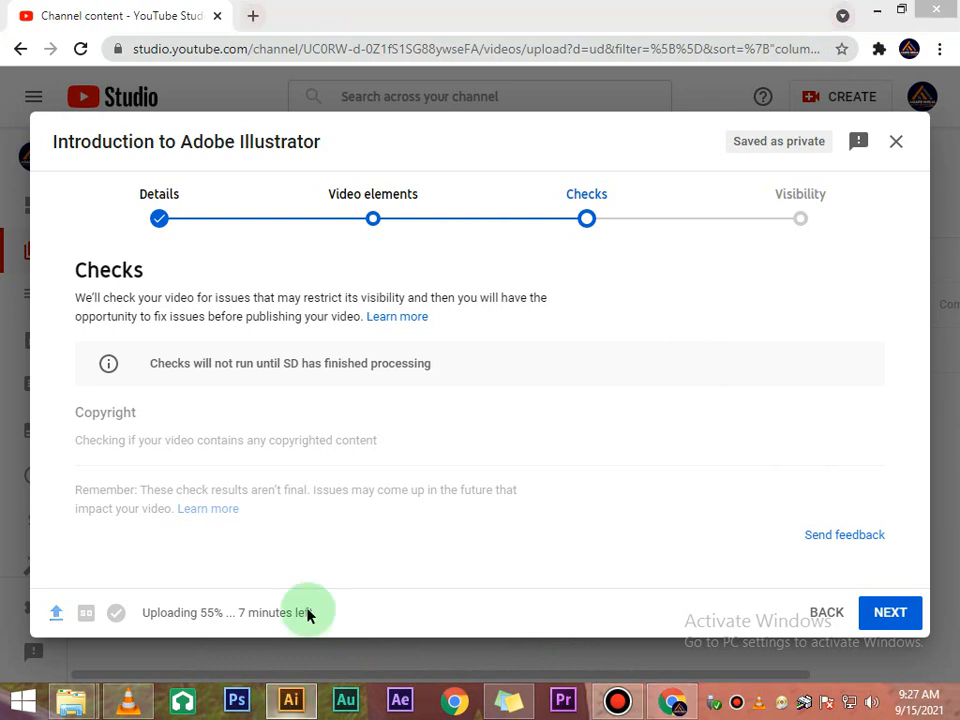
left_click(250, 420)
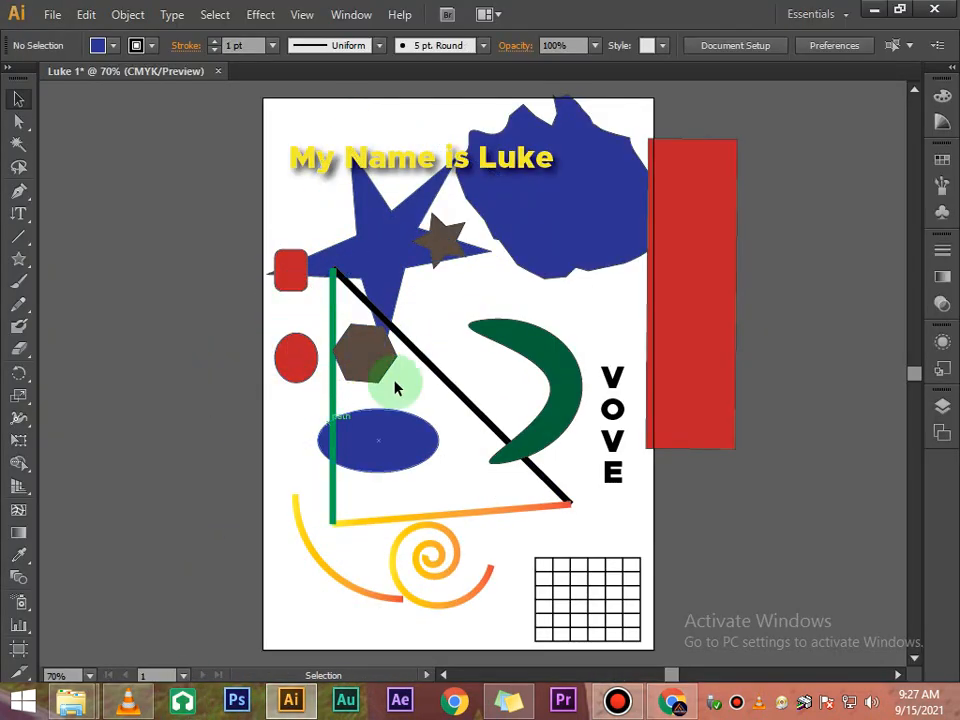
- Move the red rounded rectangle up above the large star's left arm
left_click(294, 284)
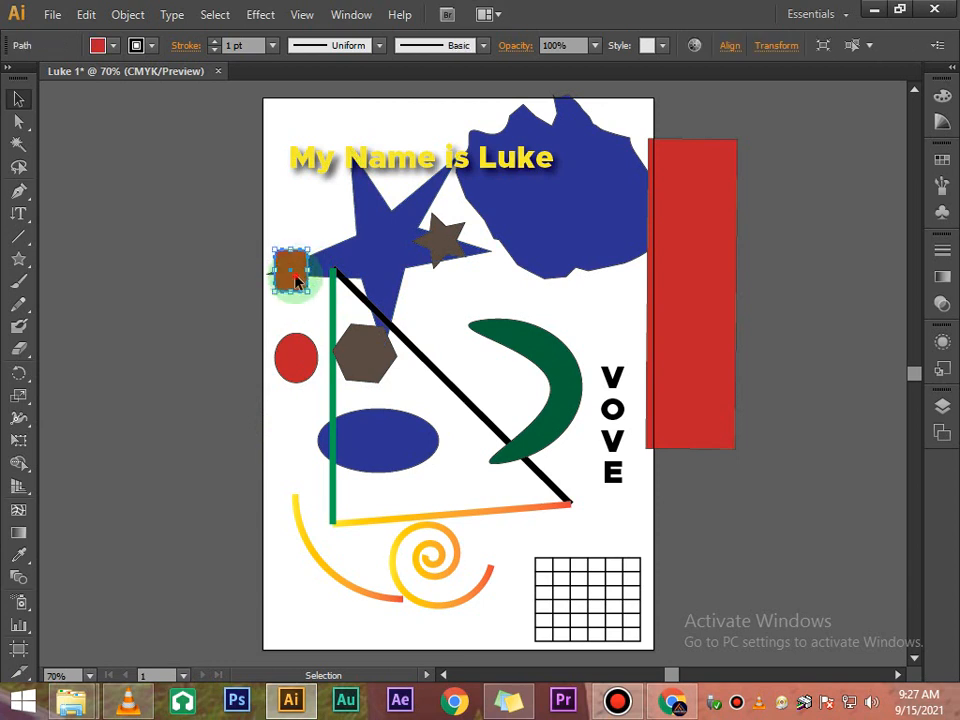
left_click_drag(294, 274, 316, 230)
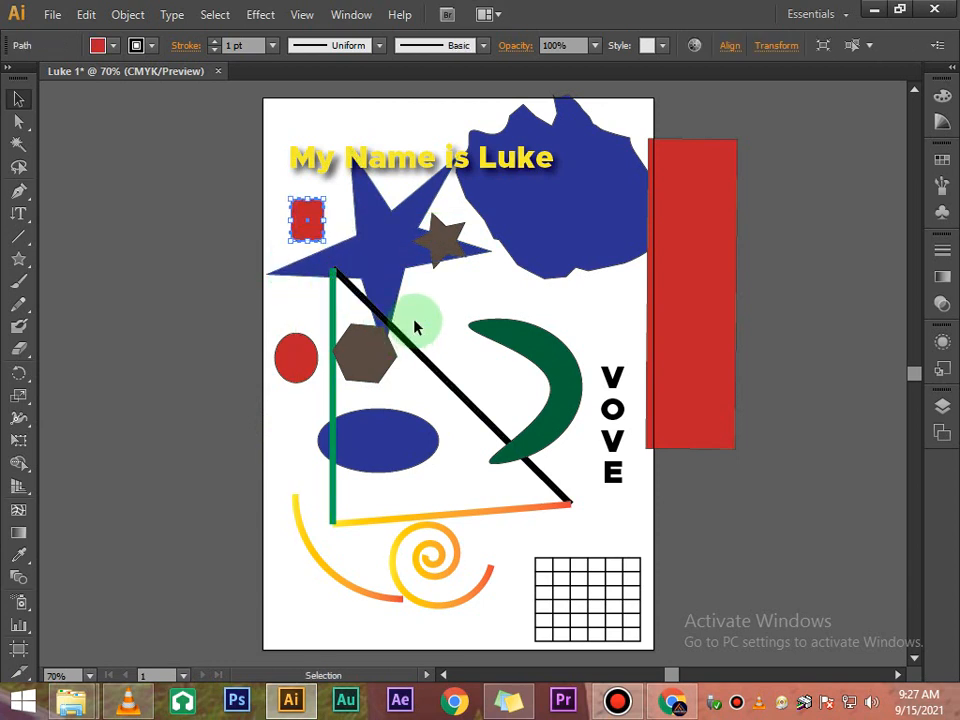
left_click(424, 318)
- Move the small brown star down below the large star and the green crescent slightly higher
left_click_drag(444, 244, 438, 306)
left_click(517, 277)
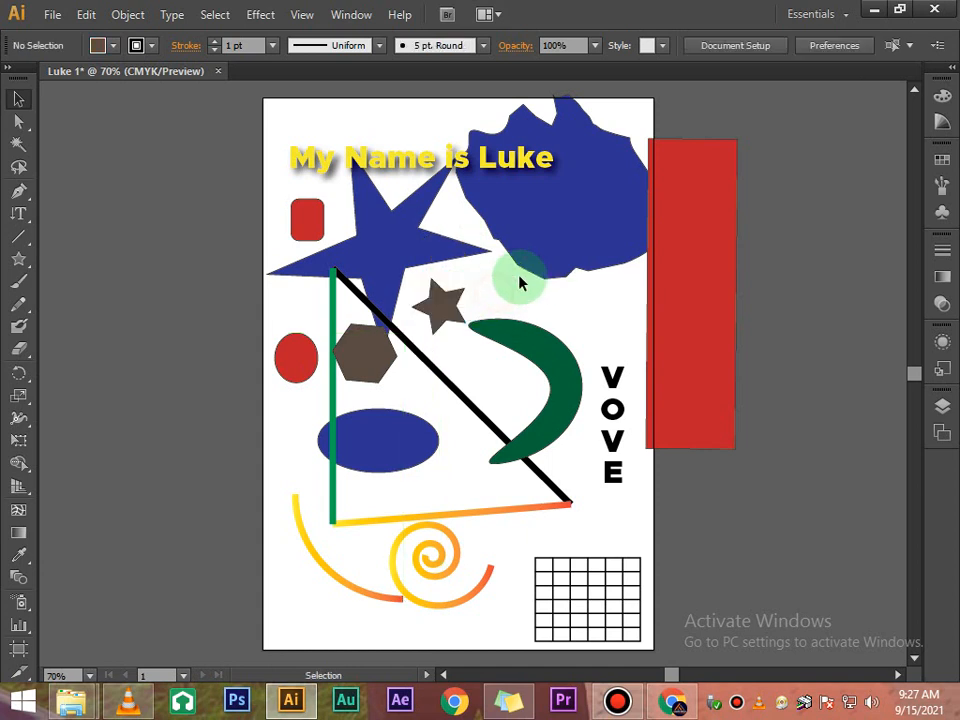
left_click_drag(515, 349, 528, 314)
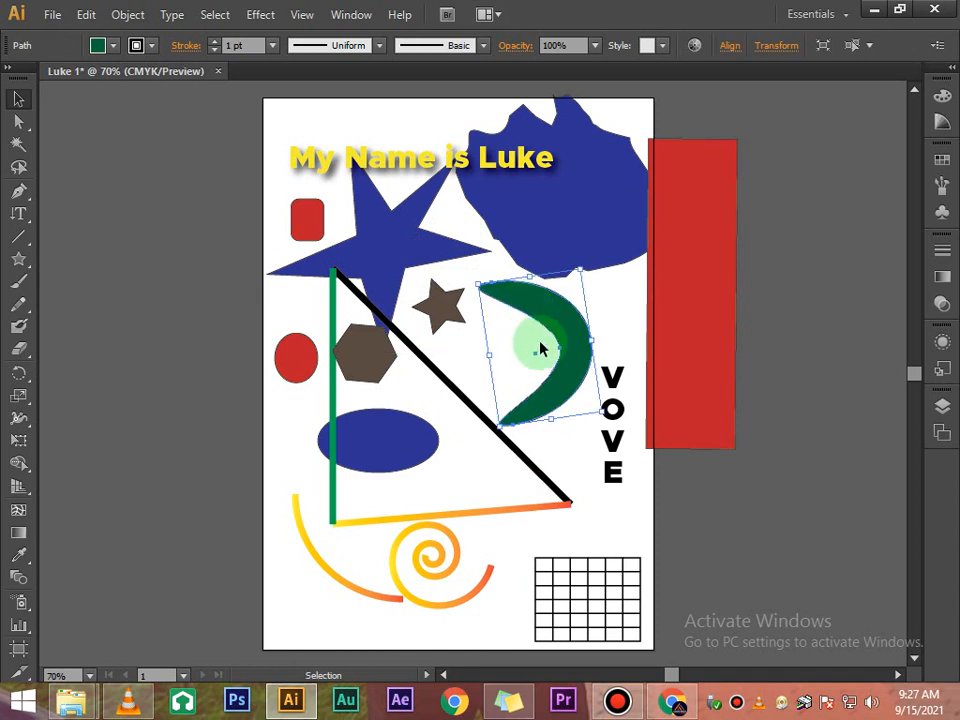
left_click(618, 312)
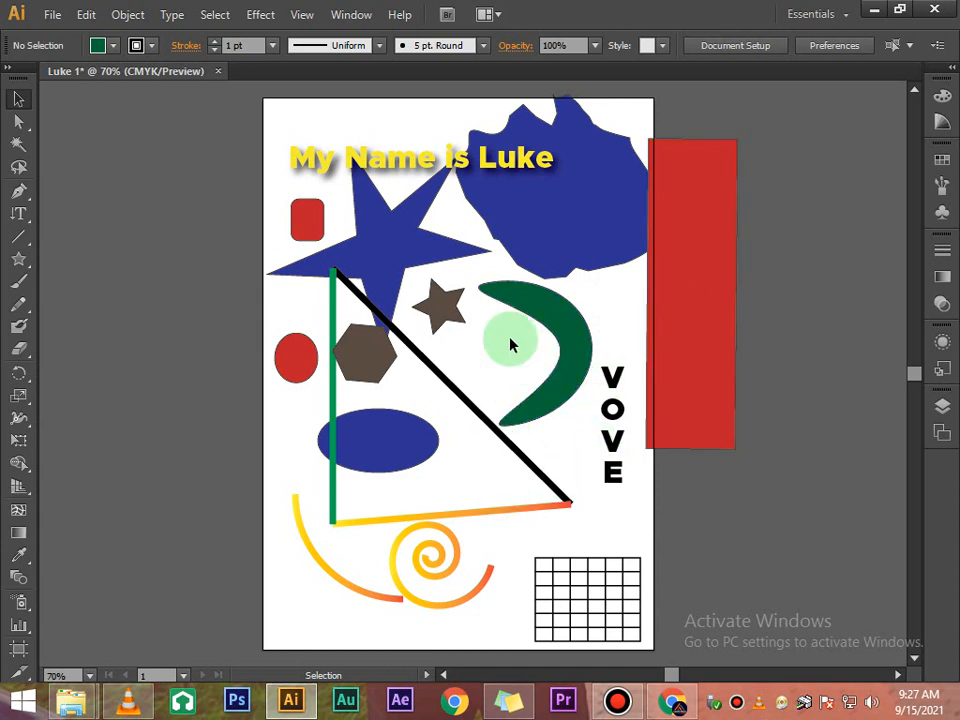
- Move the blue ellipse to the right and nudge it slightly upward
left_click_drag(395, 443, 429, 443)
left_click(315, 449)
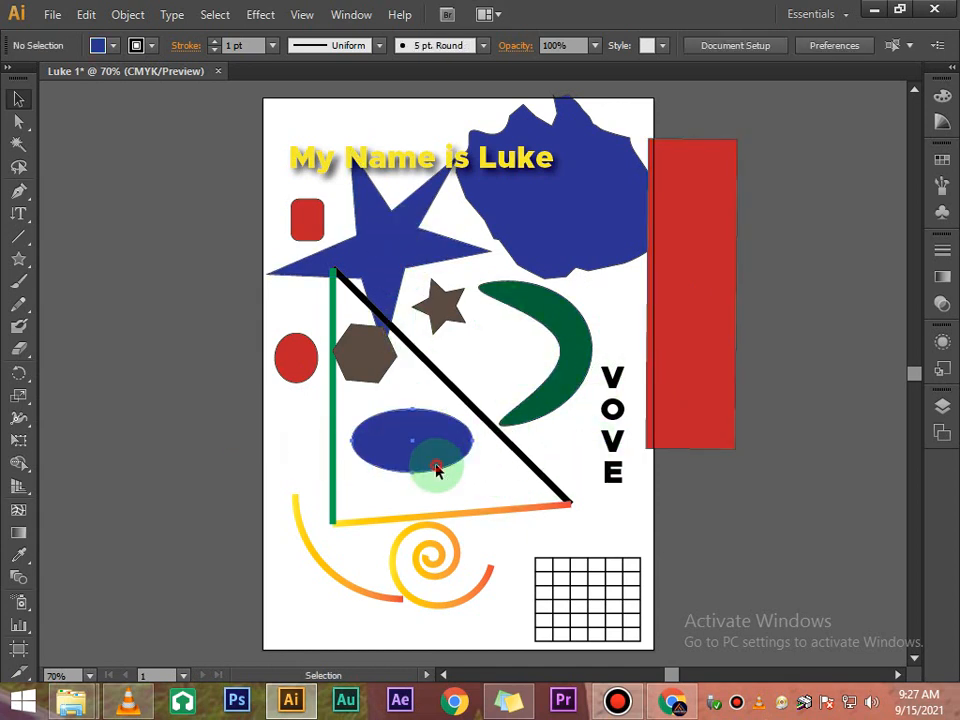
left_click(437, 468)
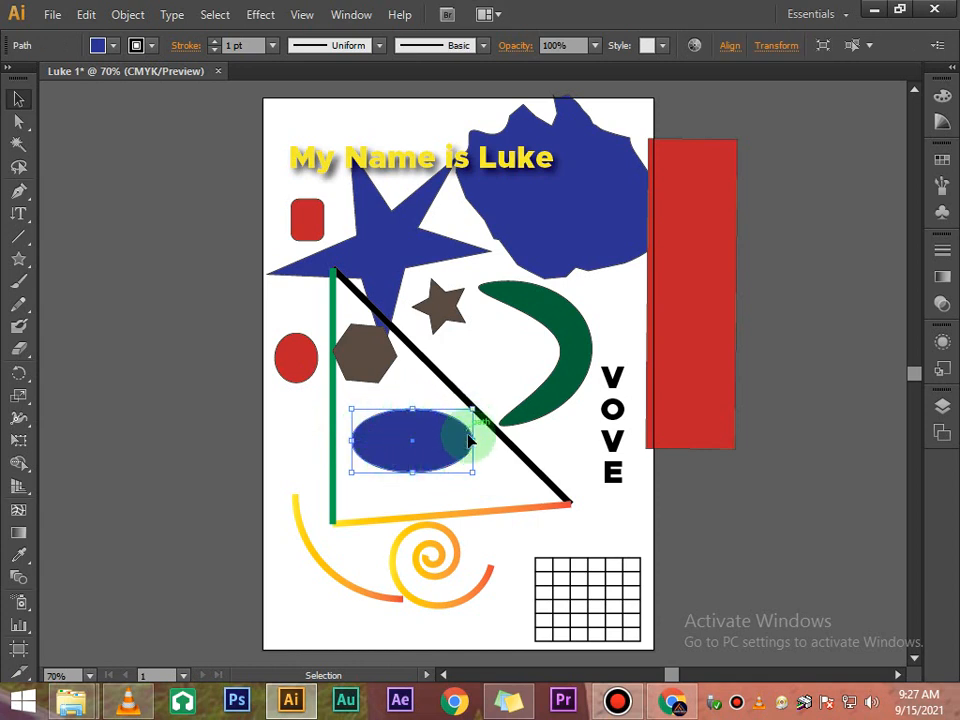
left_click_drag(357, 450, 353, 437)
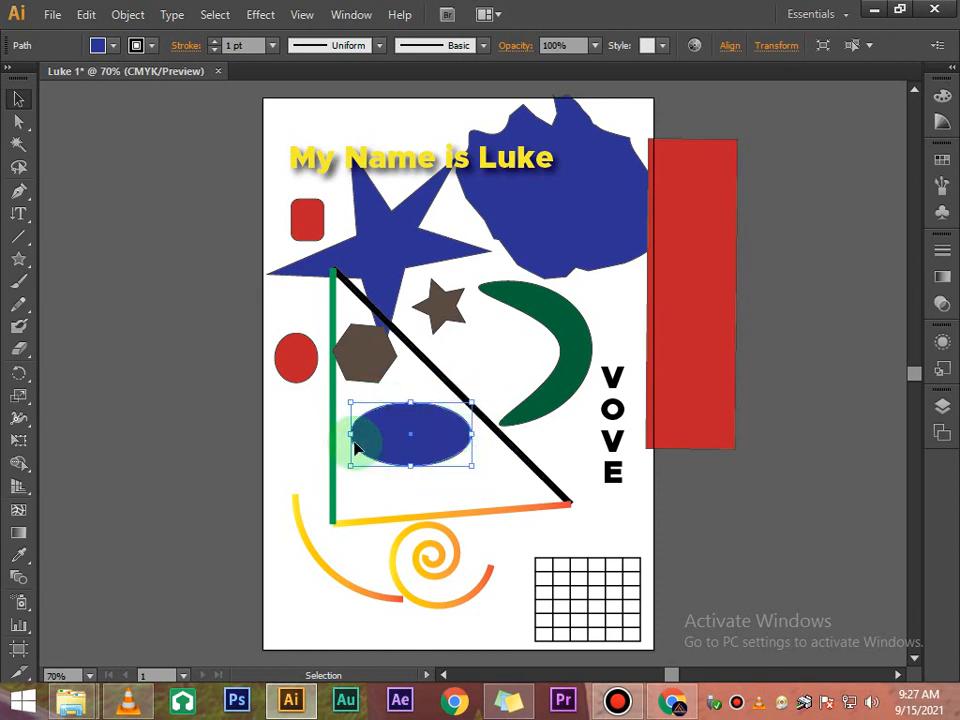
left_click(396, 386)
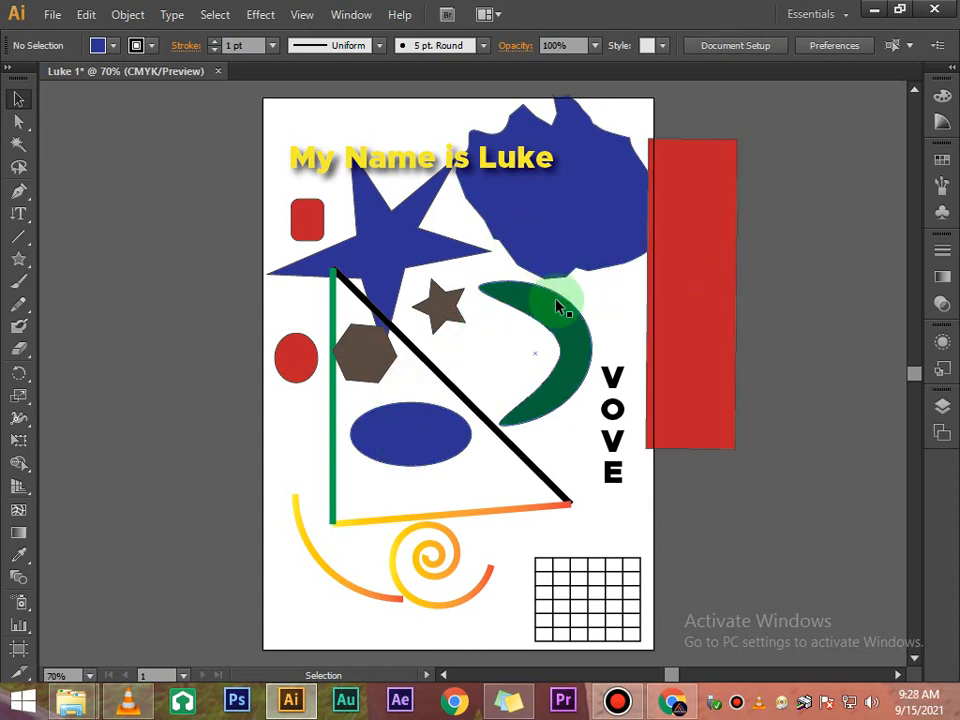
- Fill the ellipse with CMYK Green
left_click(430, 442)
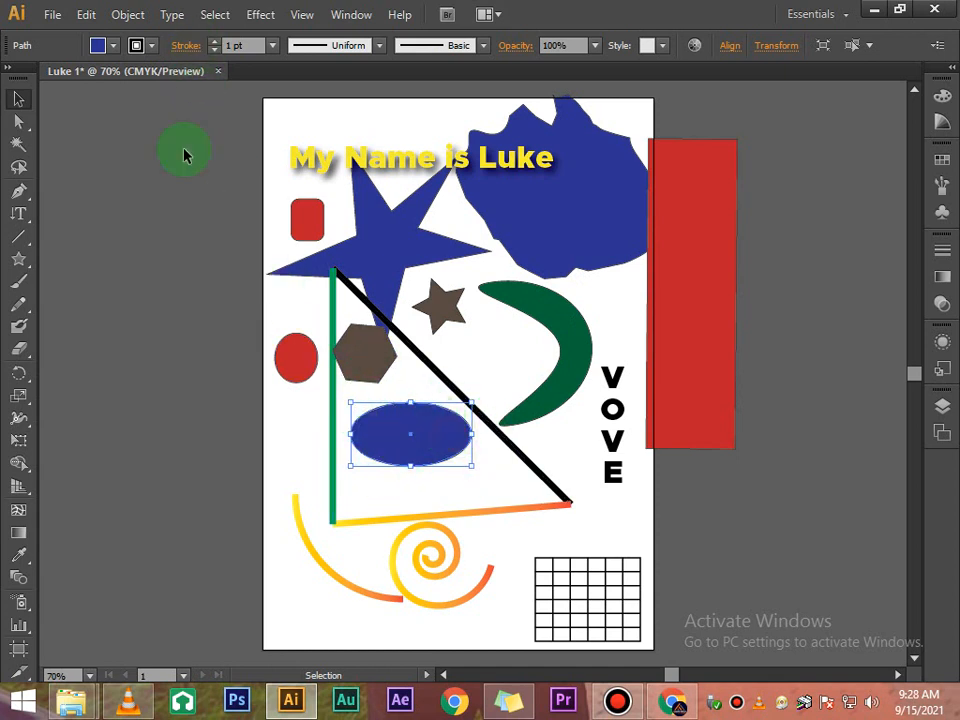
left_click(114, 46)
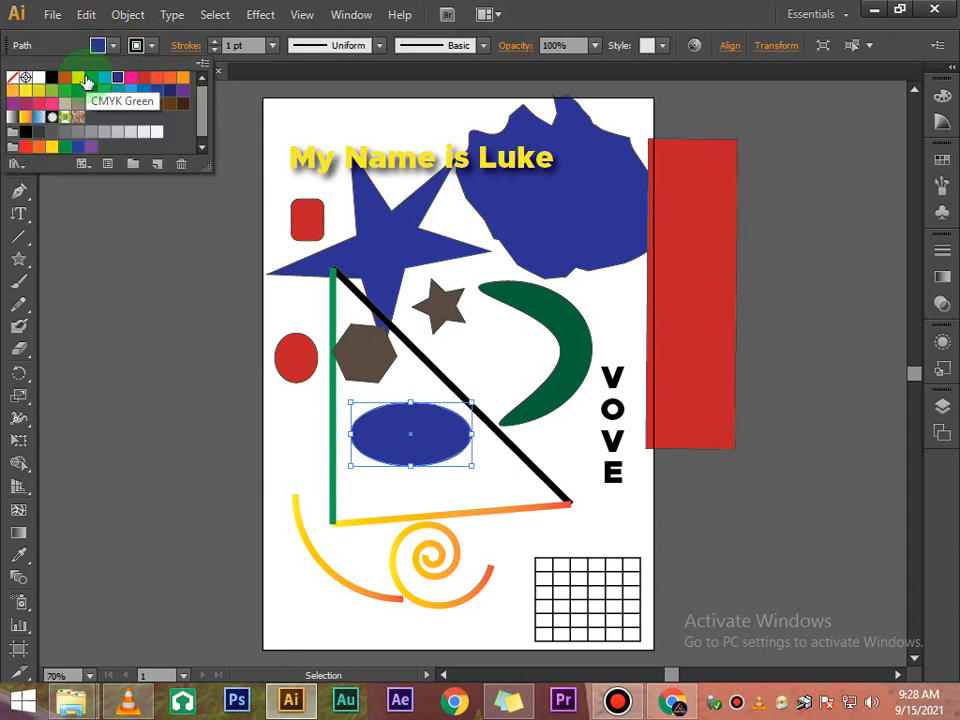
left_click(88, 79)
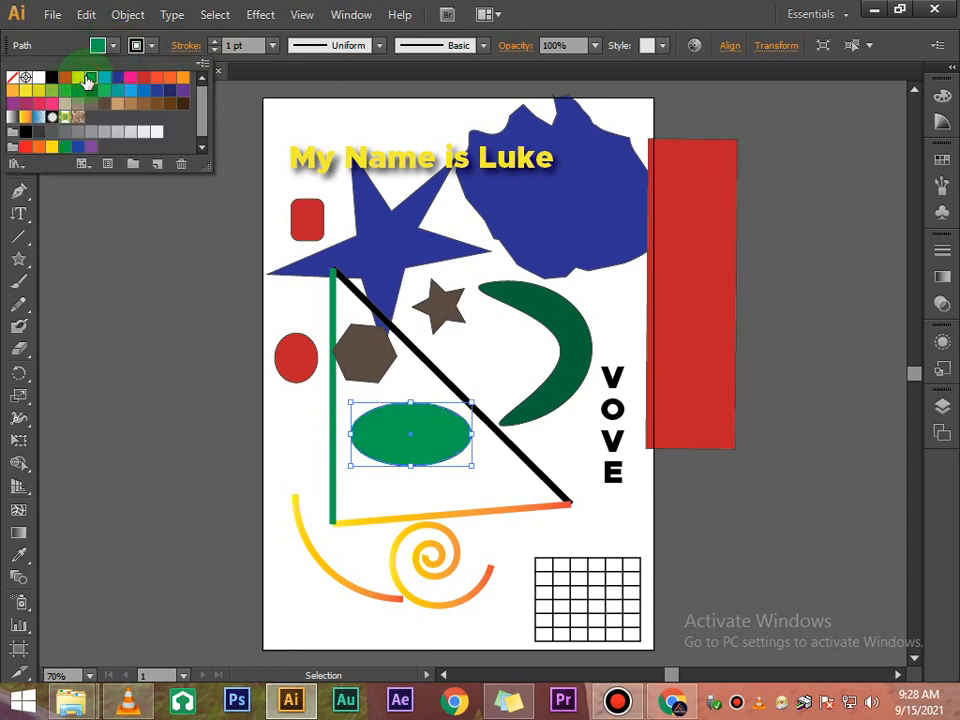
- Give the ellipse a blue stroke with an 8 pt weight, then deselect it
left_click(150, 46)
left_click(150, 46)
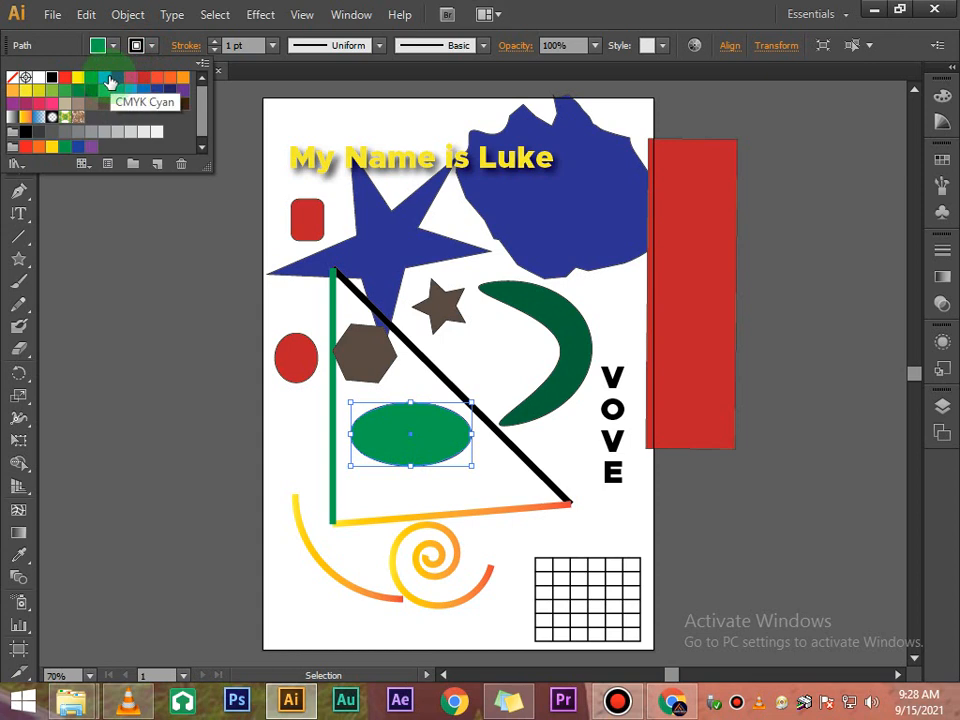
left_click(117, 80)
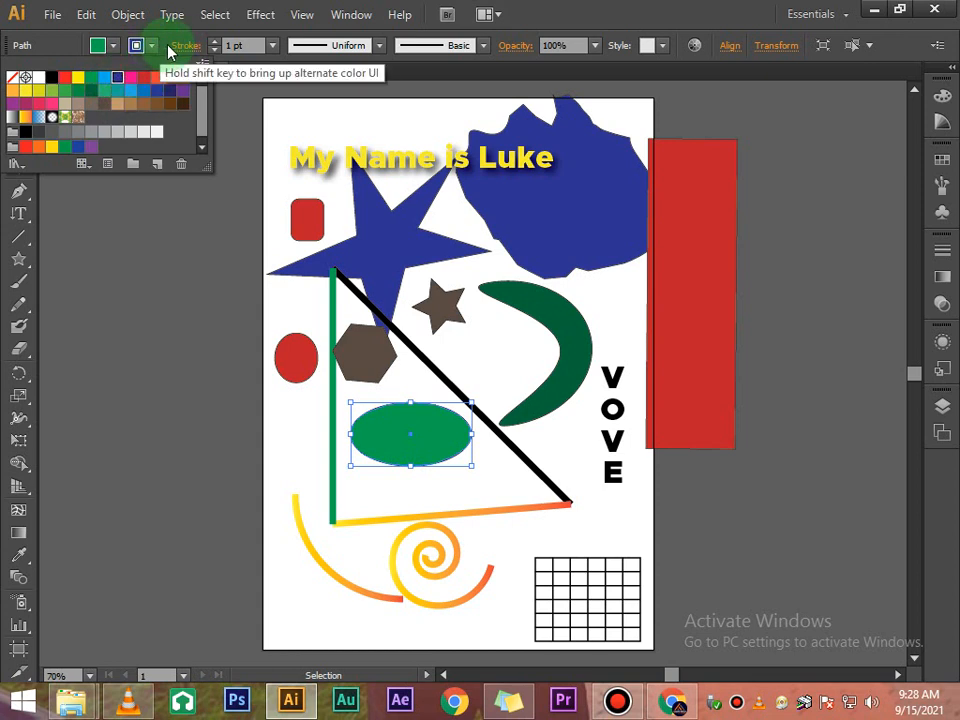
left_click(271, 45)
left_click(271, 45)
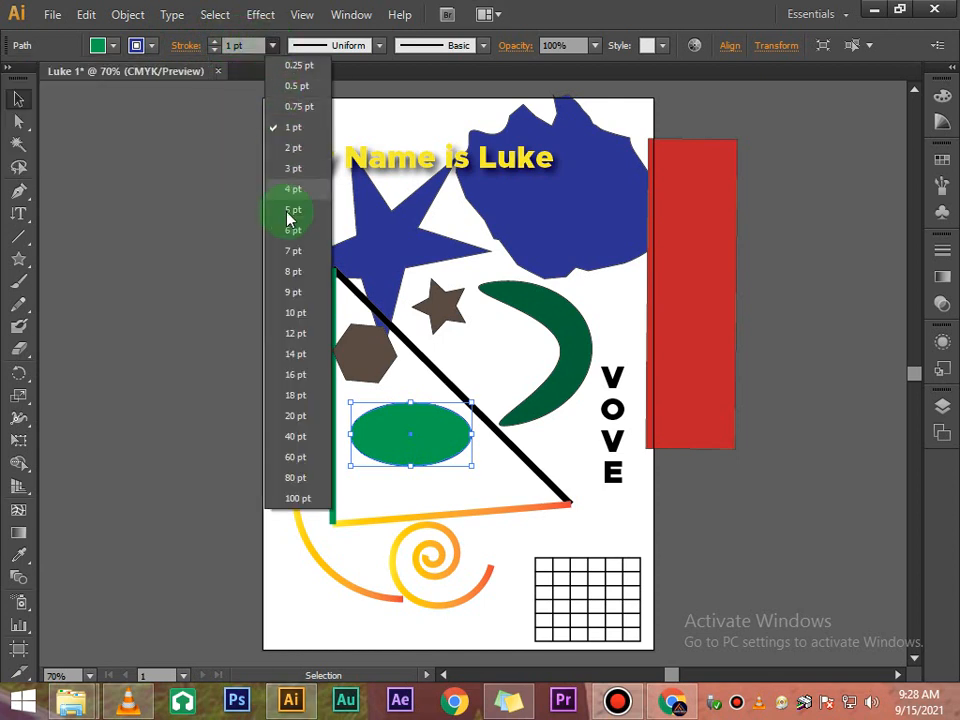
left_click(293, 271)
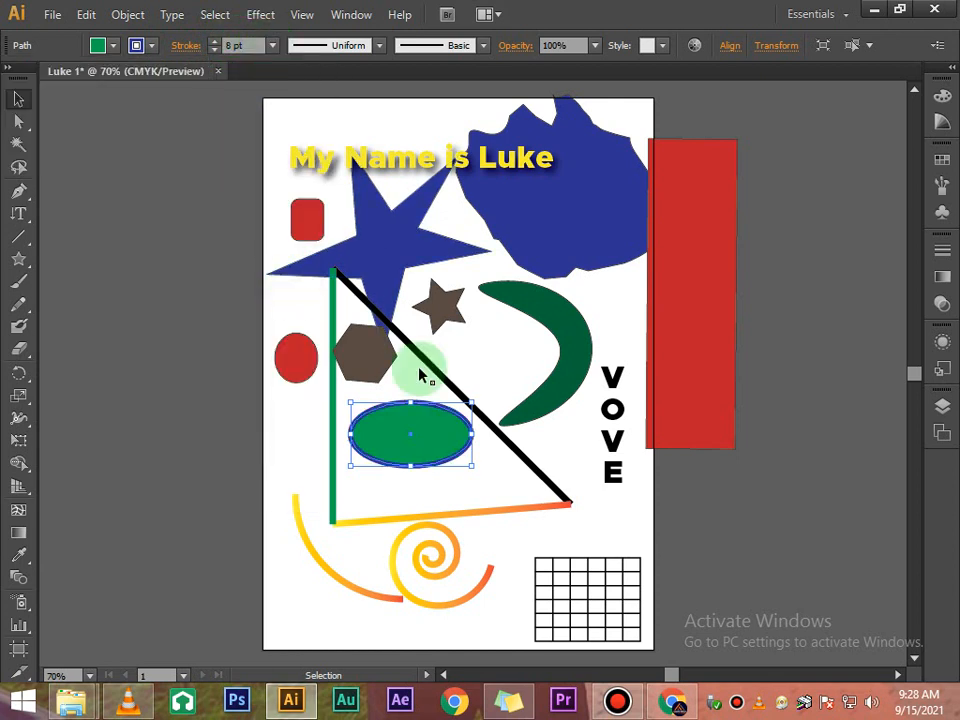
left_click(600, 514)
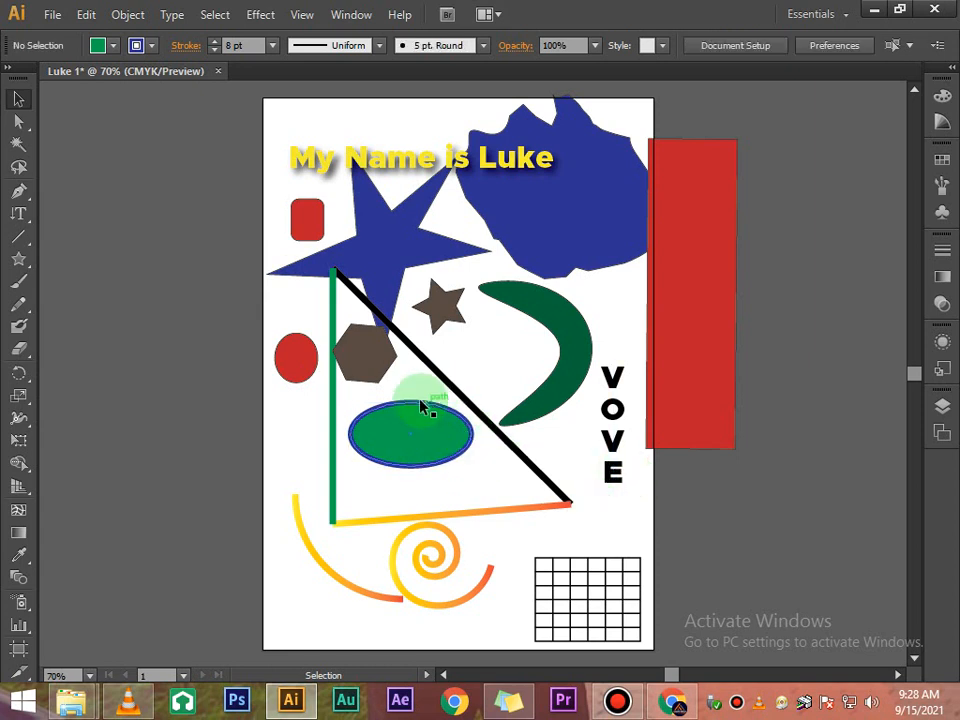
- Set the ellipse's stroke weight to 18 pt, then deselect it
left_click(396, 445)
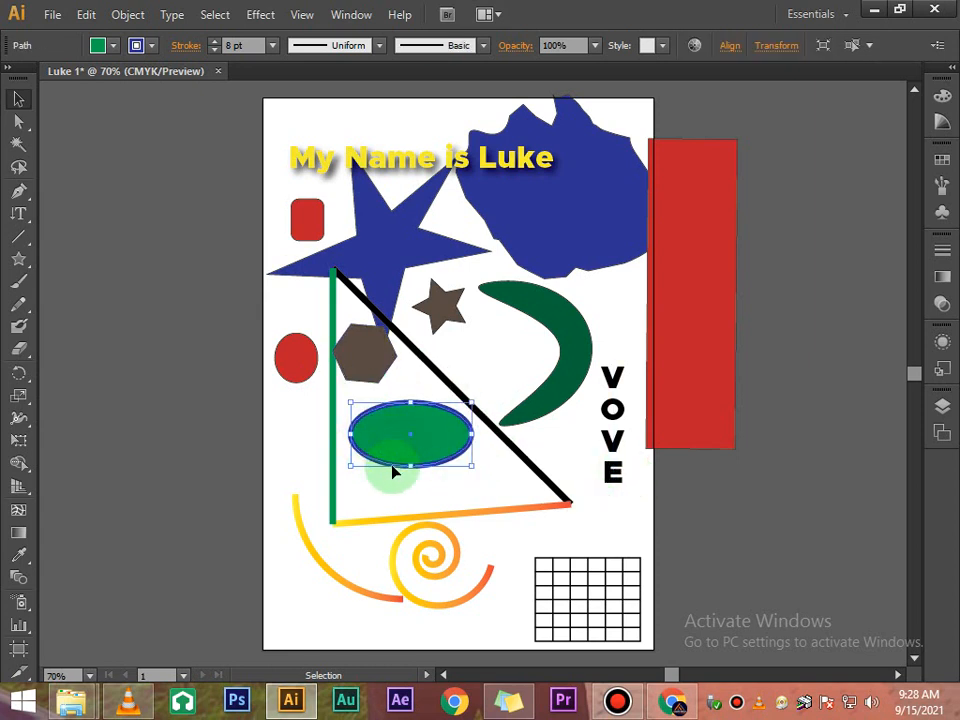
left_click(430, 478)
left_click(427, 446)
left_click(273, 47)
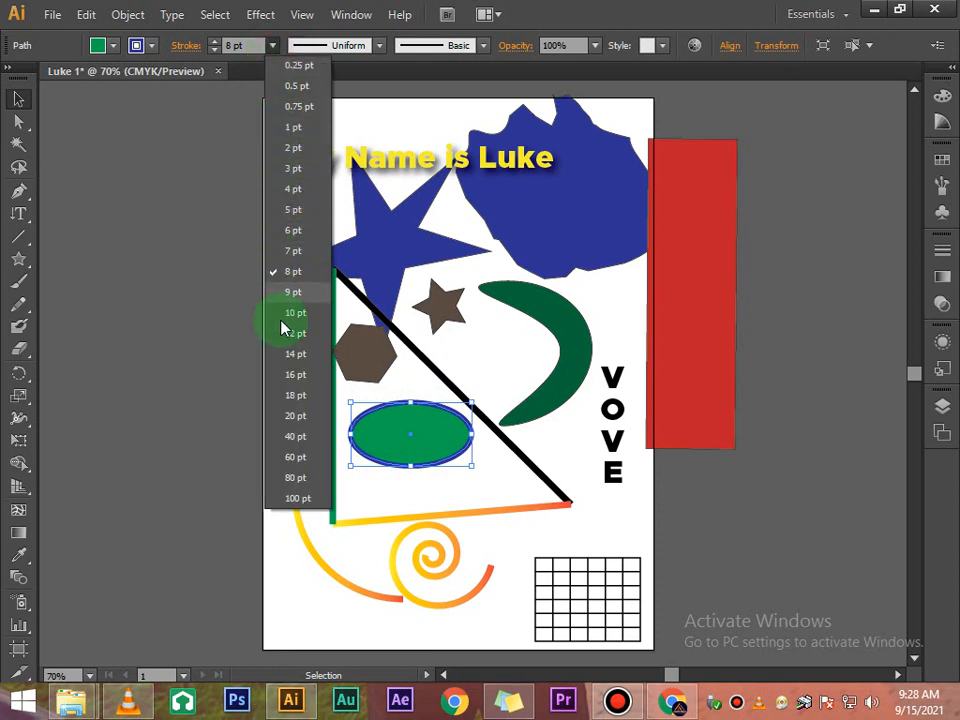
left_click(292, 397)
left_click(469, 470)
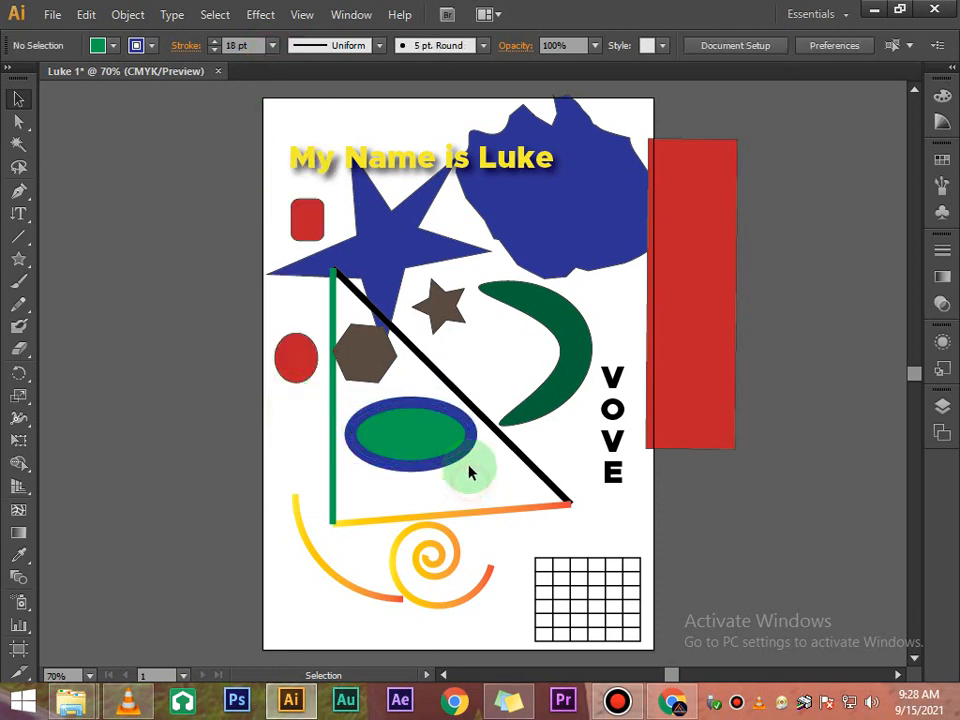
- Apply a tapered variable width profile to the ellipse's stroke
left_click(413, 455)
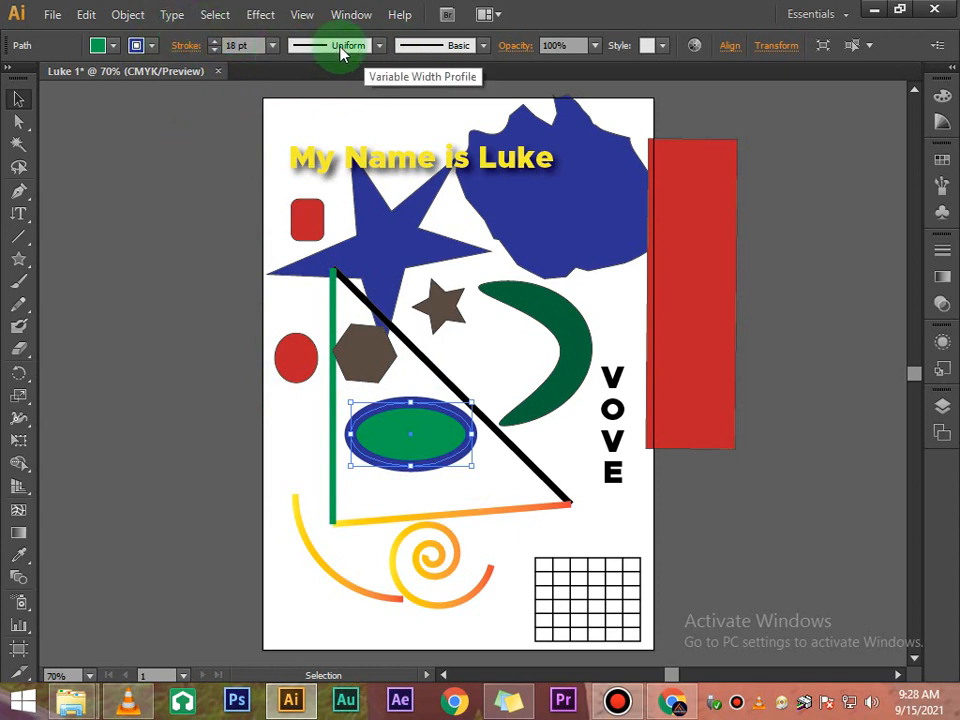
left_click(380, 44)
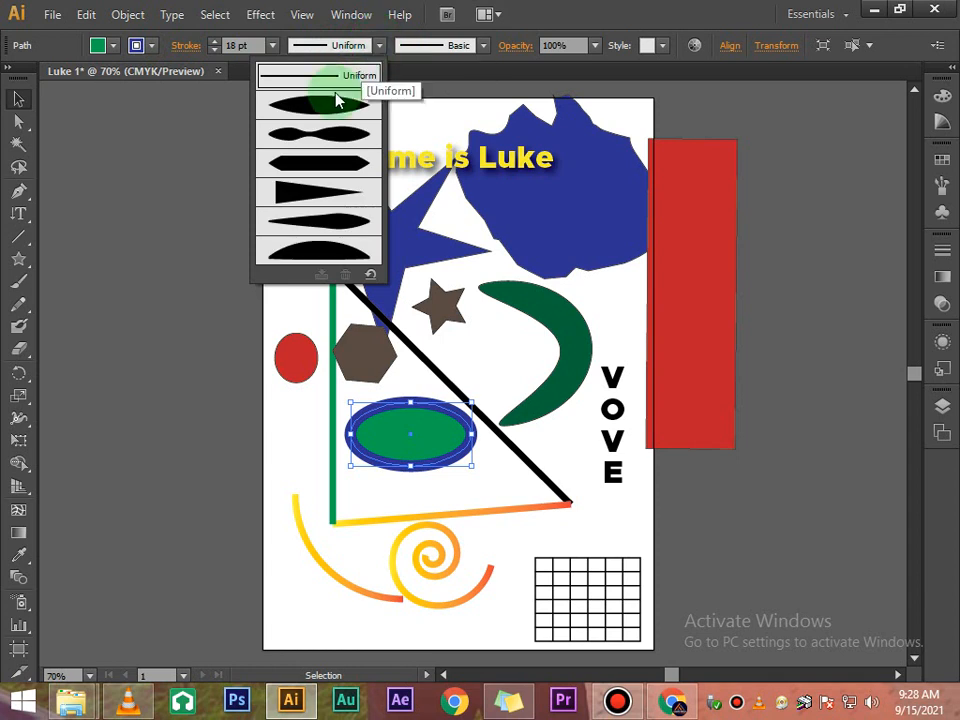
left_click(336, 133)
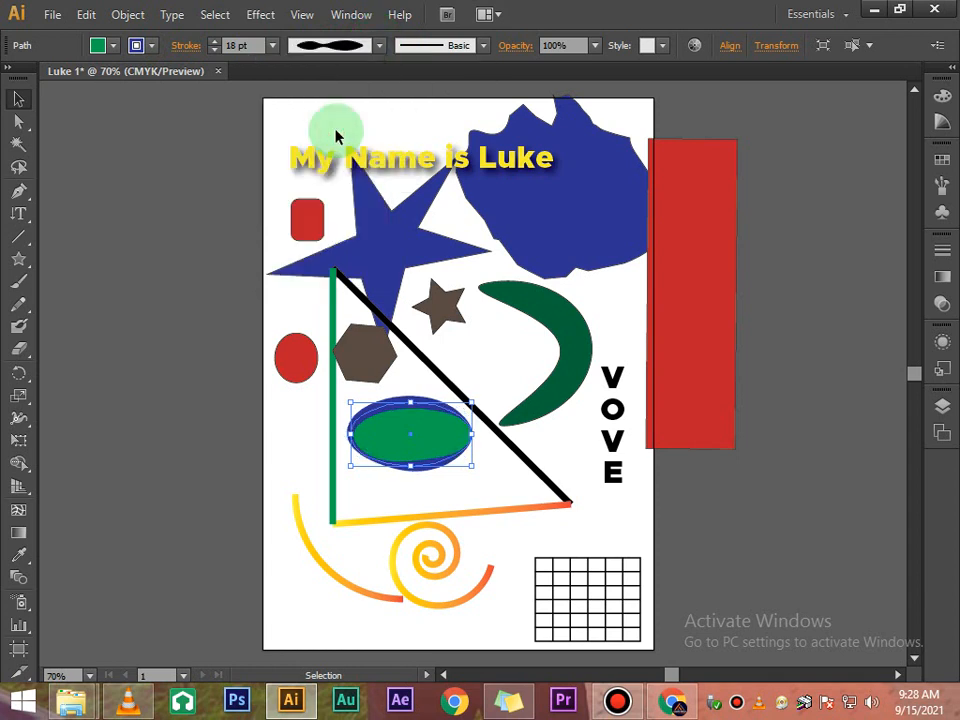
left_click(643, 508)
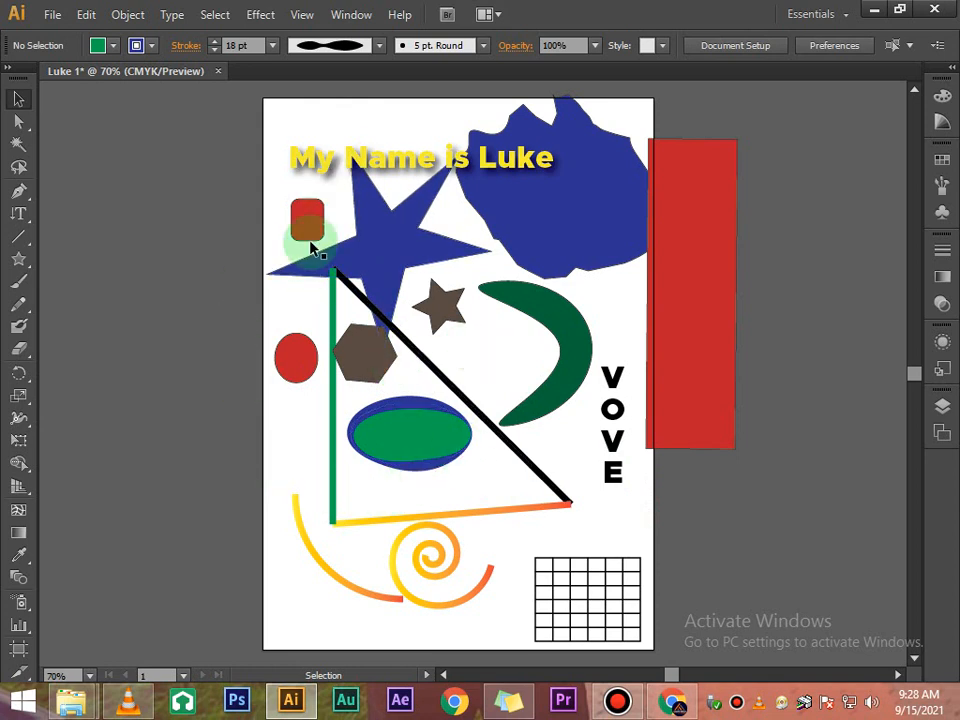
- Apply the charcoal-style brush definition to the ellipse's stroke
left_click(483, 46)
left_click(409, 146)
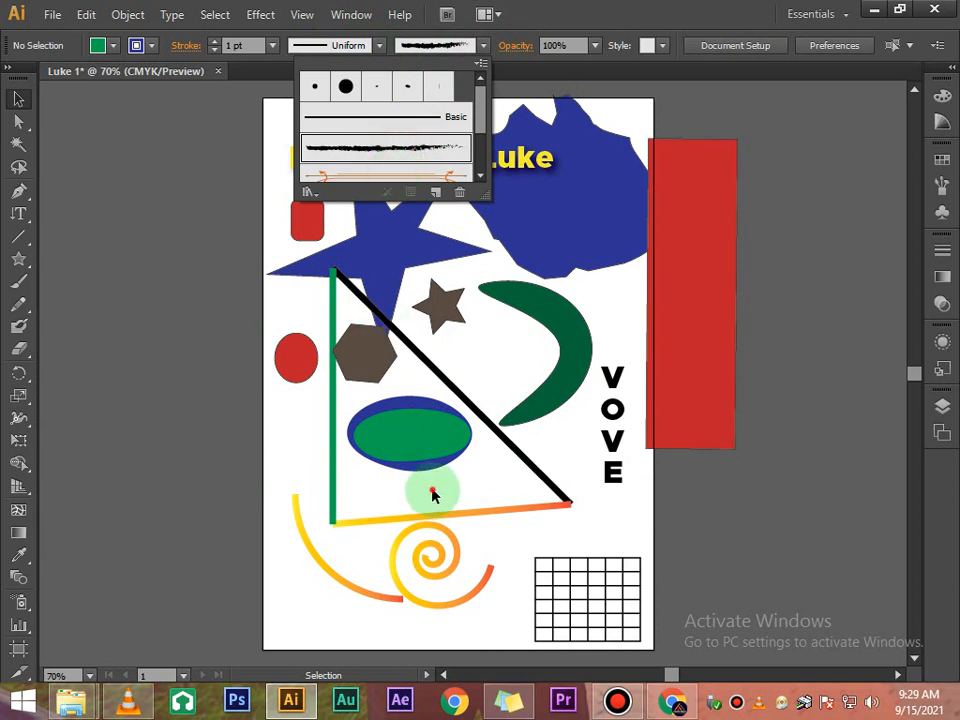
left_click(411, 424)
left_click(455, 48)
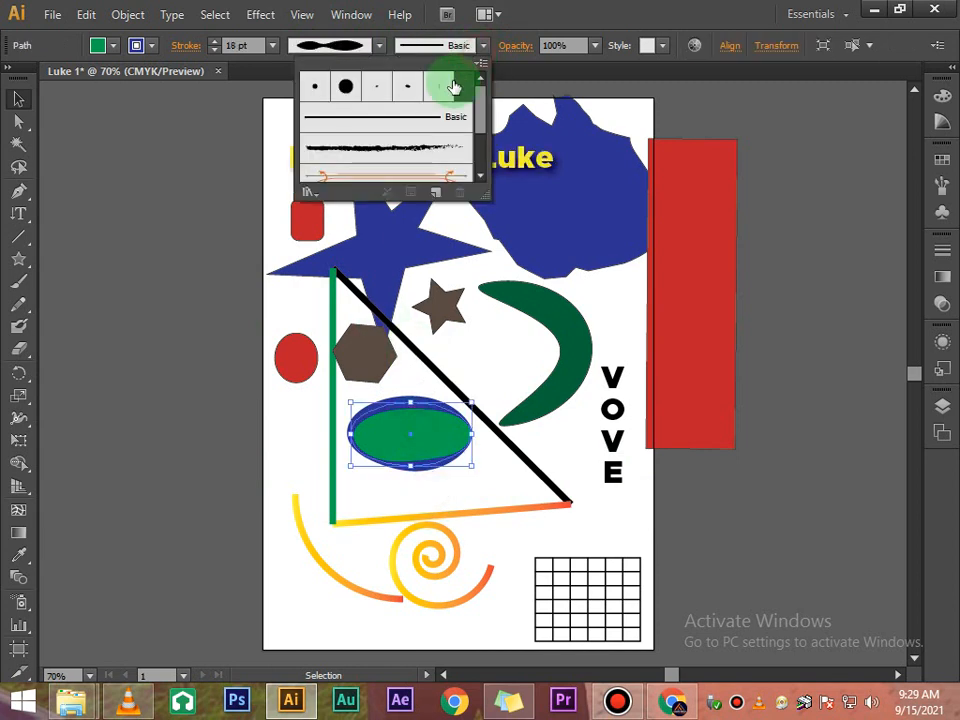
left_click(418, 148)
left_click(512, 490)
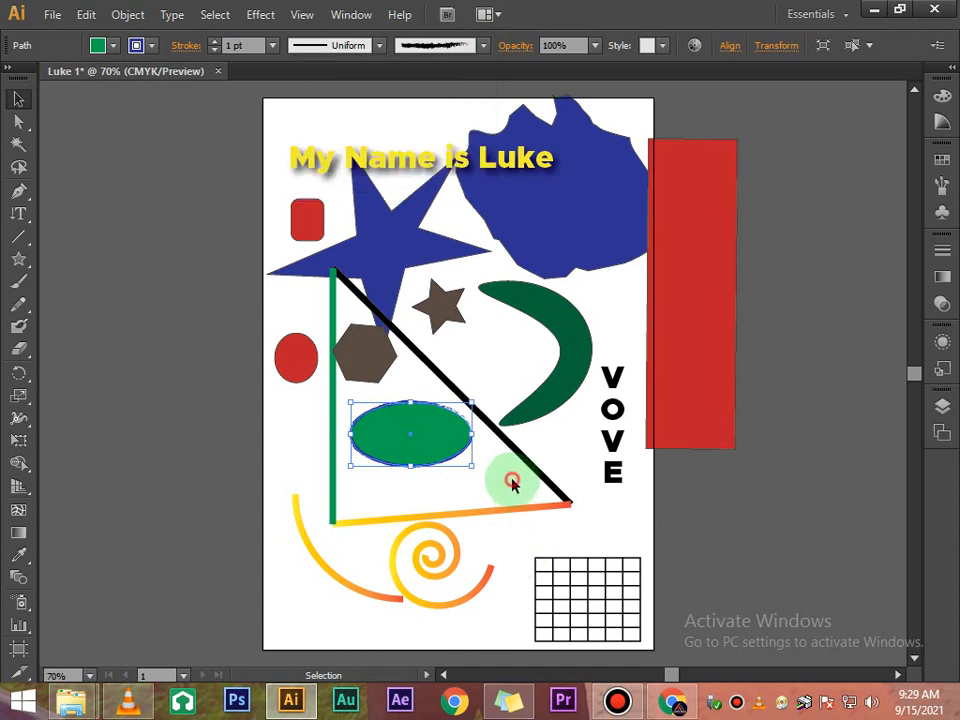
left_click(480, 484)
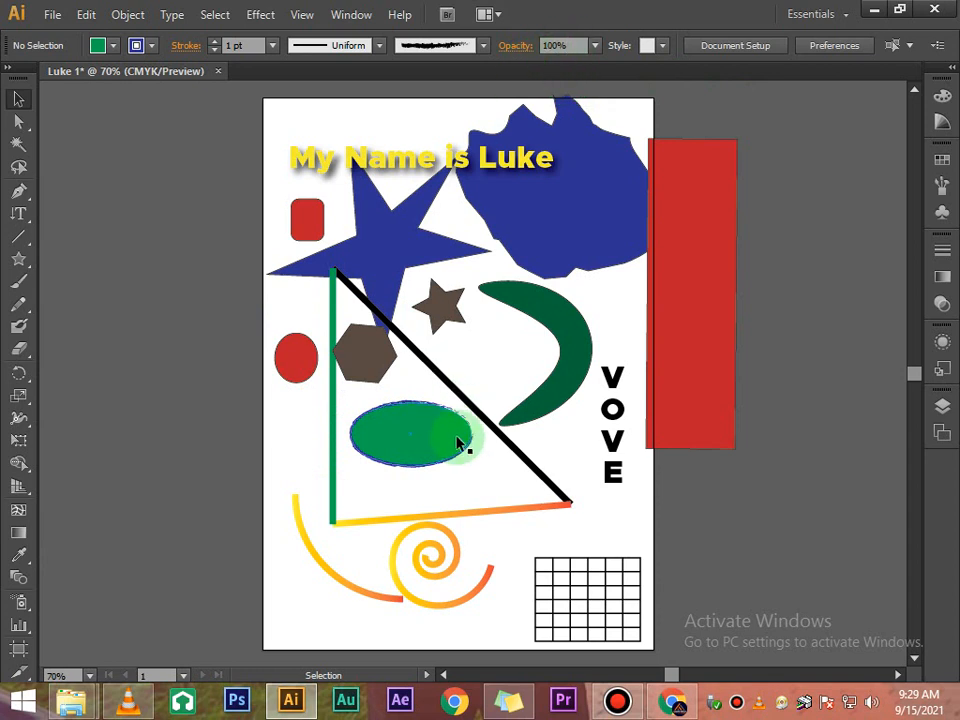
- Select the ellipse and set its opacity to 60%
left_click(420, 448)
left_click(468, 514)
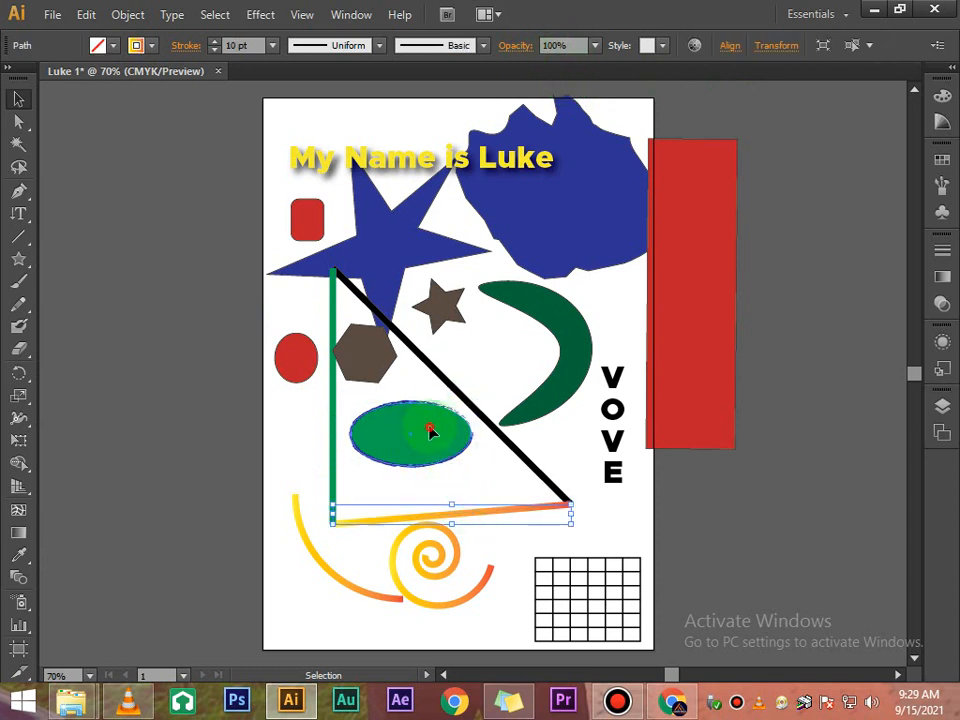
left_click(428, 428)
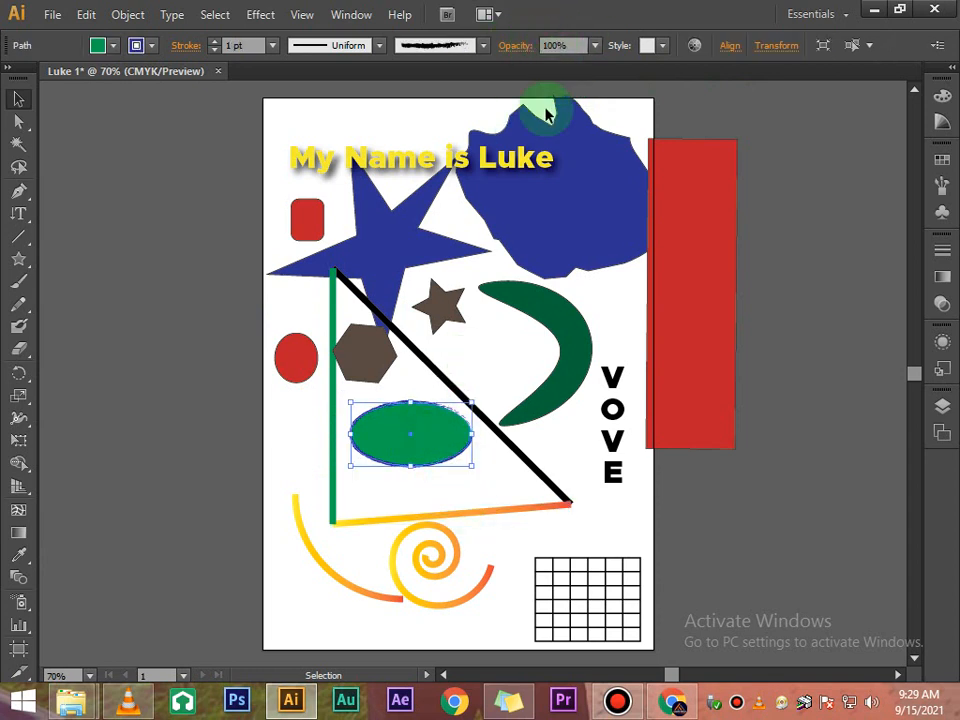
left_click(483, 464)
left_click(449, 447)
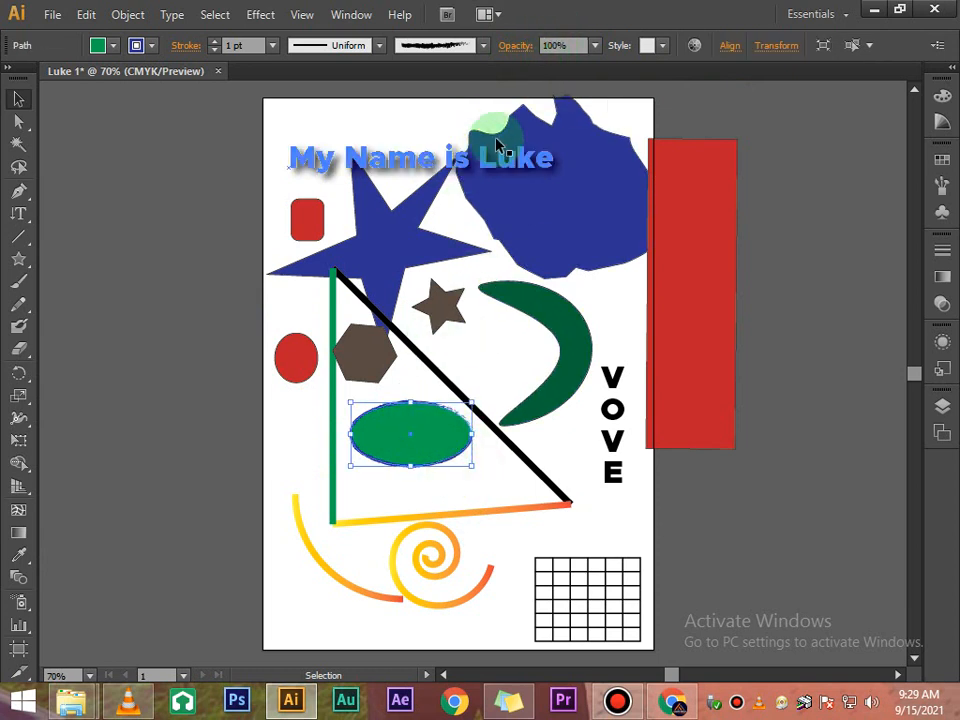
left_click(594, 45)
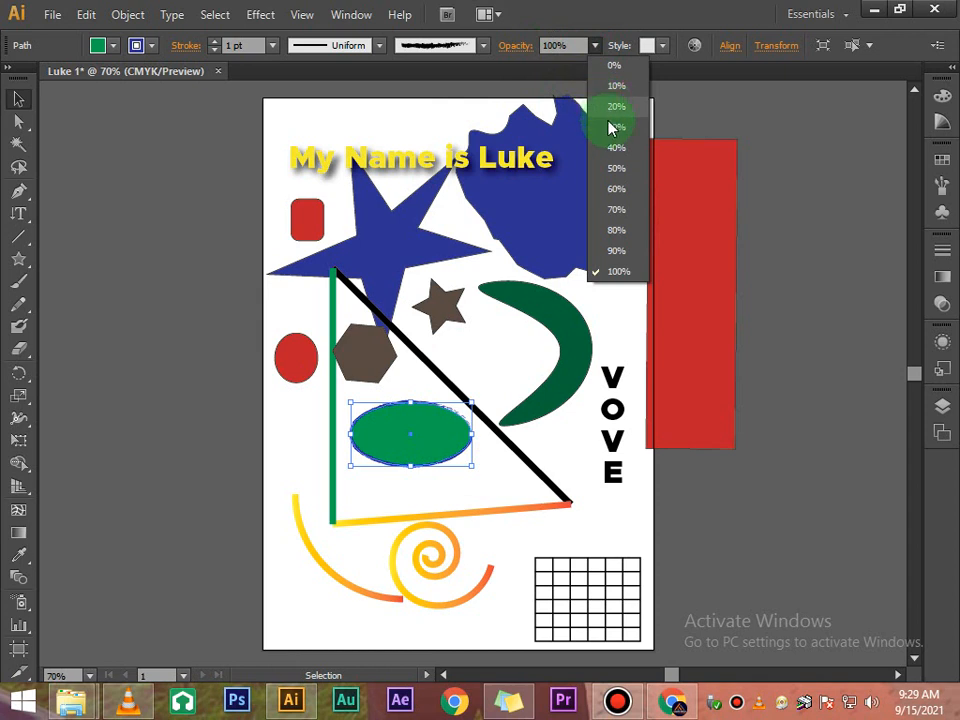
left_click(614, 190)
- Lower the ellipse's opacity to 10%, then deselect it
left_click(493, 443)
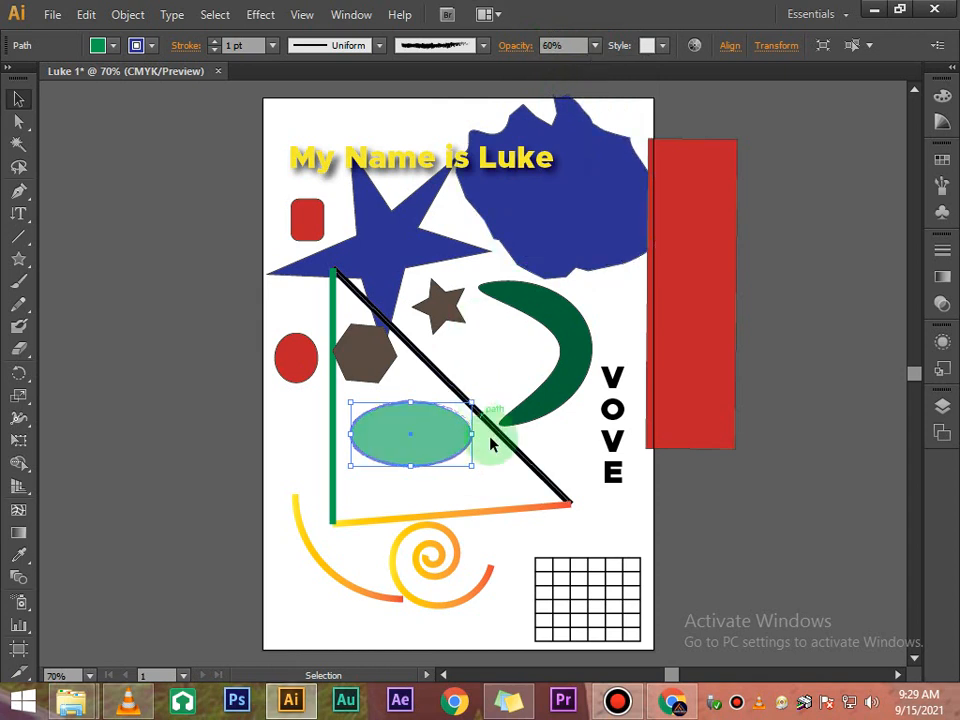
left_click(445, 435)
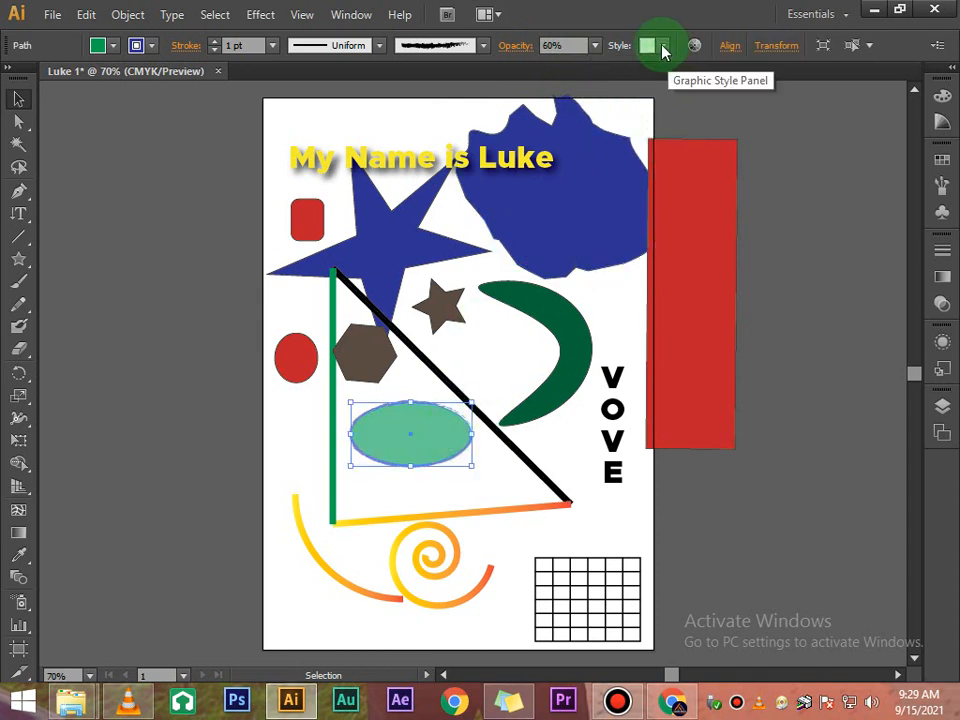
left_click(658, 44)
left_click(594, 45)
left_click(594, 45)
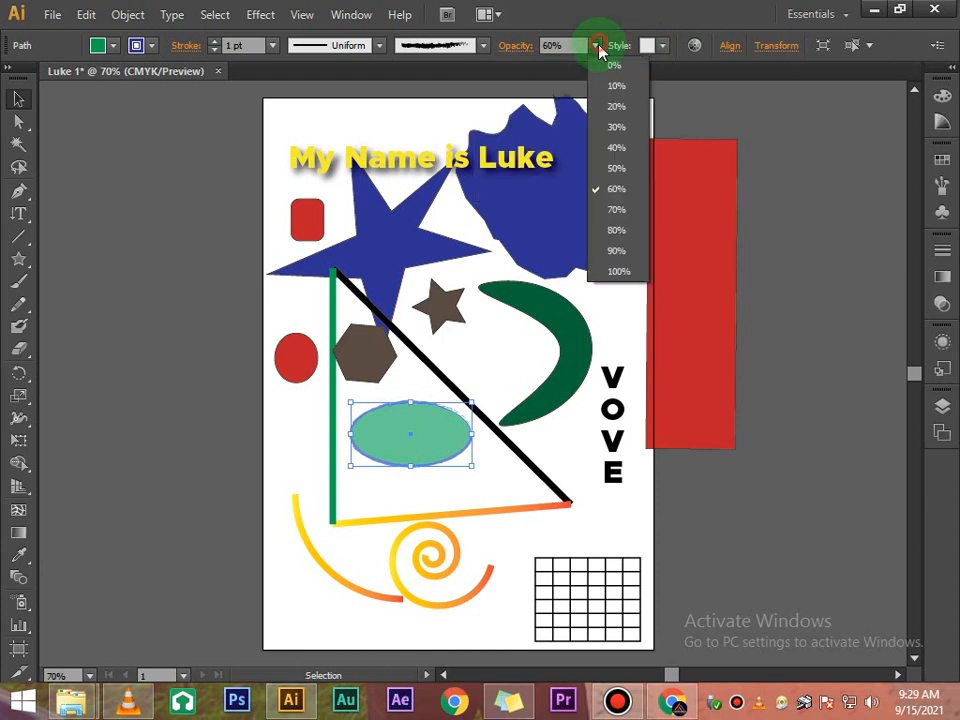
left_click(616, 86)
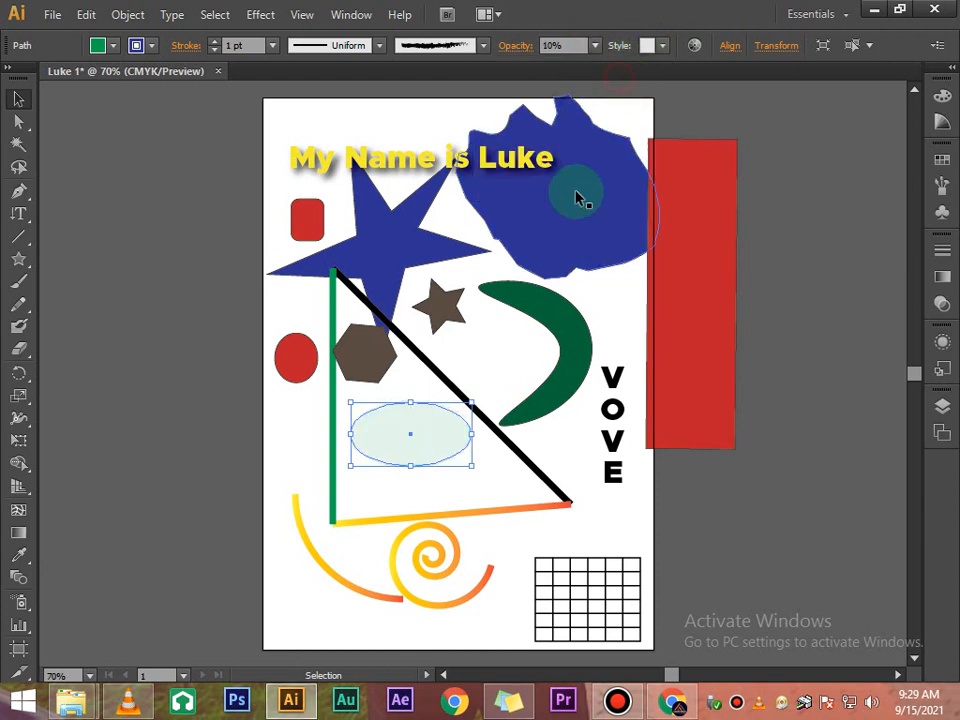
left_click(515, 491)
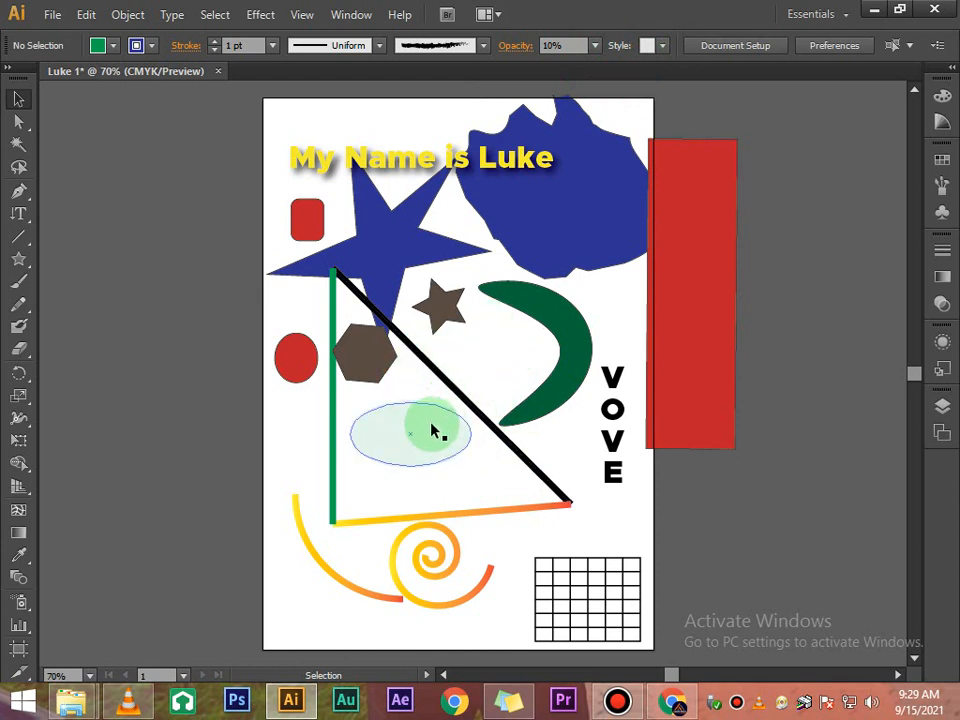
- Drag the translucent ellipse up over the large blue star and back down inside the triangle
left_click_drag(435, 431, 452, 226)
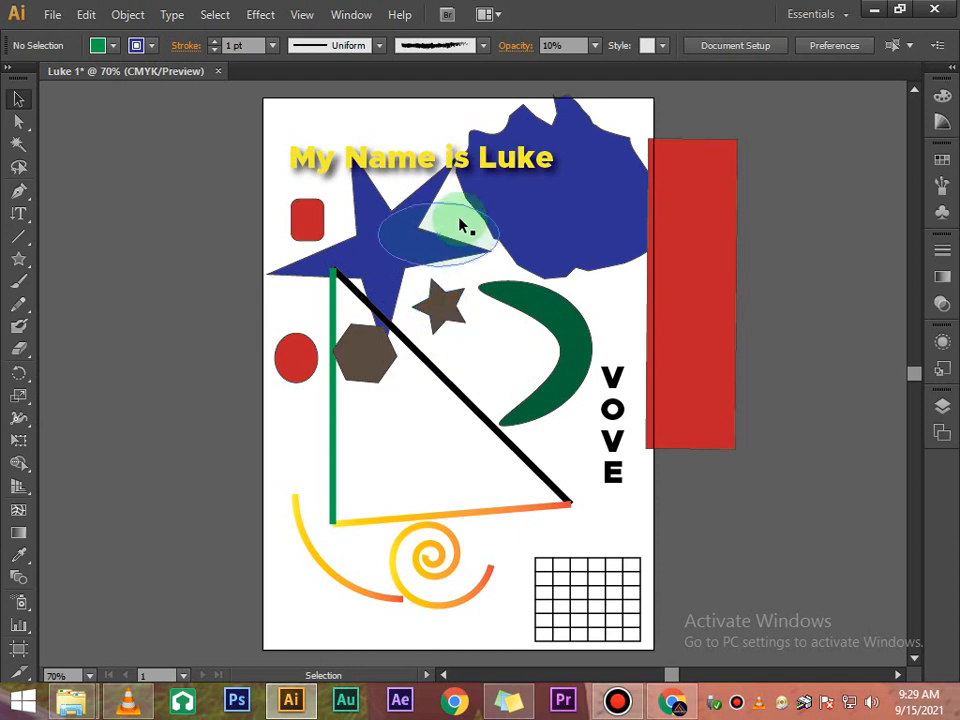
left_click_drag(461, 222, 439, 448)
left_click(491, 489)
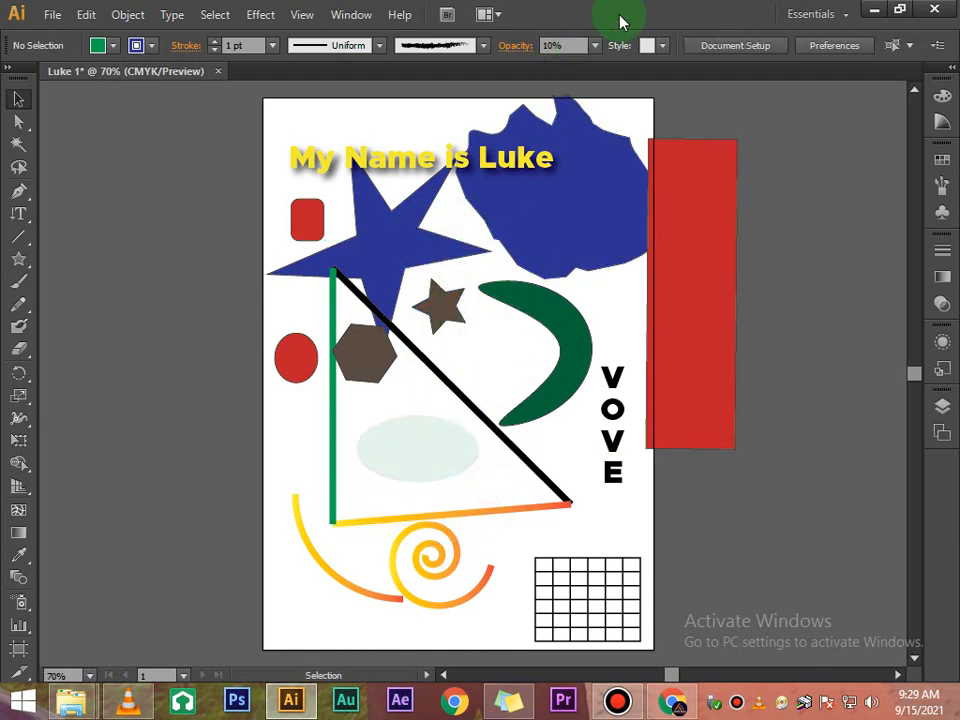
left_click(662, 45)
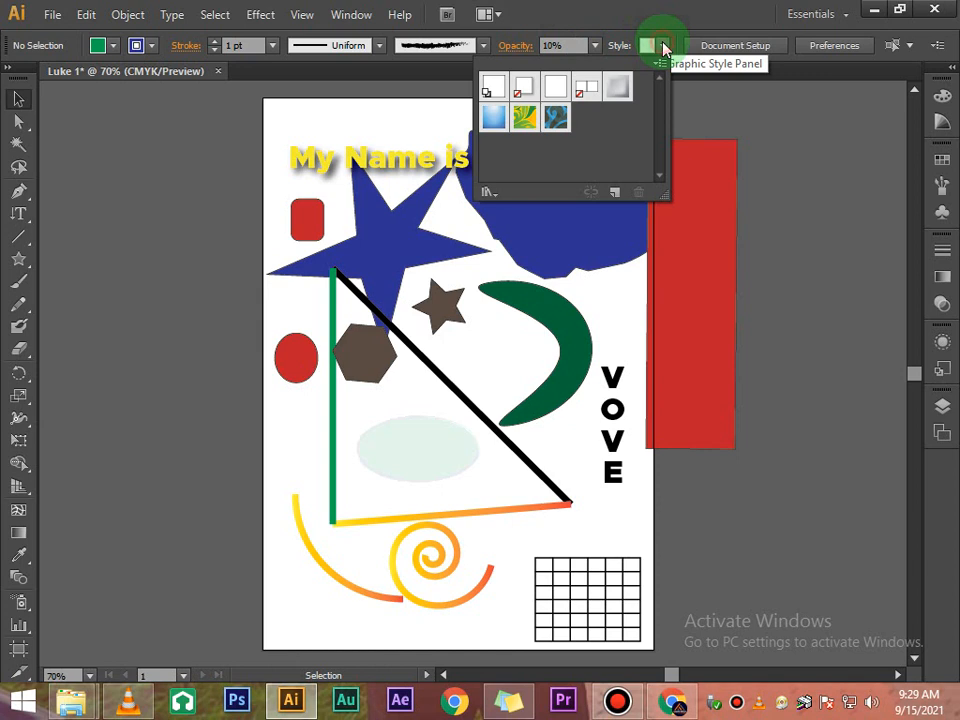
left_click(615, 88)
left_click(478, 480)
- Restore the ellipse's opacity to 100%
left_click(449, 437)
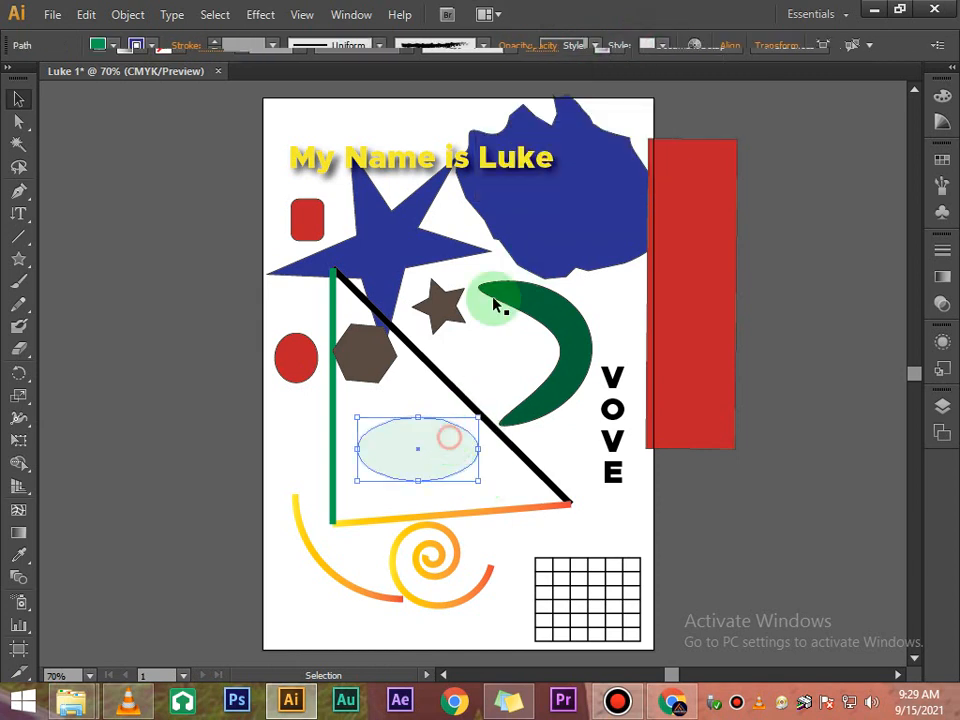
left_click(594, 45)
left_click(600, 277)
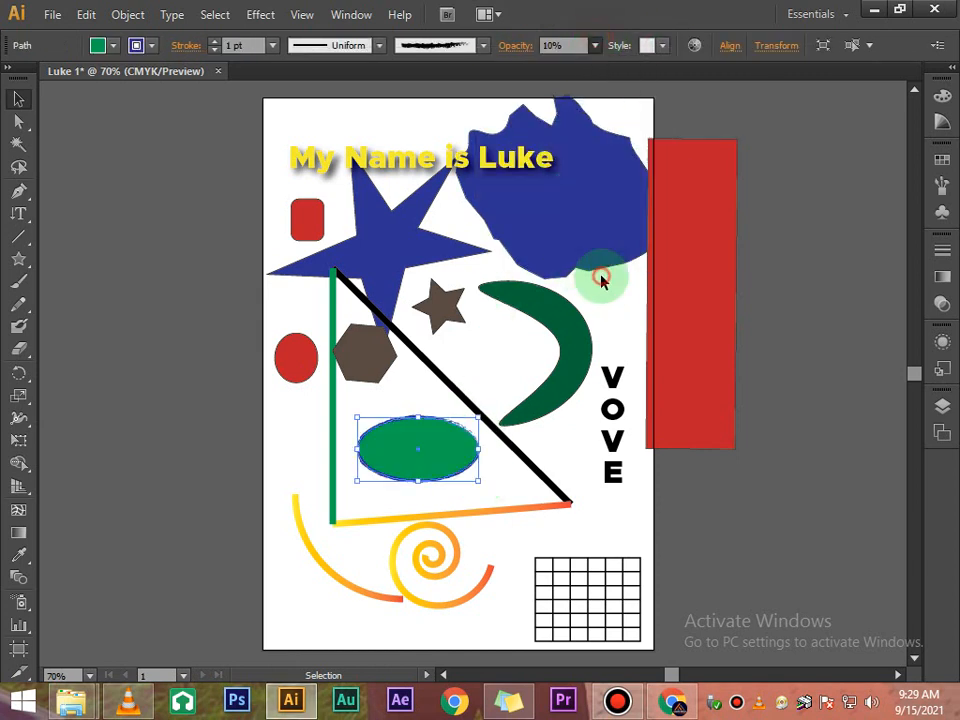
- Apply the grey bevelled graphic style to the ellipse
left_click(662, 46)
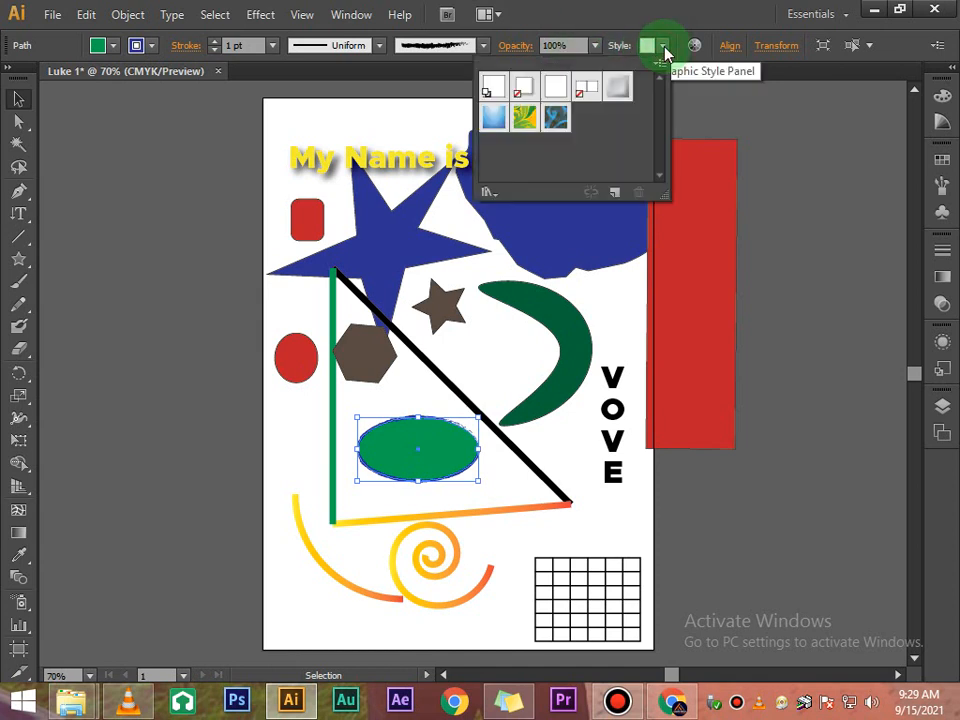
left_click(617, 87)
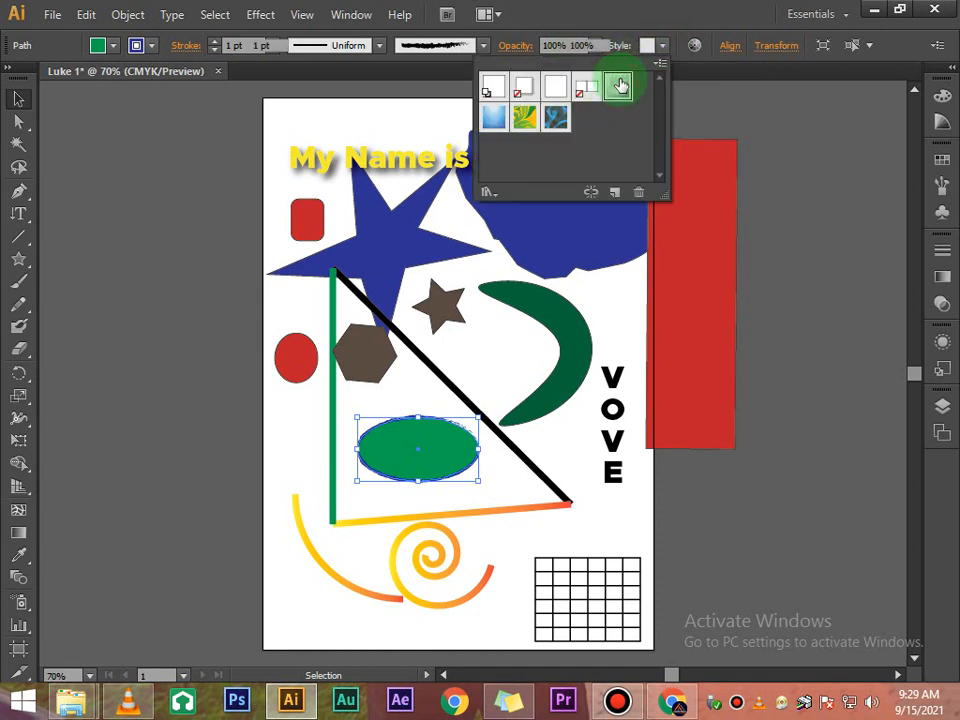
left_click(512, 478)
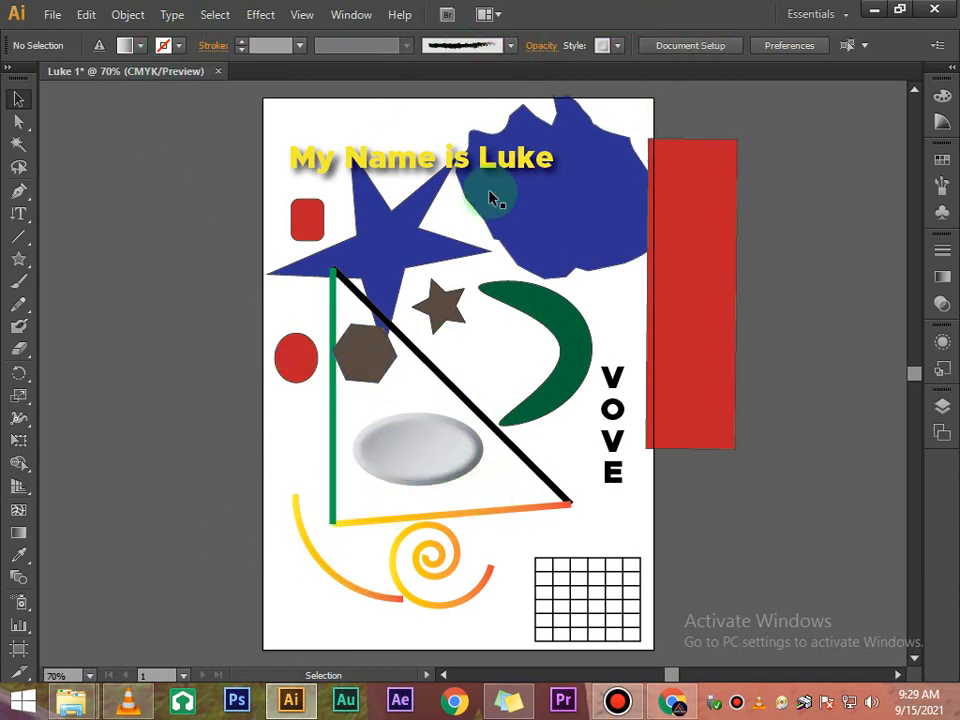
- Select the shapes and title text one by one to examine their properties
left_click(422, 459)
left_click(363, 256)
left_click(584, 141)
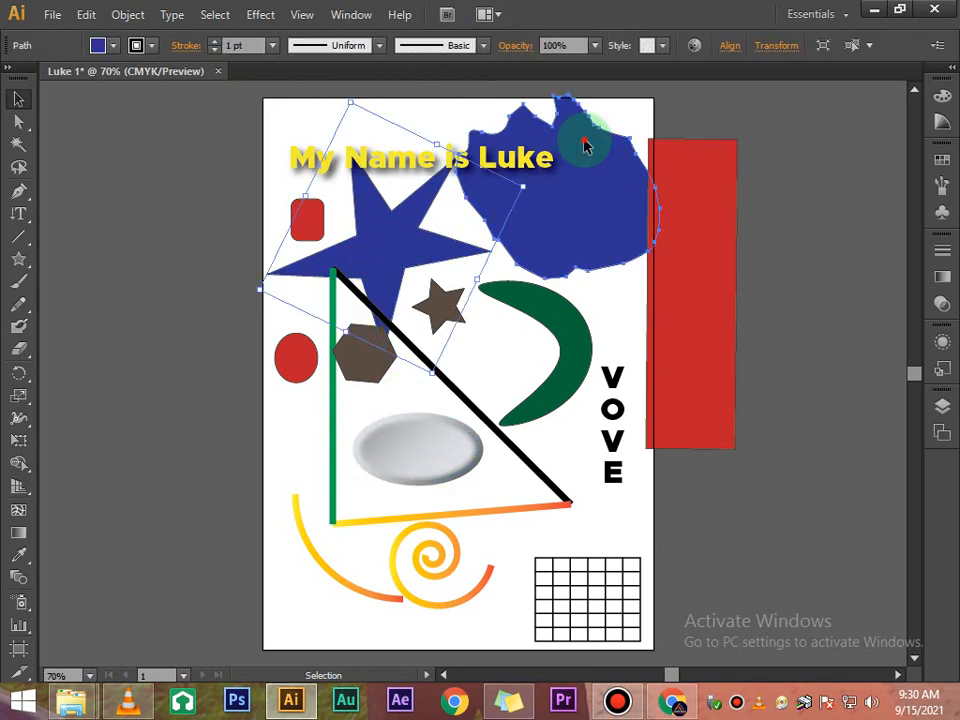
left_click(589, 313)
left_click(380, 192)
left_click(364, 152)
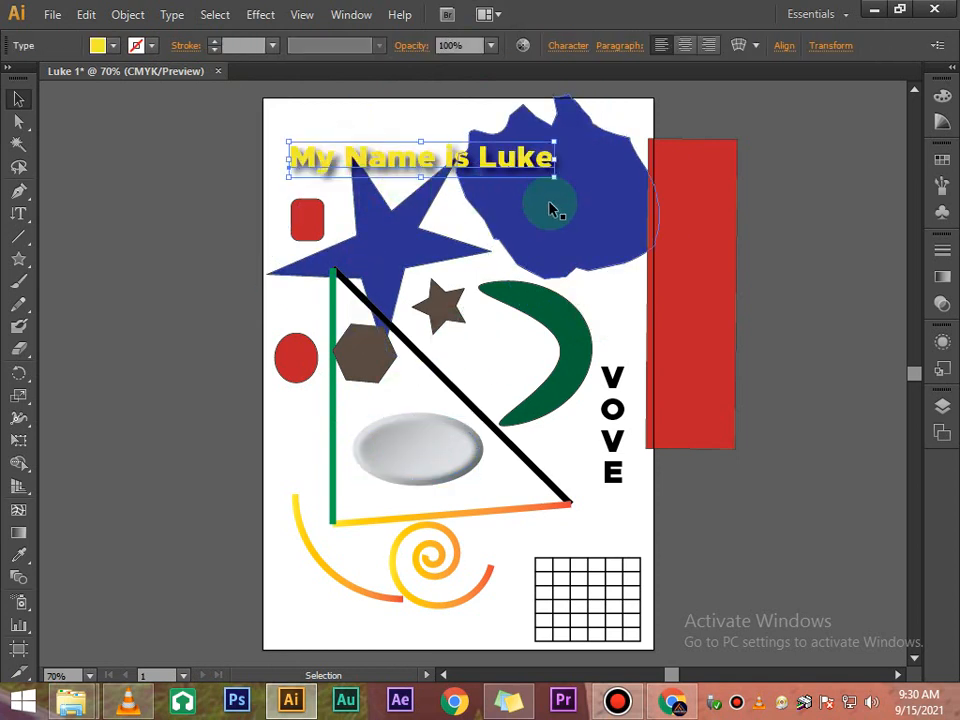
left_click(679, 249)
left_click(566, 446)
- Marquee-select the lower group of shapes on the artboard to inspect them, then deselect
scroll(572, 438, "down", 1)
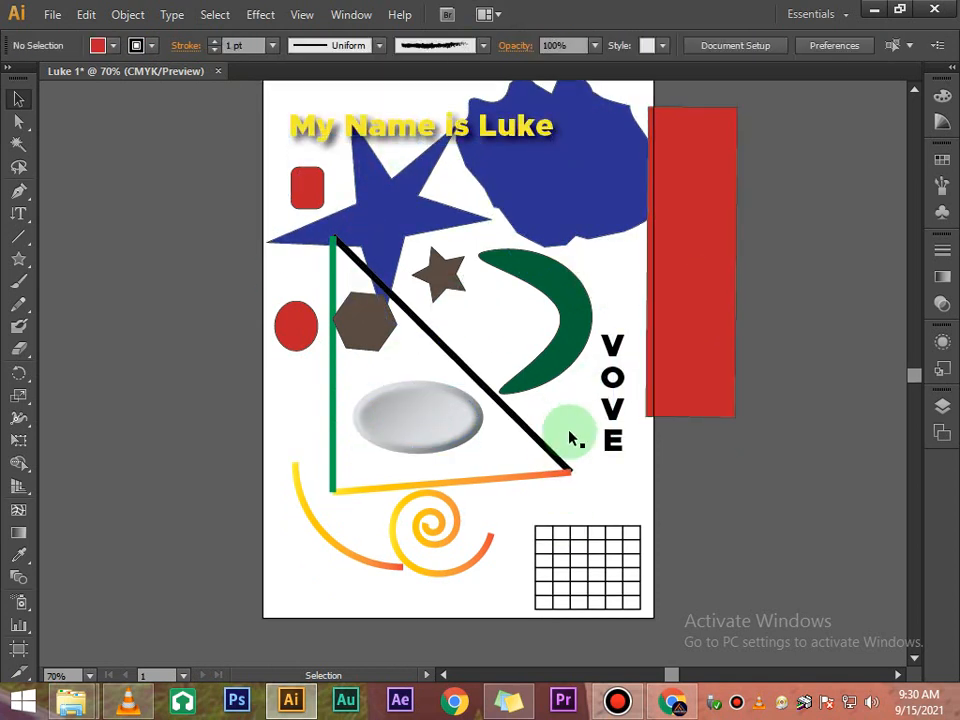
scroll(571, 439, "down", 1)
left_click_drag(628, 621, 350, 348)
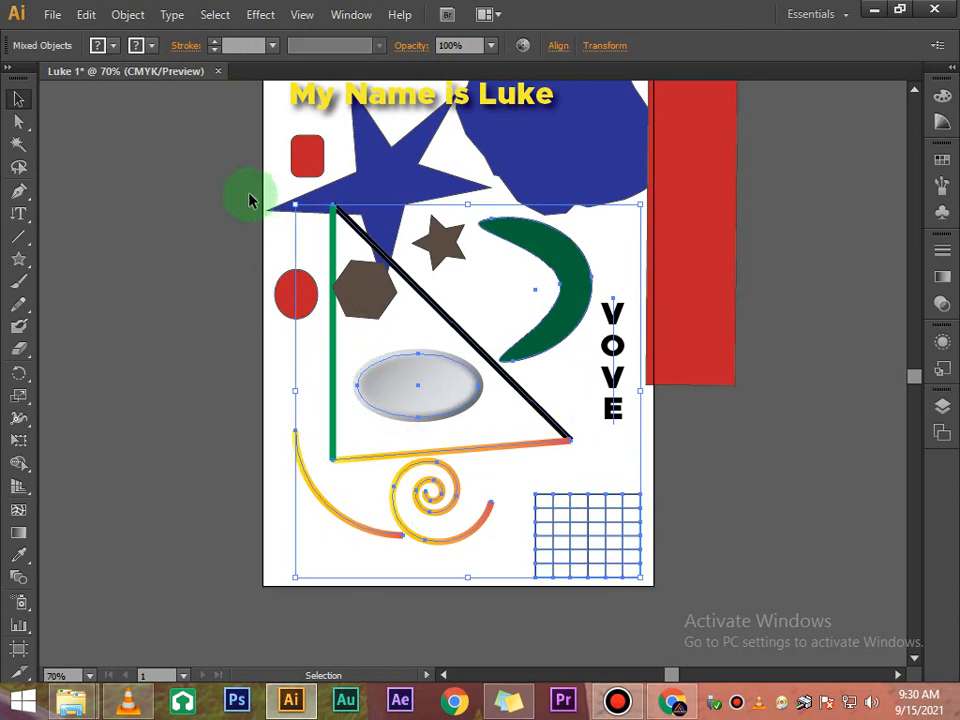
left_click(195, 187)
scroll(196, 188, "up", 3)
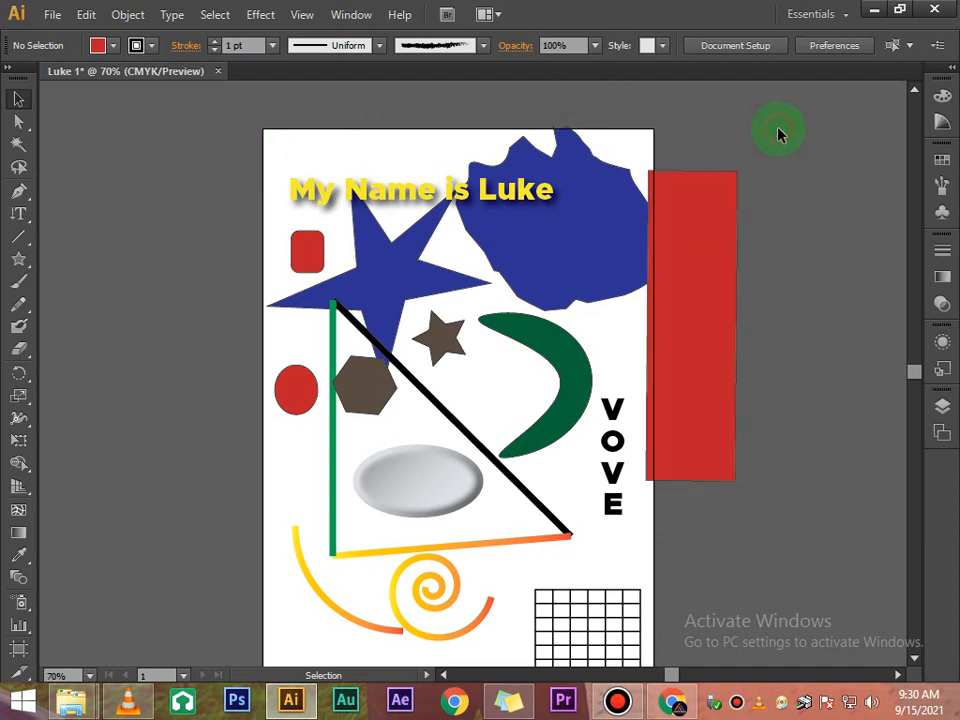
left_click(20, 215)
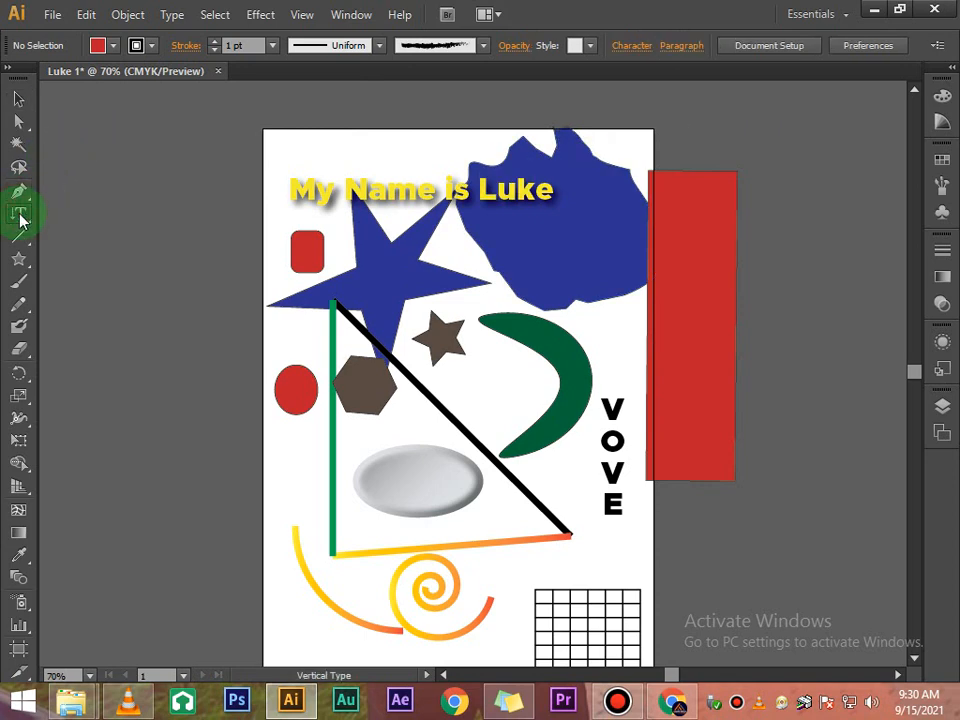
scroll(171, 133, "down", 6)
scroll(363, 205, "up", 3)
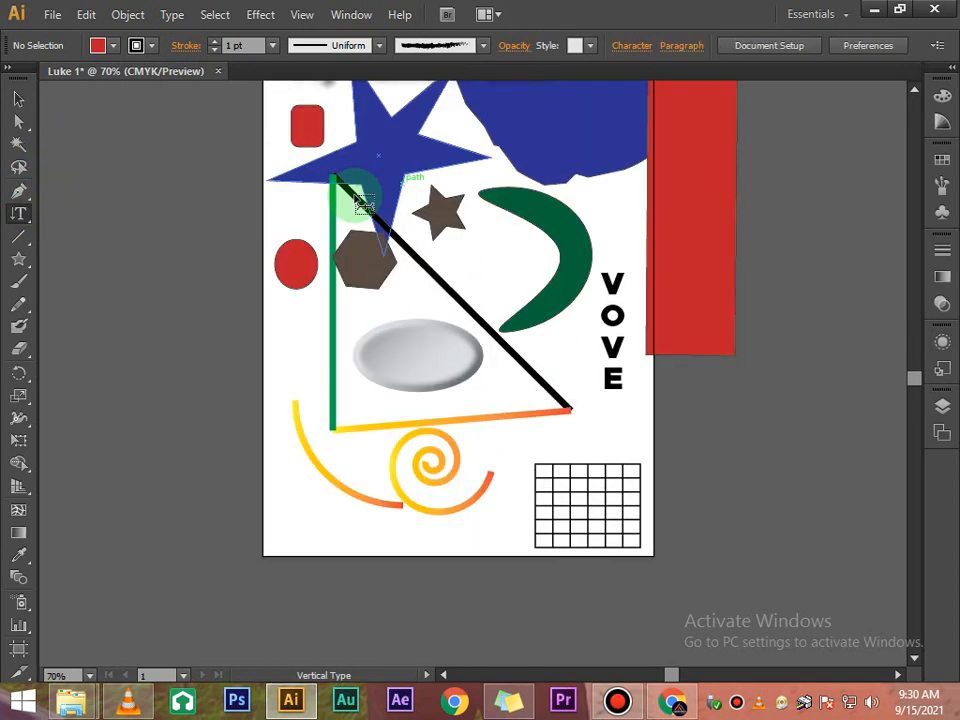
scroll(363, 205, "up", 1)
left_click(16, 98)
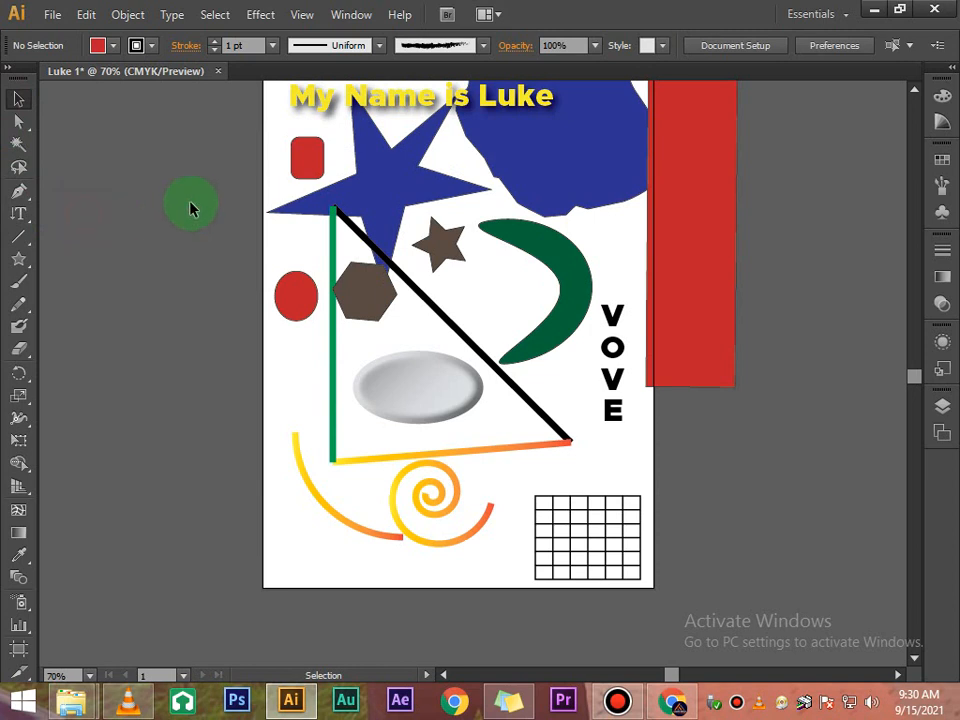
scroll(190, 205, "up", 3)
scroll(465, 364, "down", 1)
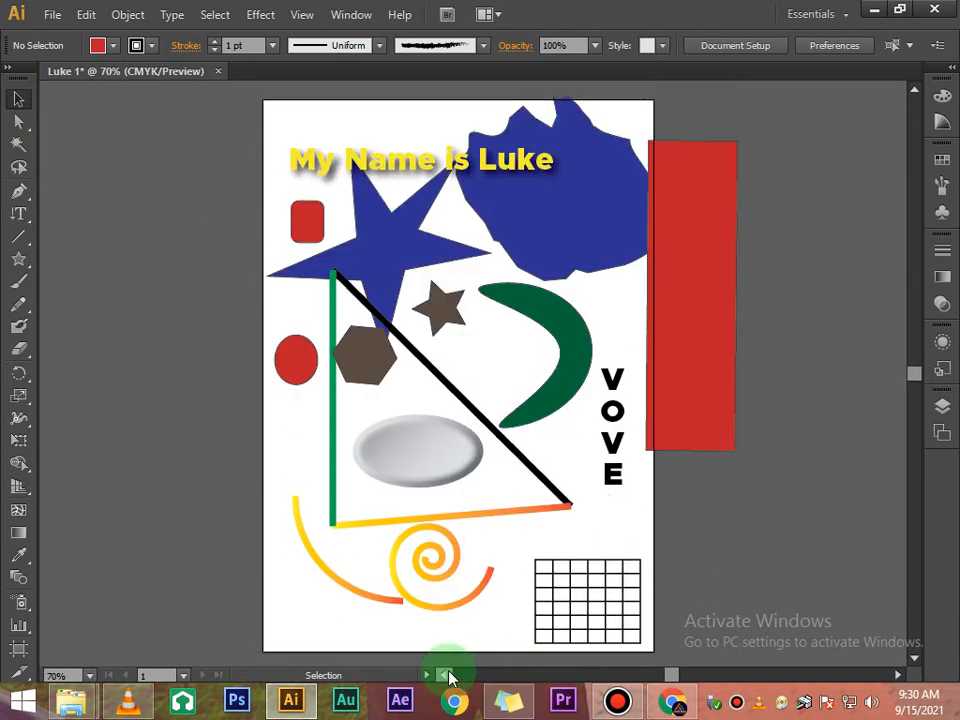
left_click_drag(448, 678, 448, 678)
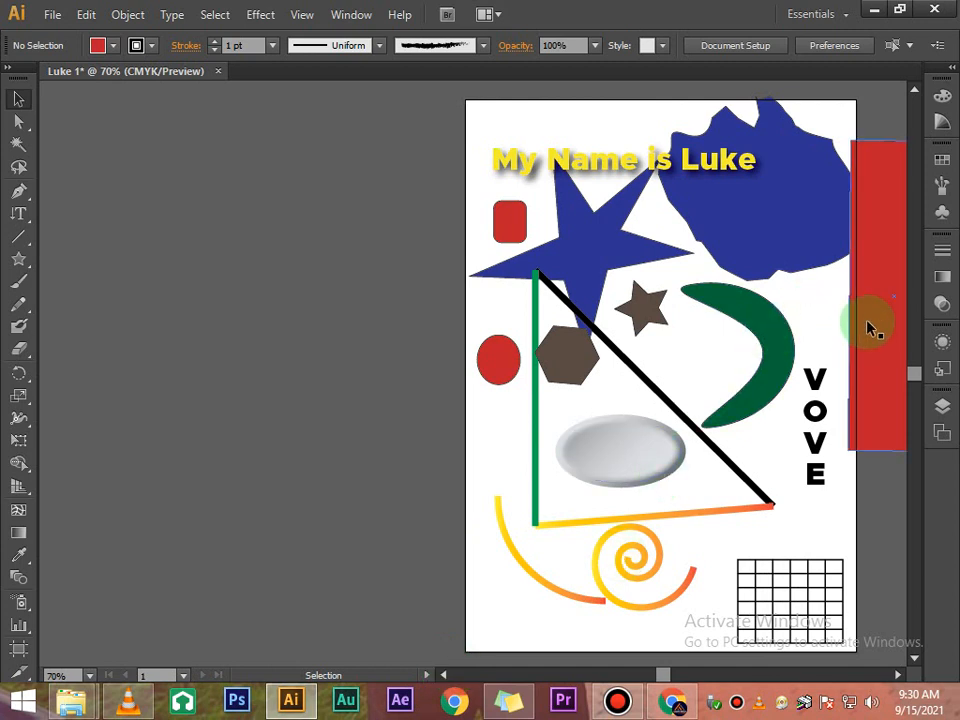
- Move the tall red rectangle up and left so it overlaps the artboard's upper right edge, then deselect
left_click_drag(872, 326, 810, 236)
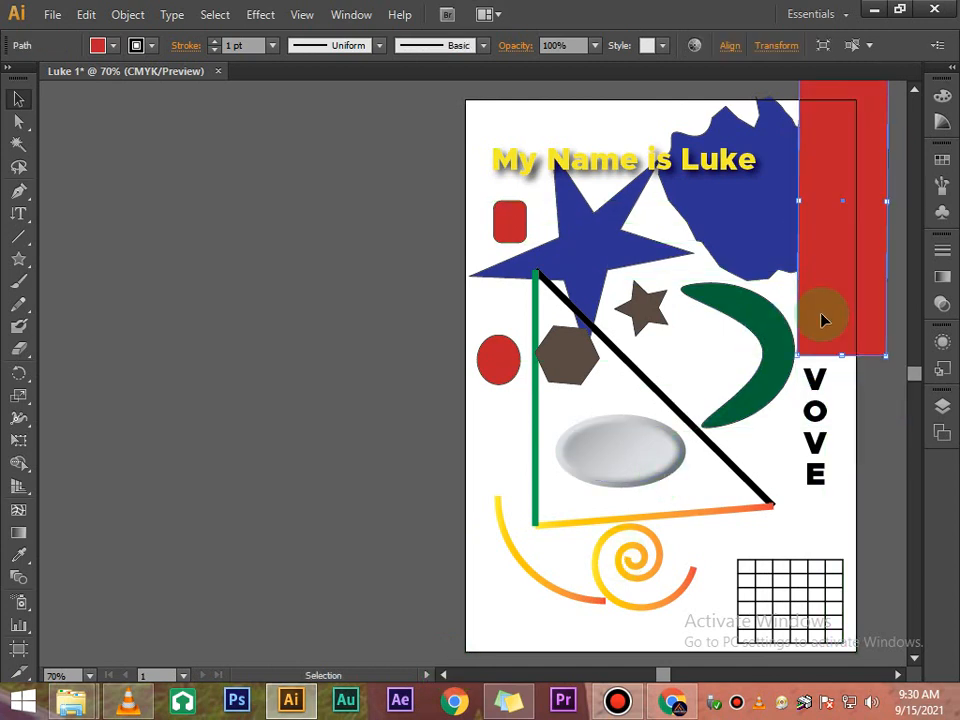
left_click(857, 390)
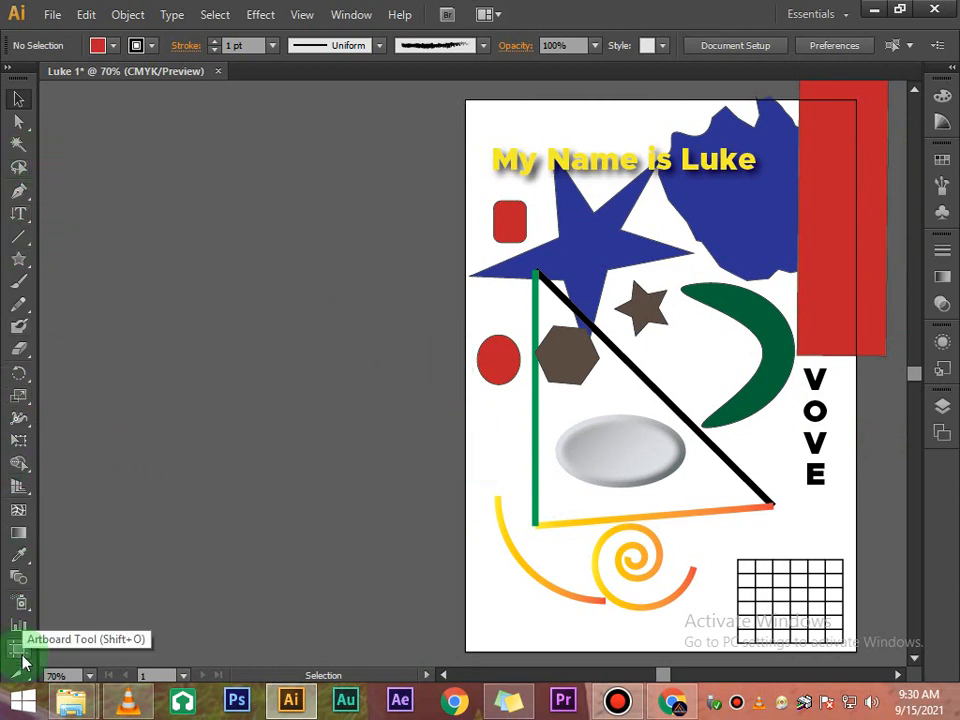
- Draw a second artboard about 17 by 29 cm to the left of the existing artboard with the Artboard tool
left_click(22, 656)
left_click_drag(88, 110, 410, 640)
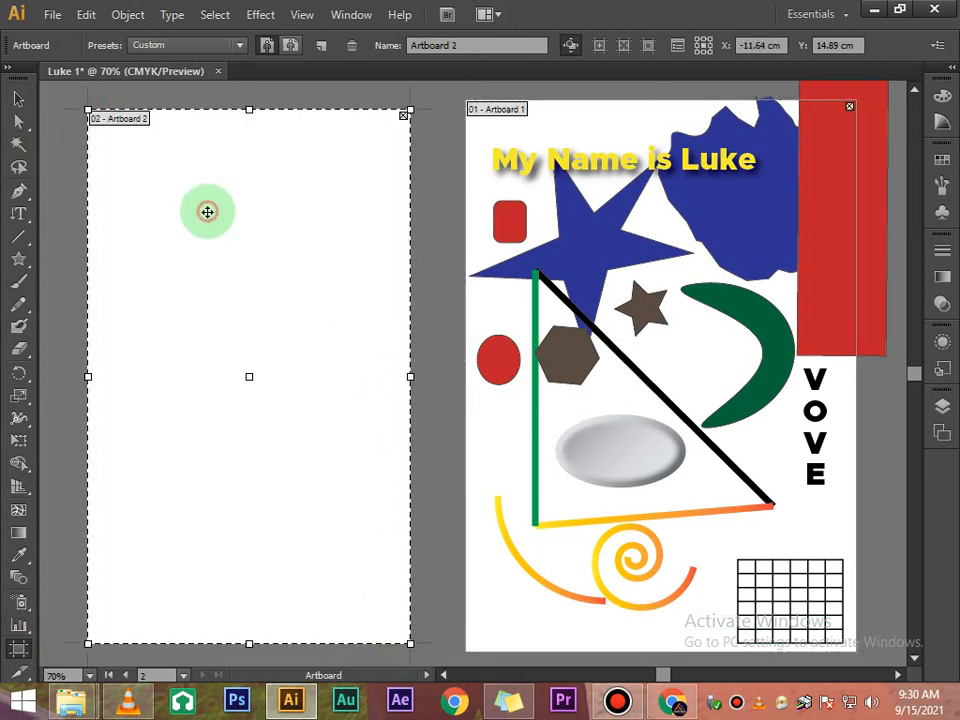
- Select each artboard in turn to examine its X and Y position values
left_click(590, 115)
left_click(312, 198)
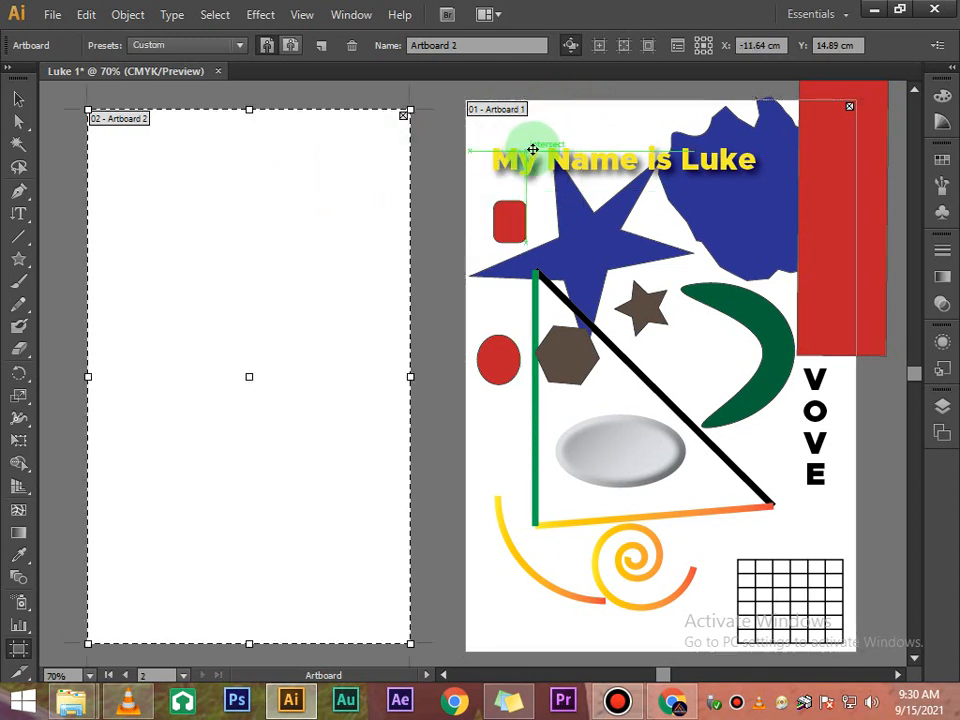
left_click(571, 125)
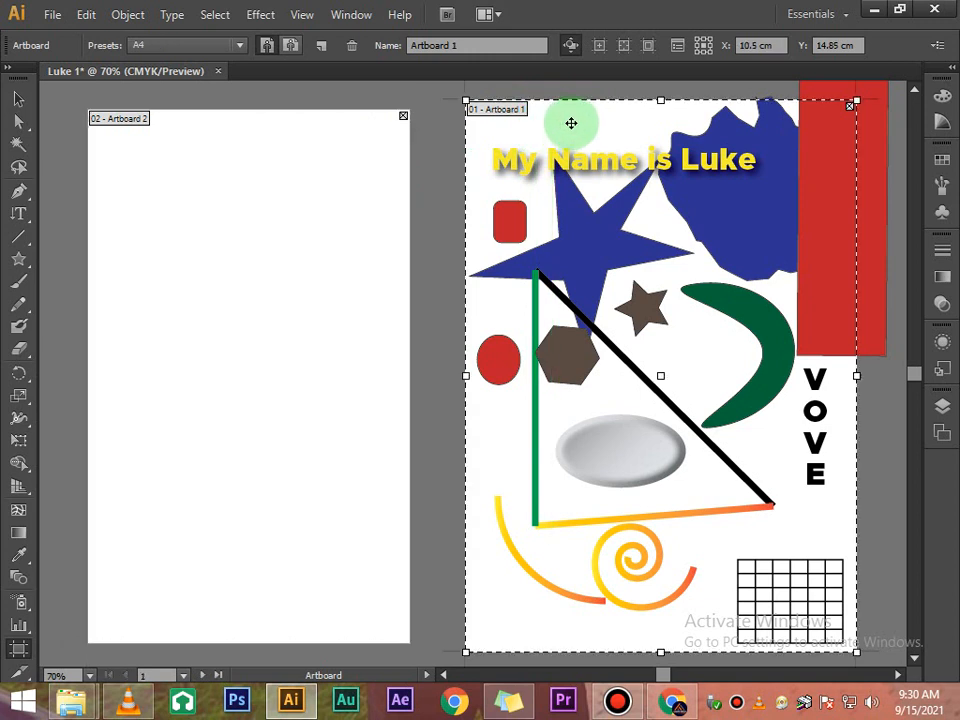
left_click(762, 45)
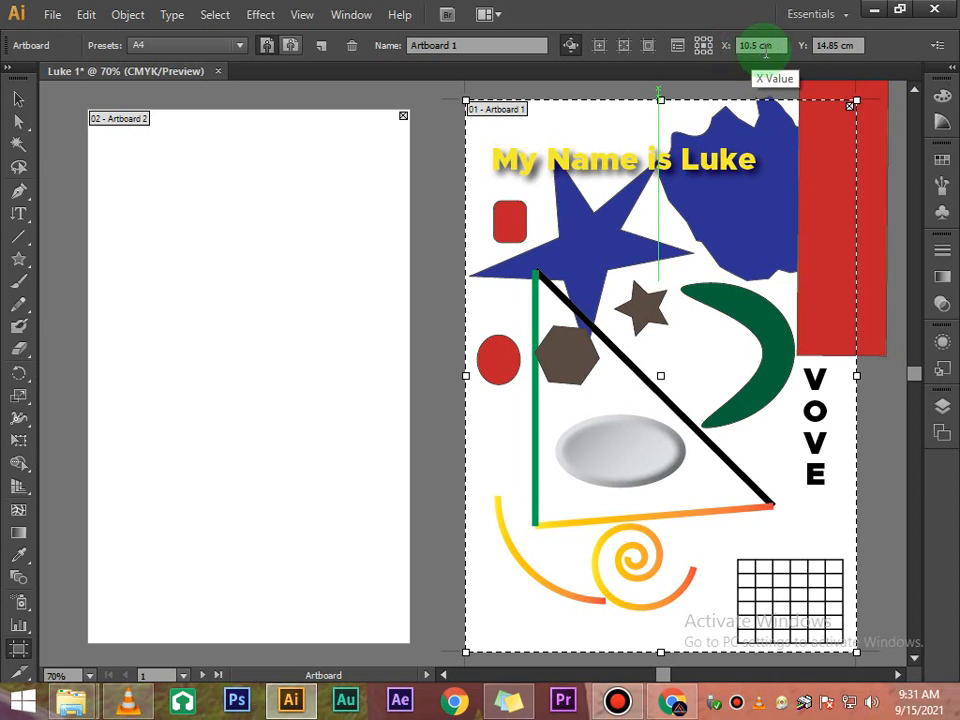
left_click(838, 50)
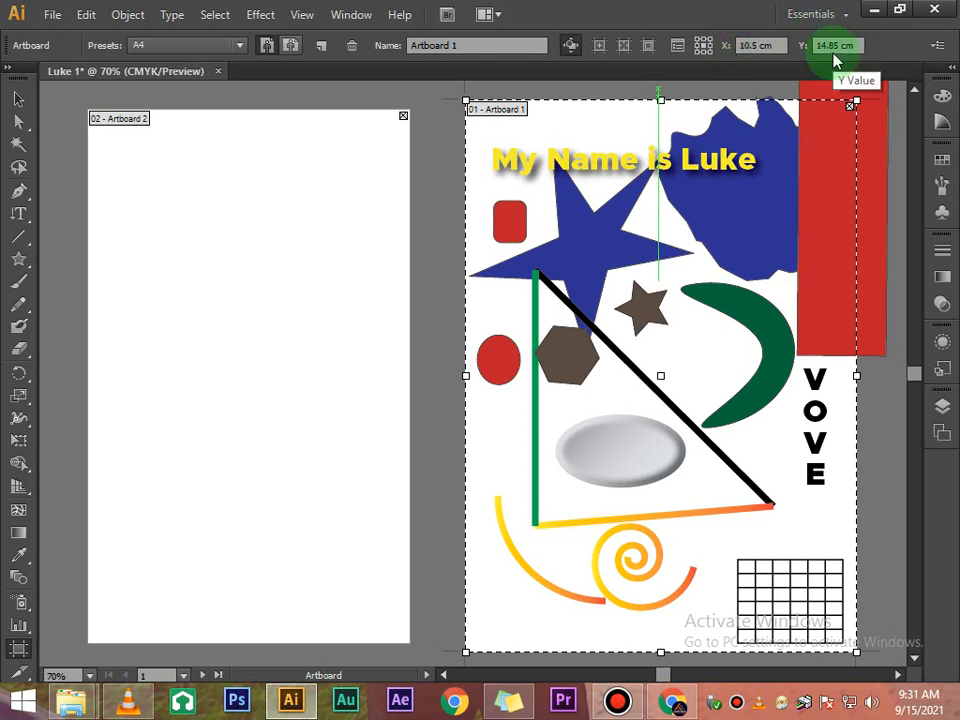
left_click(766, 46)
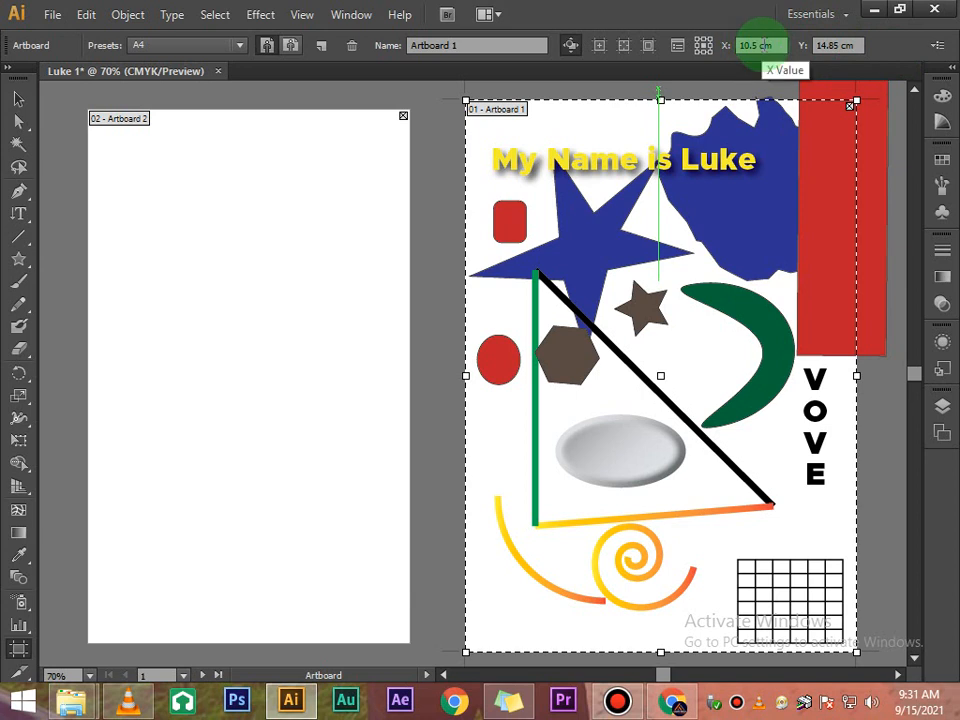
left_click(832, 47)
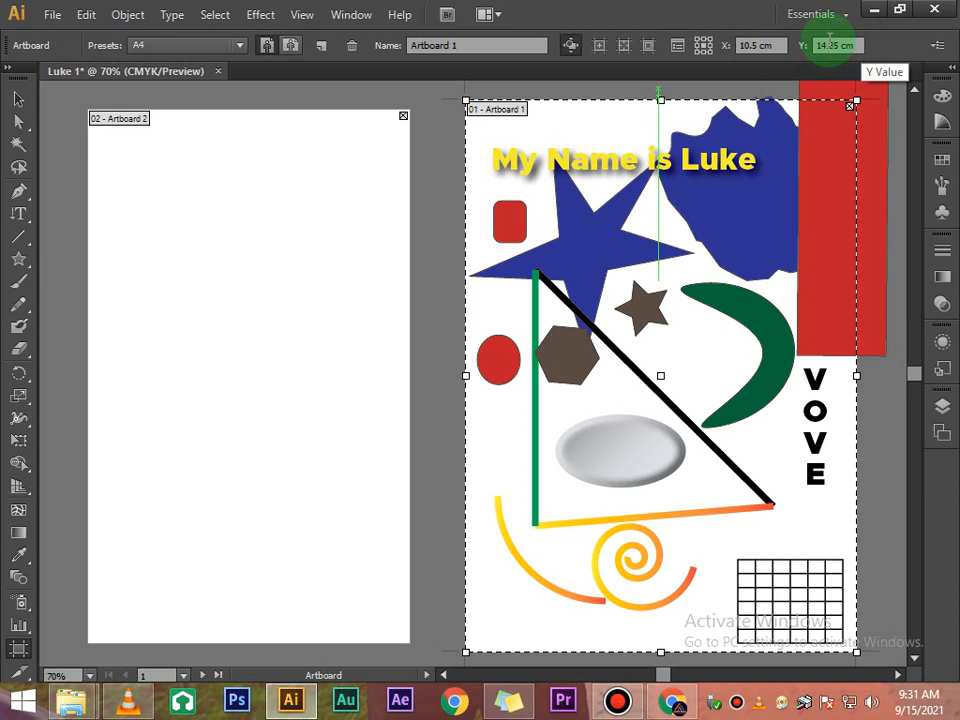
- Set Artboard 2's X position to -10.5 cm
left_click(757, 45)
left_click_drag(756, 45, 740, 48)
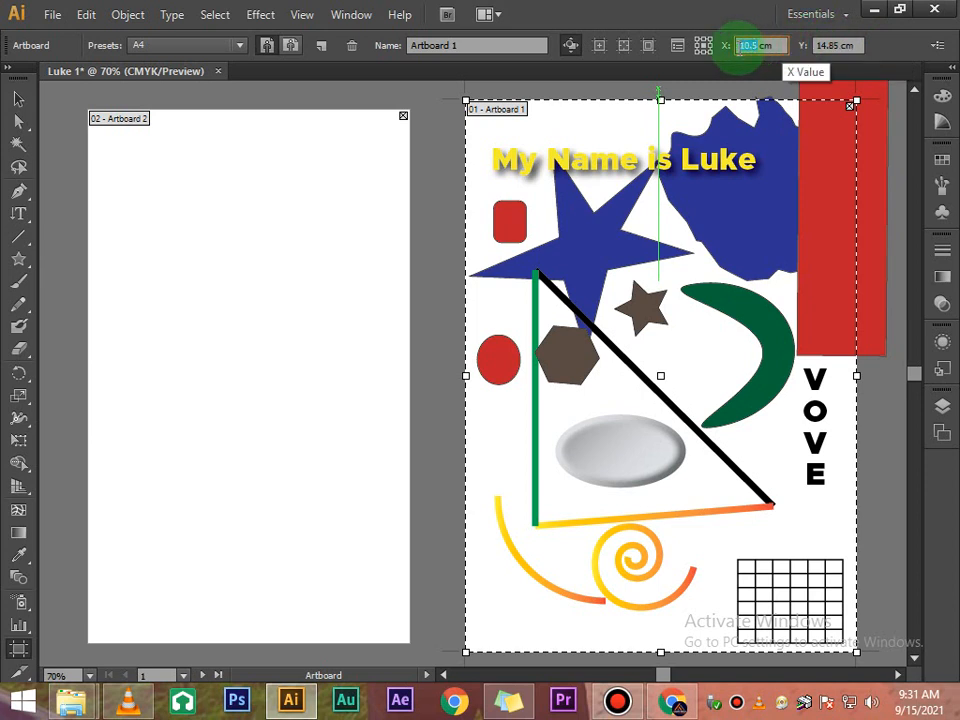
left_click(298, 191)
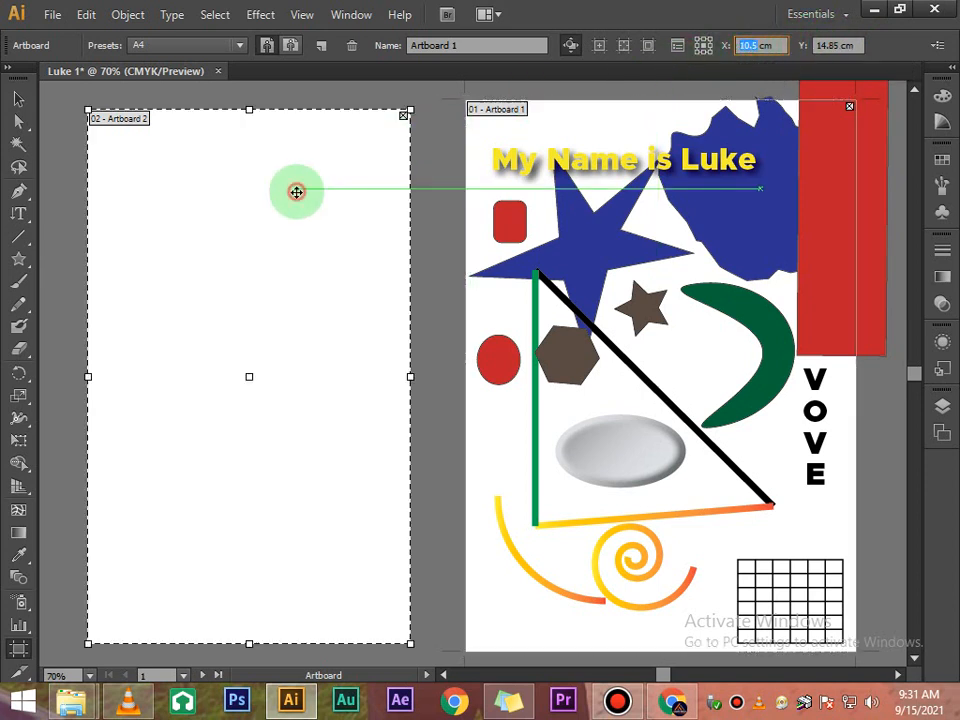
left_click(766, 45)
left_click_drag(766, 45, 740, 45)
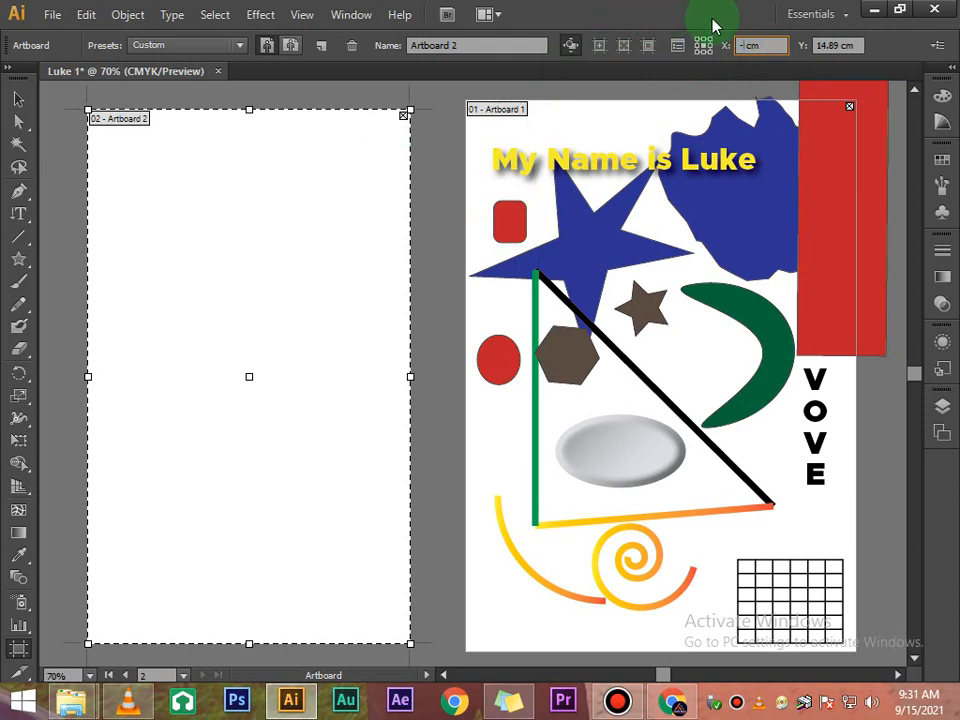
type("-")
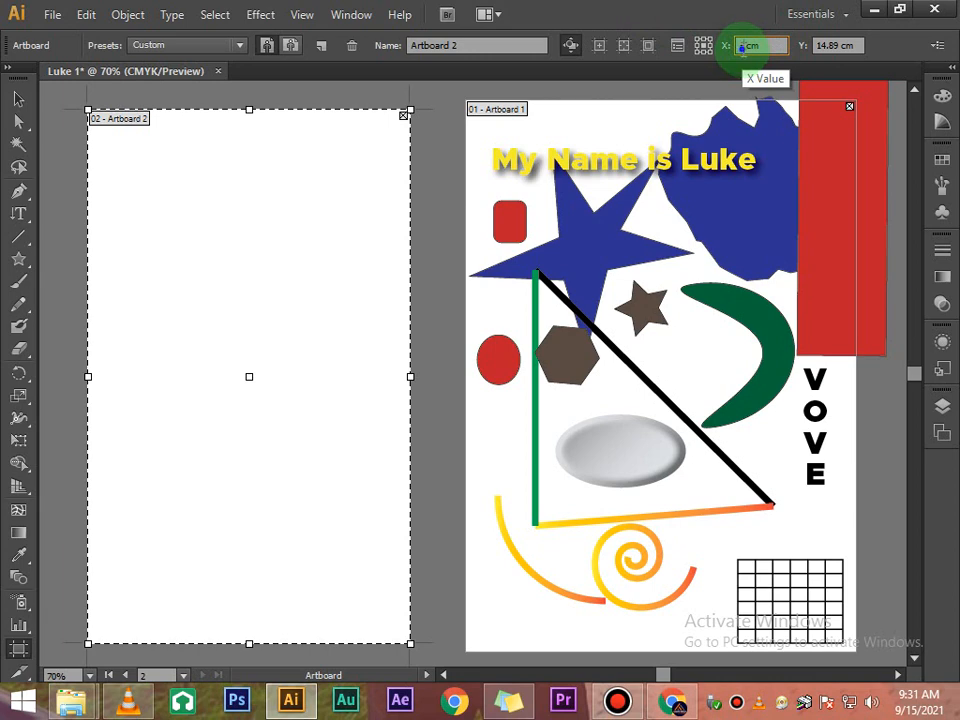
right_click(741, 46)
left_click(621, 129)
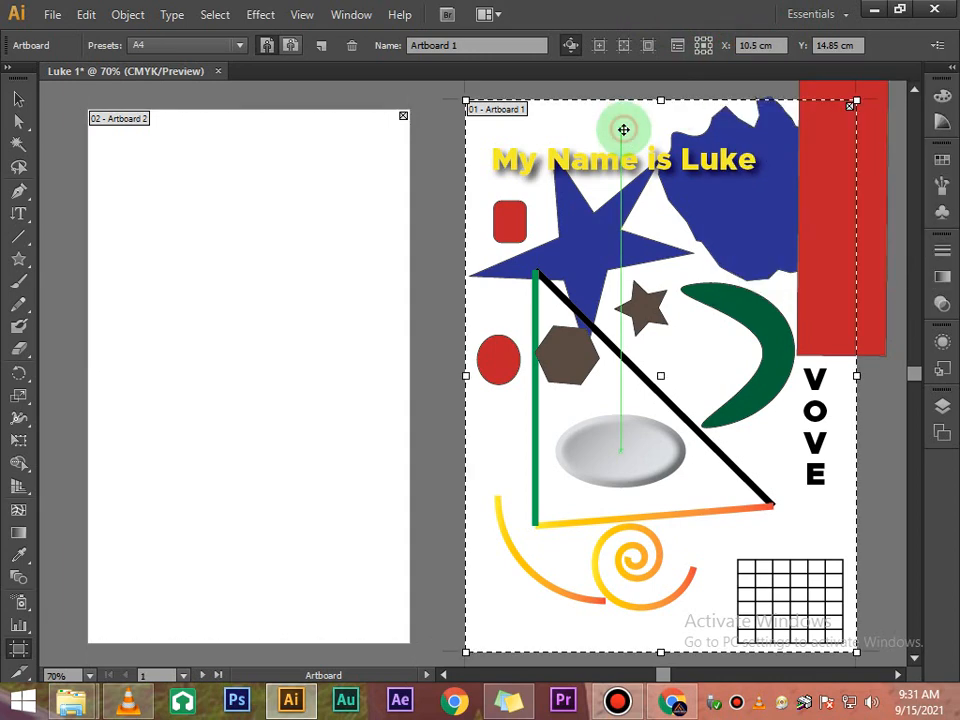
double_click(756, 45)
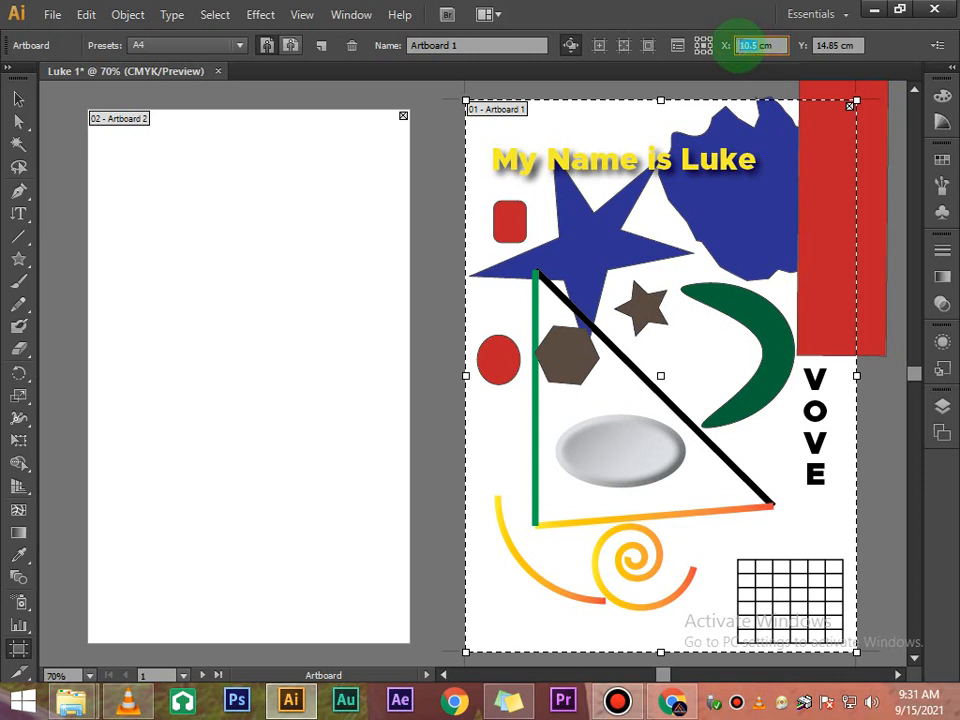
left_click(364, 191)
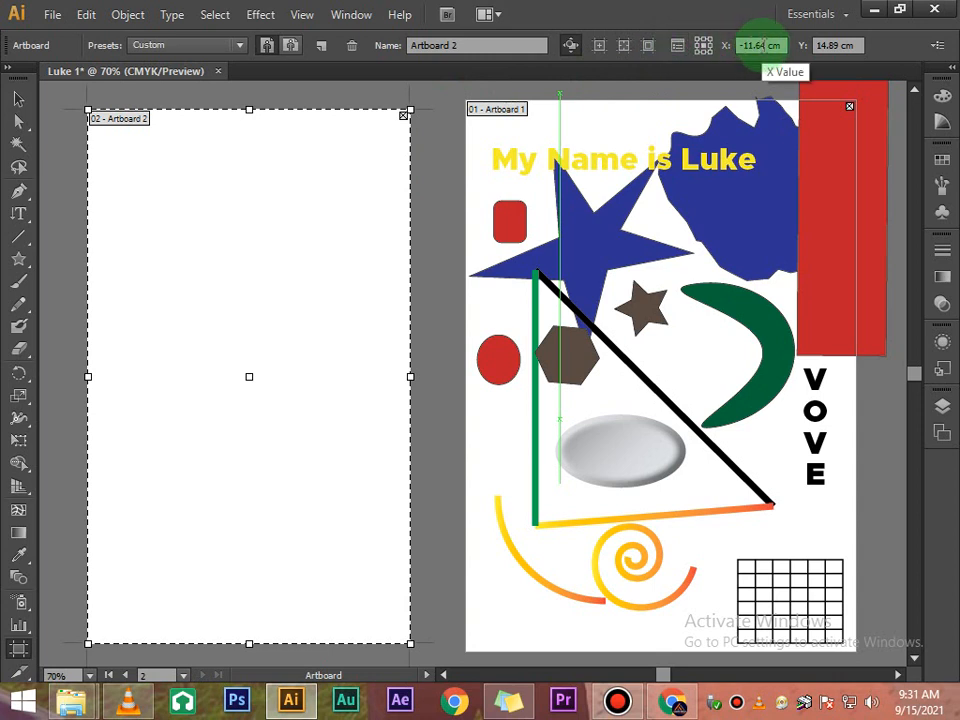
double_click(760, 45)
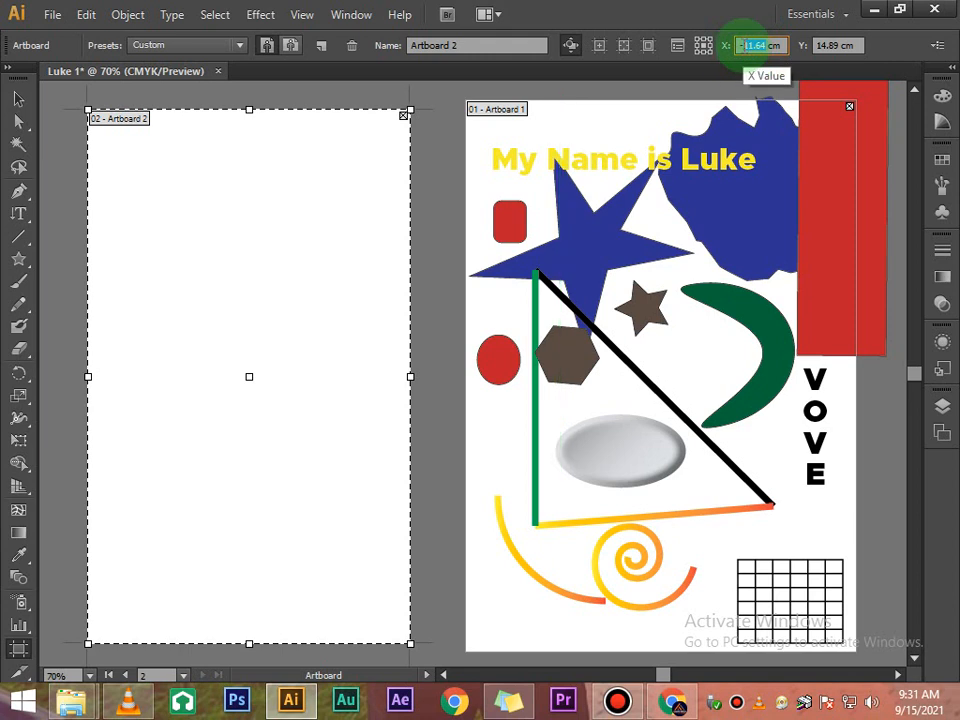
- Set Artboard 2's Y position to 14.85 cm to match Artboard 1
left_click(619, 121)
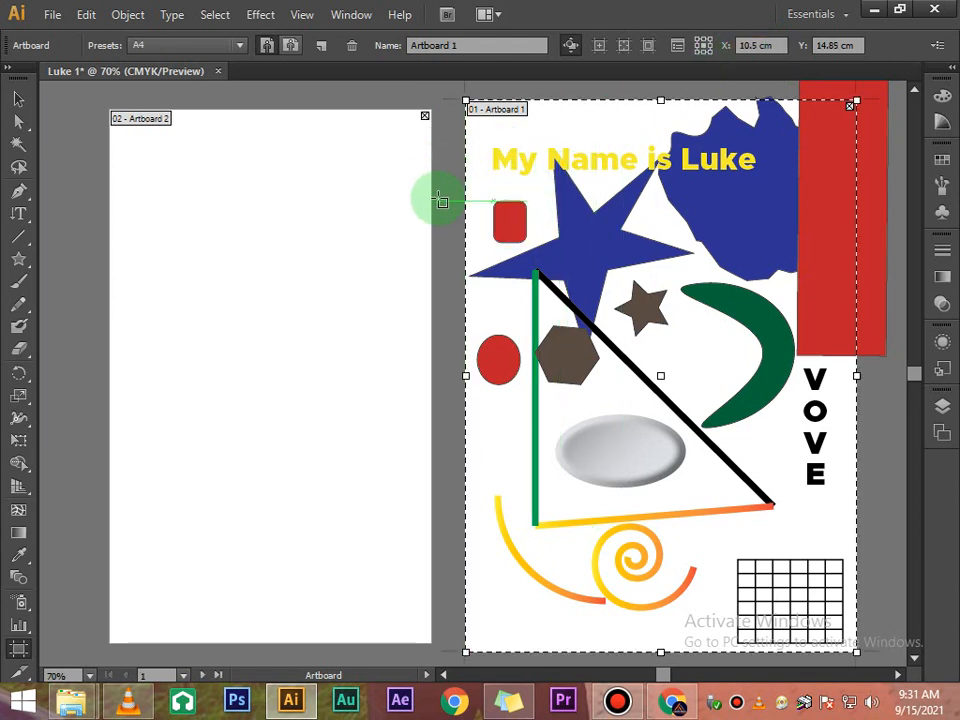
scroll(546, 221, "down", 1)
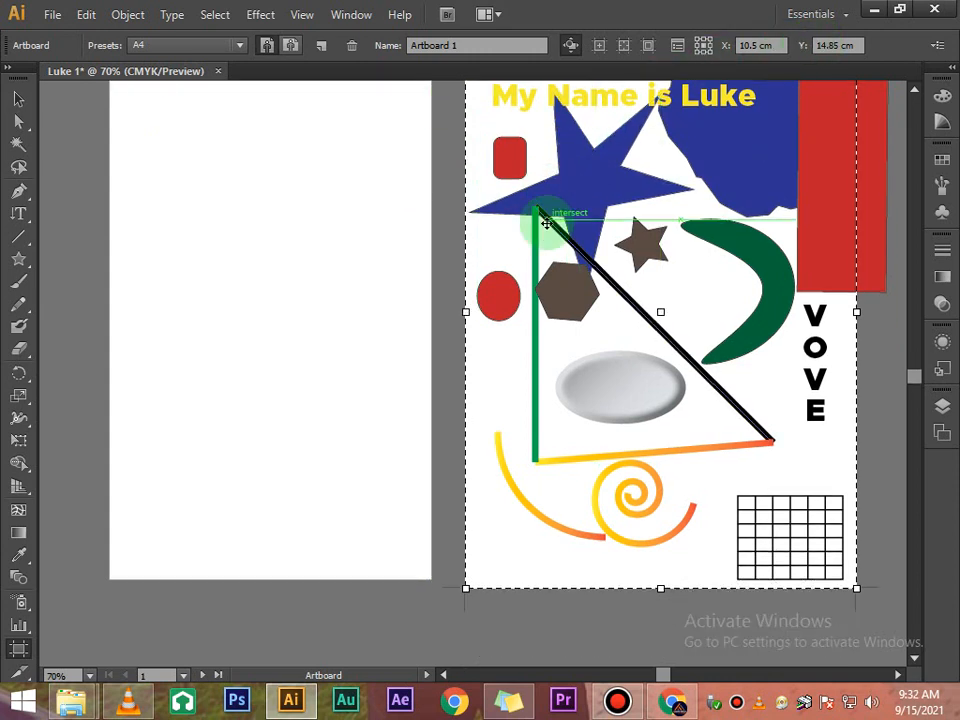
scroll(546, 222, "up", 1)
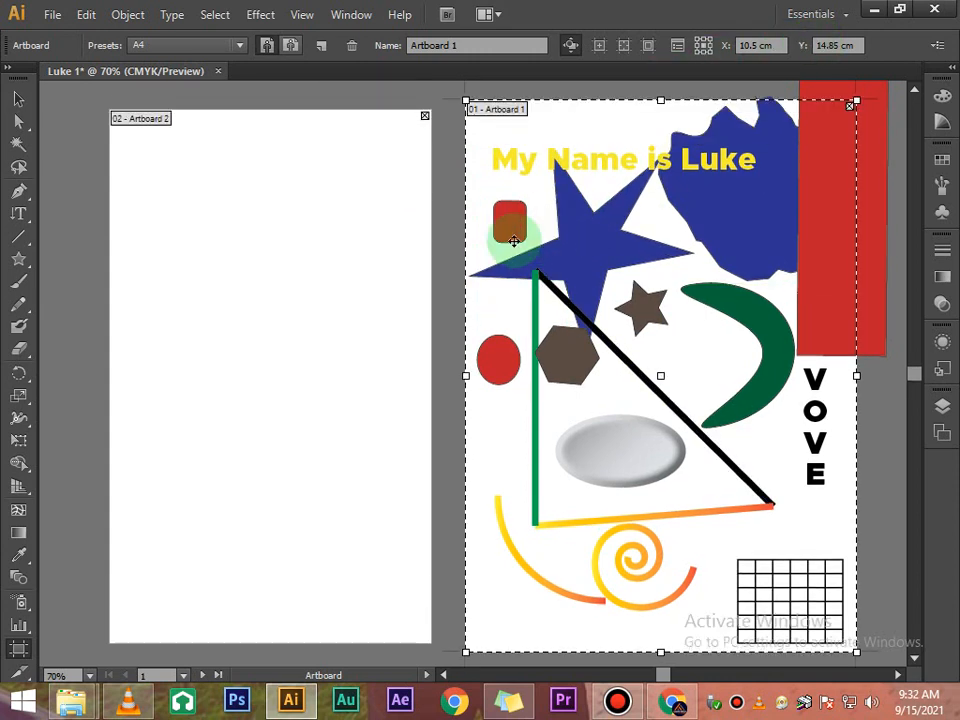
scroll(428, 240, "down", 1)
left_click(288, 276)
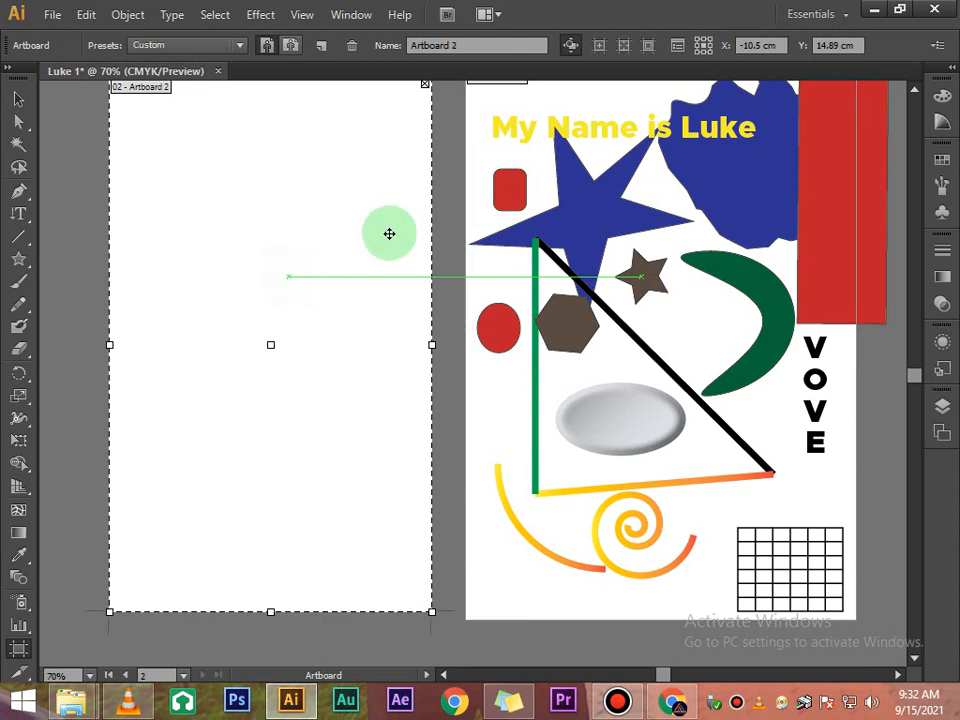
scroll(590, 118, "up", 1)
left_click(594, 124)
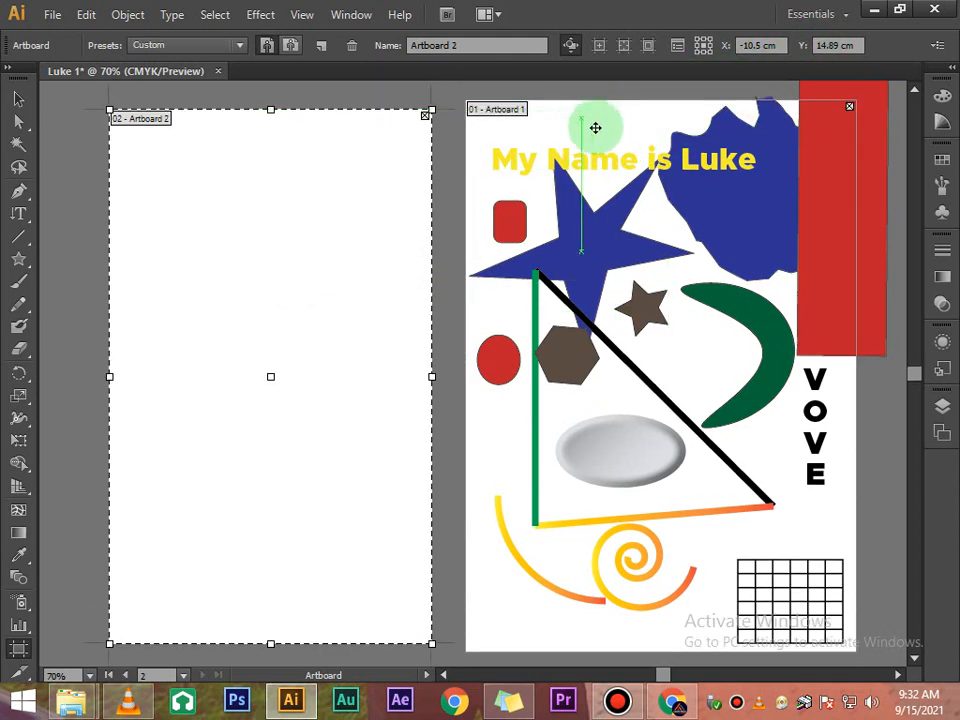
left_click(838, 41)
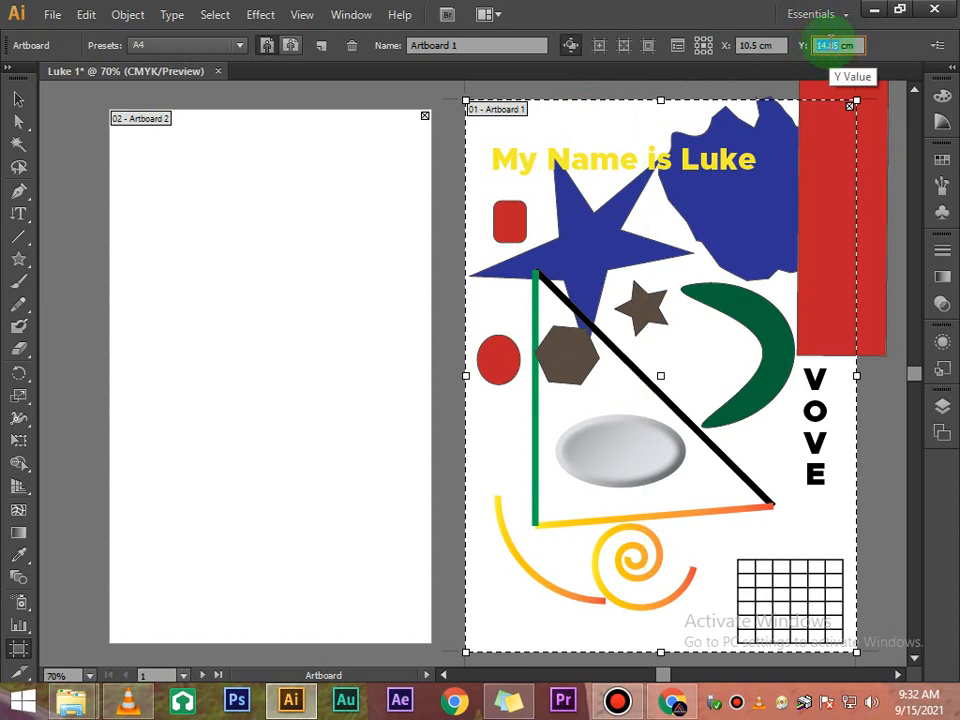
left_click(347, 176)
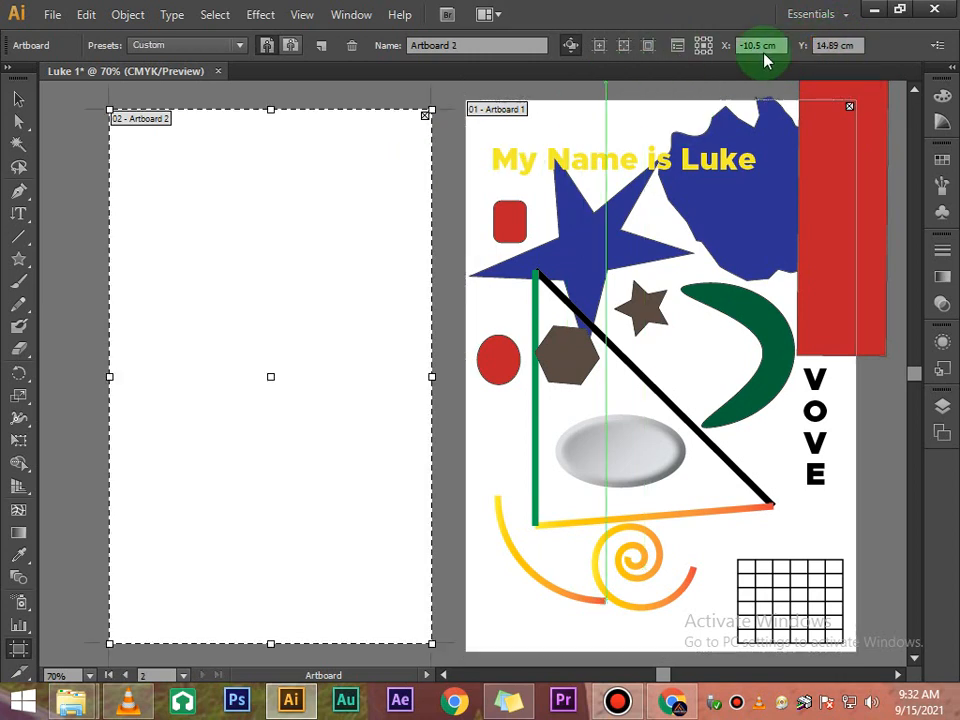
left_click(840, 43)
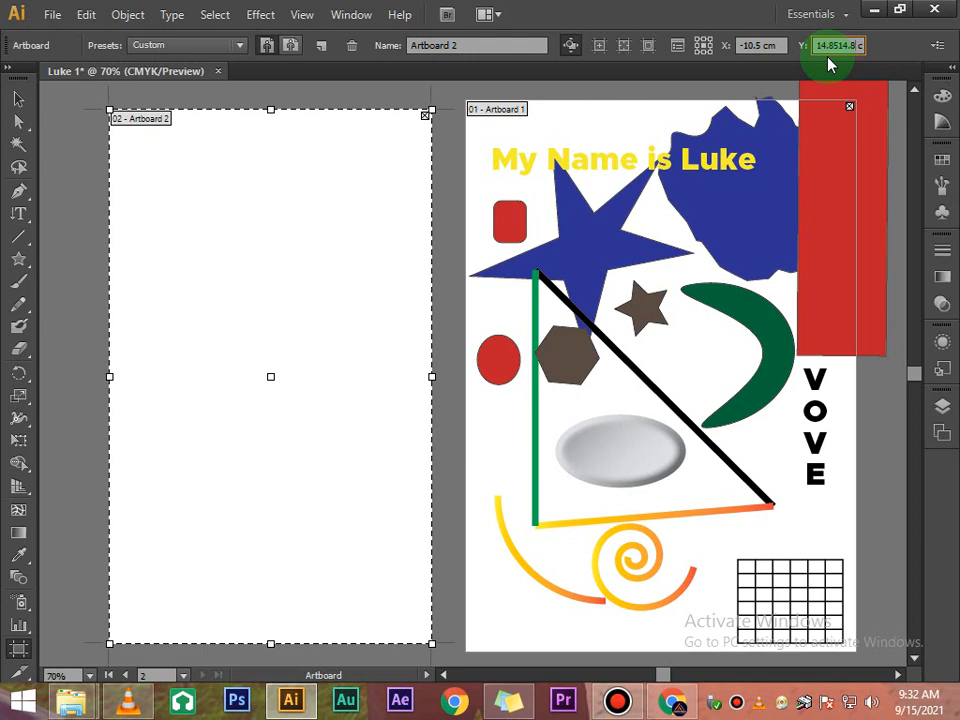
left_click(651, 120)
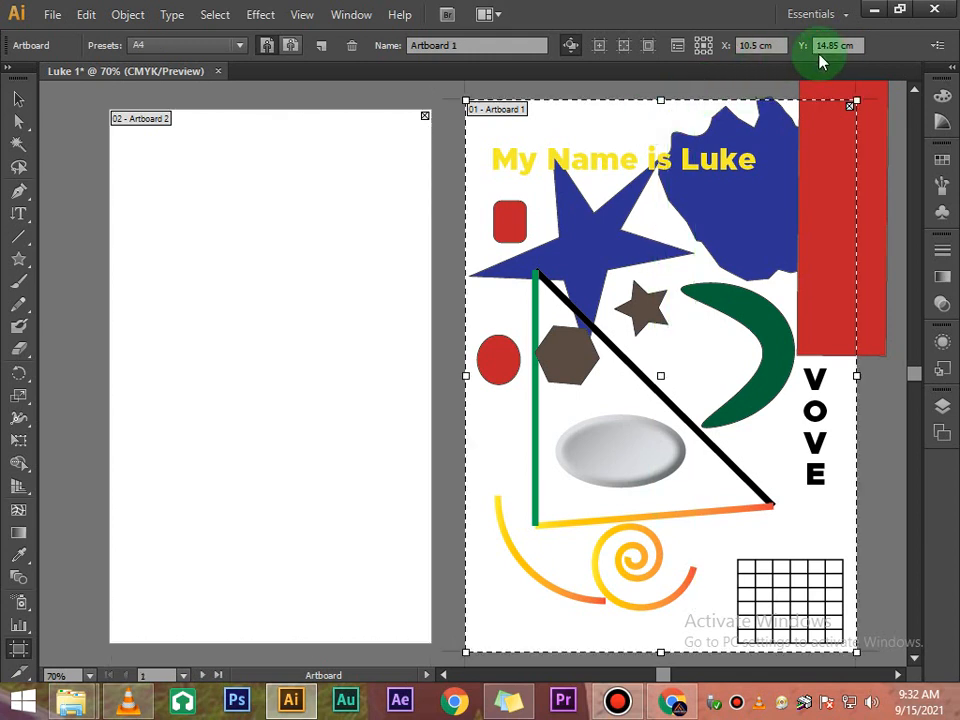
left_click_drag(839, 45, 822, 46)
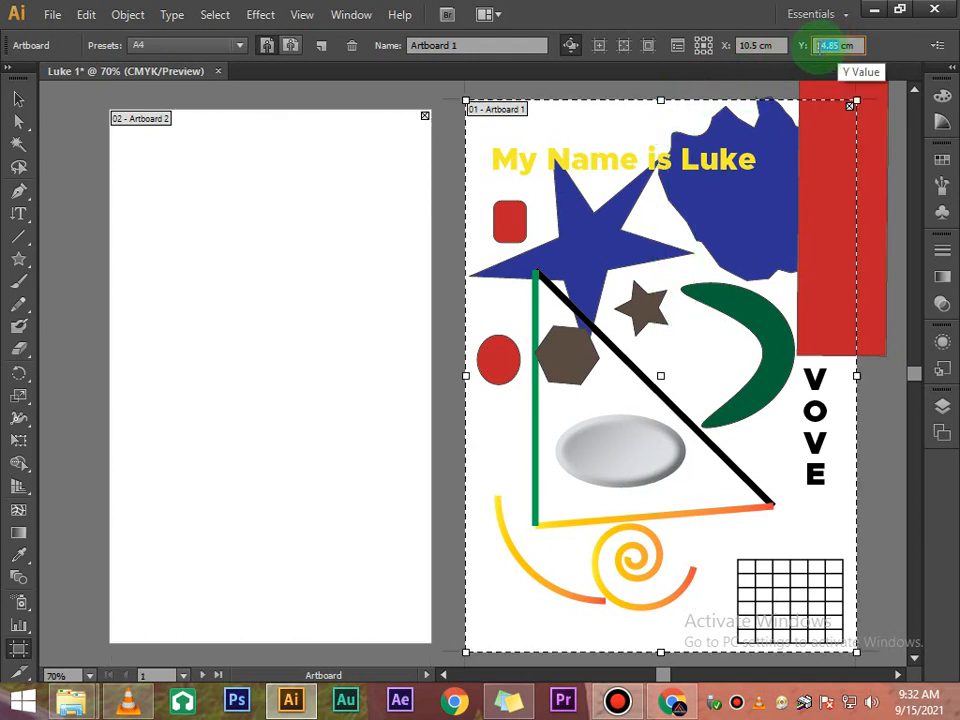
left_click(398, 158)
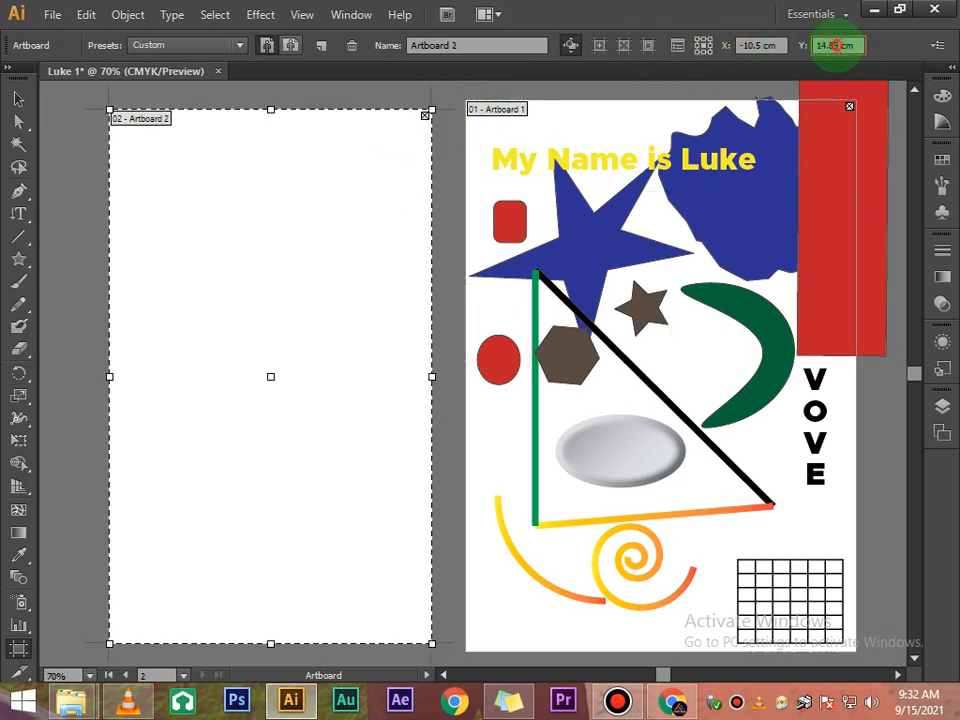
left_click_drag(836, 45, 822, 47)
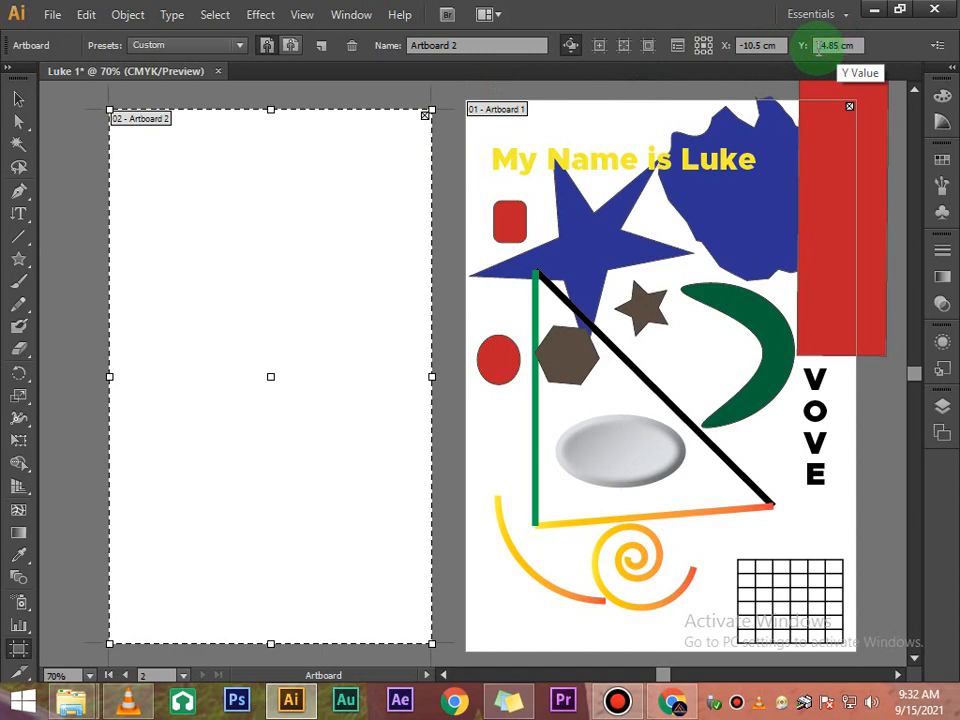
left_click(677, 46)
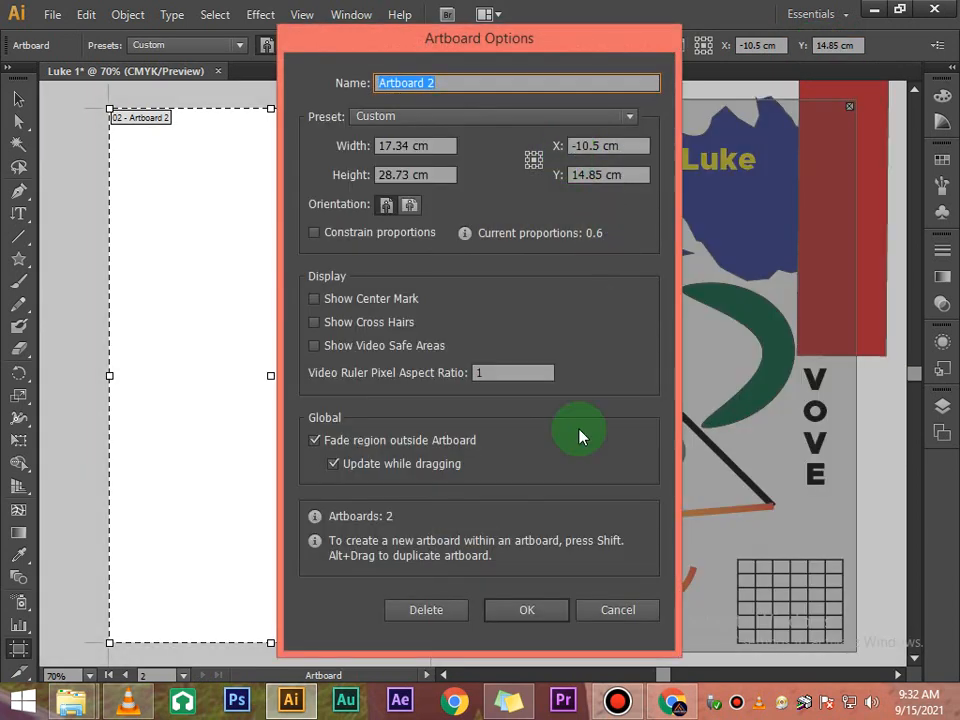
left_click(634, 612)
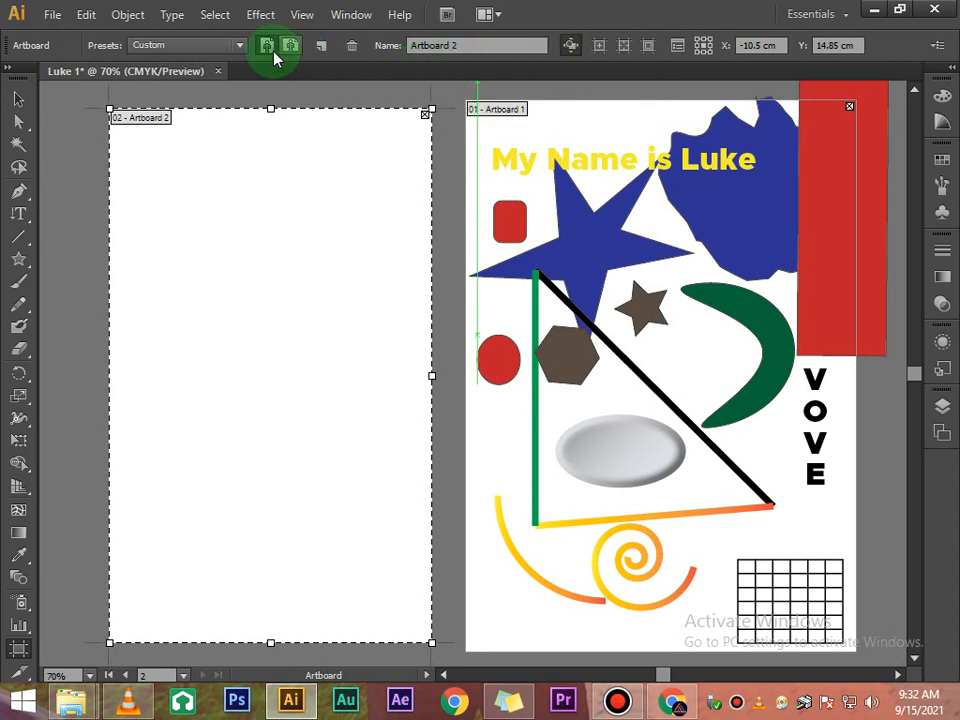
left_click(242, 45)
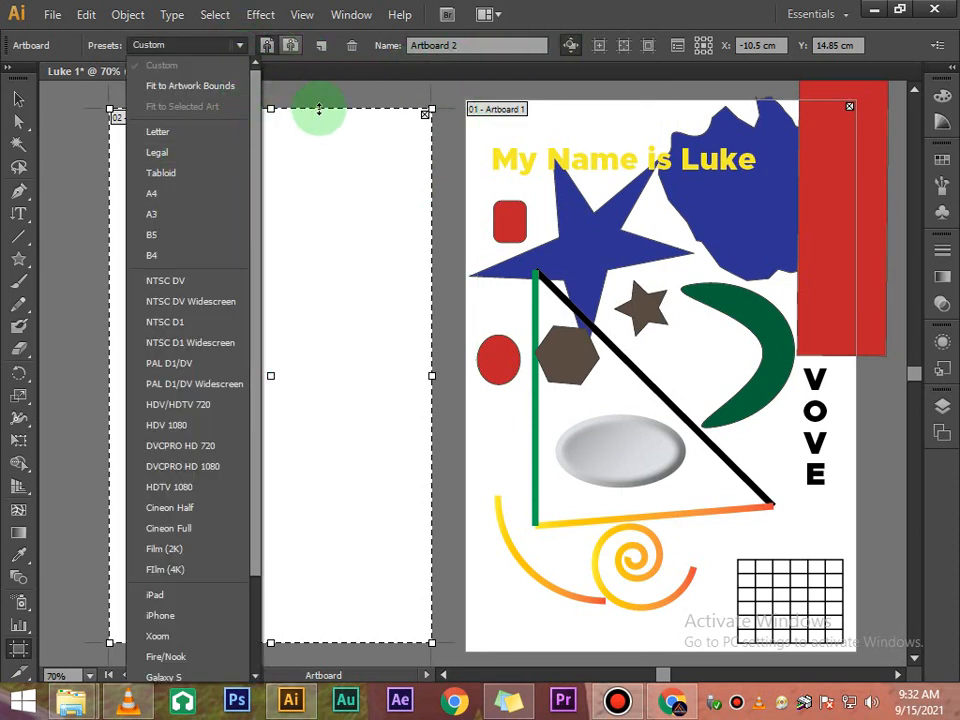
left_click(318, 102)
- Delete the second artboard
left_click(18, 99)
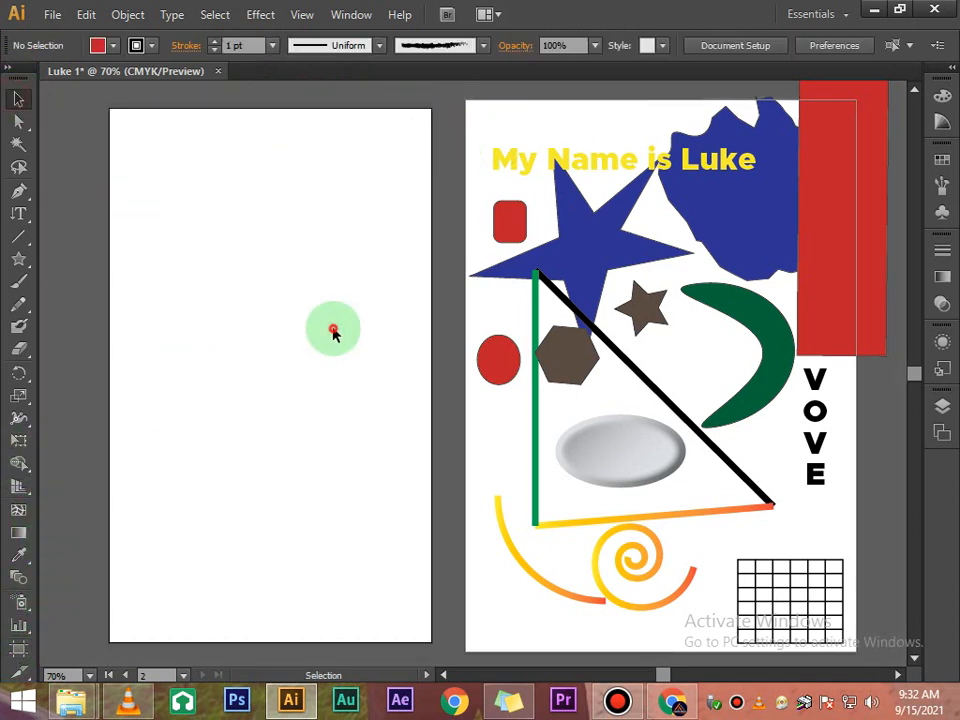
left_click_drag(332, 328, 176, 152)
left_click_drag(338, 427, 328, 243)
left_click_drag(303, 283, 271, 183)
left_click_drag(326, 156, 336, 223)
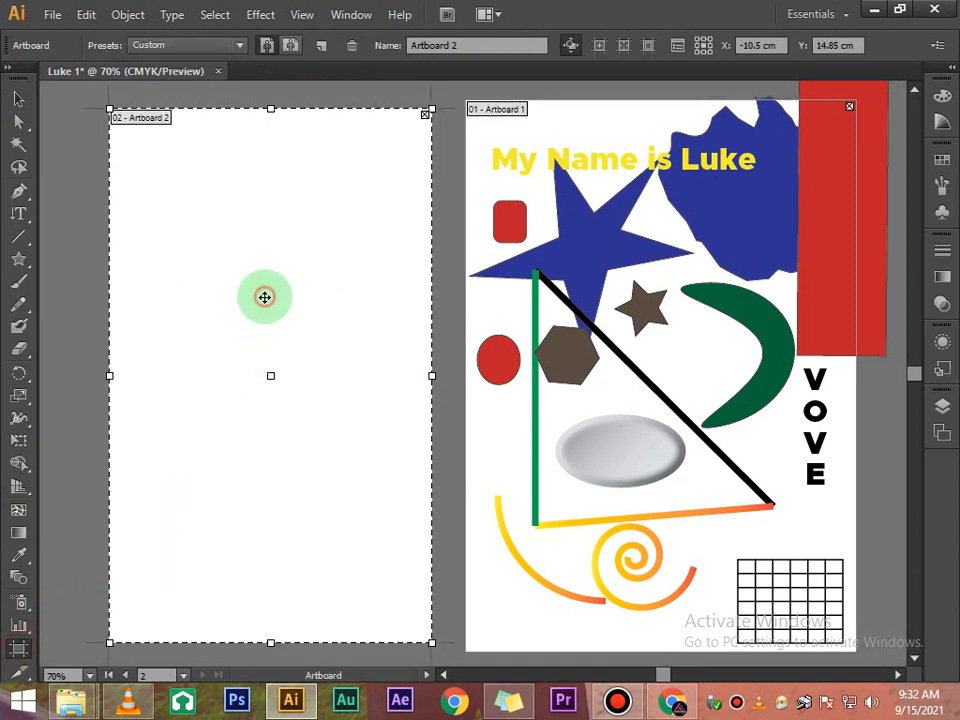
key("Delete")
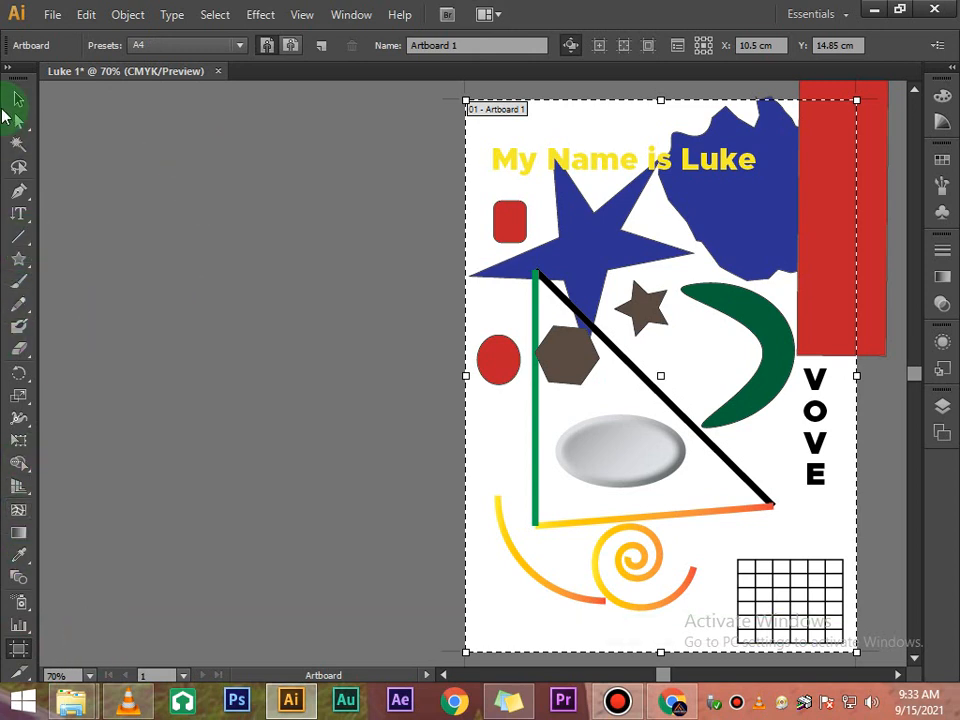
- Draw a new artboard to the left of Artboard 1 and apply the A4 preset to it
left_click(18, 98)
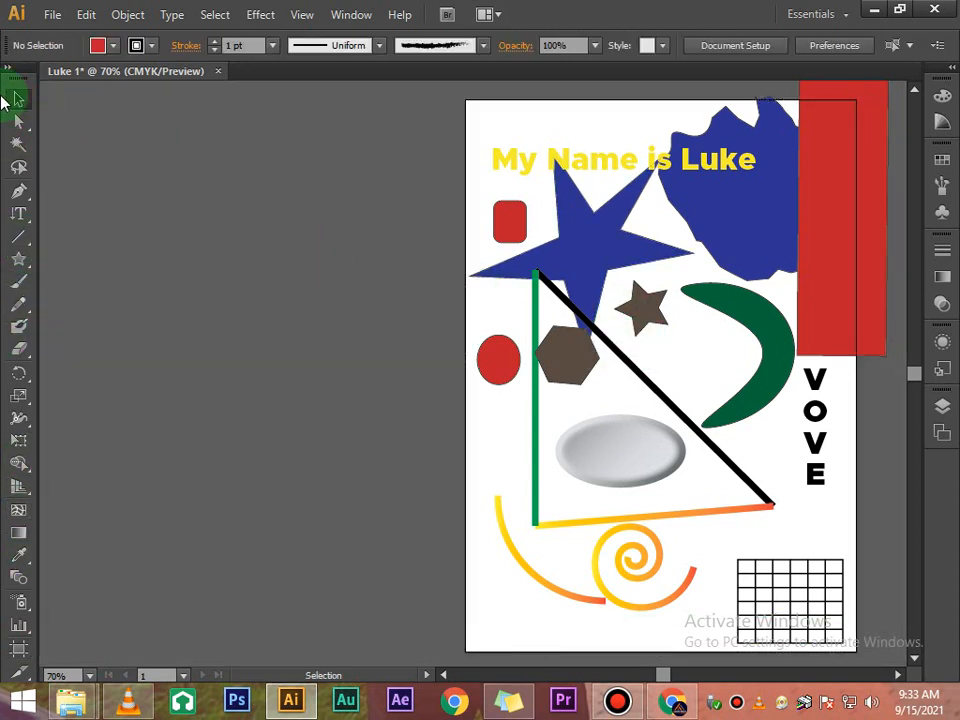
left_click(18, 648)
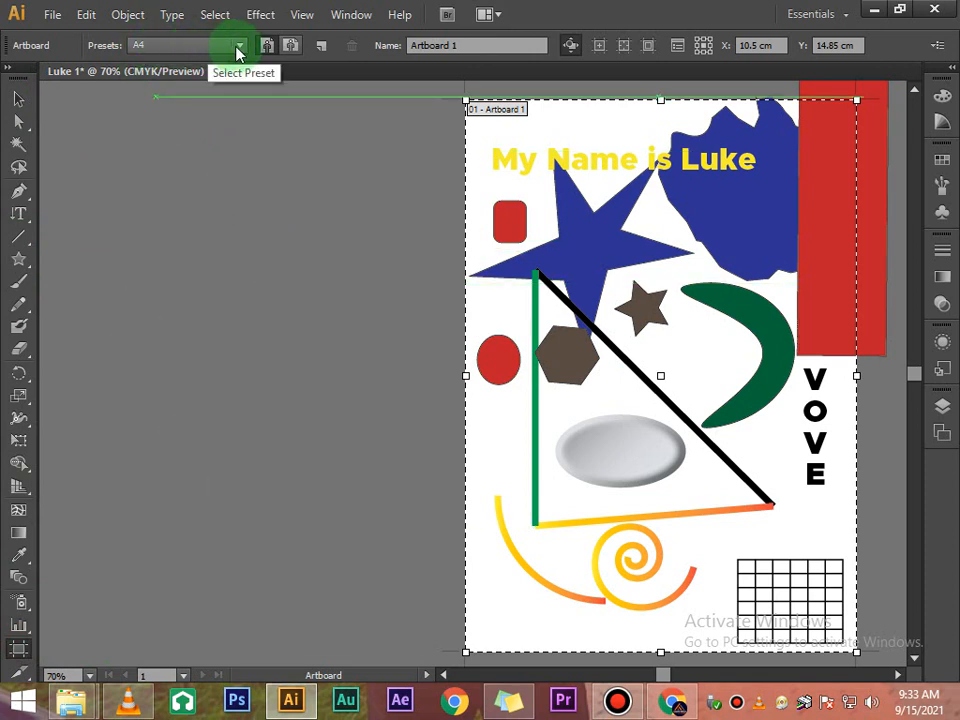
left_click_drag(78, 147, 410, 643)
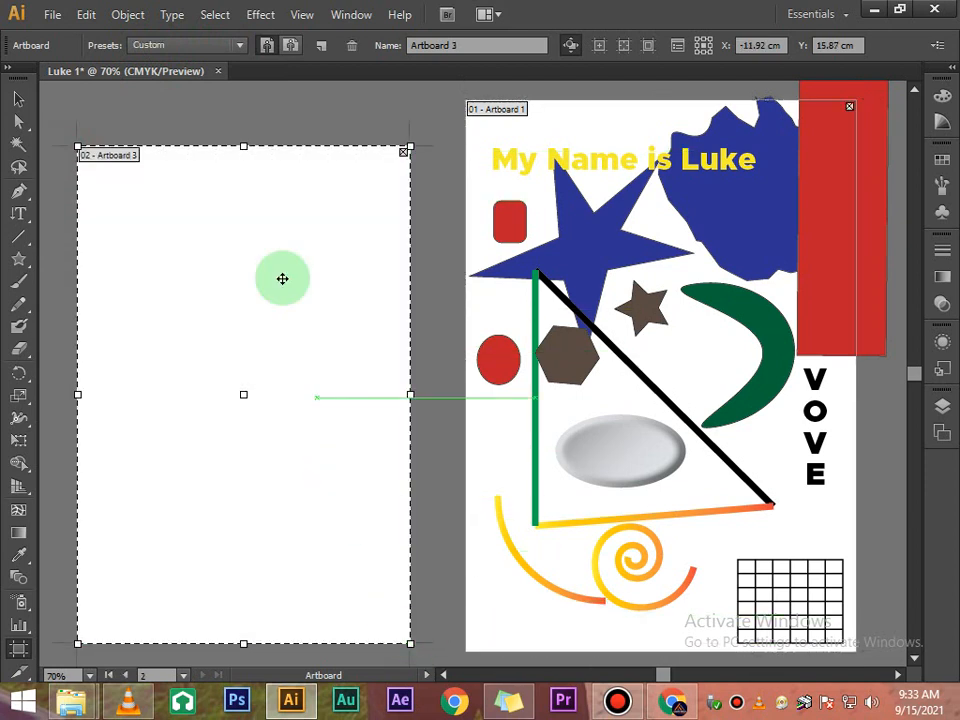
left_click(240, 46)
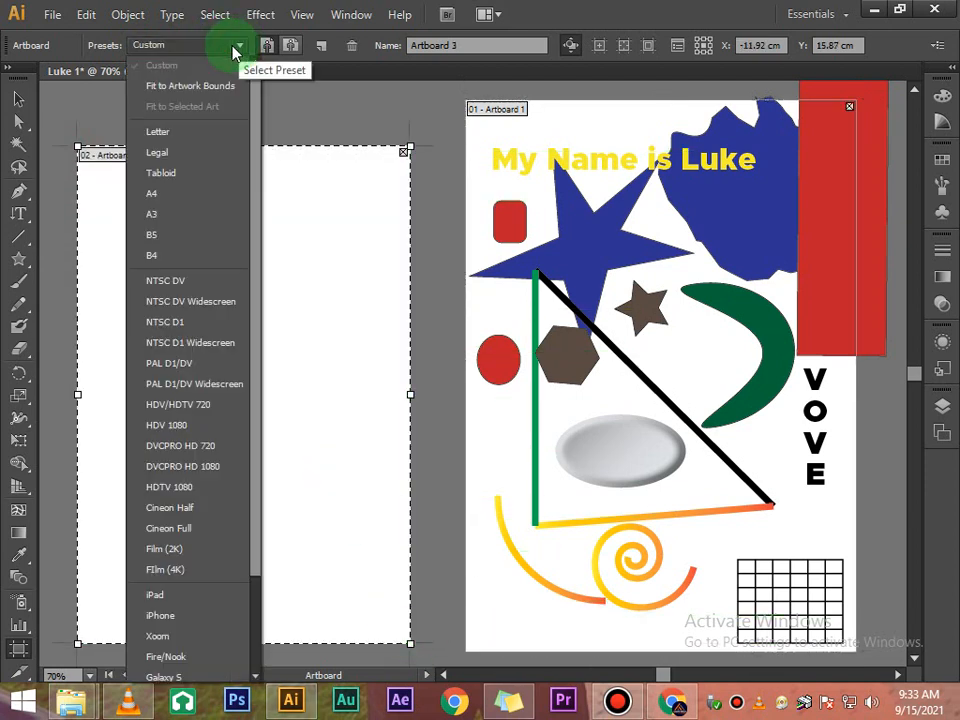
left_click(180, 198)
- Move the new A4 artboard so its top edge aligns with Artboard 1
left_click(367, 124)
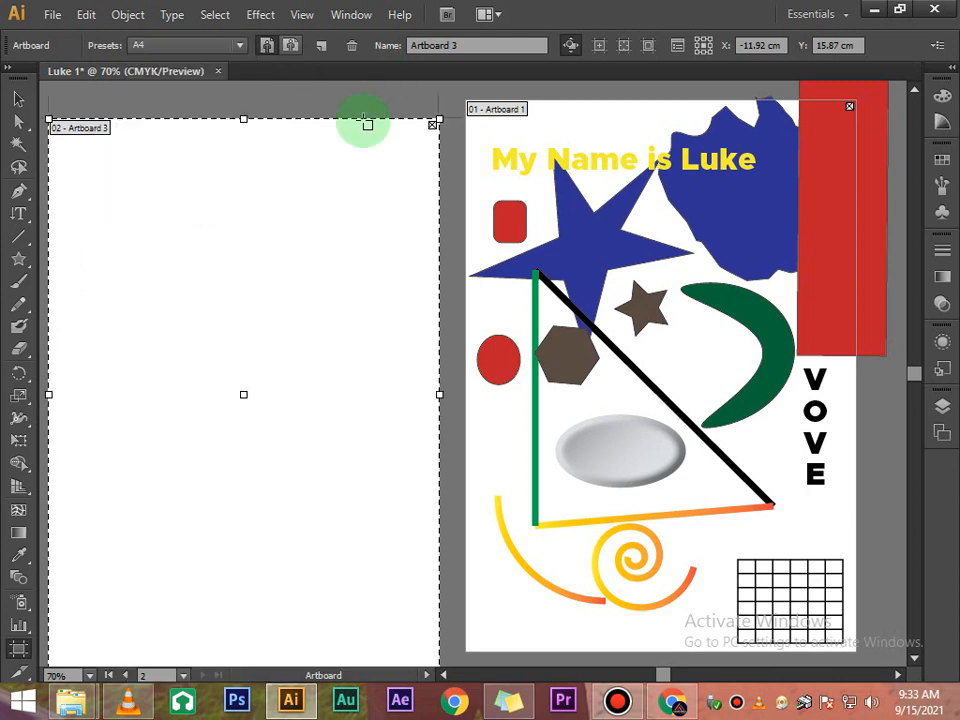
left_click_drag(367, 124, 342, 276)
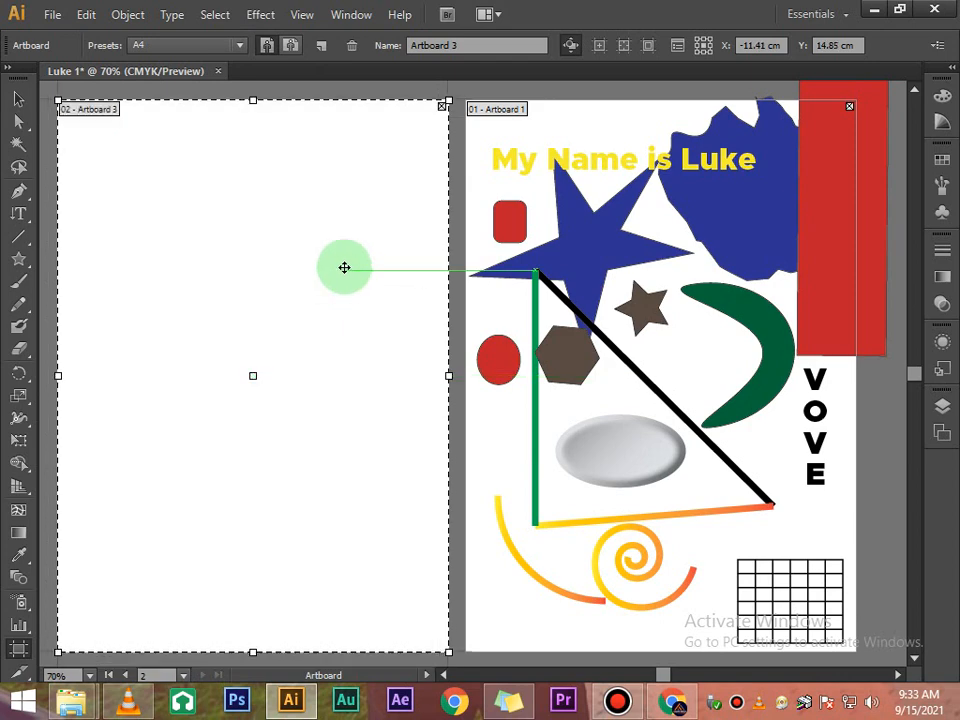
left_click(18, 97)
- Add the text "Agape" near the top of the new artboard with the Type tool
scroll(628, 300, "down", 3)
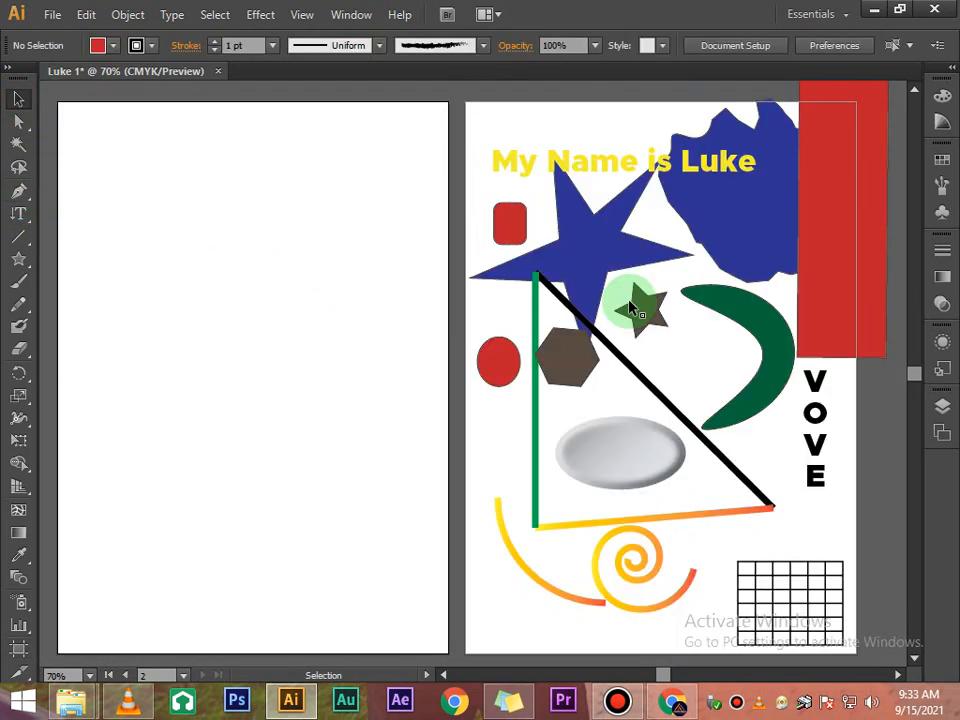
scroll(275, 226, "up", 2)
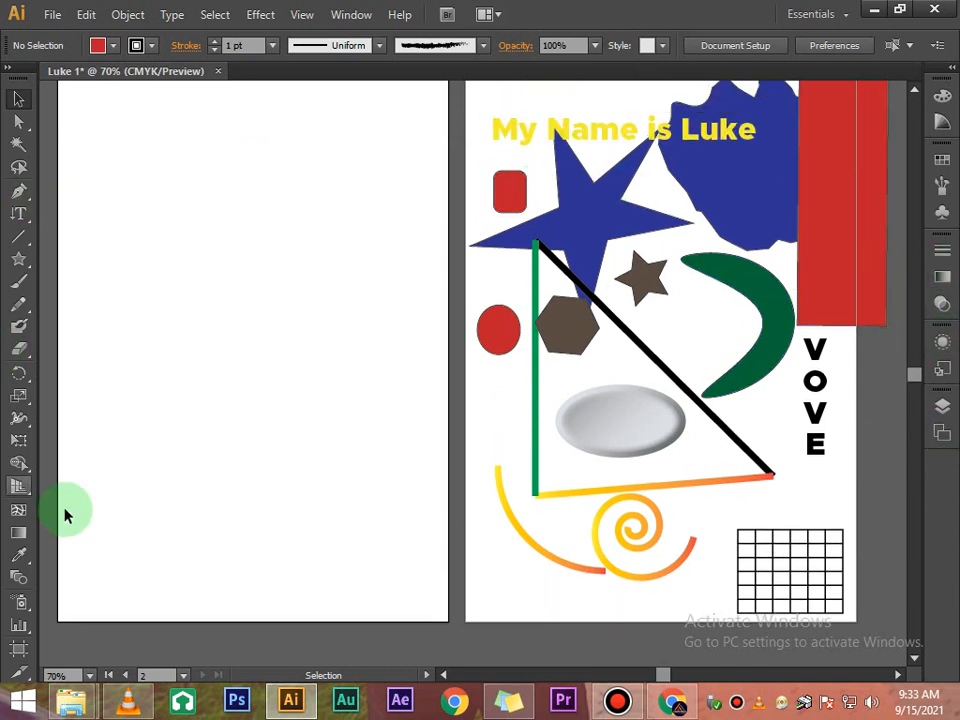
scroll(337, 241, "up", 1)
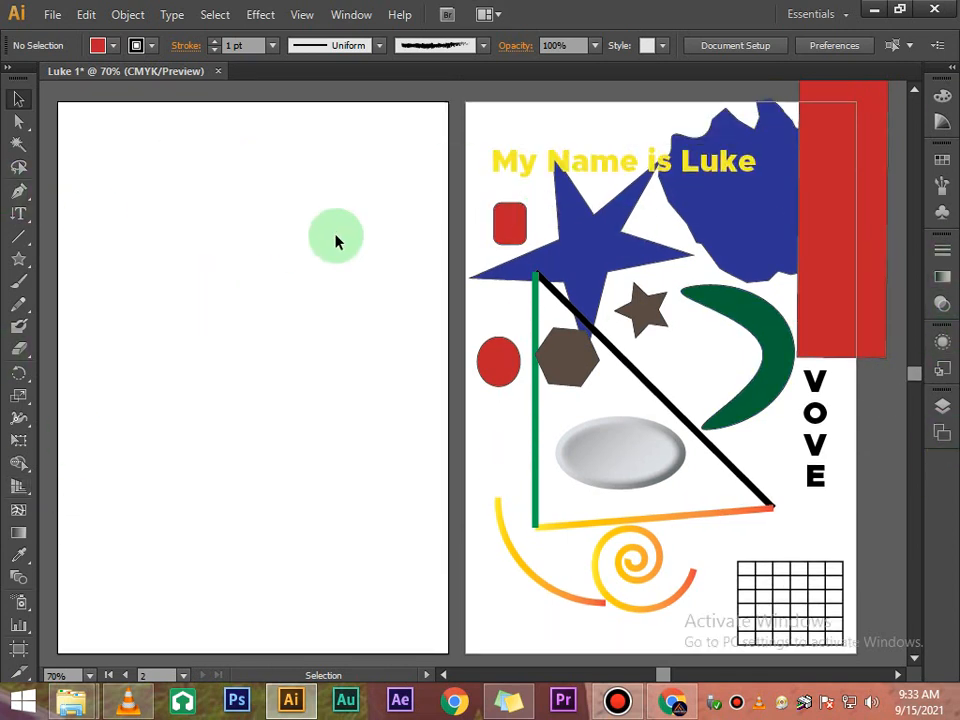
left_click(445, 678)
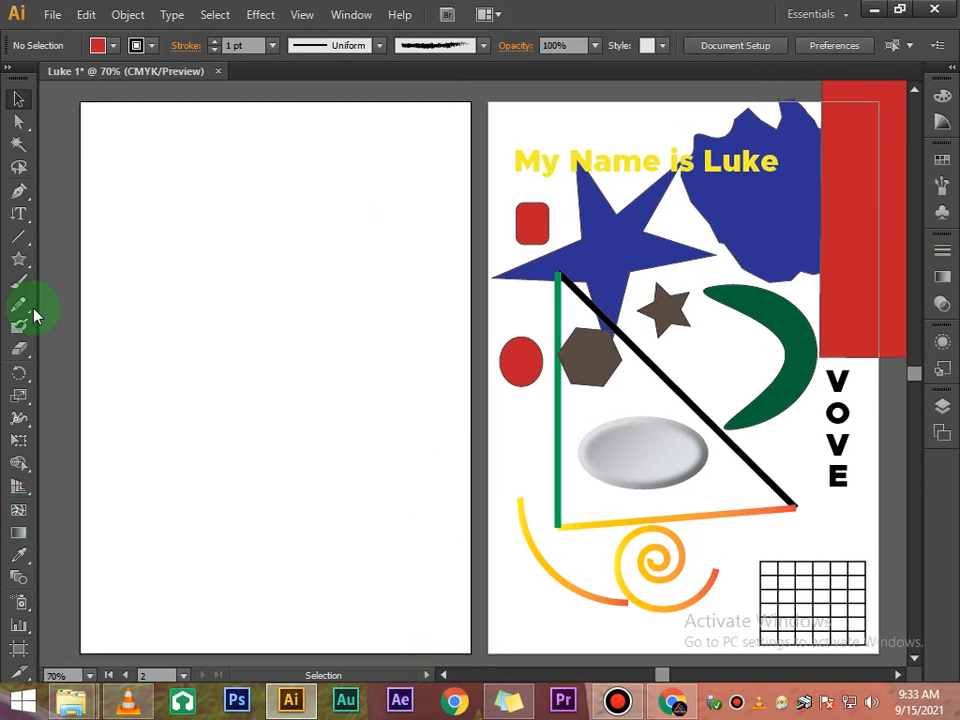
left_click(19, 213)
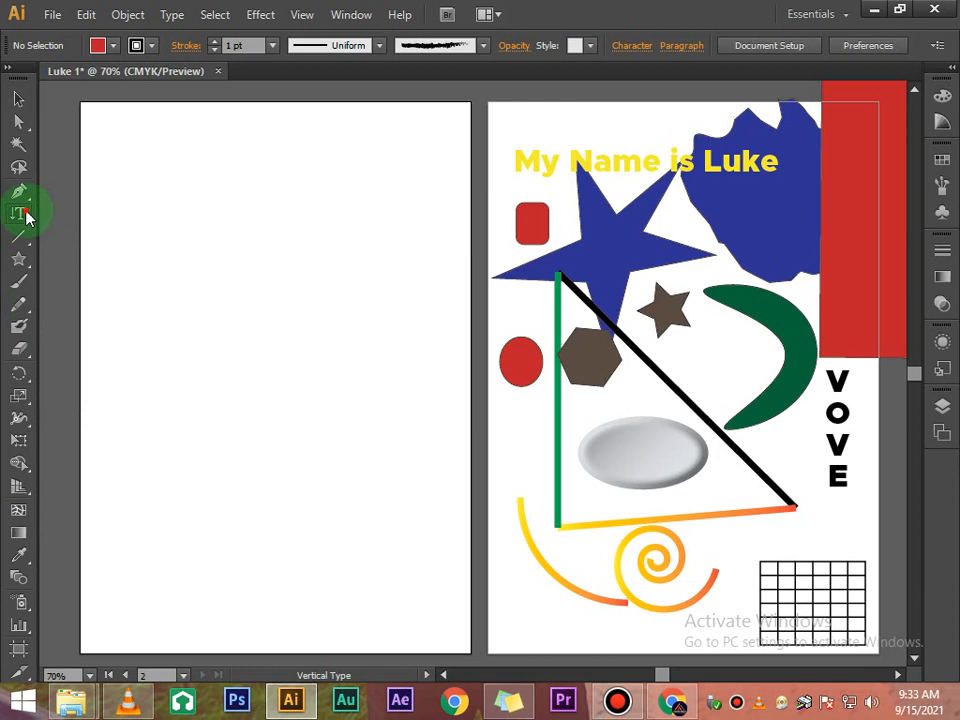
left_click_drag(27, 218, 72, 214)
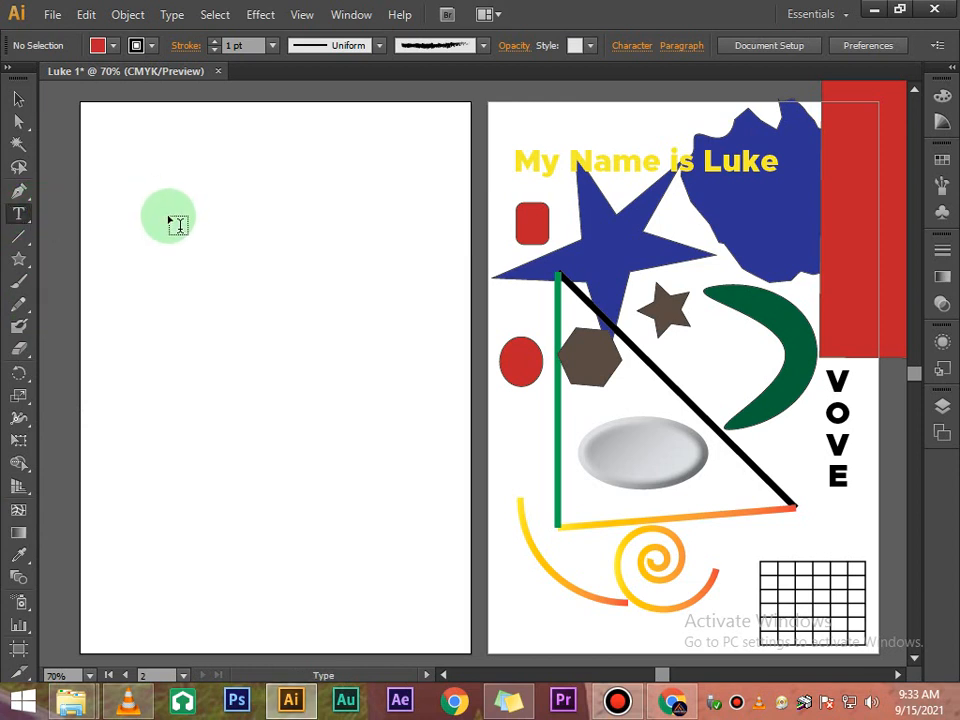
left_click(167, 215)
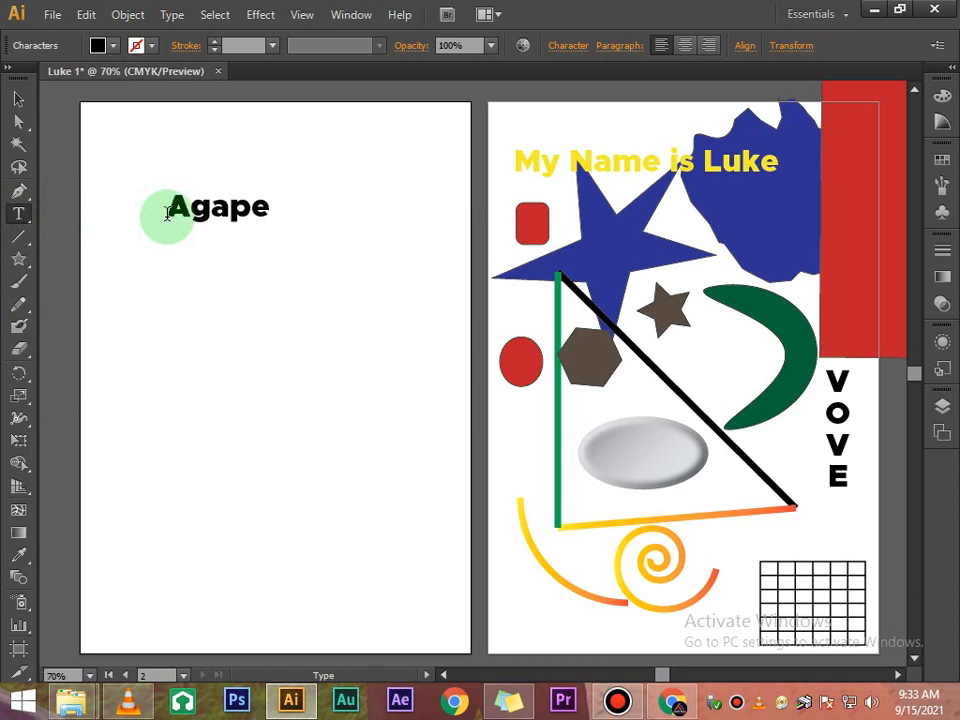
left_click(15, 104)
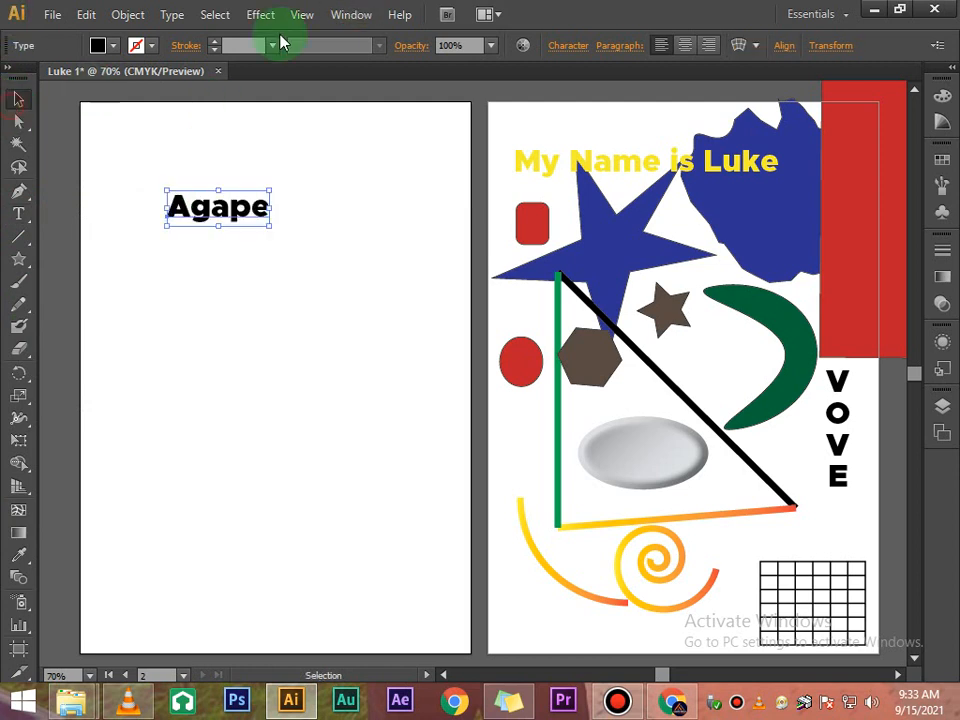
- Set the font size of the Agape text to 72 pt
left_click(557, 47)
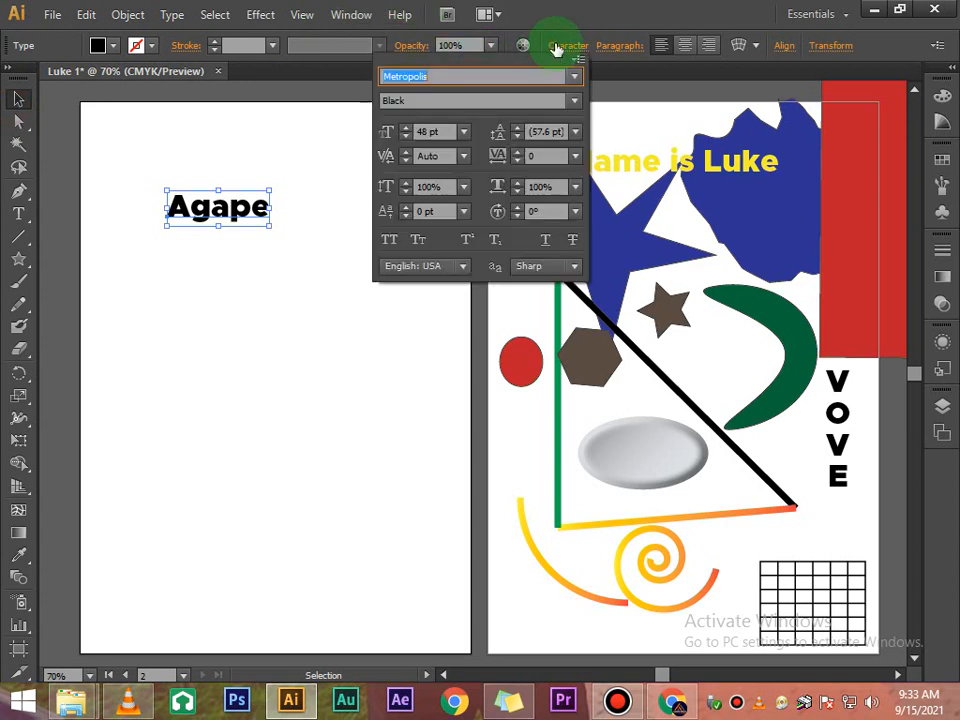
left_click(332, 113)
left_click(575, 47)
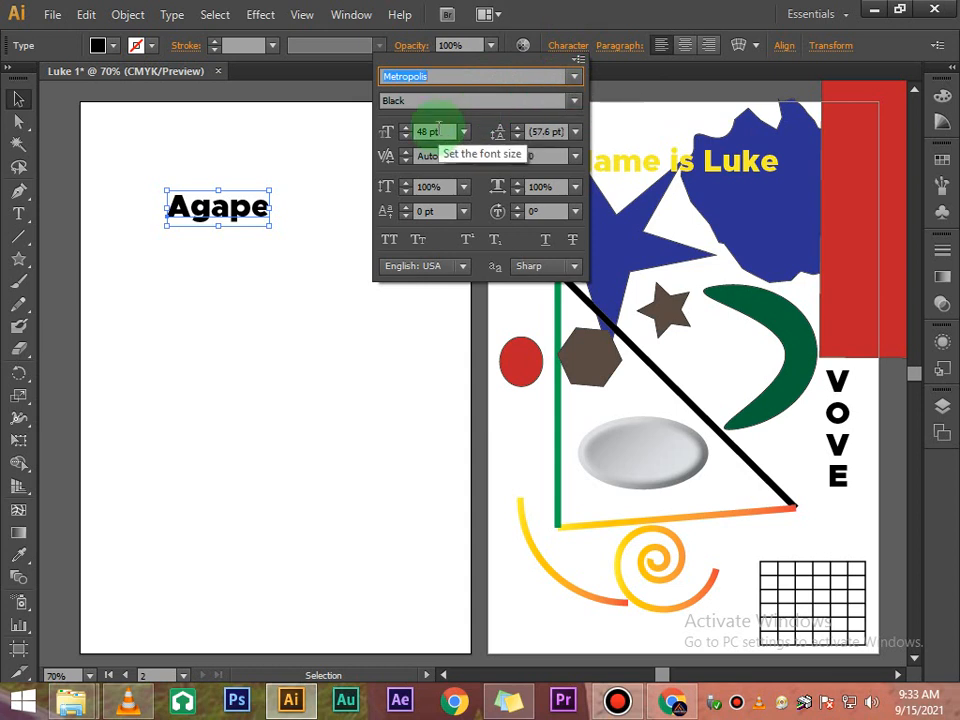
left_click(462, 132)
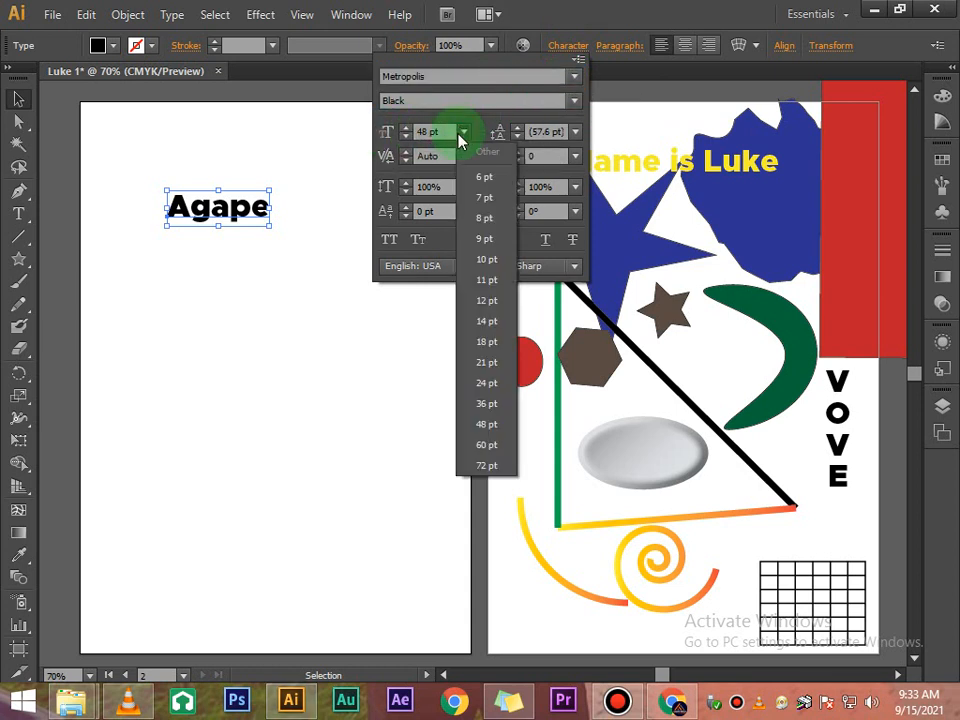
left_click(477, 446)
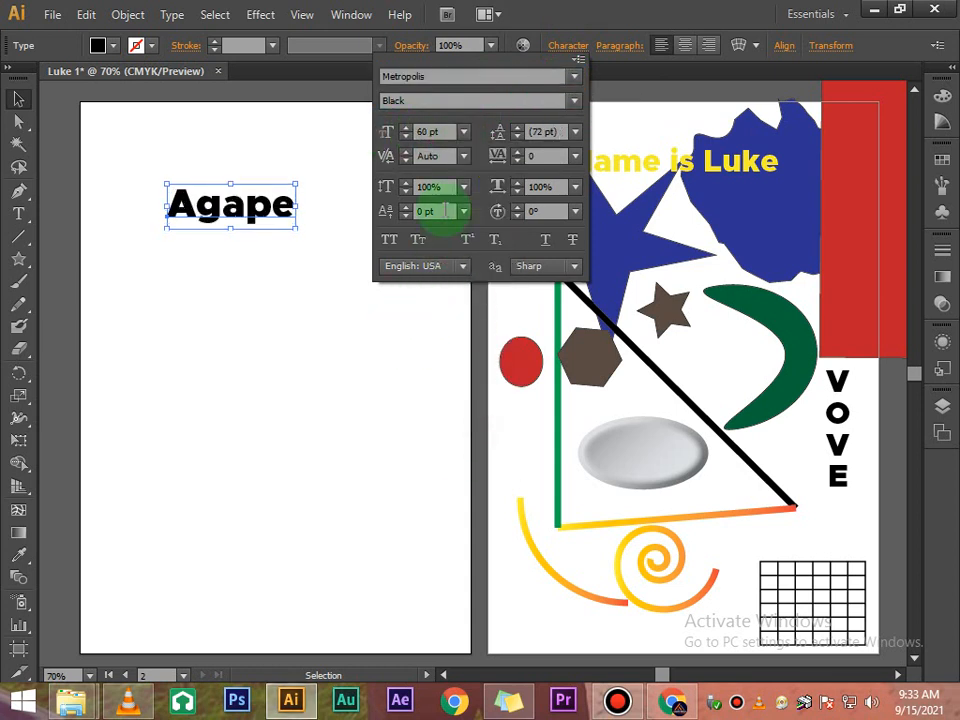
left_click(462, 132)
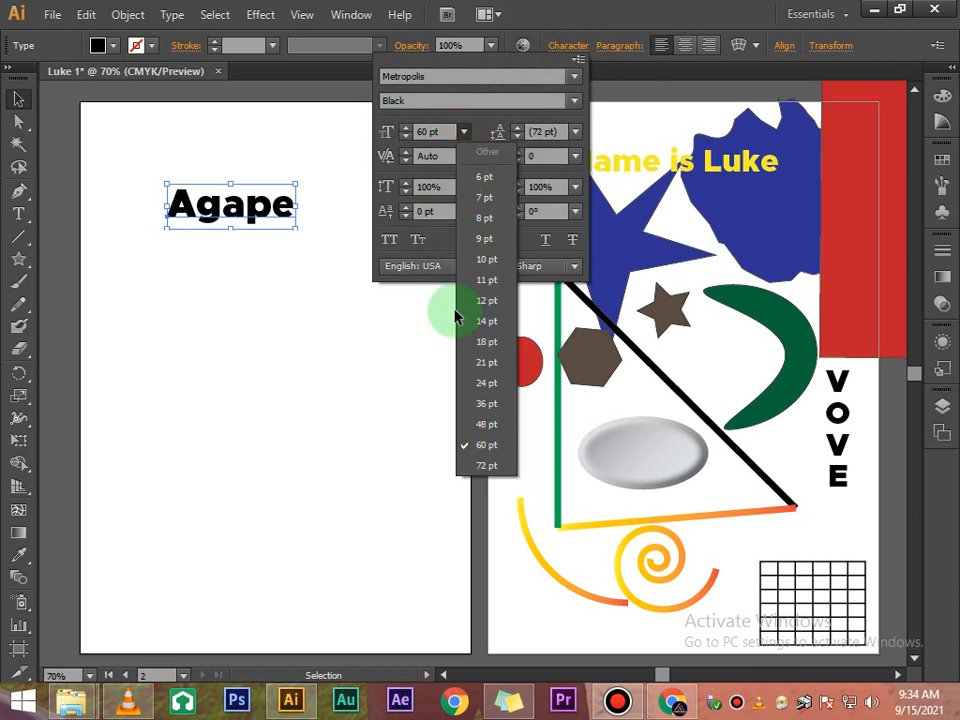
left_click(481, 463)
left_click(420, 347)
left_click(380, 197)
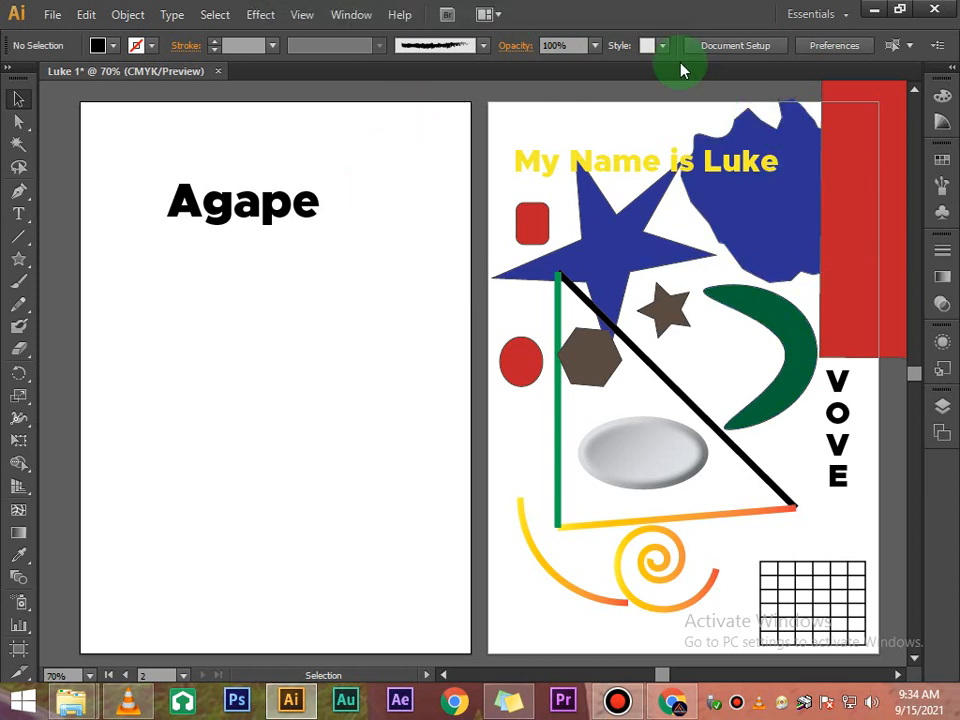
left_click(615, 712)
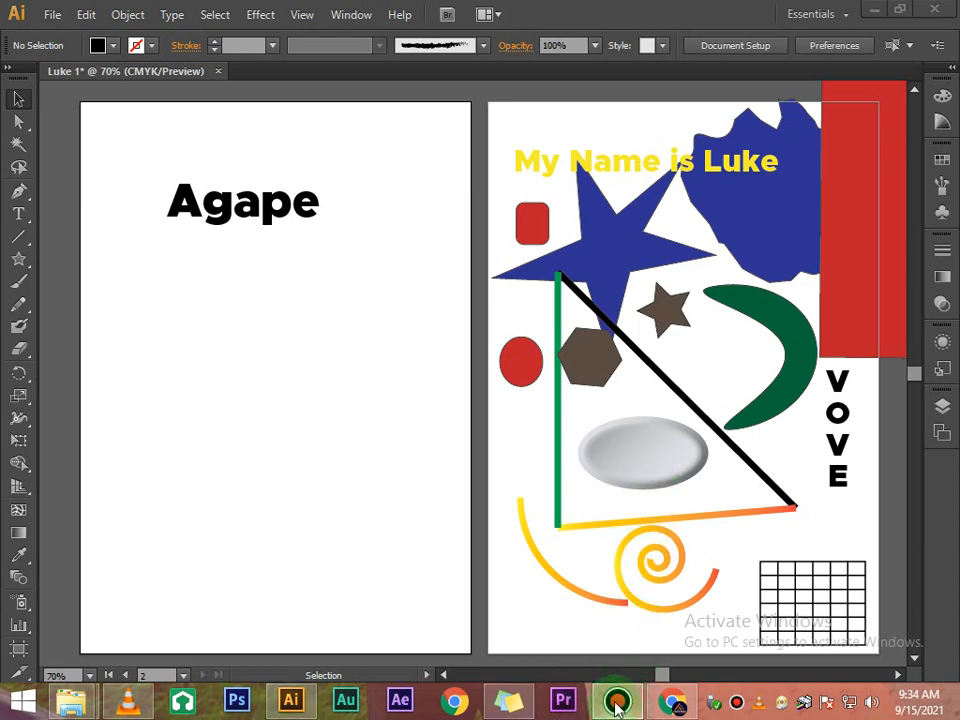
mouse_move(617, 709)
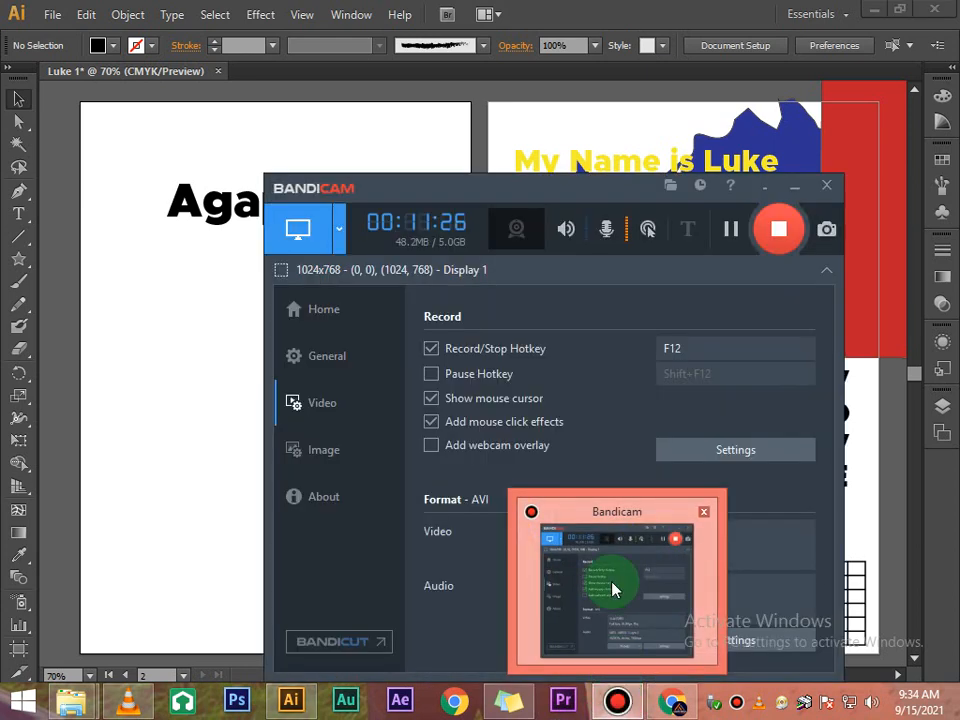
left_click(213, 354)
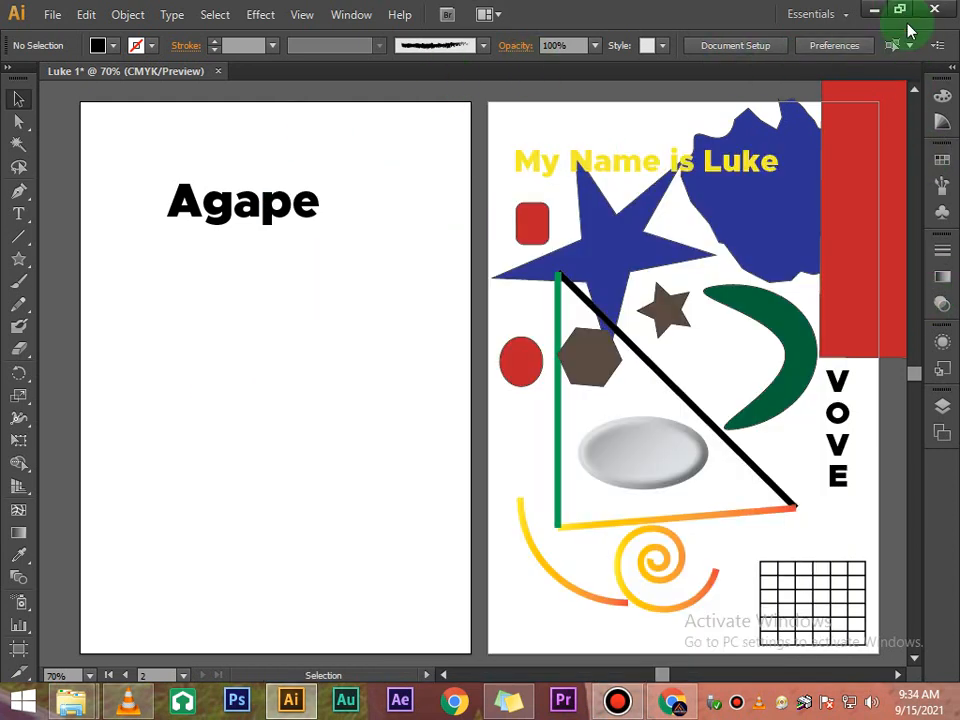
- Switch the workspace to Typography and back to Essentials
left_click(357, 22)
left_click(521, 77)
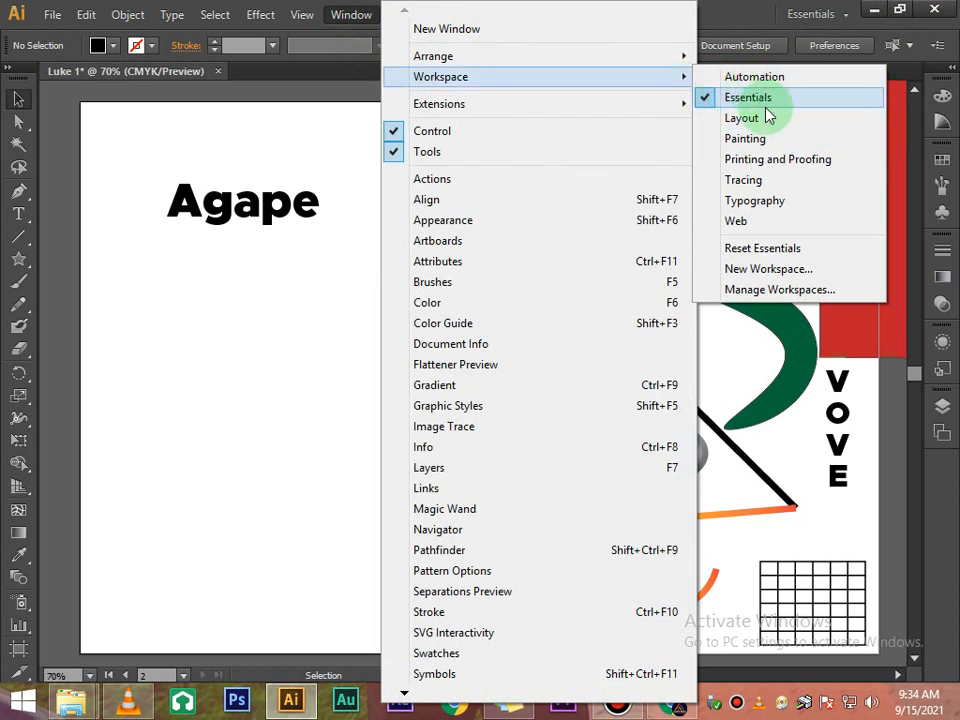
left_click(766, 202)
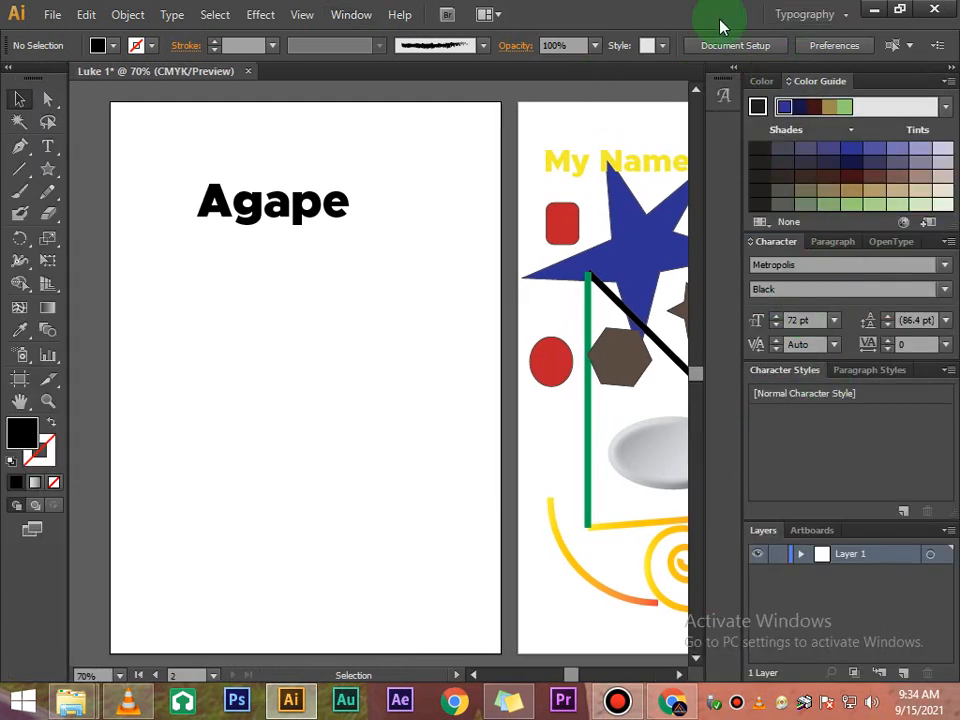
left_click(341, 18)
mouse_move(652, 80)
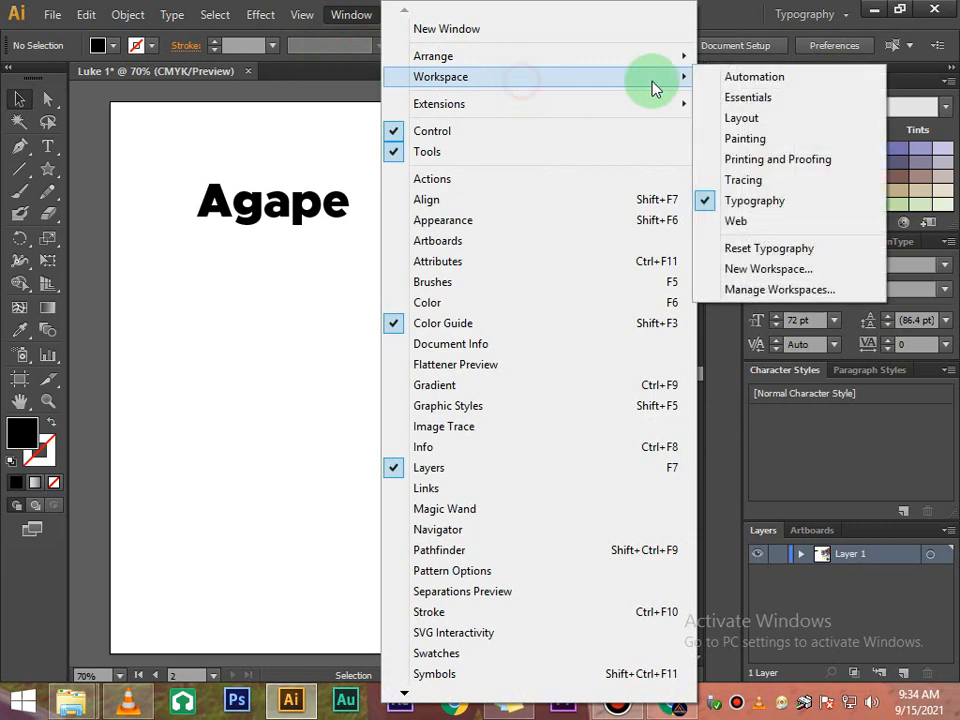
left_click(748, 100)
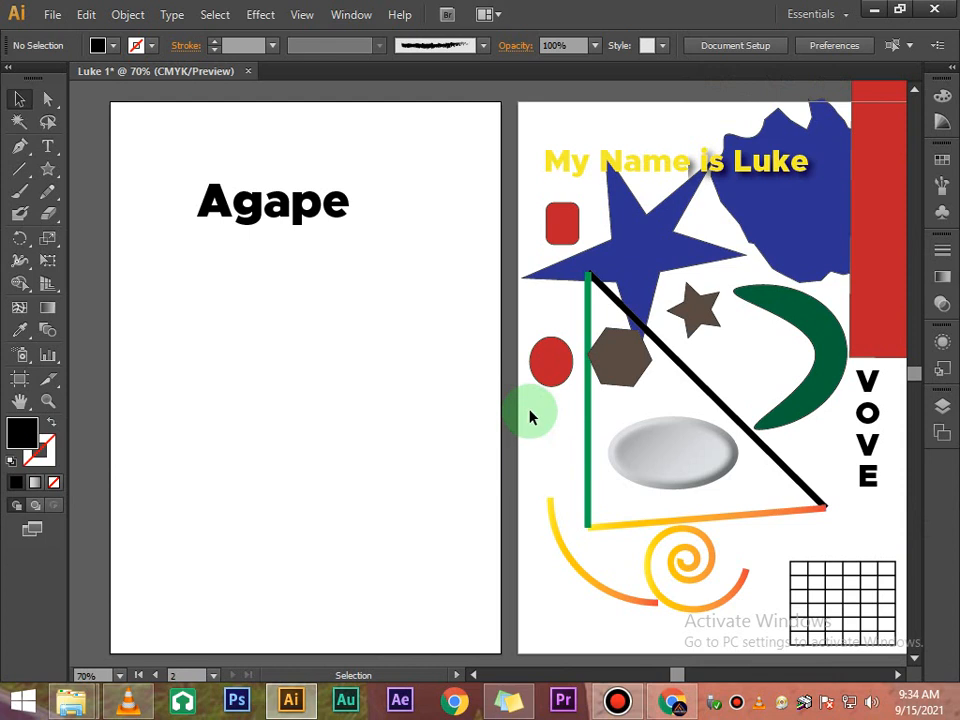
left_click(272, 196)
left_click(245, 243)
left_click(260, 230)
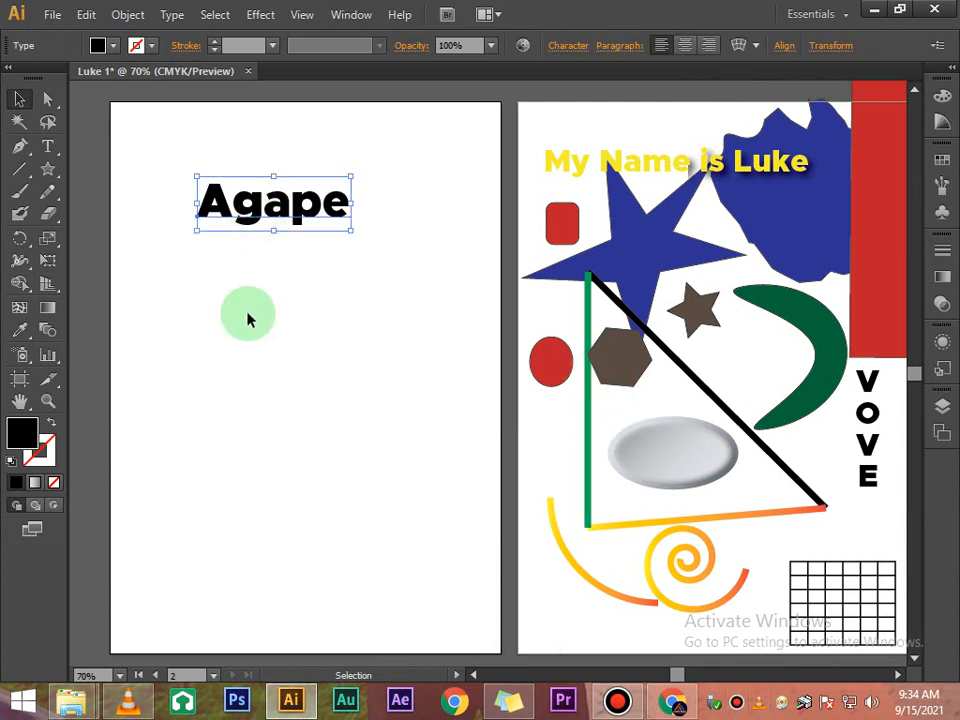
left_click(295, 265)
left_click(288, 216)
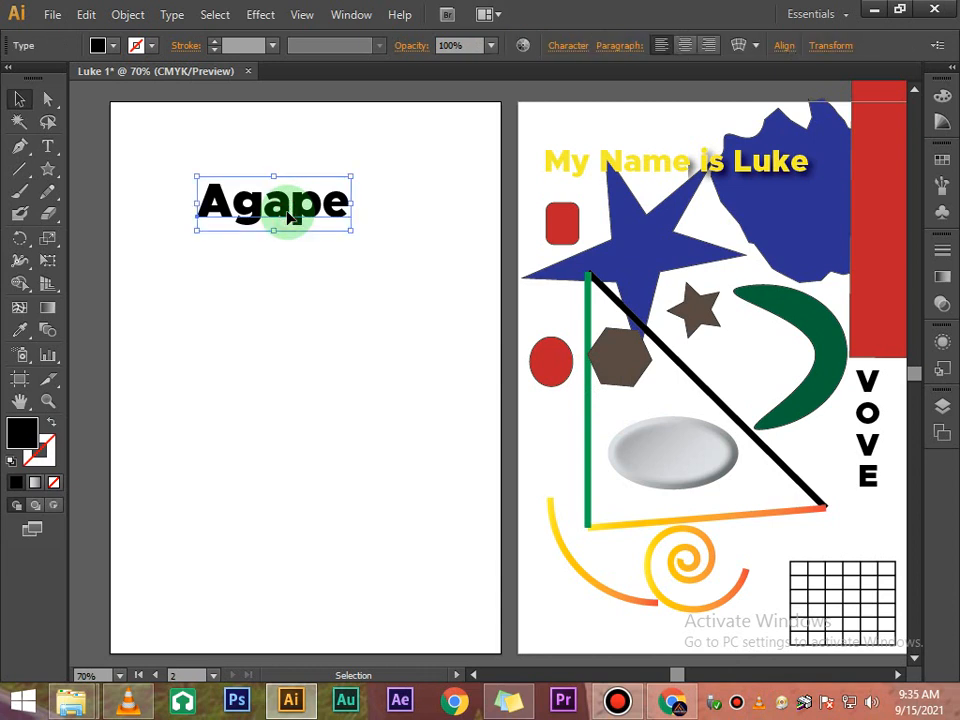
- Enlarge the small red circle on the first artboard into a large ellipse and move it over the triangle
left_click(558, 368)
left_click_drag(529, 389, 418, 517)
left_click_drag(467, 413, 574, 418)
left_click(415, 317)
left_click(242, 199)
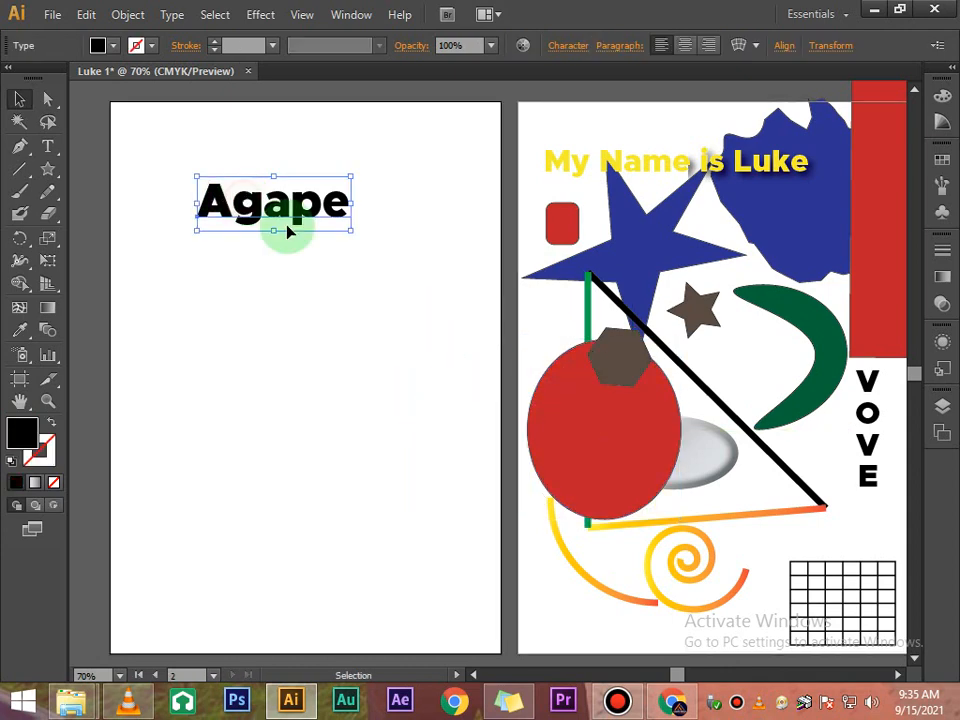
left_click_drag(349, 233, 458, 525)
left_click(356, 161)
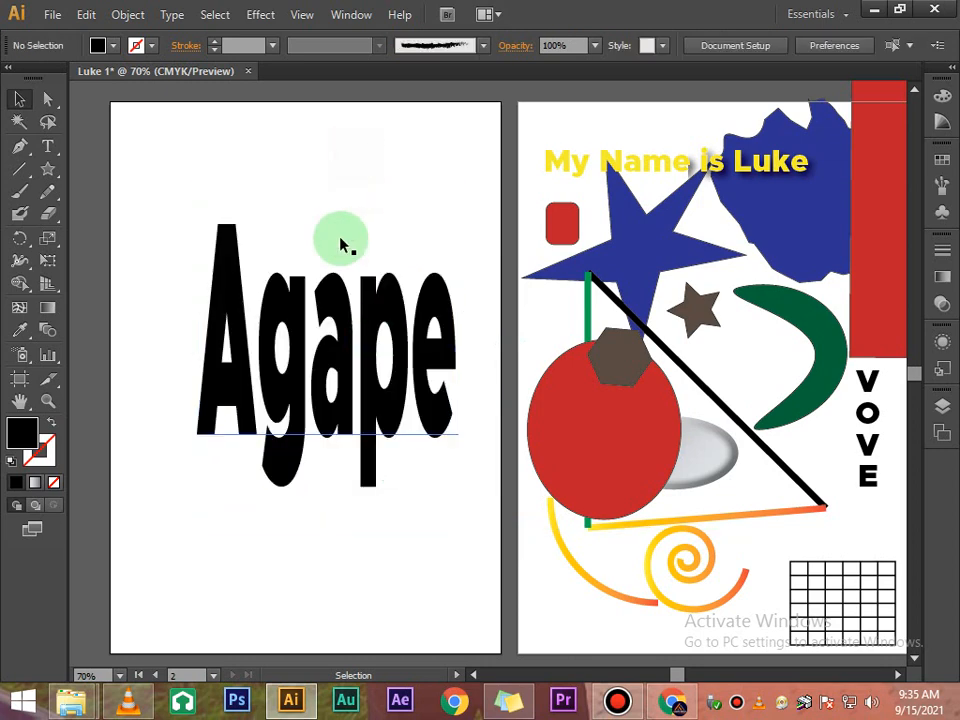
left_click_drag(332, 362, 310, 337)
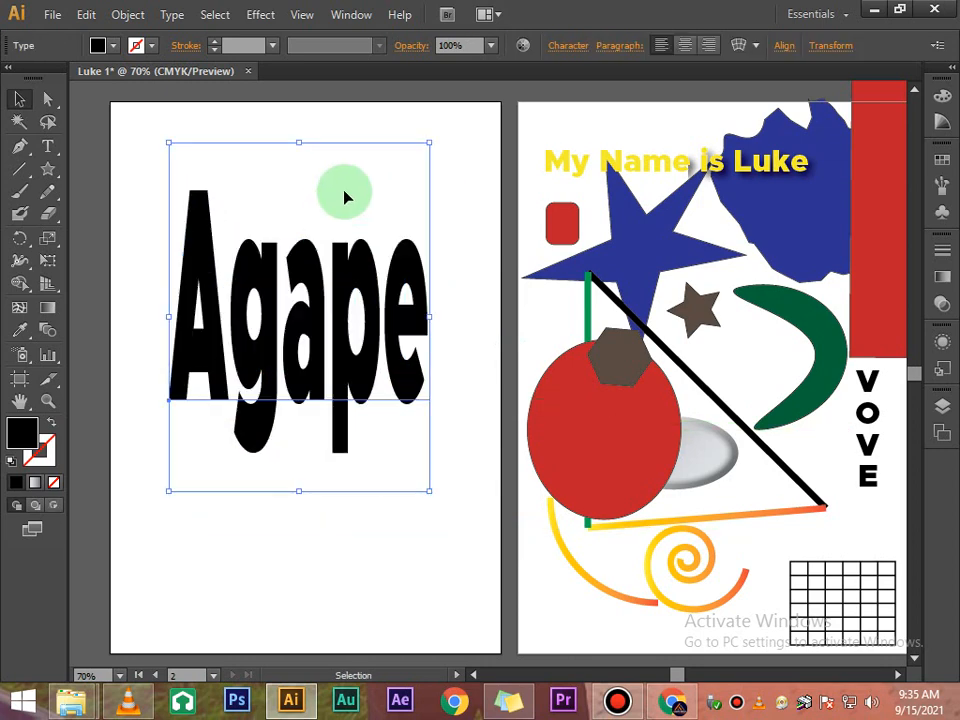
left_click(444, 268)
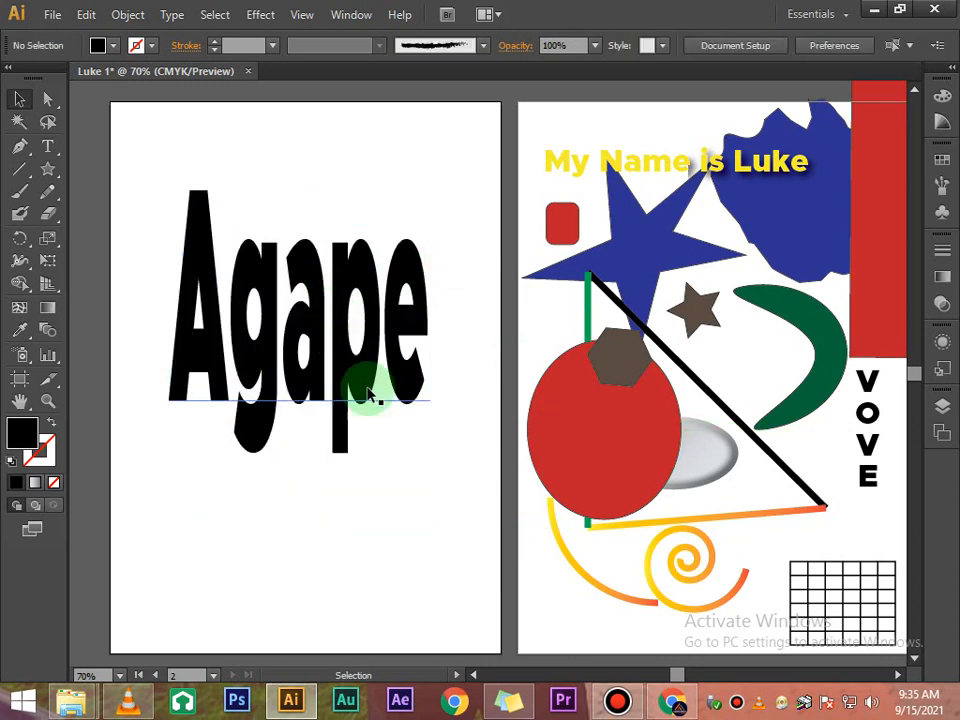
left_click(189, 274)
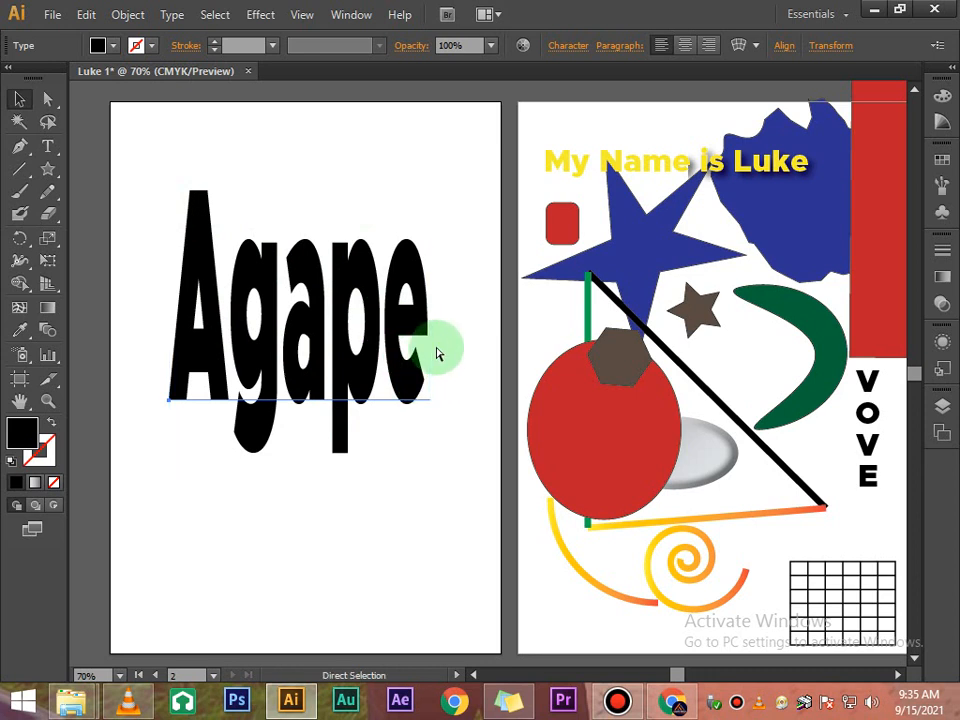
key("ctrl+z")
key("ctrl+z")
- Increase the font size of the Agape text in the Character panel
left_click(372, 264)
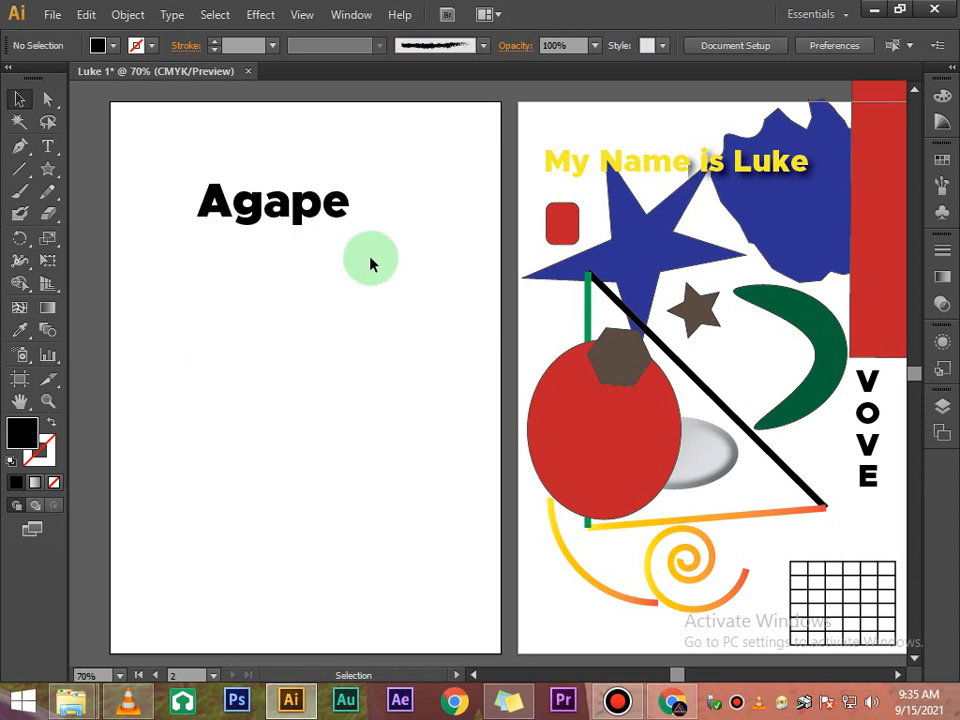
left_click(265, 225)
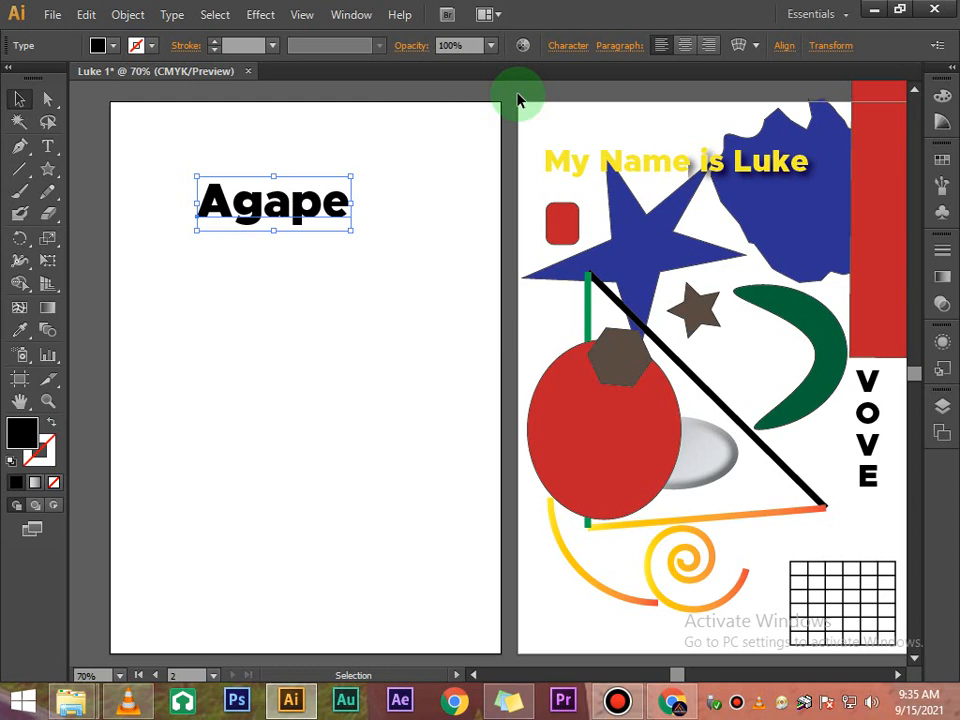
left_click(556, 47)
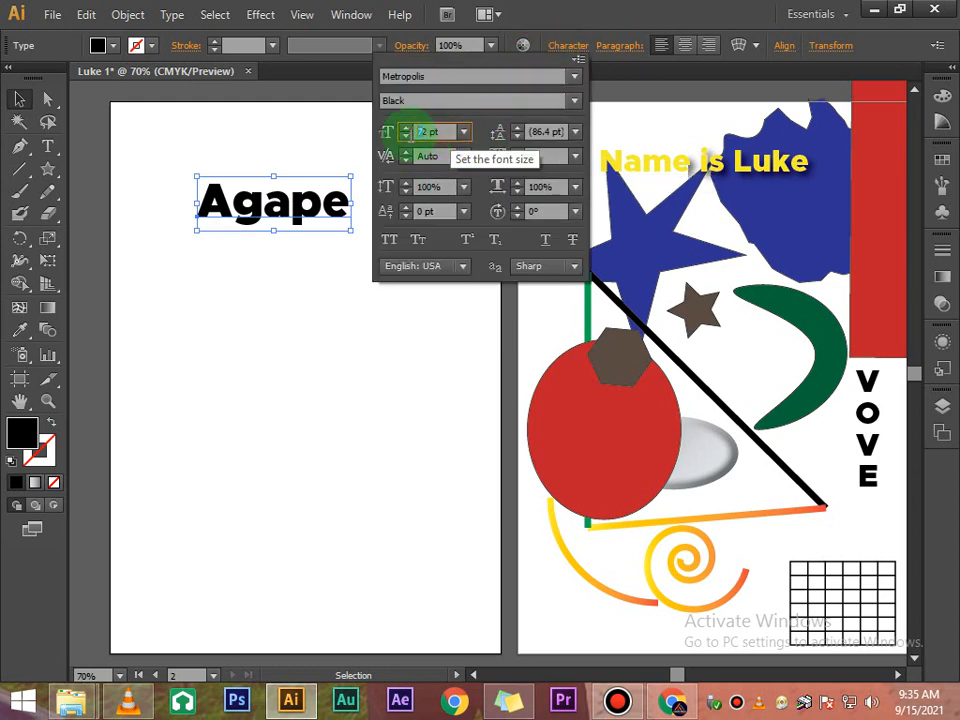
double_click(422, 132)
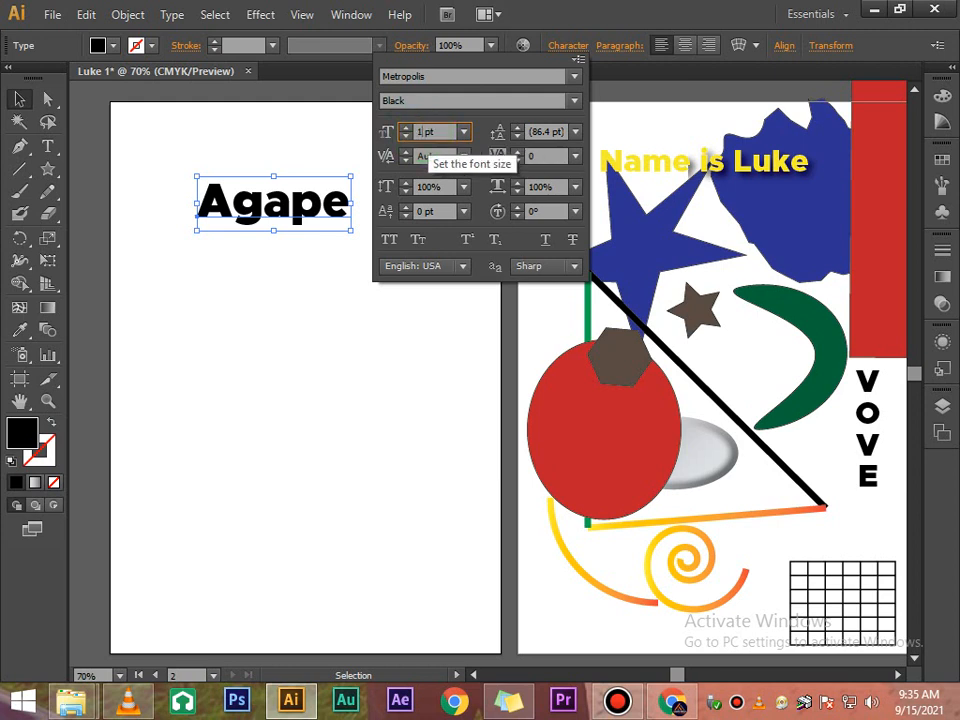
key("Return")
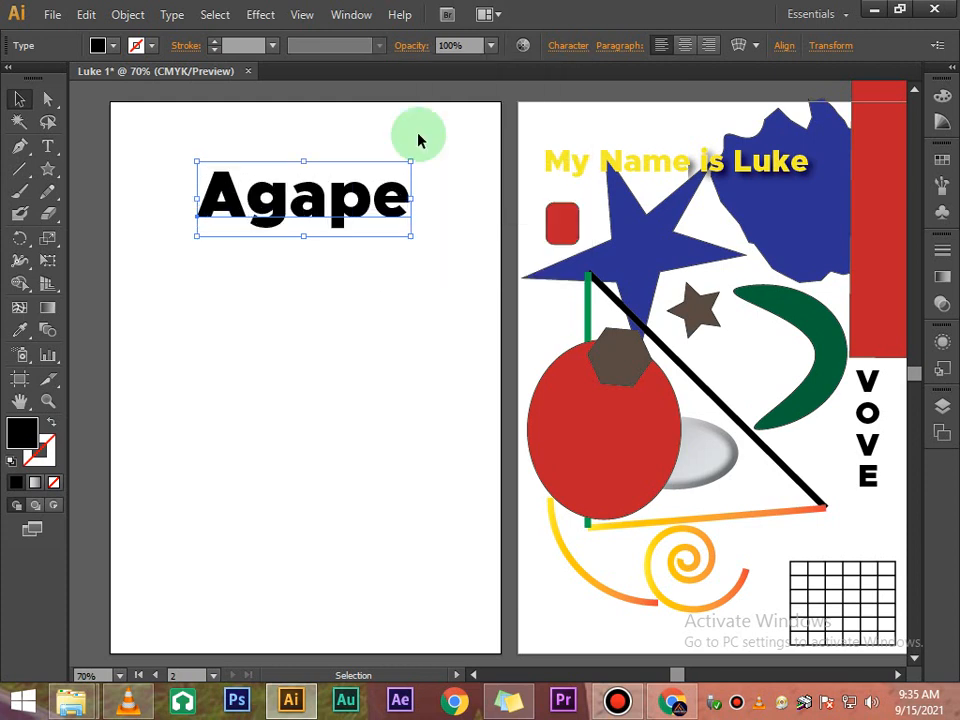
- Scale the Agape text up by its corner handle and move it left across the new artboard
left_click(404, 287)
left_click(372, 212)
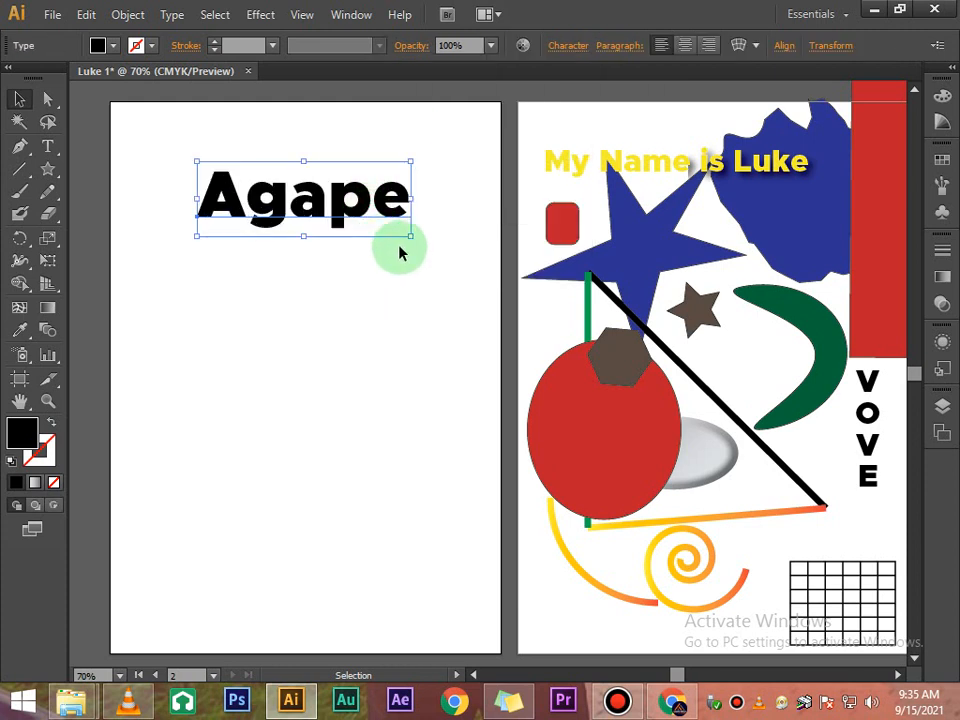
left_click_drag(409, 238, 467, 284)
left_click(348, 320)
left_click_drag(336, 242, 301, 244)
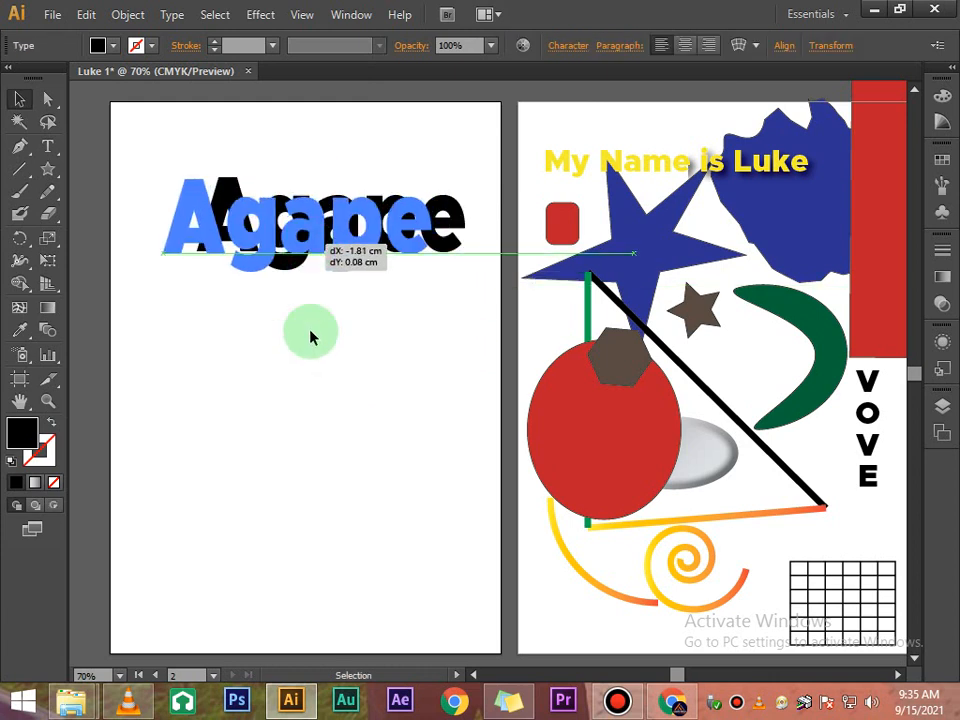
left_click(311, 334)
left_click(317, 254)
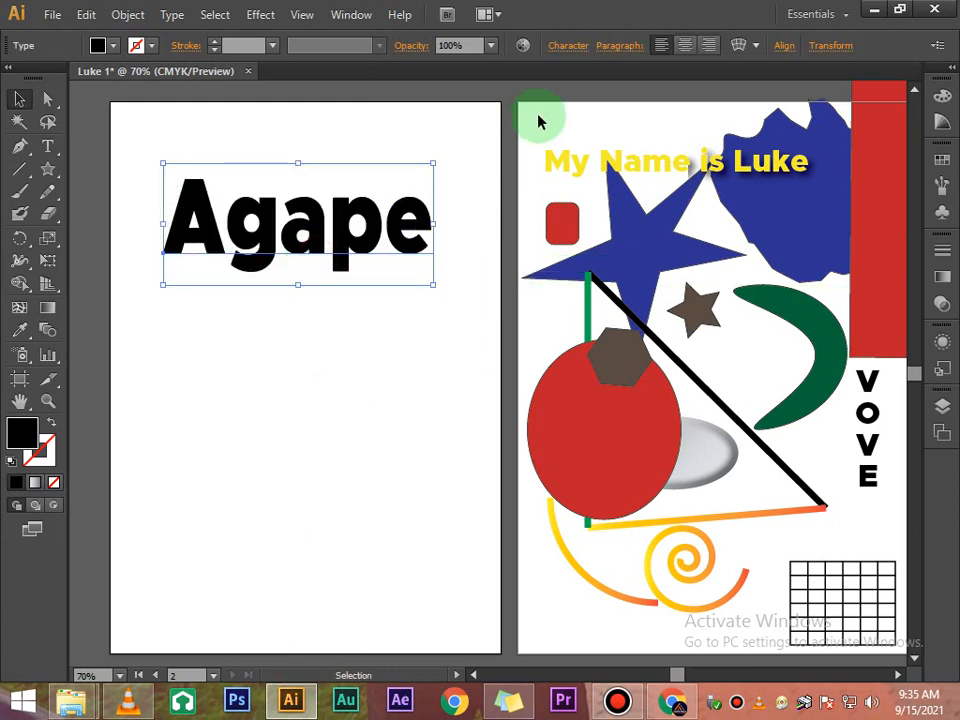
- Add a second line reading "Media" below Agape in the same text object
left_click(583, 46)
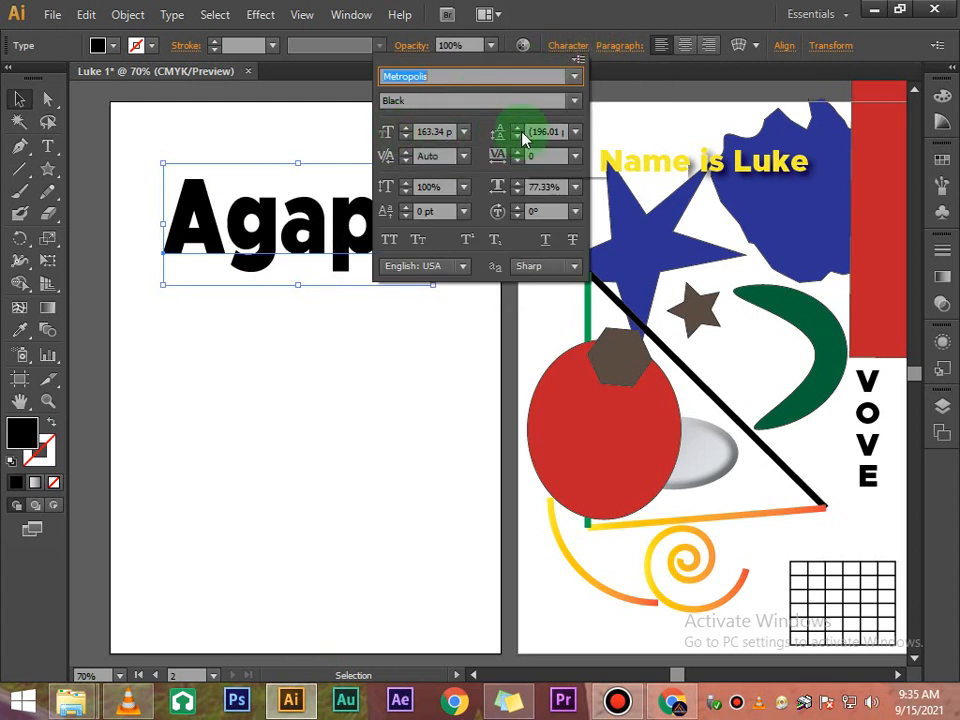
left_click(323, 336)
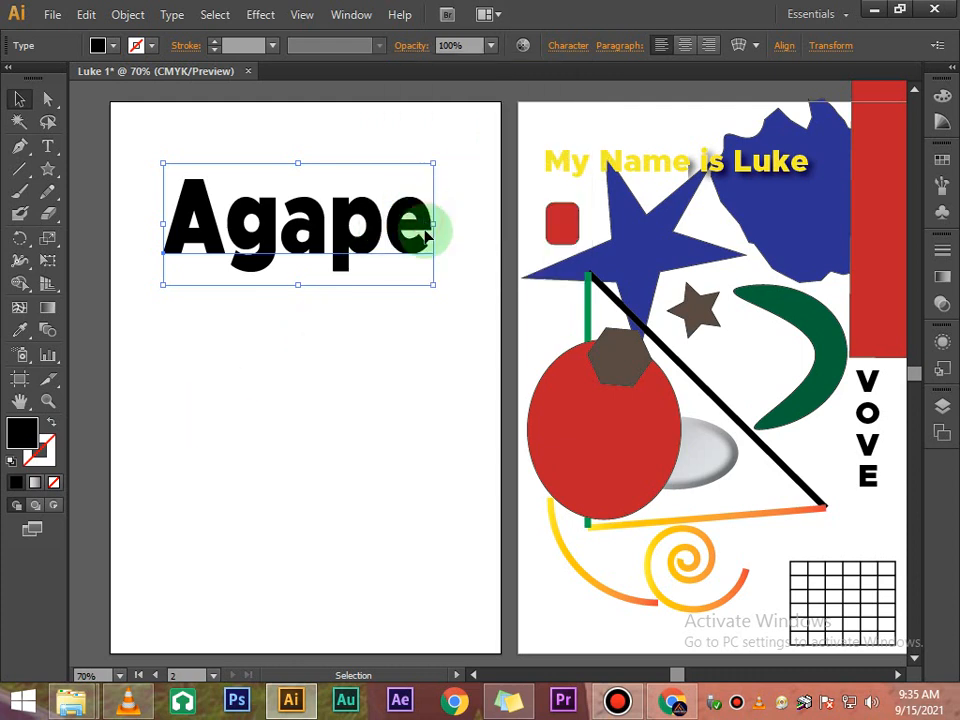
key("t")
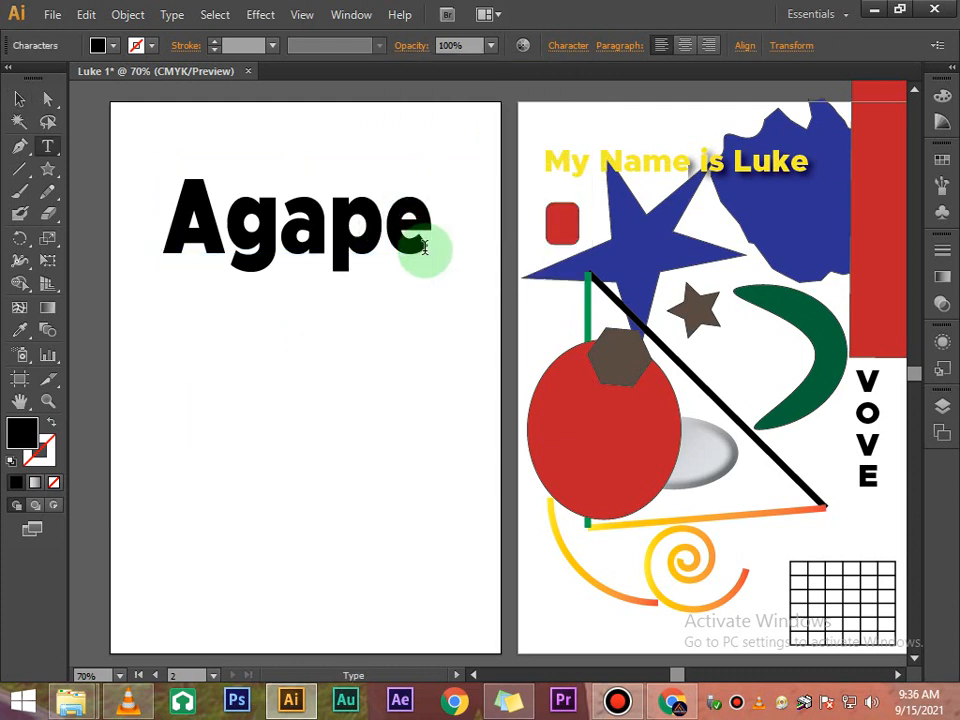
key("Return")
type("Me")
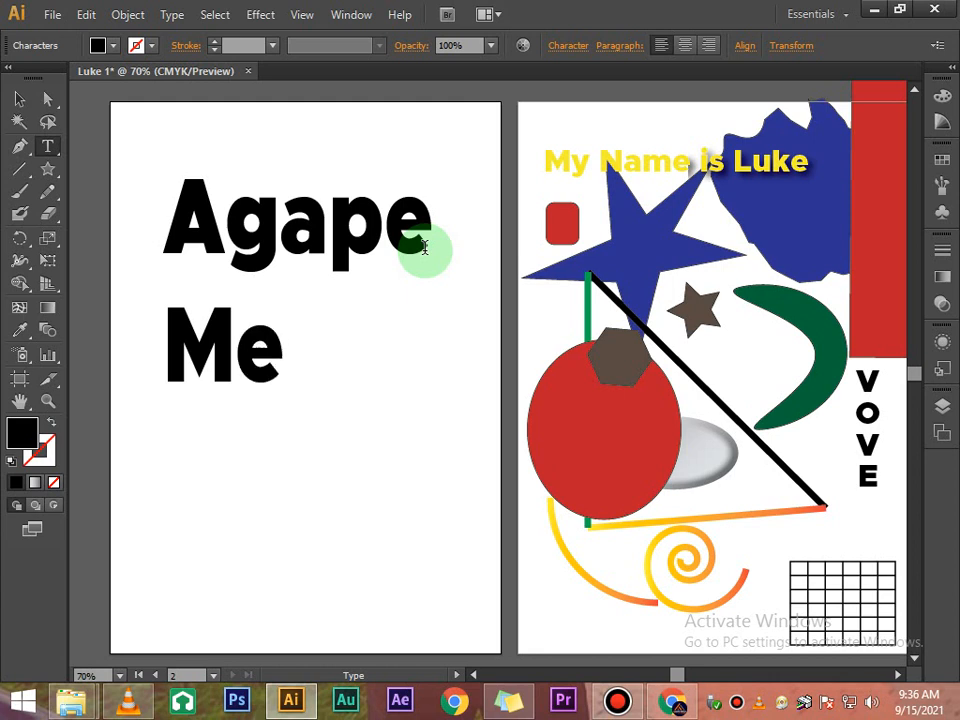
type("dia")
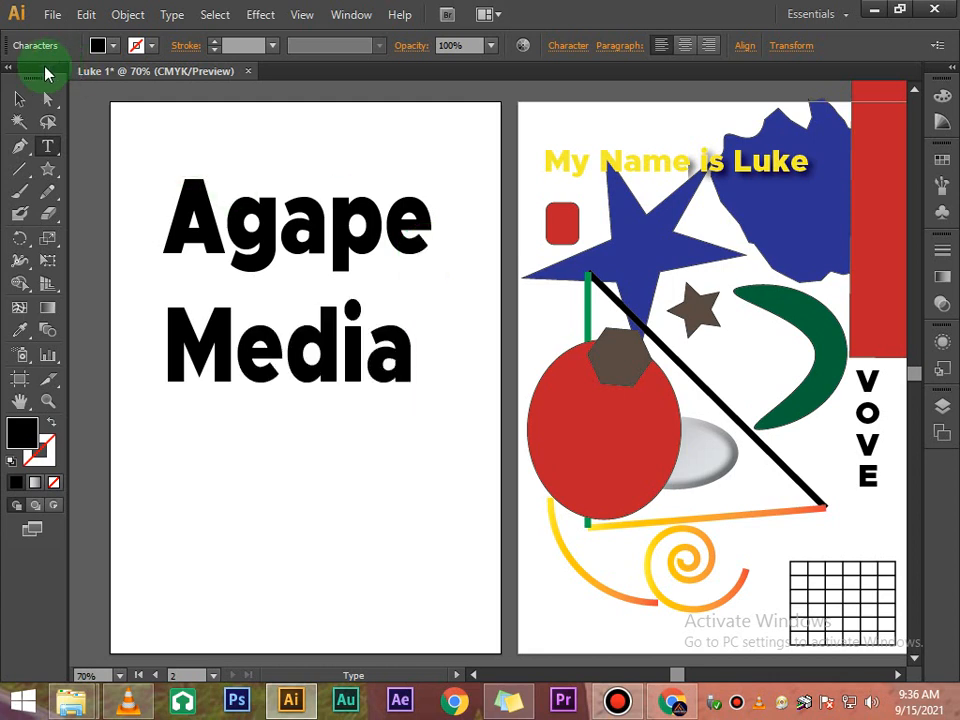
- Select the Agape Media text and set its leading to 163 pt
left_click(20, 97)
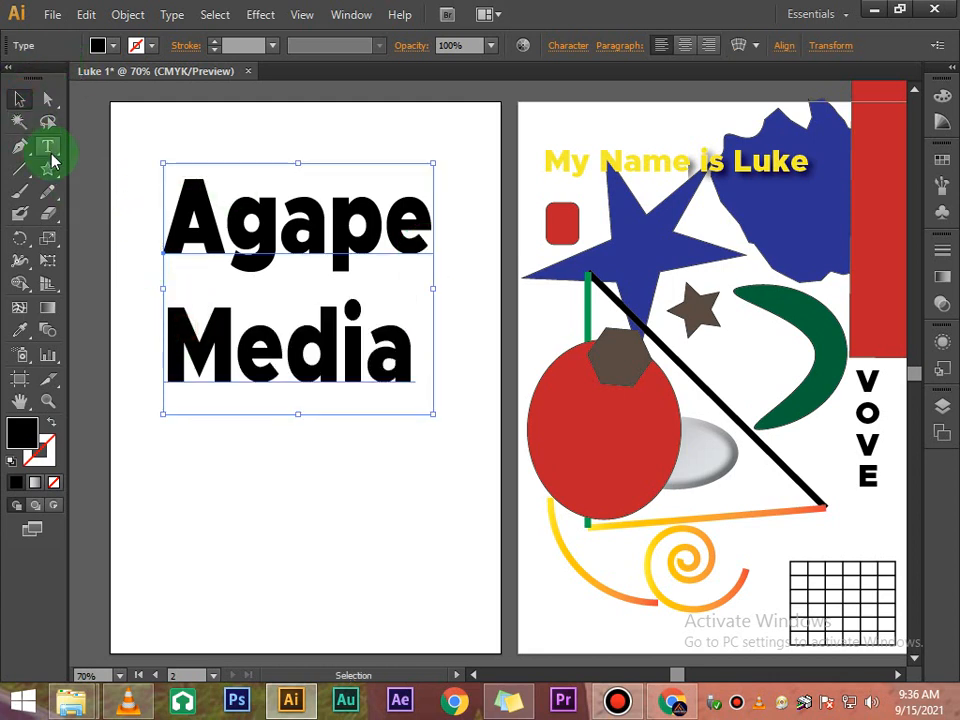
left_click(47, 148)
left_click(273, 220)
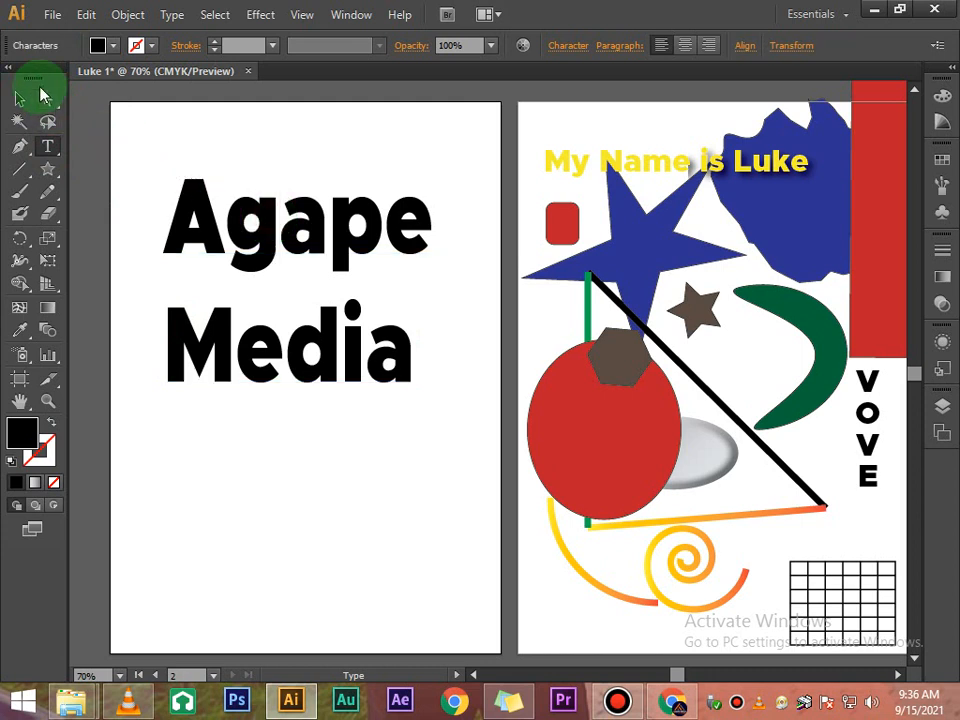
left_click(21, 98)
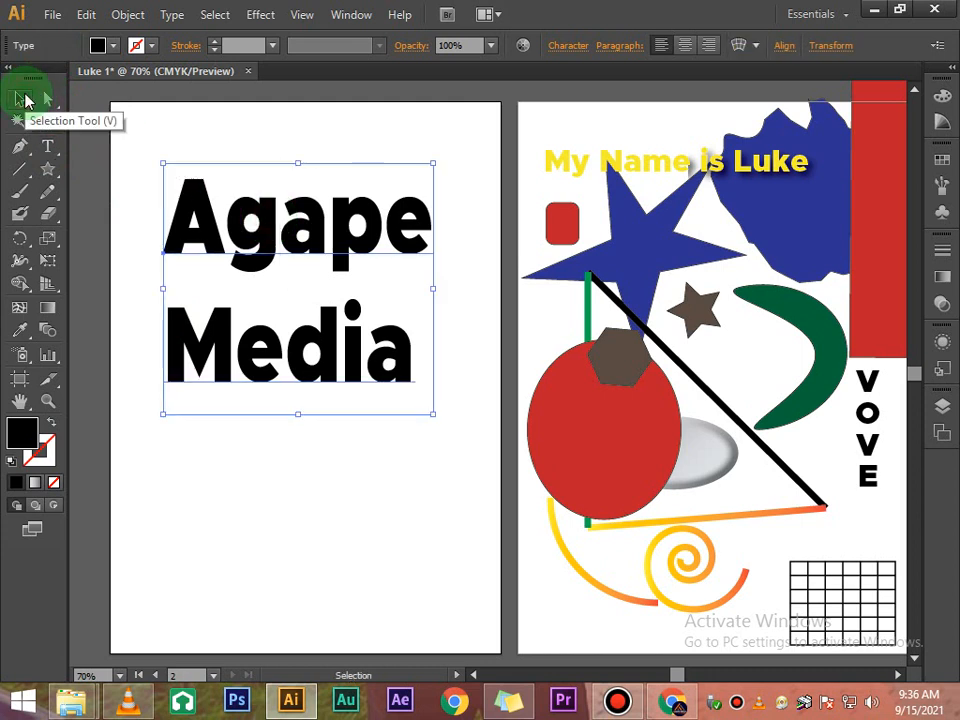
left_click(236, 146)
left_click(208, 189)
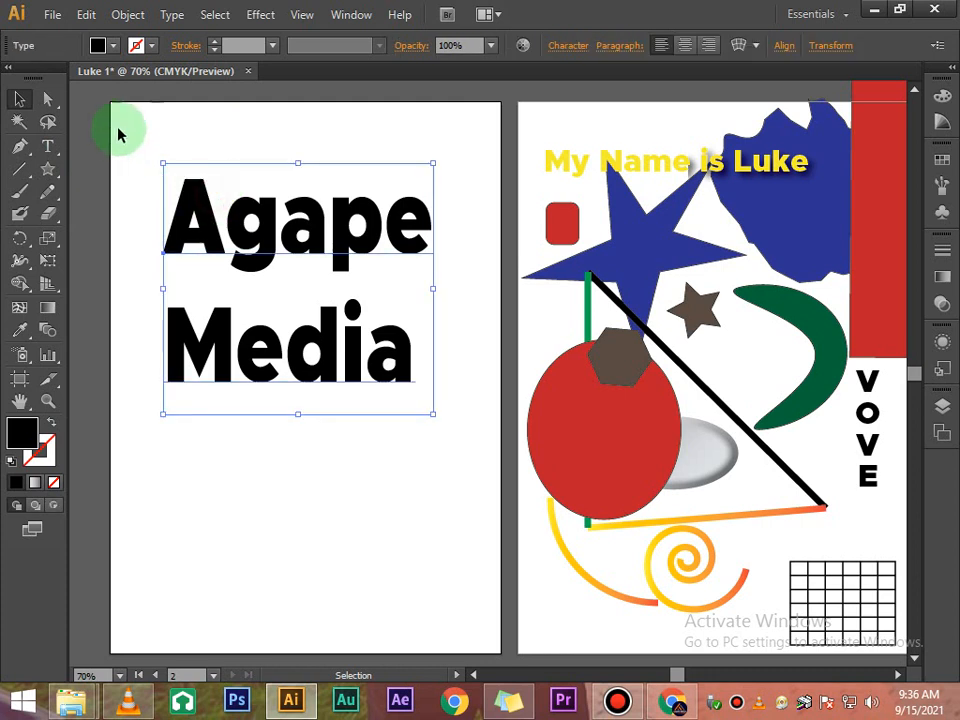
left_click(577, 47)
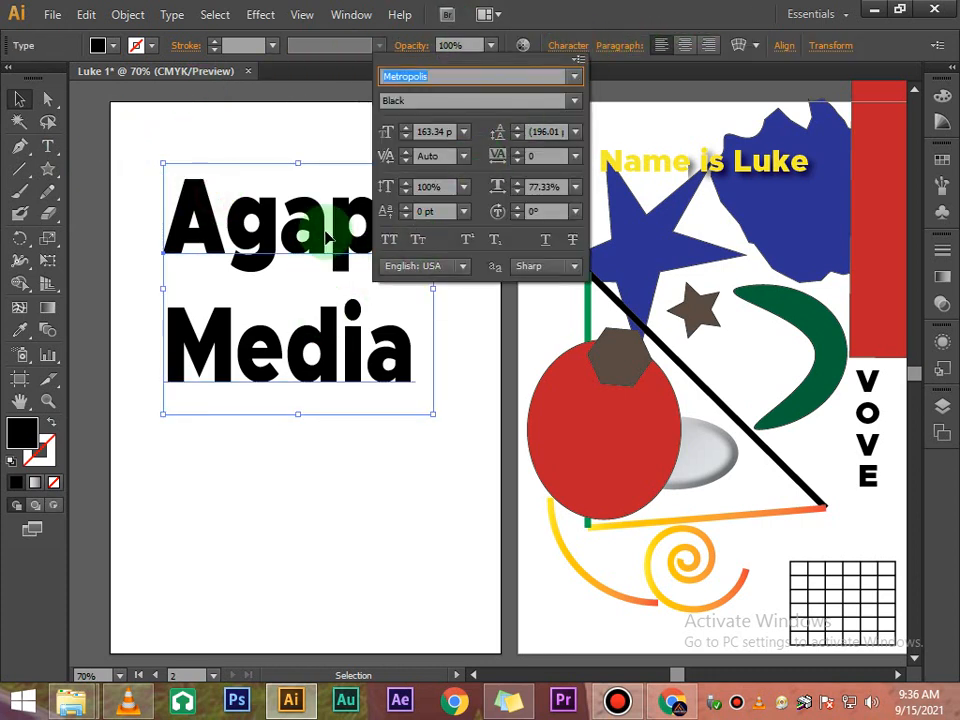
left_click(575, 136)
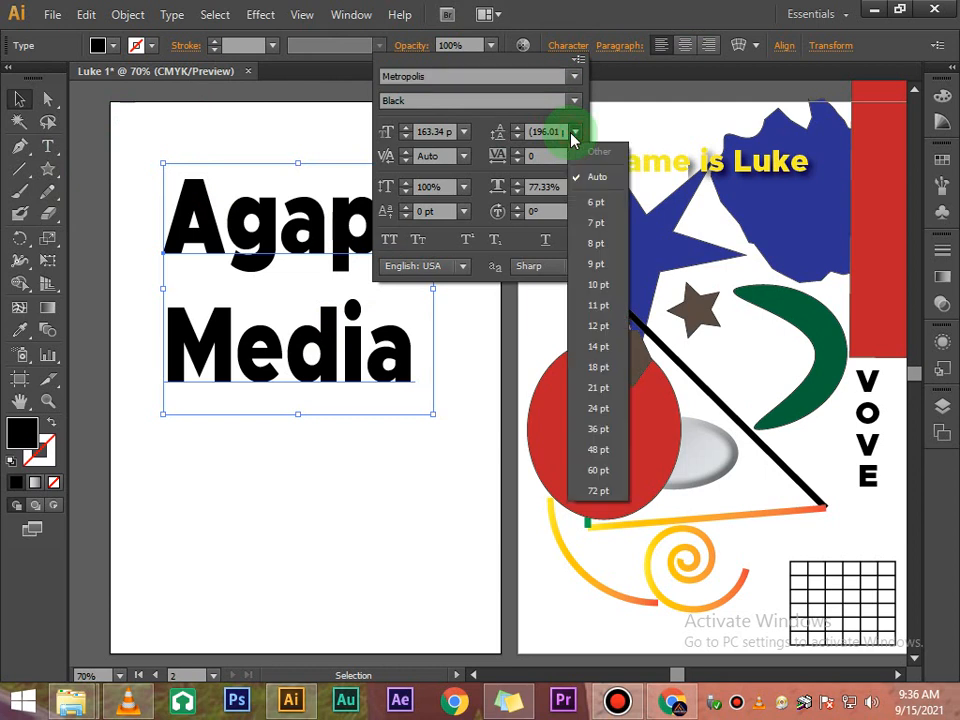
left_click(599, 208)
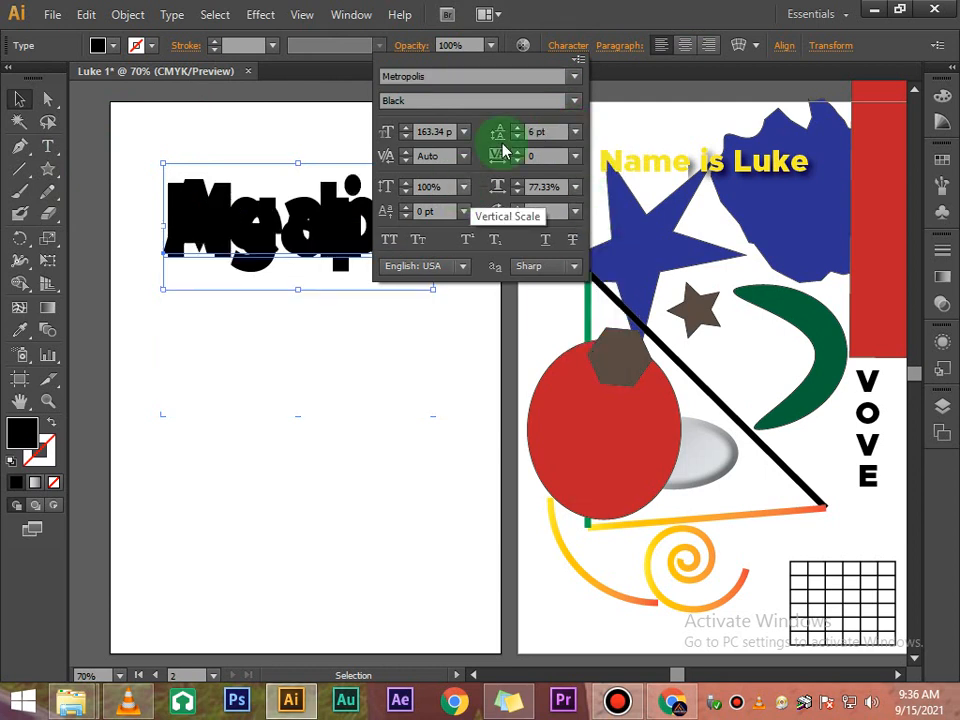
left_click(575, 131)
left_click(597, 285)
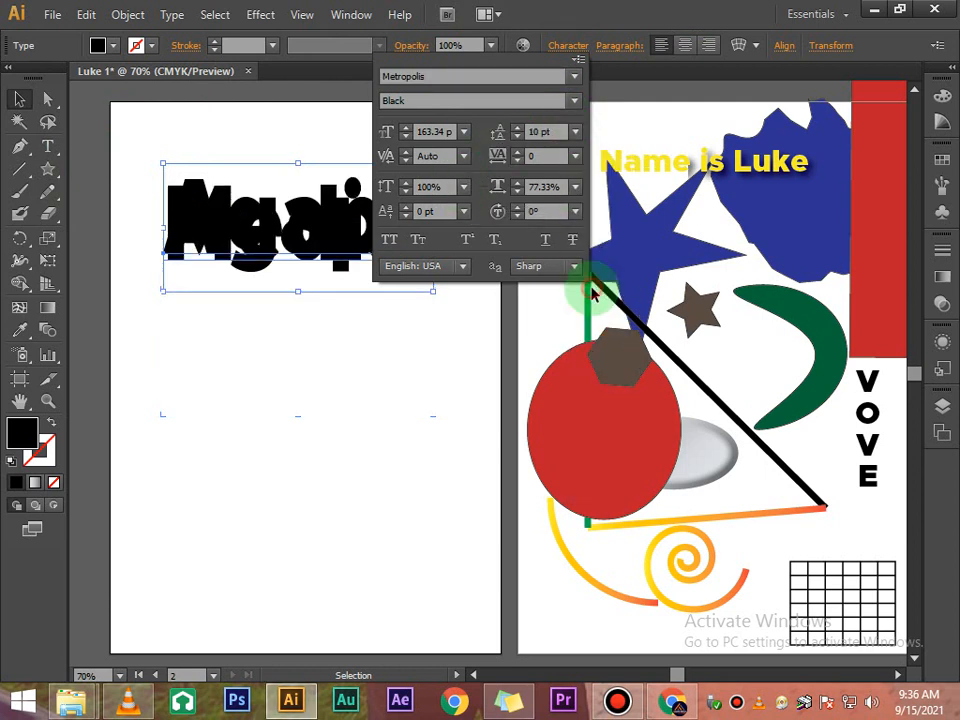
left_click(575, 134)
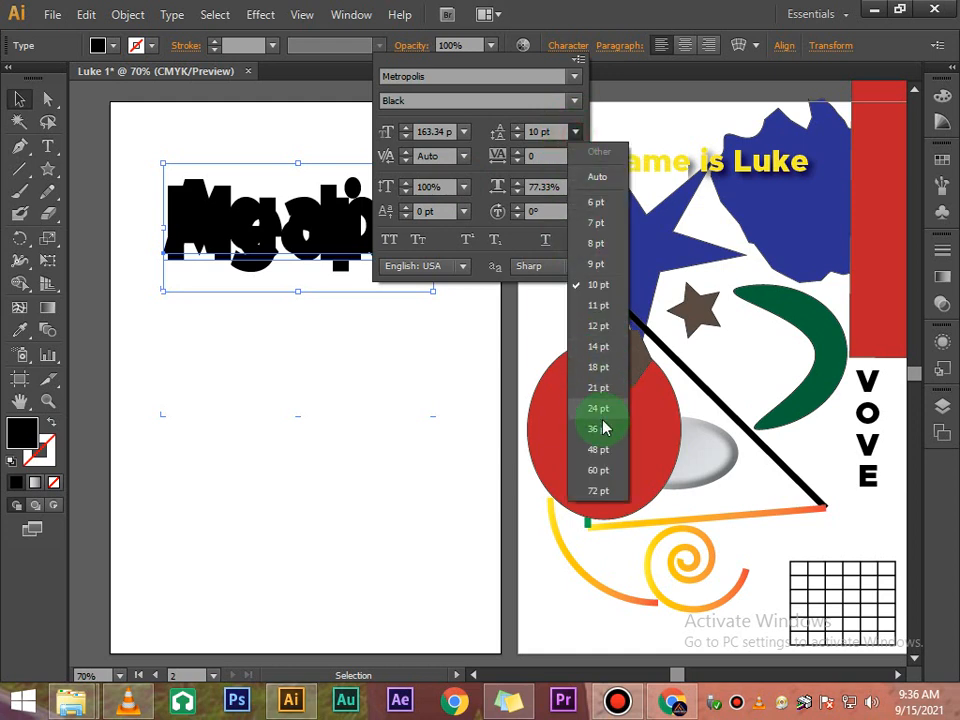
left_click(598, 470)
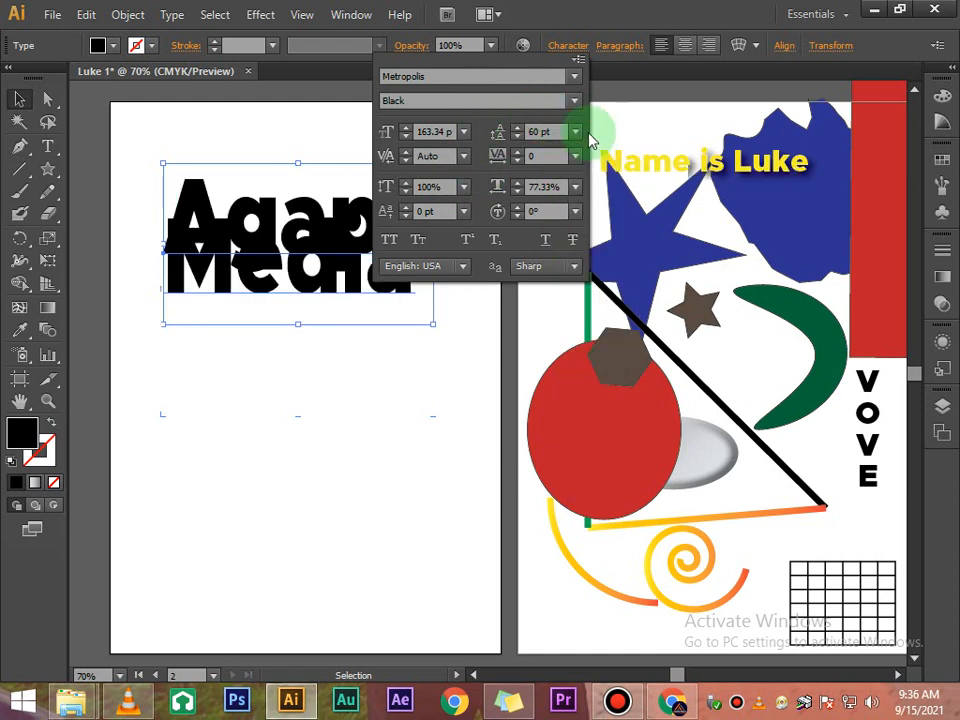
left_click(575, 131)
left_click(590, 488)
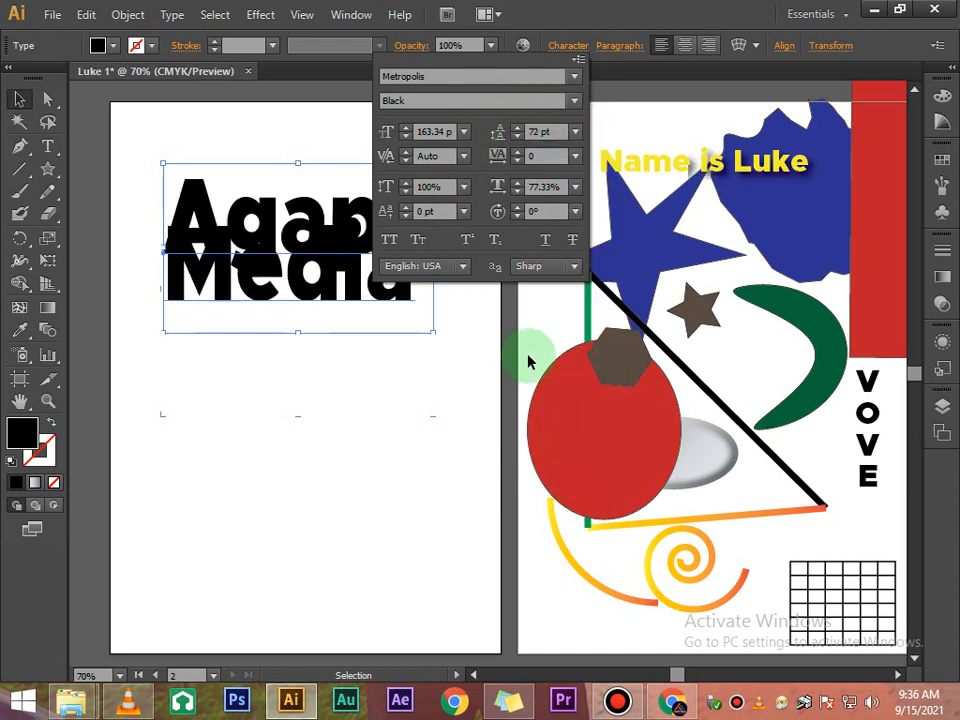
left_click(518, 128)
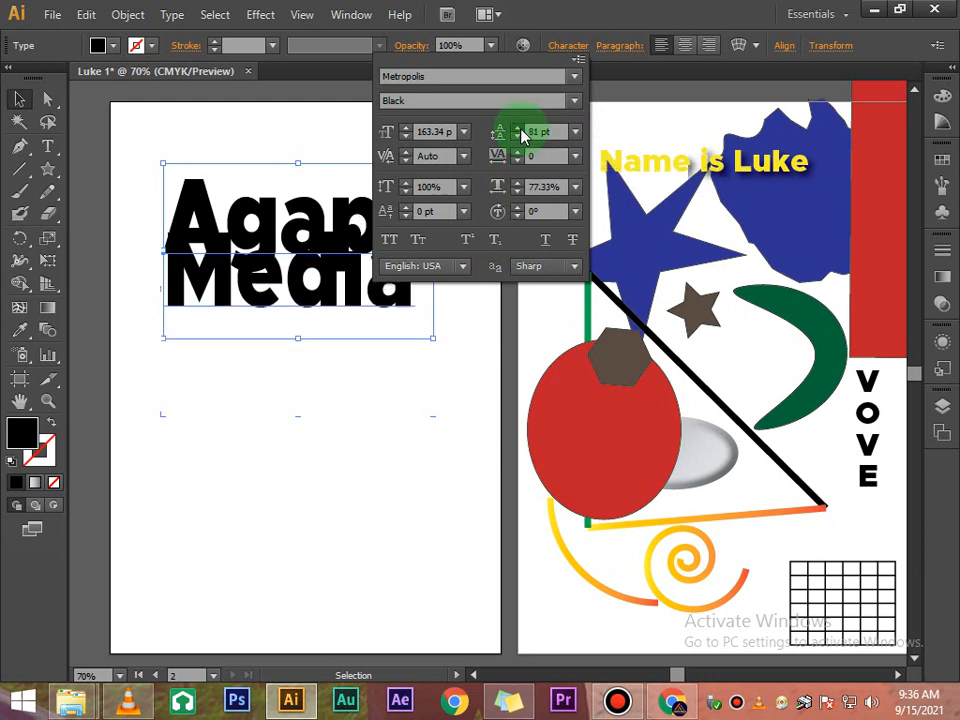
left_click_drag(520, 129, 520, 129)
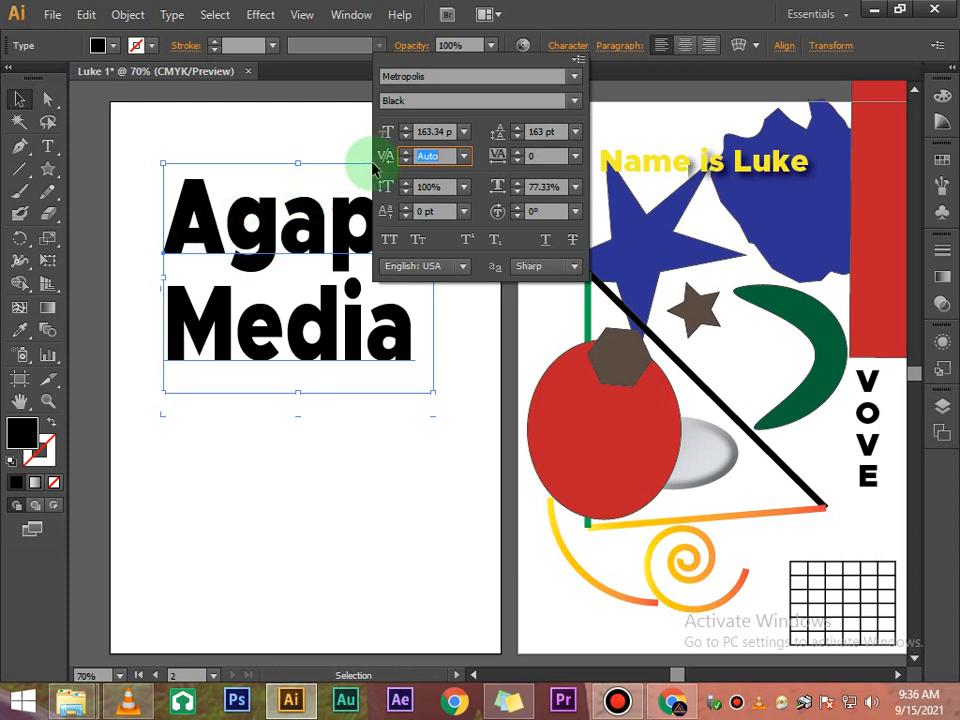
- Try to change the kerning of the whole Agape Media text object
left_click(464, 157)
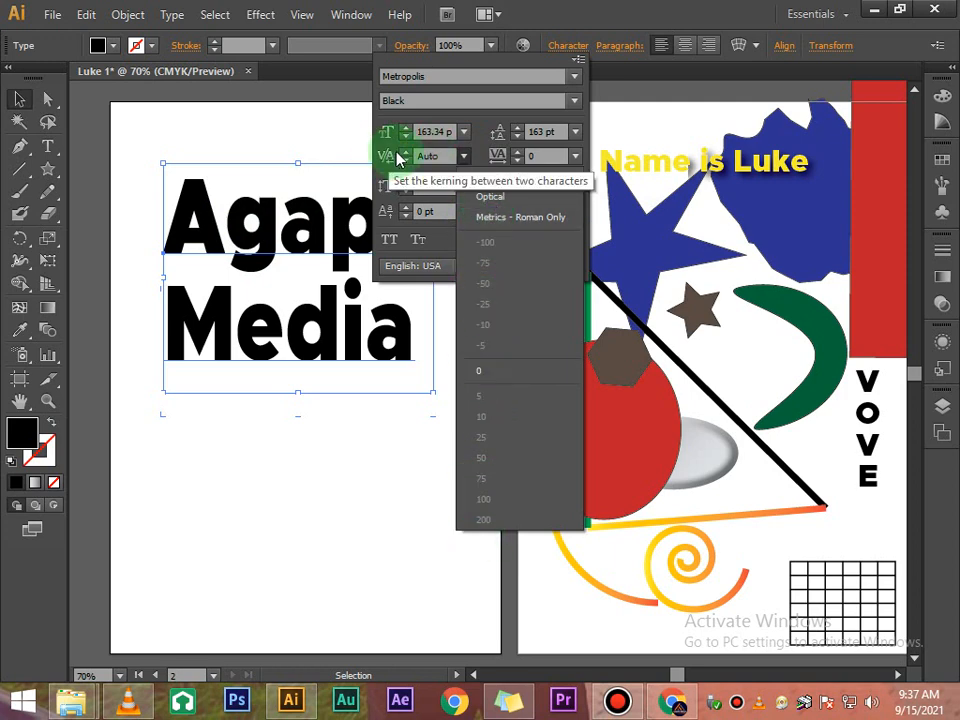
left_click(403, 154)
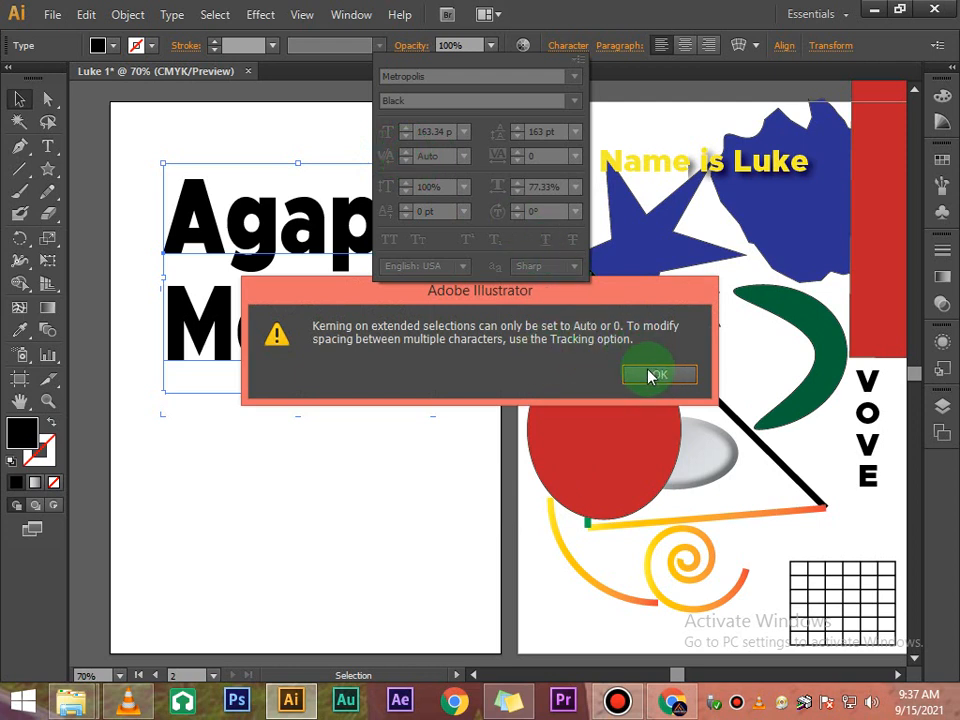
left_click(650, 375)
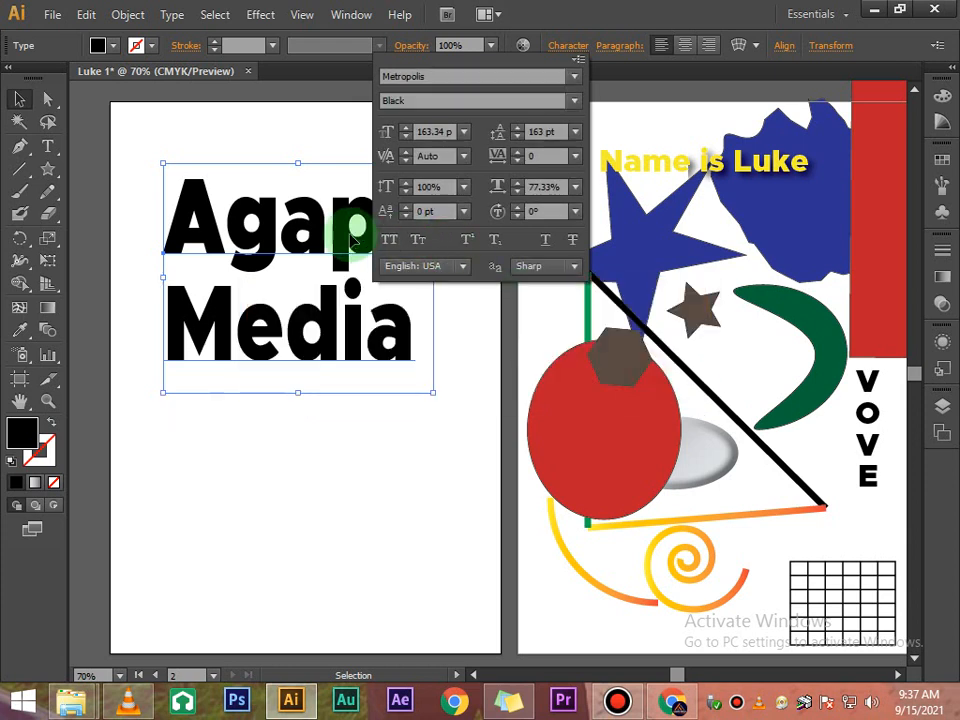
- Select the word Agape inside the text and set its kerning to Metrics - Roman Only
left_click(313, 260)
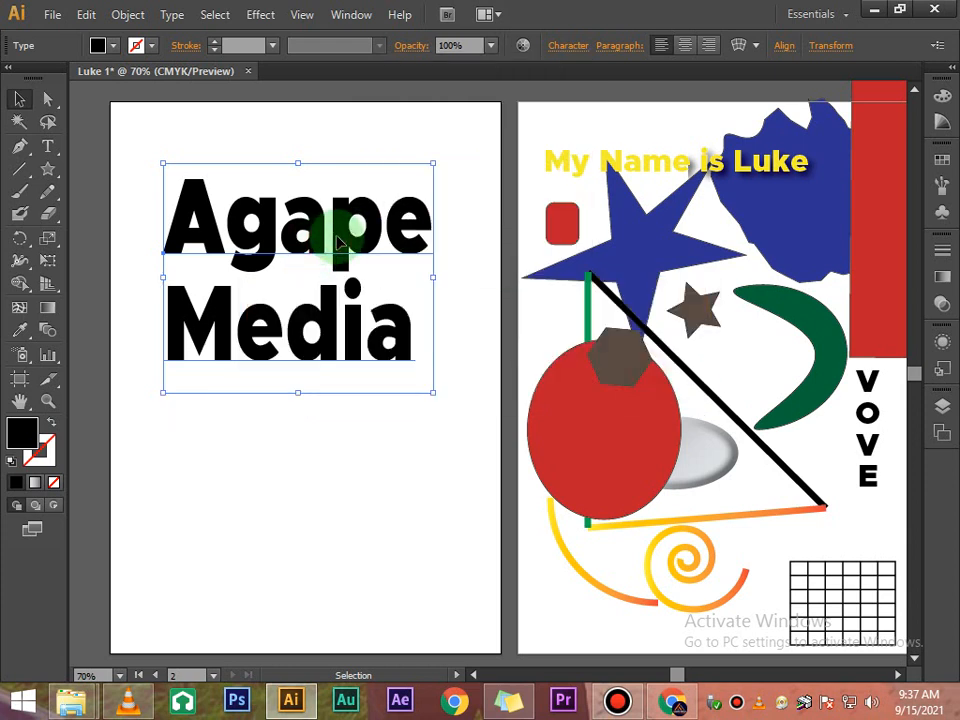
left_click(338, 240)
left_click_drag(182, 214, 446, 164)
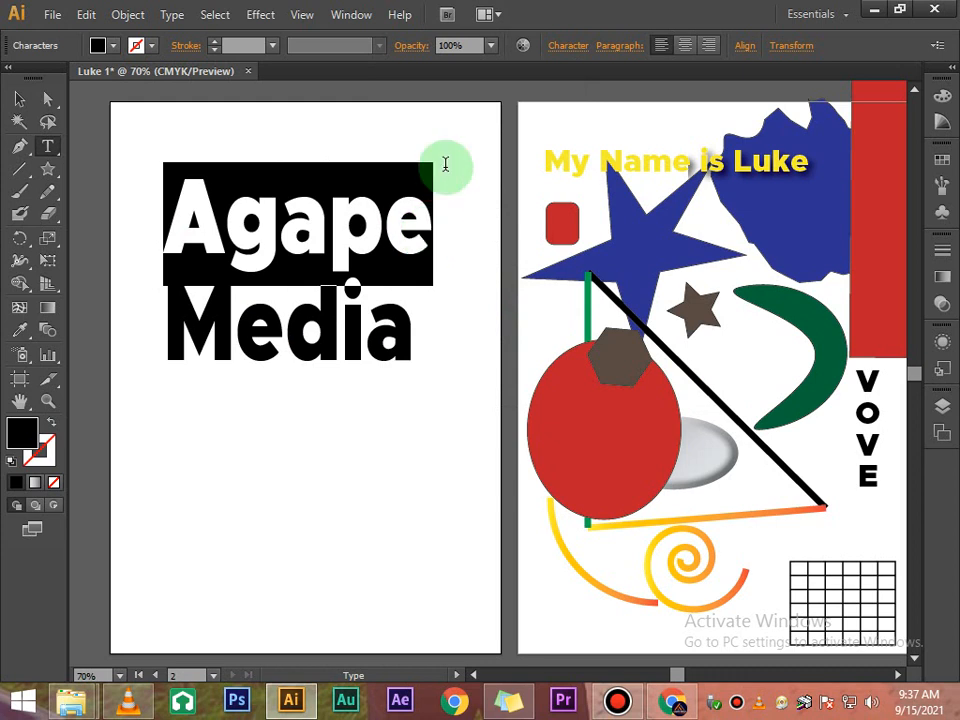
left_click(567, 47)
left_click(463, 158)
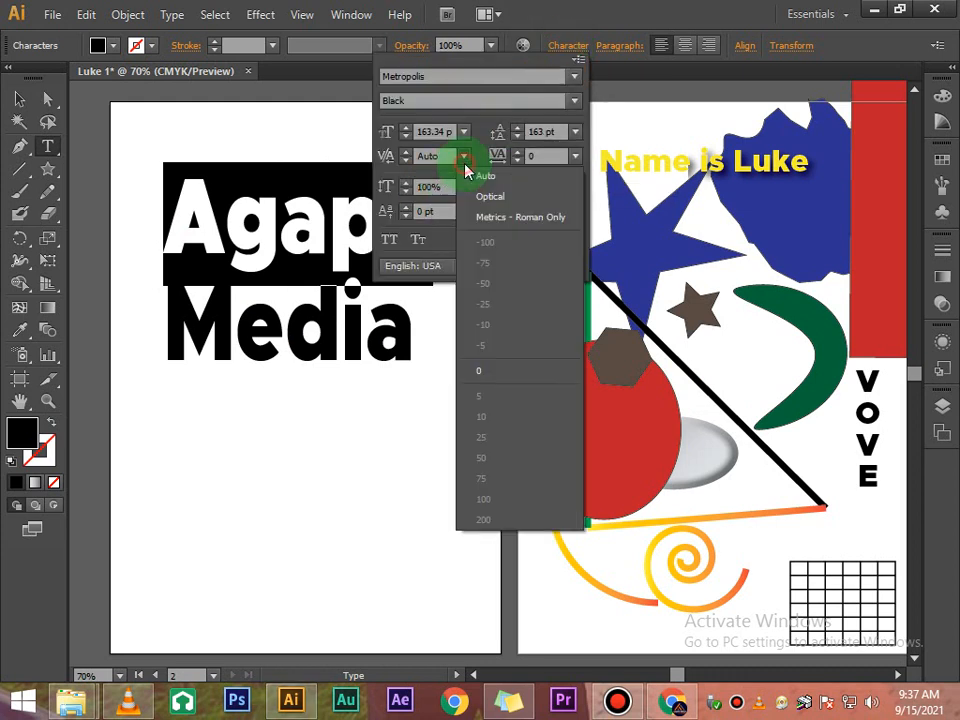
left_click(492, 218)
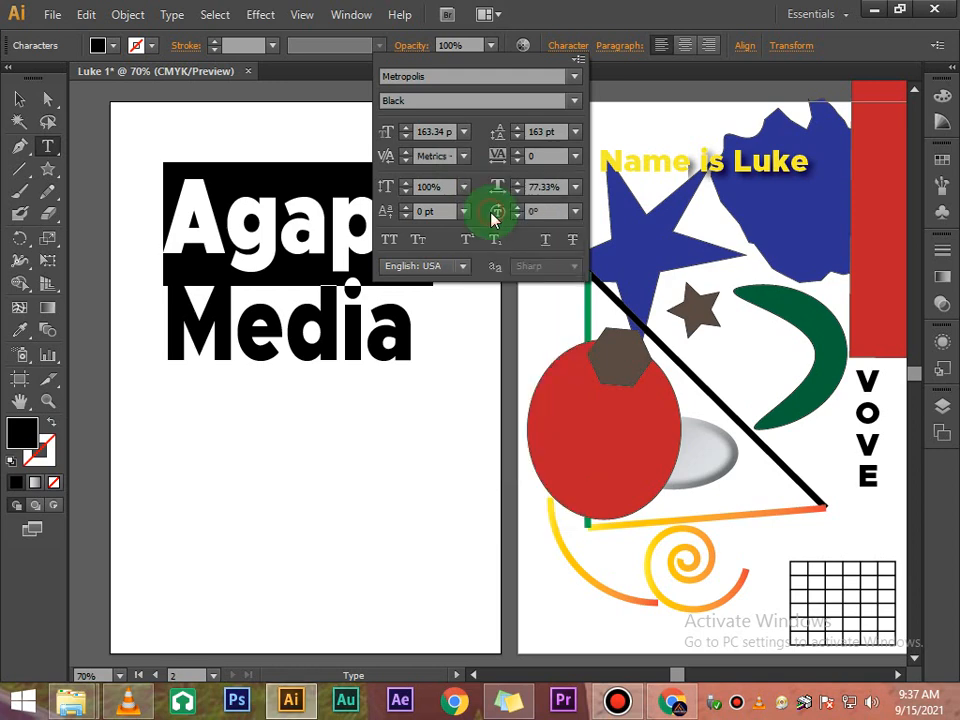
left_click(406, 157)
left_click(658, 374)
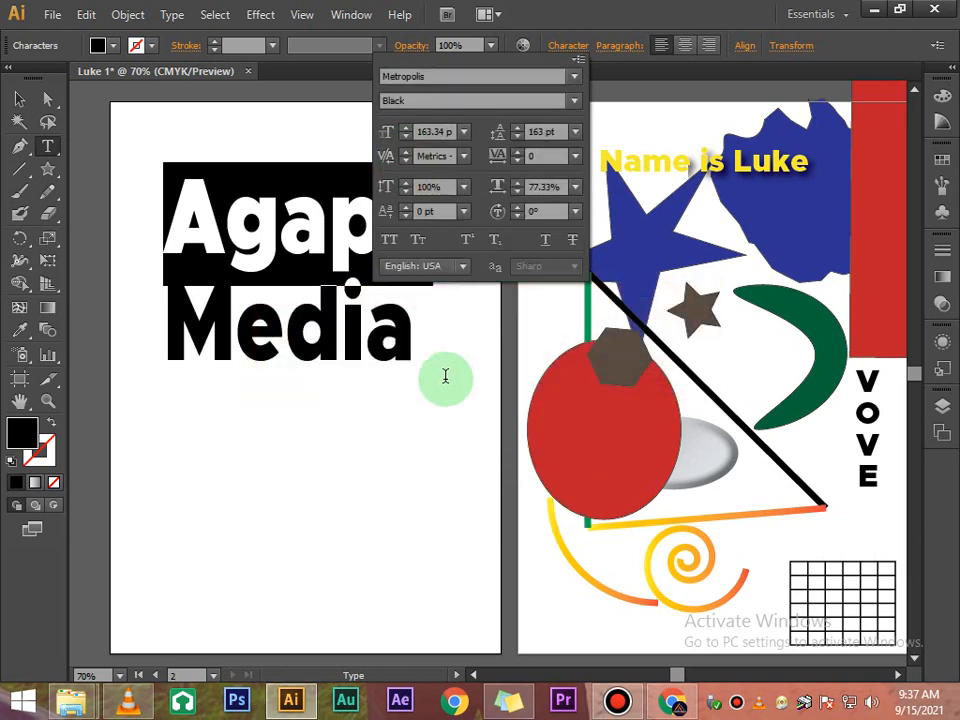
left_click(372, 335)
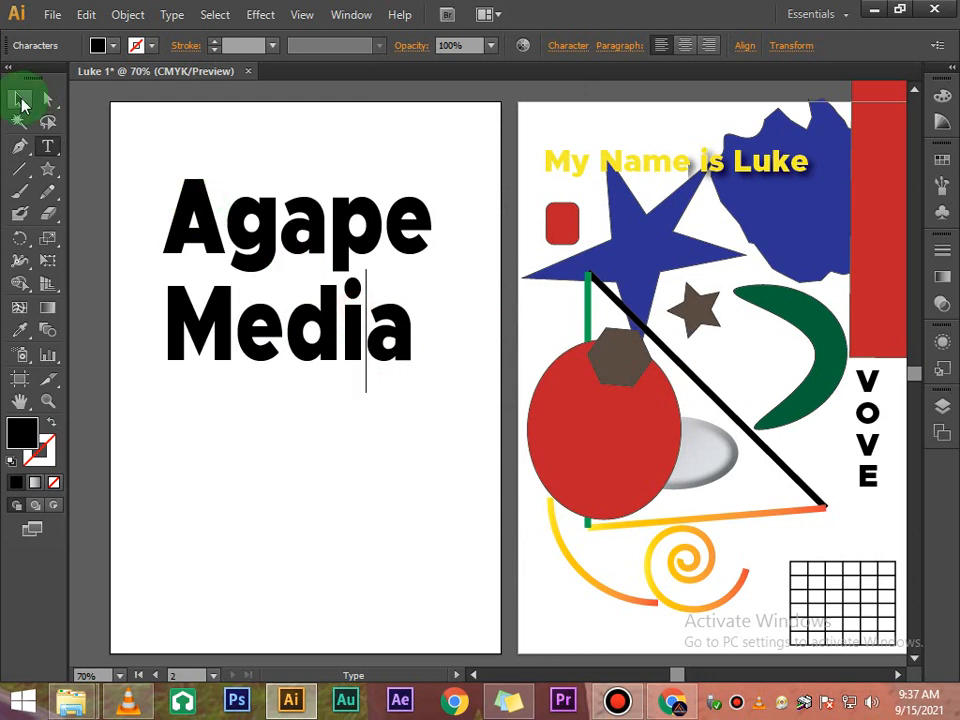
- Select the whole Agape Media text object and set its kerning to Auto
left_click(21, 99)
left_click(556, 45)
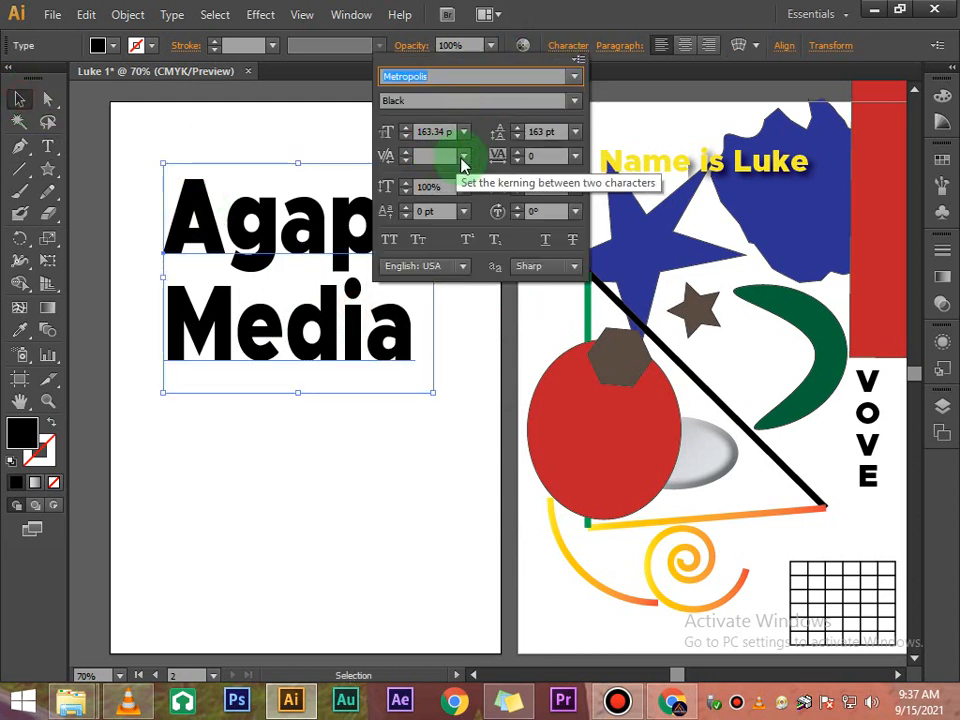
left_click(464, 155)
left_click(464, 155)
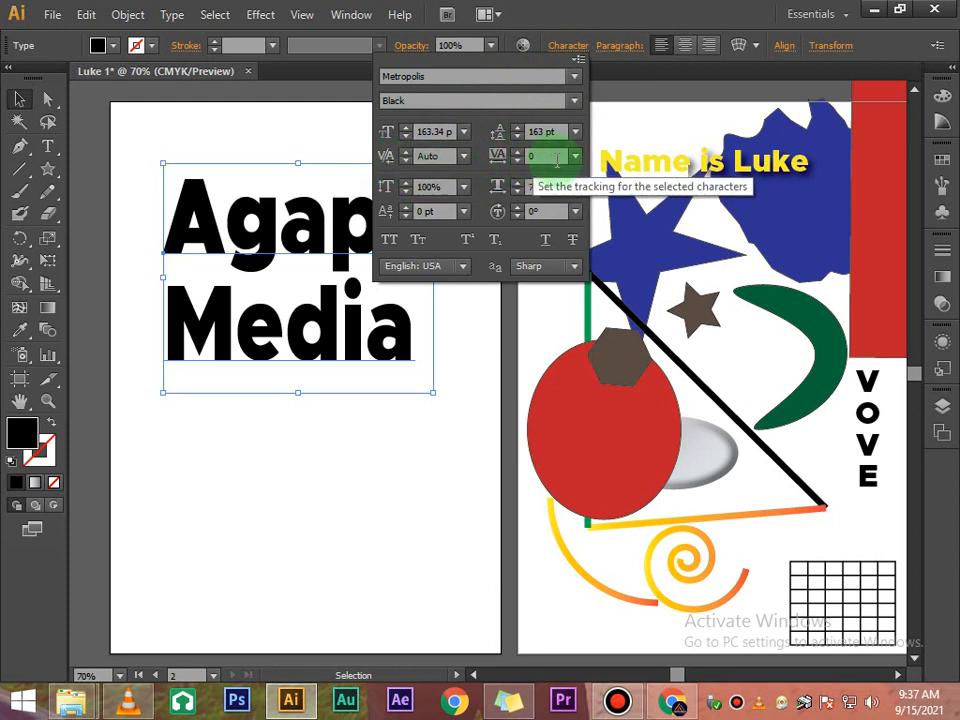
- Set the tracking of the Agape Media text to 200
left_click(575, 157)
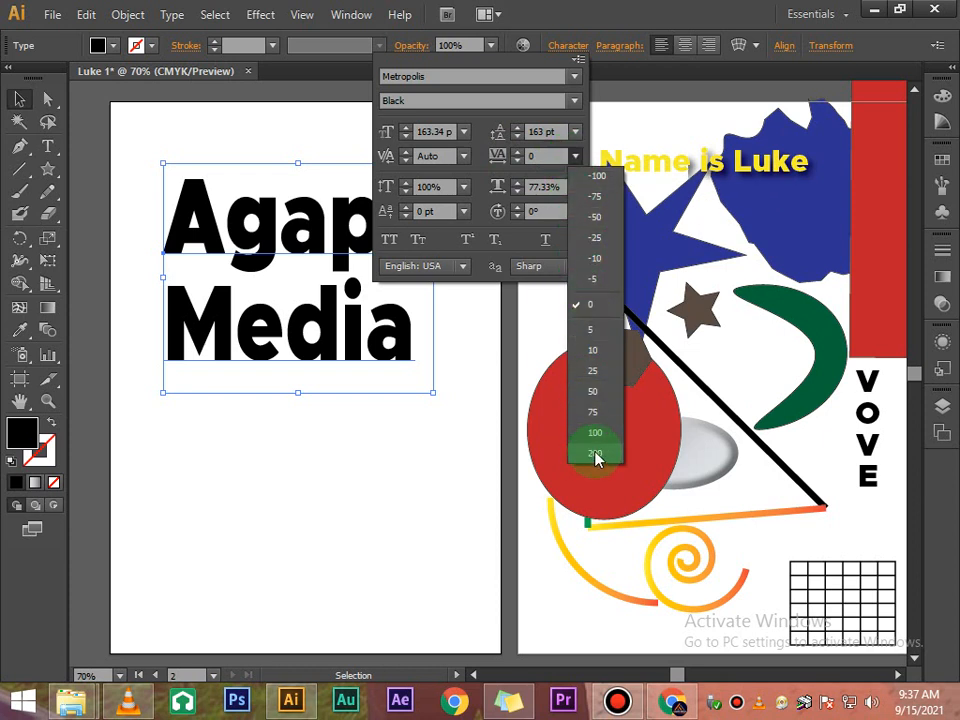
left_click(605, 396)
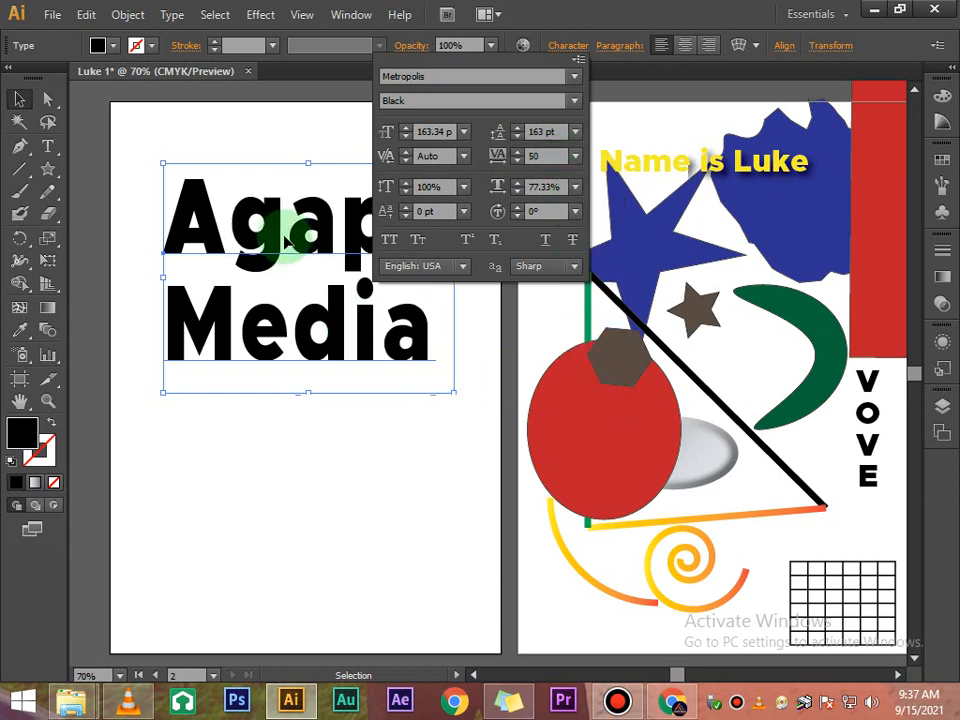
left_click(578, 155)
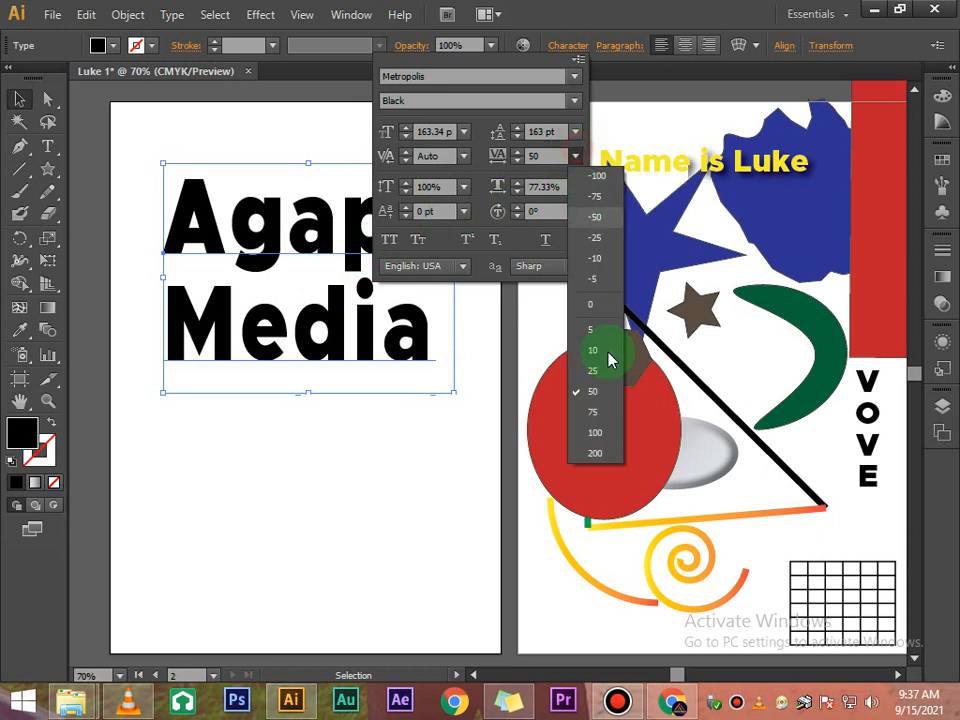
left_click(606, 438)
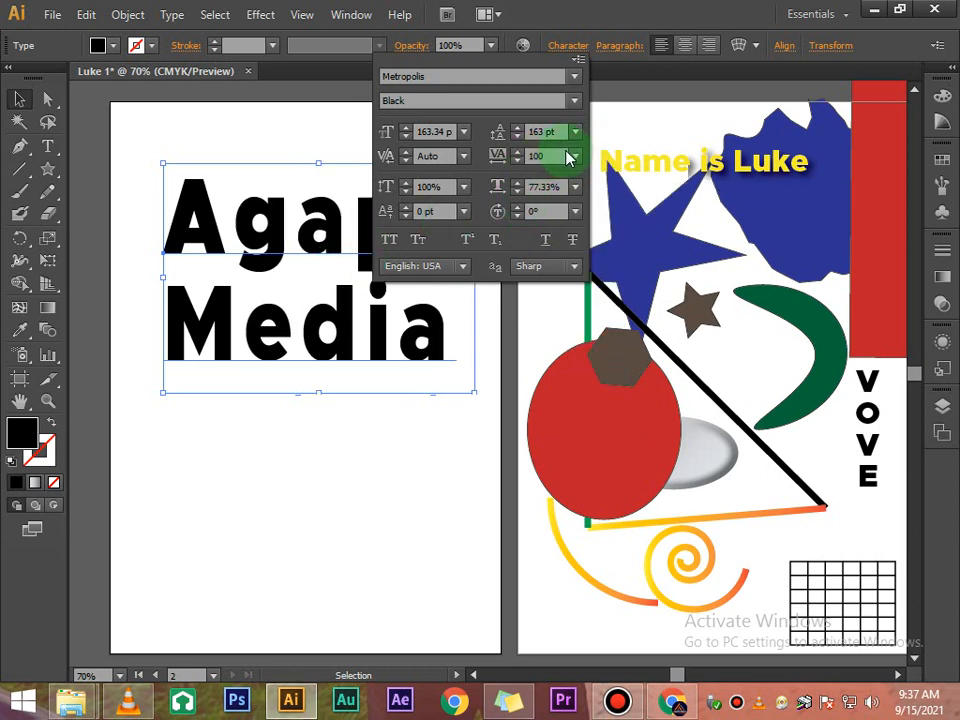
left_click(576, 155)
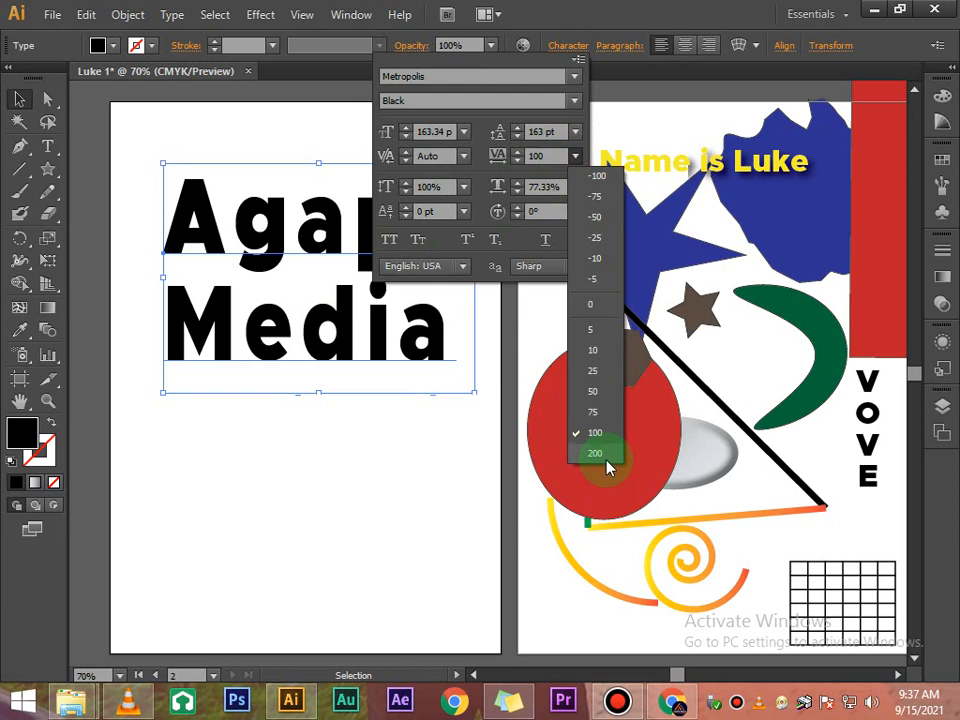
left_click(608, 457)
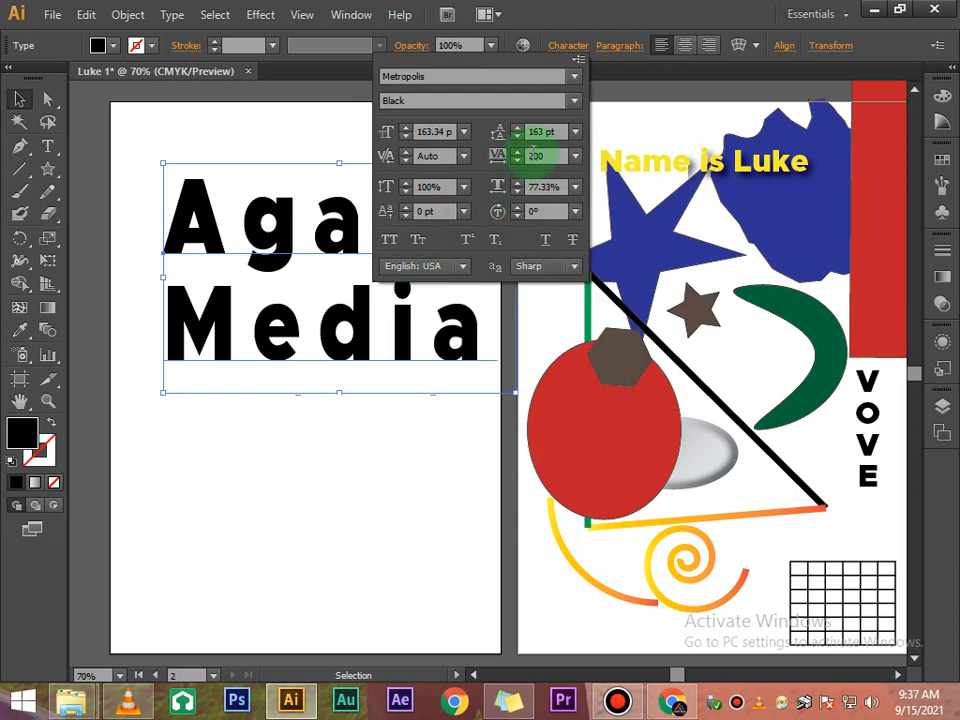
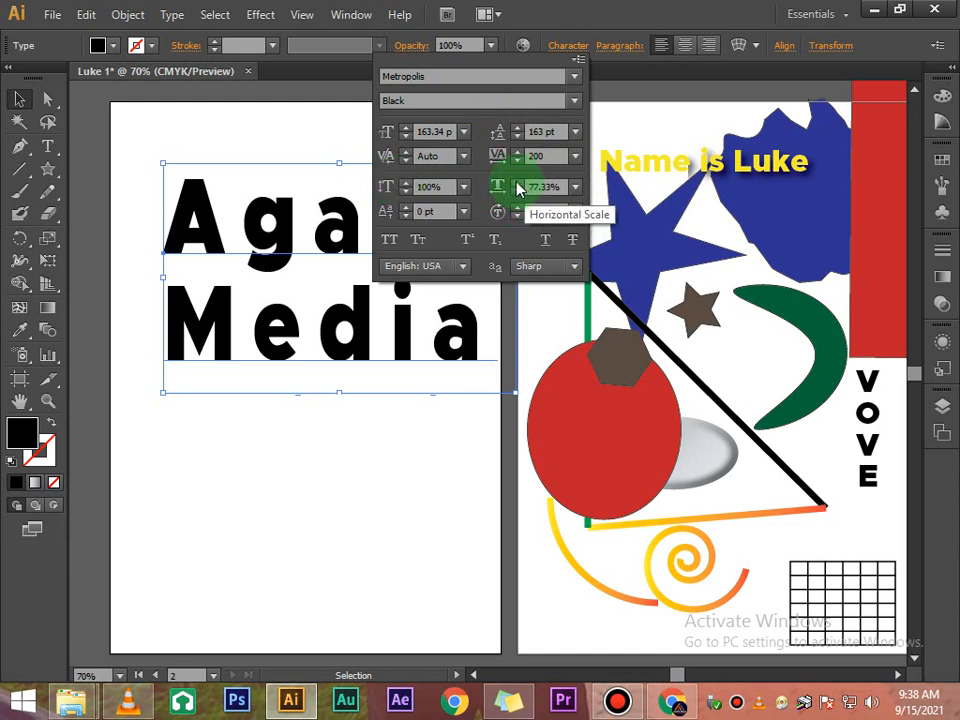
- Try a 175% horizontal scale on the Agape Media text, then set the horizontal scale to 100%
left_click(574, 188)
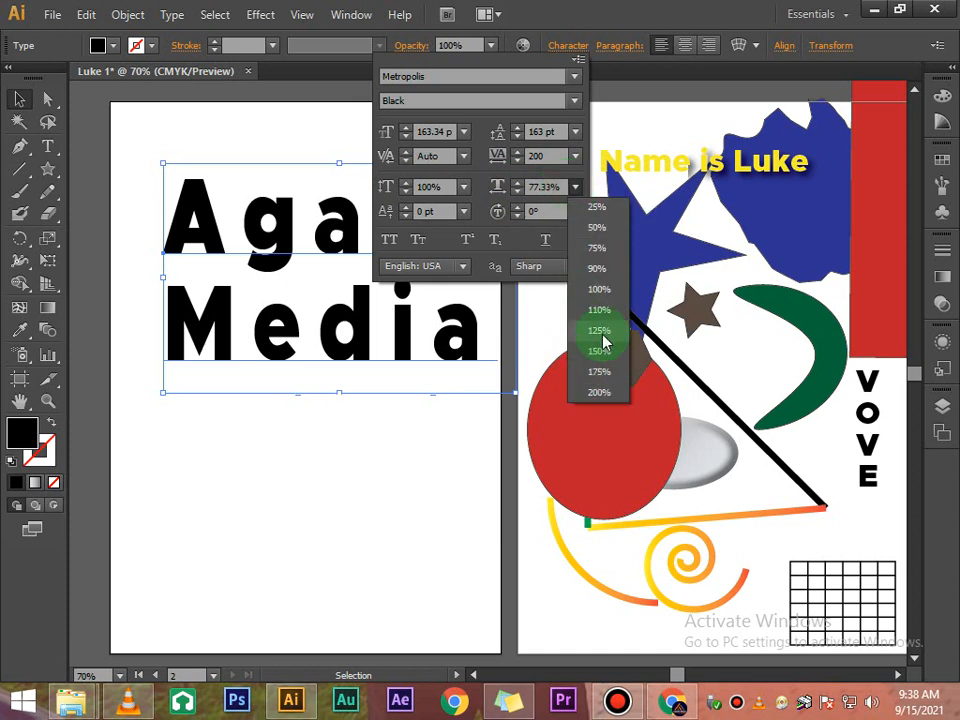
left_click(601, 372)
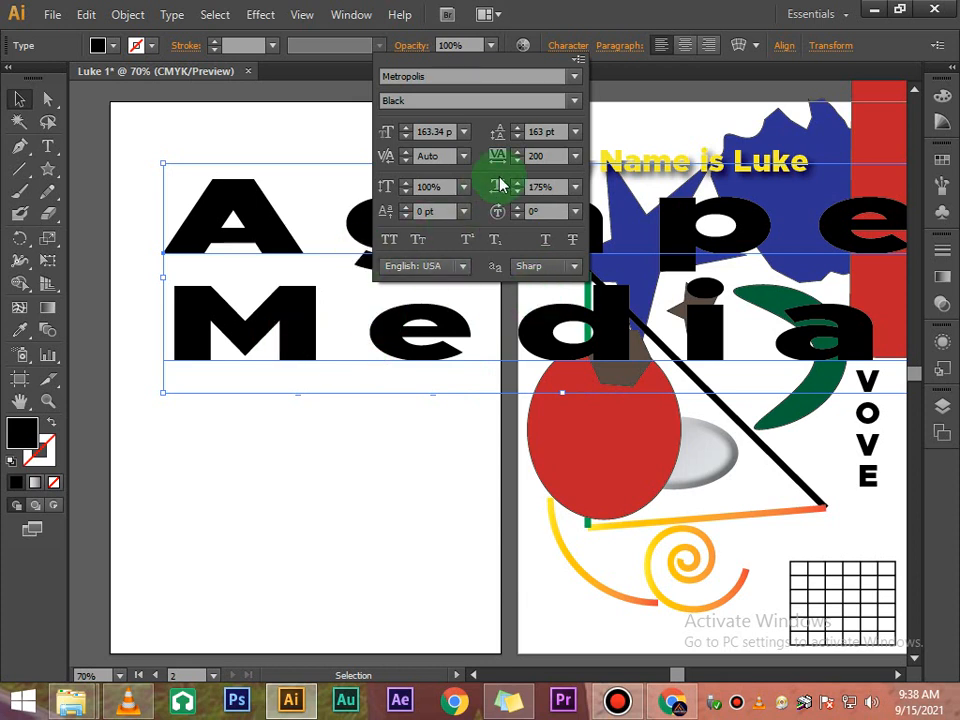
left_click(574, 187)
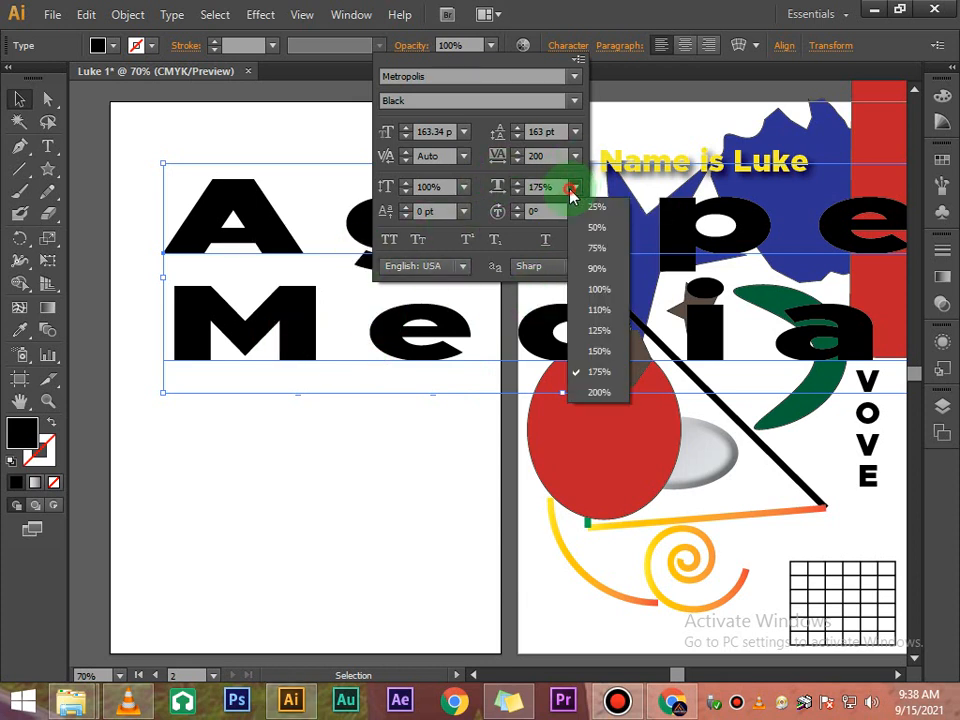
left_click(599, 290)
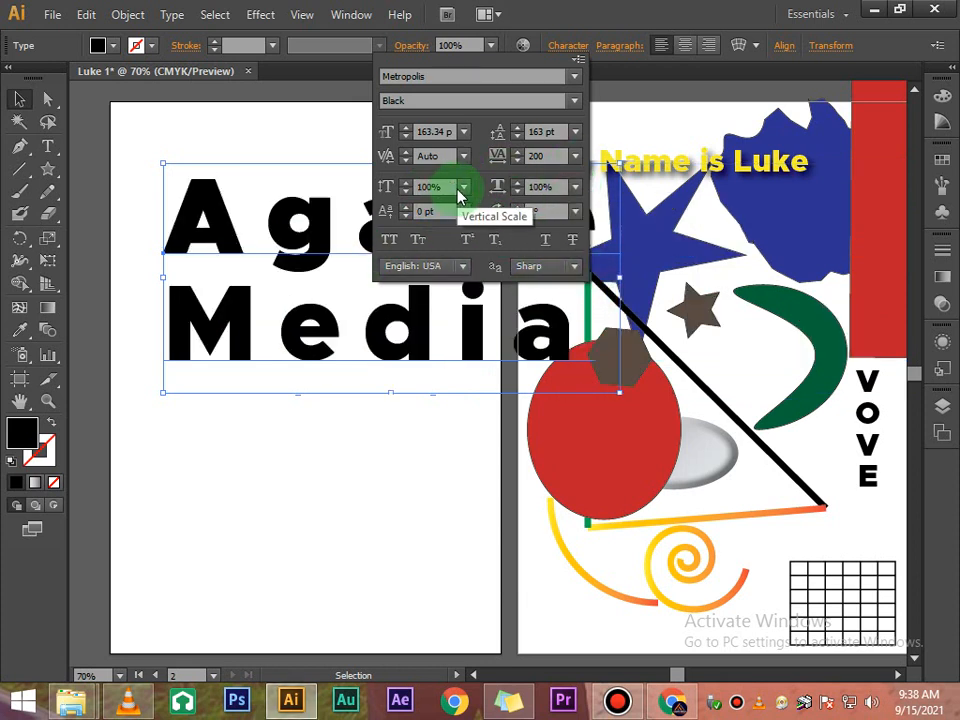
- Try a 25% vertical scale on the Agape Media text, then restore the vertical scale to 100%
left_click(463, 190)
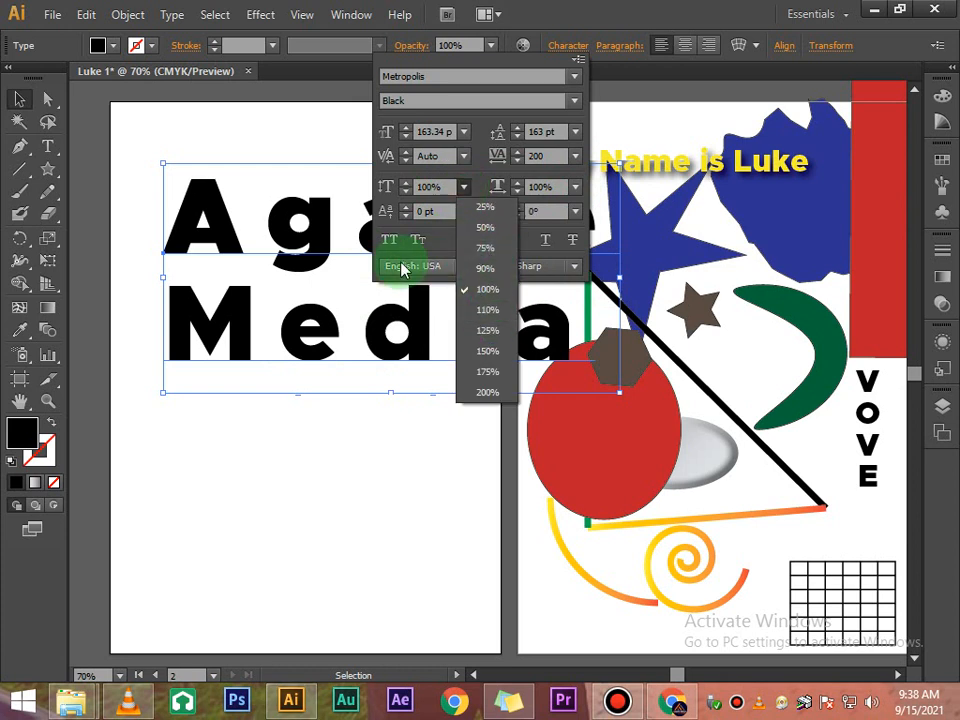
left_click(486, 207)
left_click(401, 390)
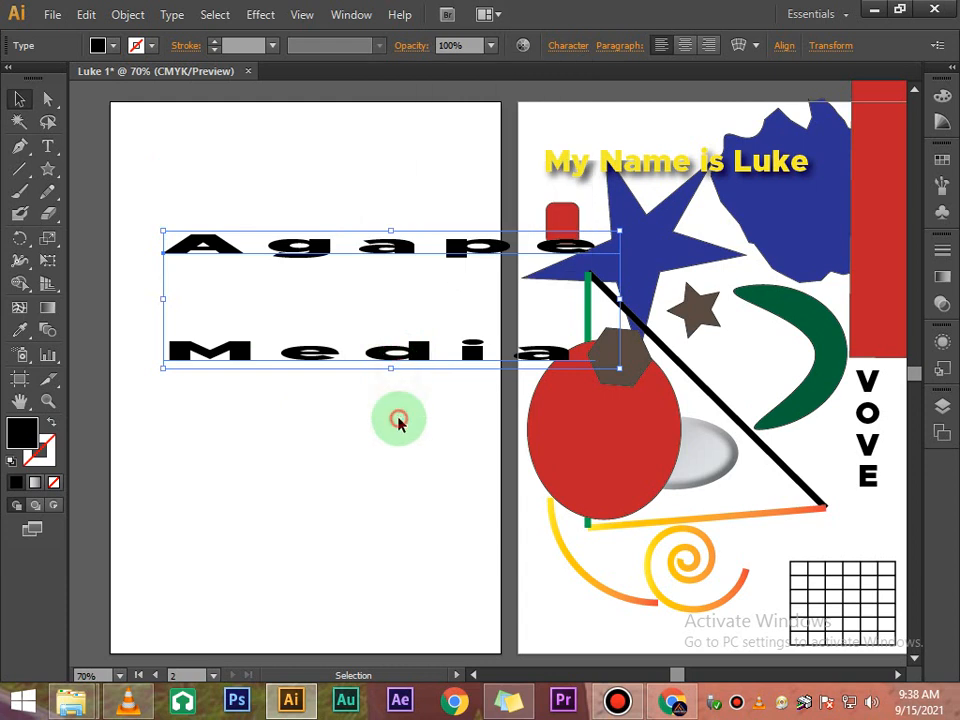
left_click(401, 420)
left_click(401, 252)
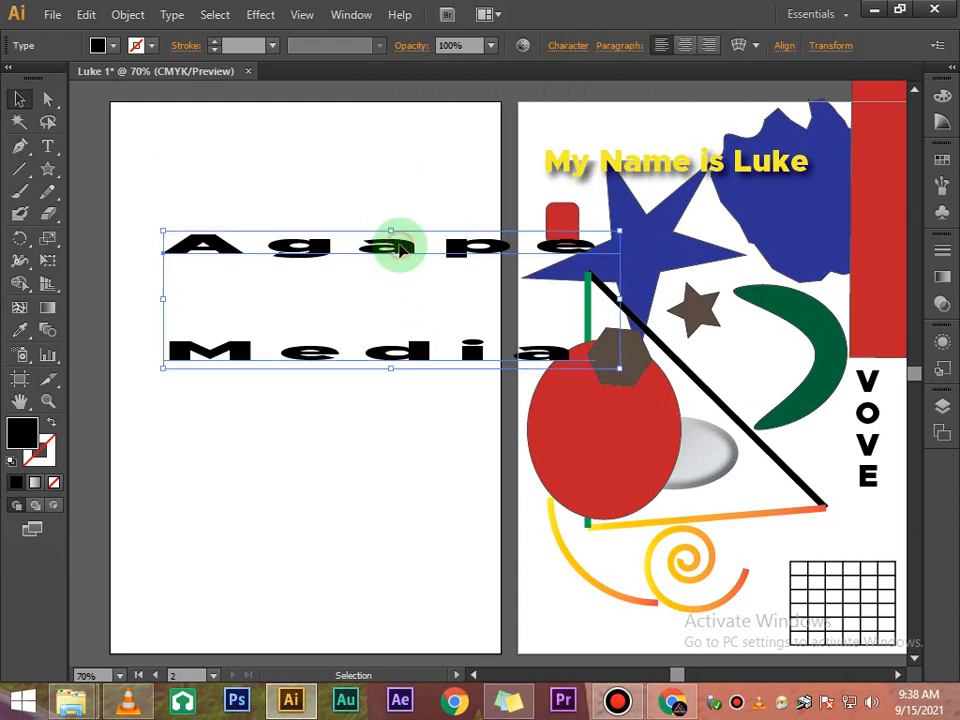
left_click(577, 47)
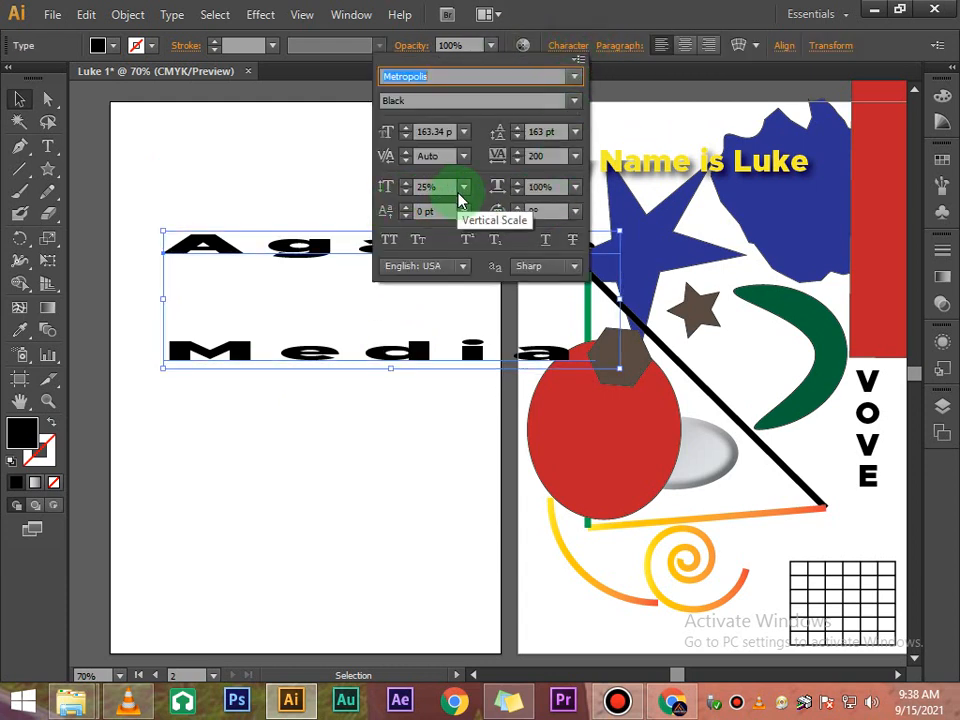
left_click(462, 189)
left_click(487, 291)
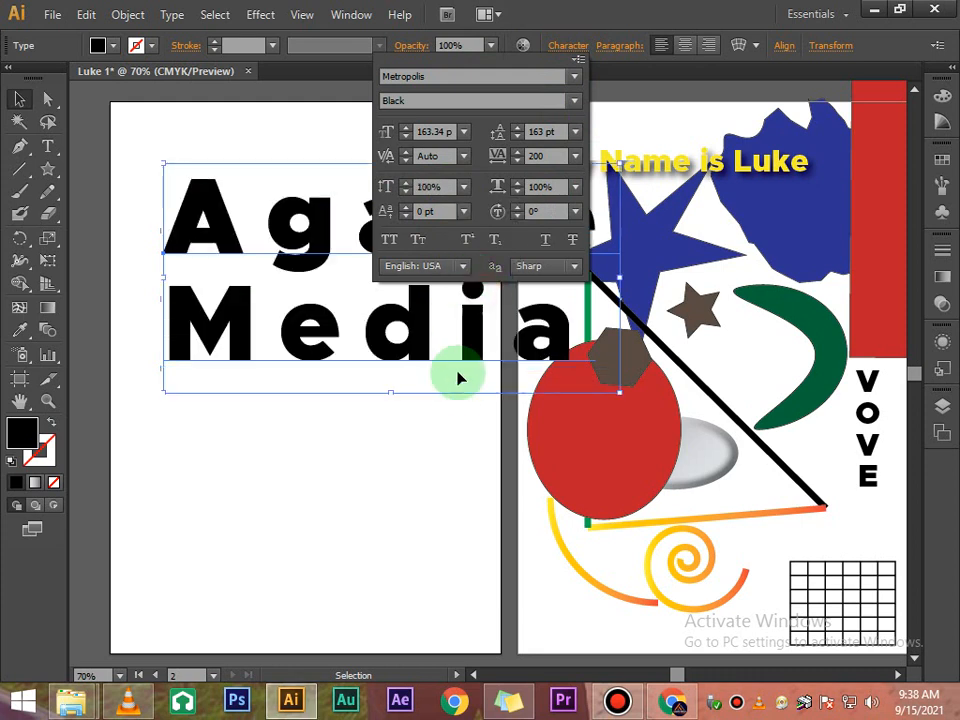
left_click(457, 385)
- Select the letter g in Agape and raise its baseline shift above the line
left_click(566, 46)
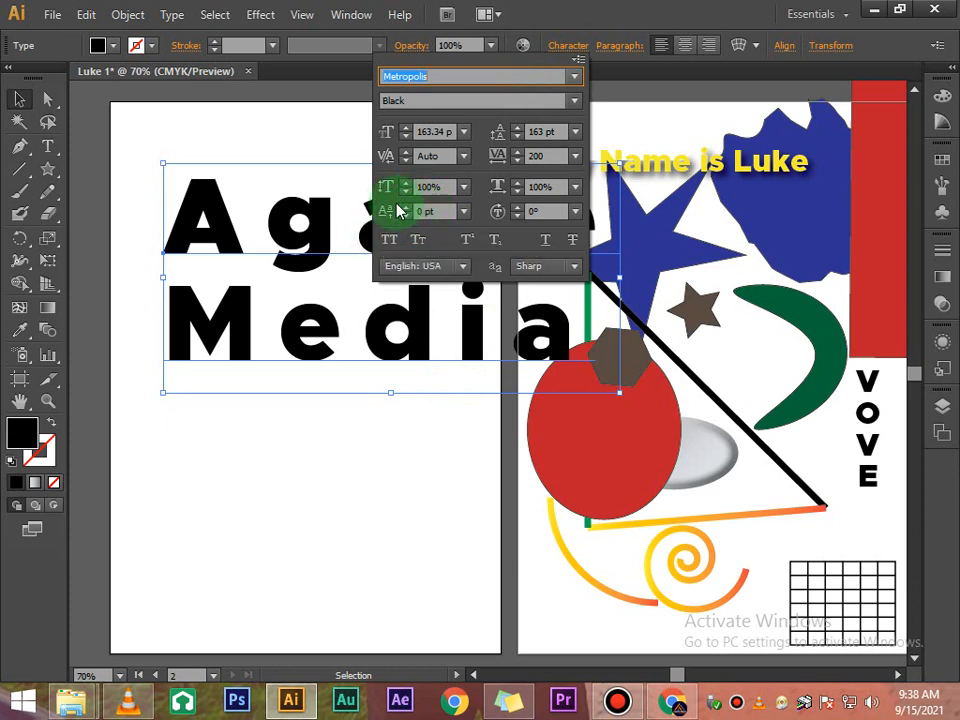
left_click(282, 256)
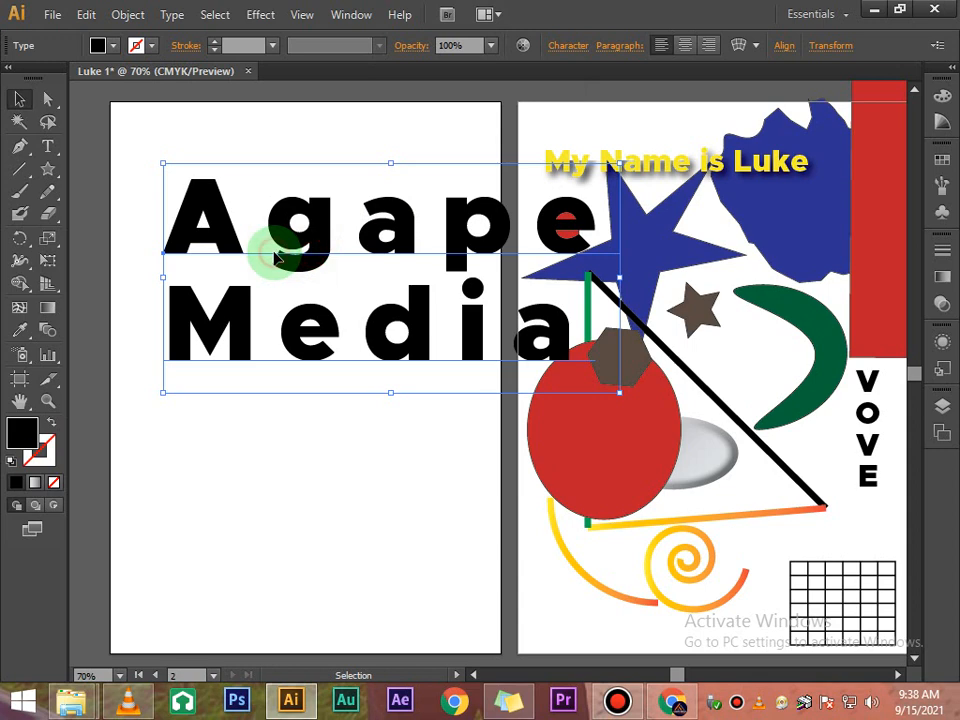
triple_click(270, 231)
left_click(270, 219)
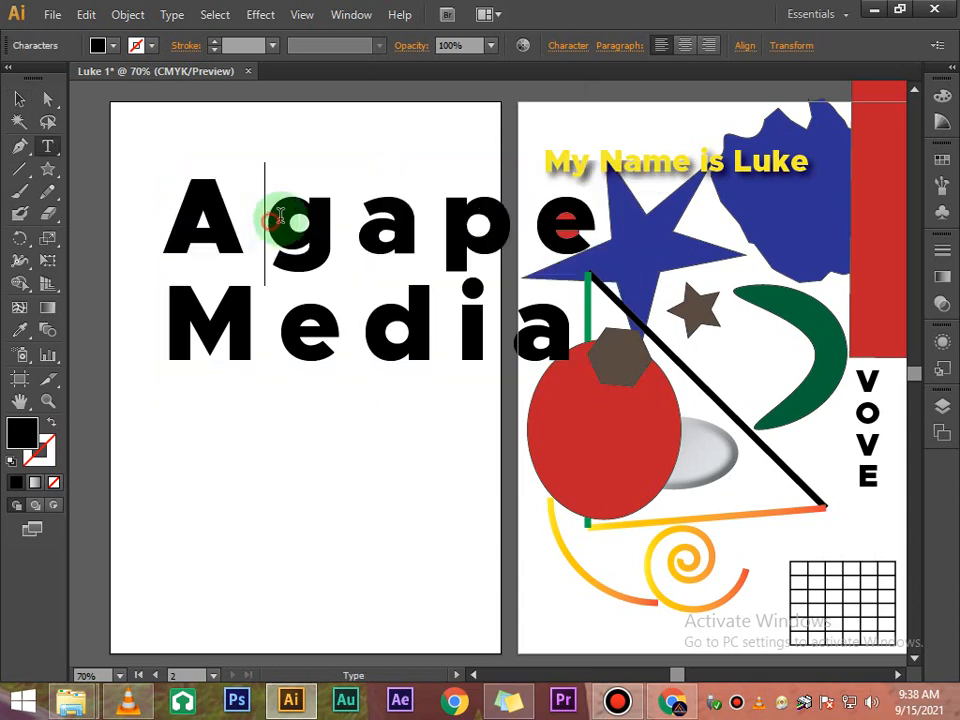
double_click(285, 221)
left_click(289, 219)
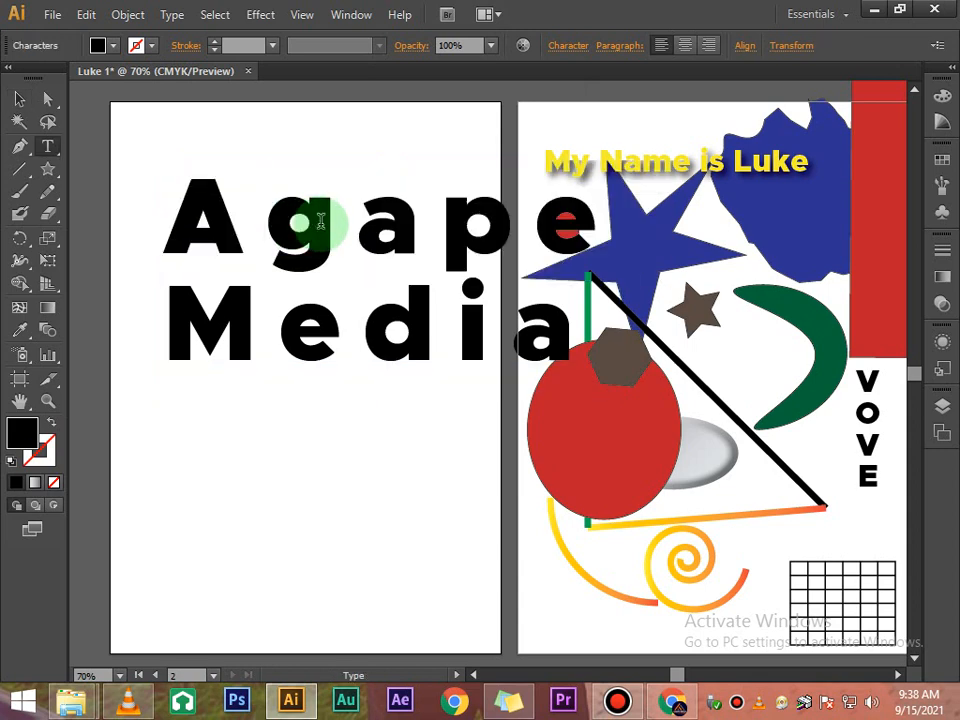
double_click(321, 222)
left_click(322, 222)
left_click_drag(334, 224, 302, 228)
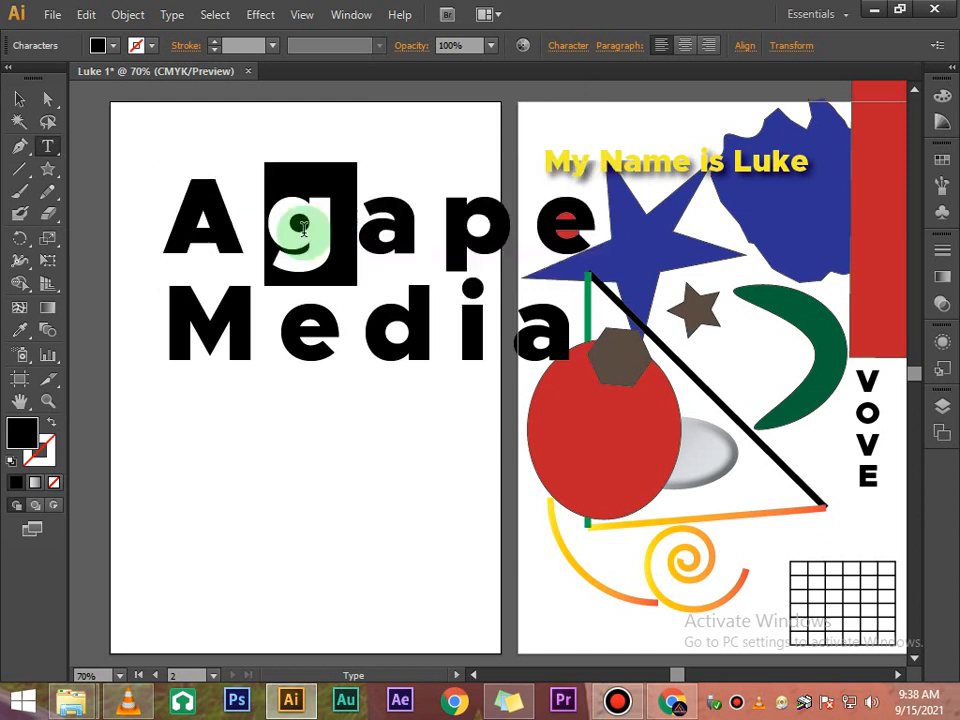
left_click(566, 46)
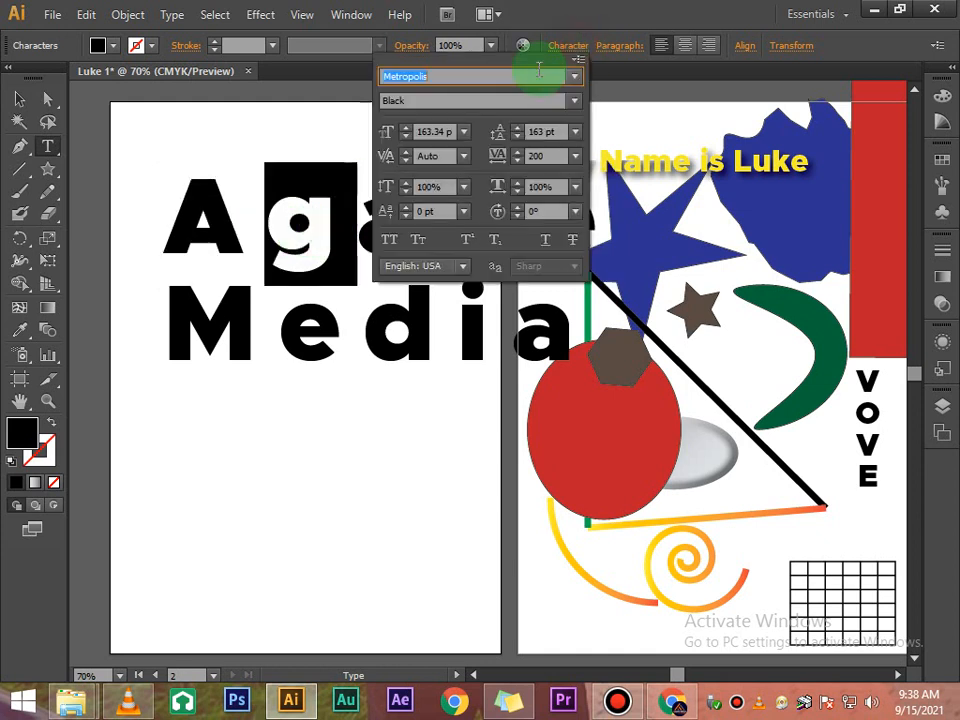
left_click(407, 207)
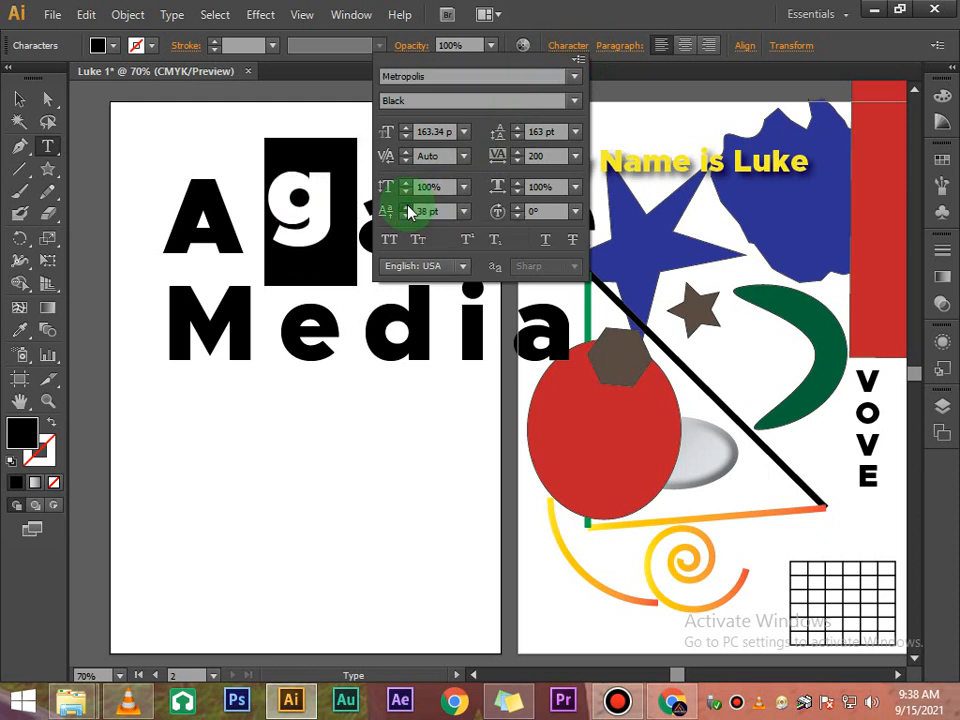
left_click(336, 527)
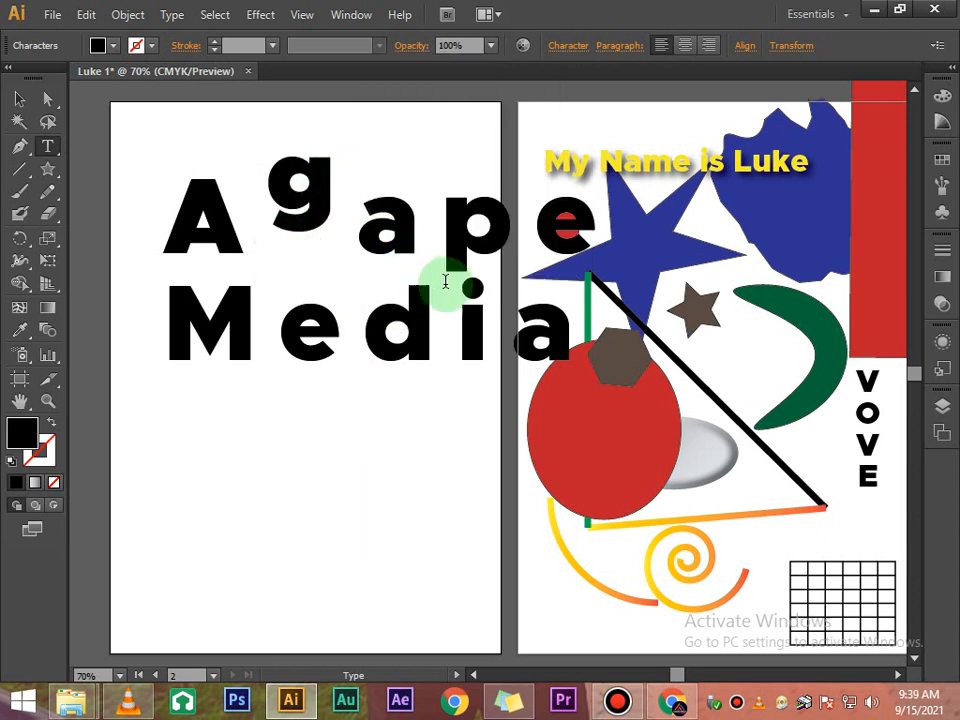
- Select the letter d in Media and rotate it with the character rotation setting
left_click(356, 314)
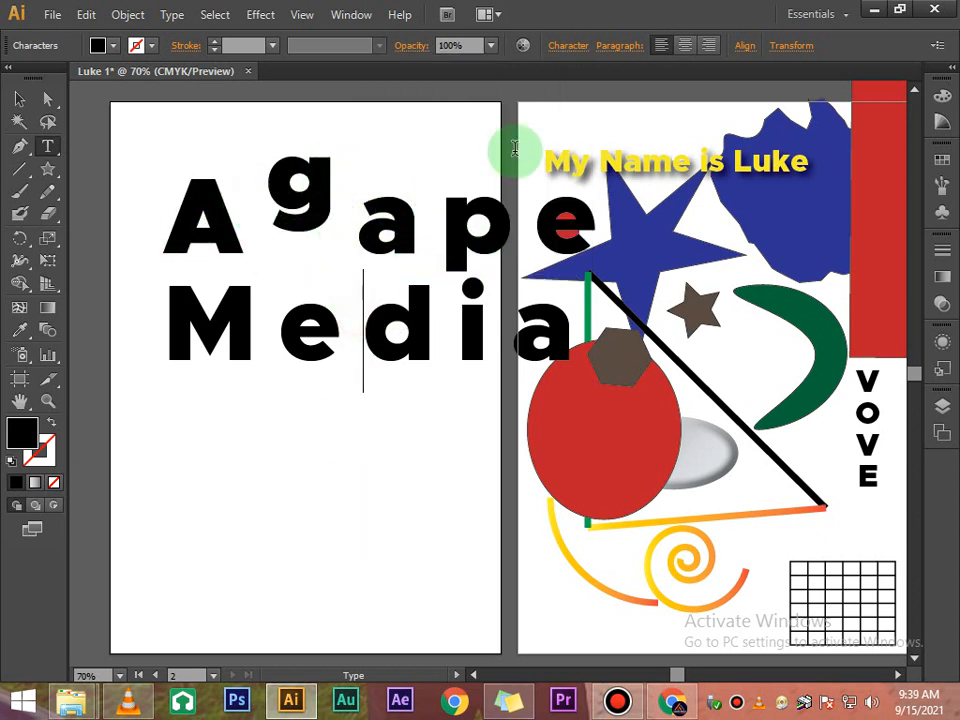
left_click(567, 46)
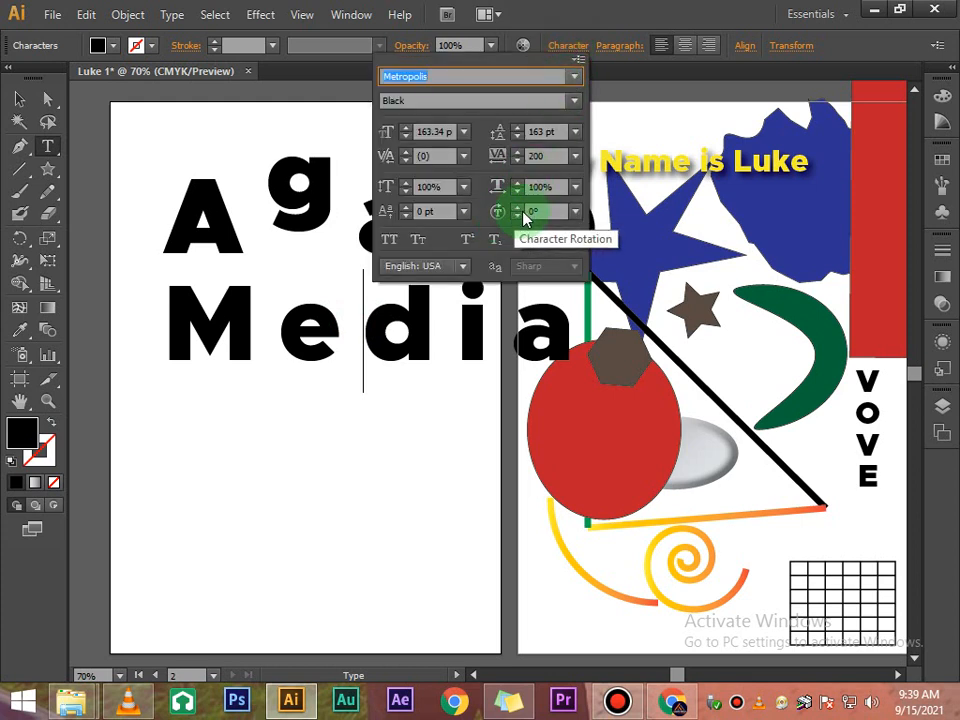
left_click(354, 332)
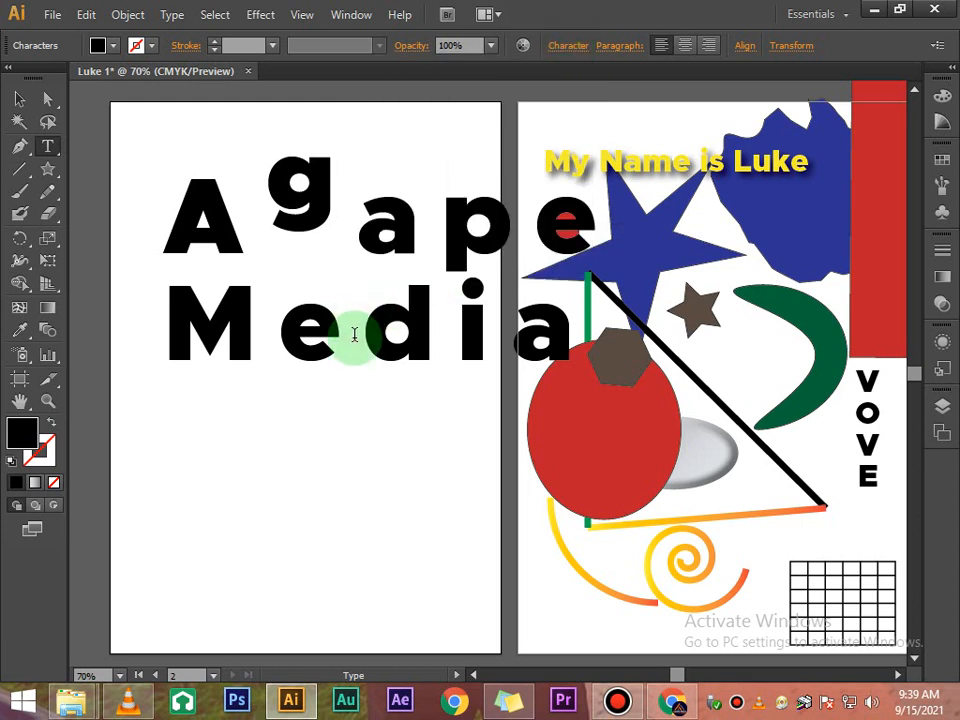
left_click_drag(426, 343, 386, 332)
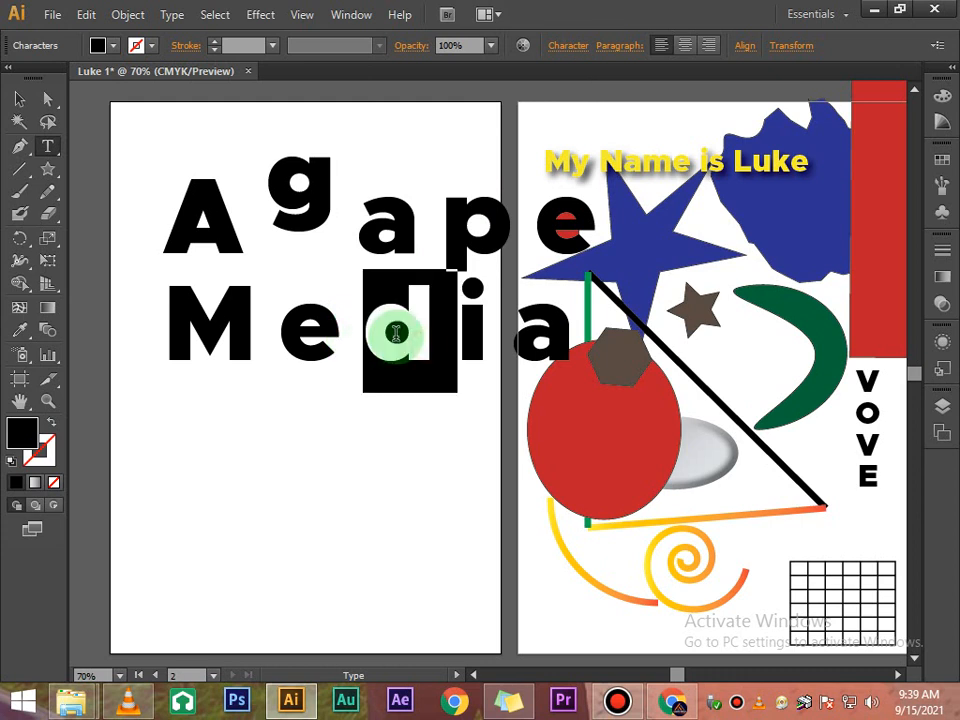
left_click(560, 46)
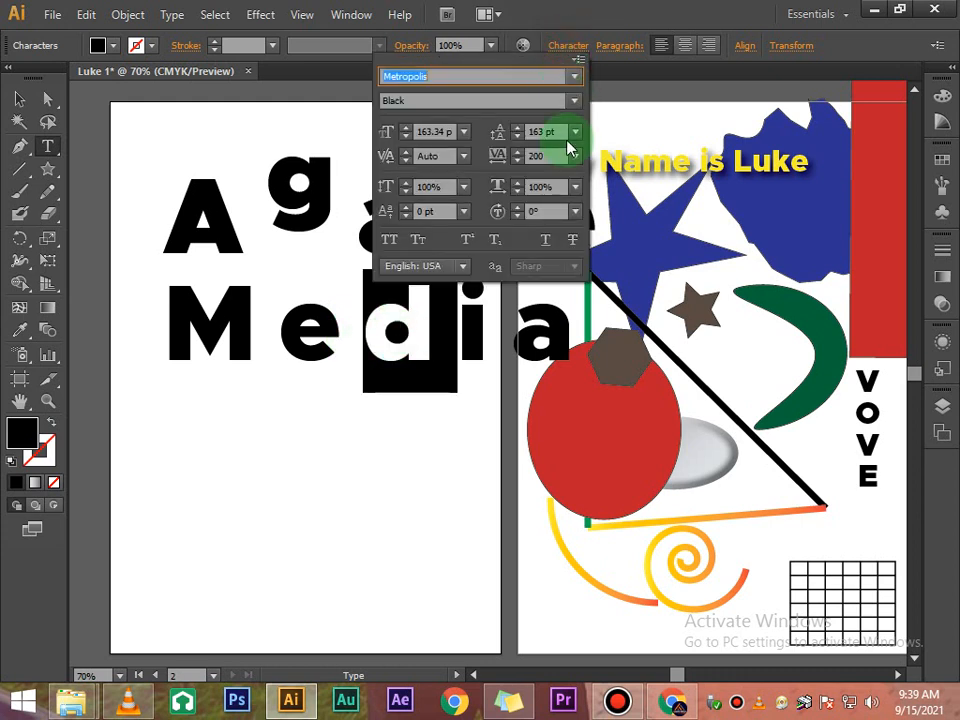
left_click(518, 208)
left_click(518, 208)
left_click(518, 208)
left_click(518, 208)
left_click(518, 208)
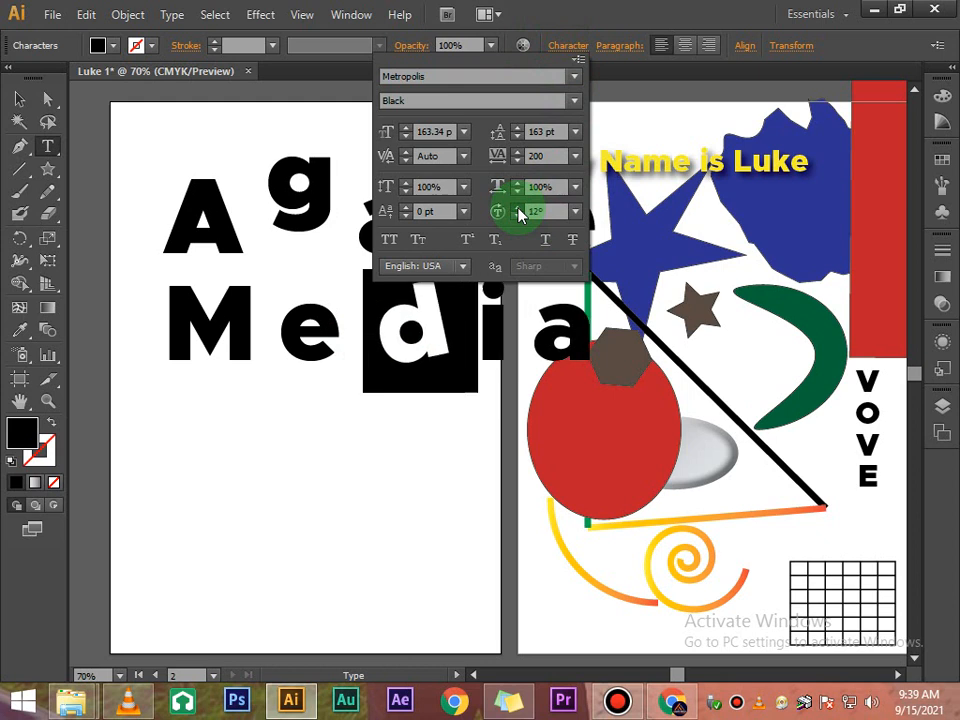
left_click(518, 208)
left_click(518, 208)
left_click(366, 380)
double_click(366, 380)
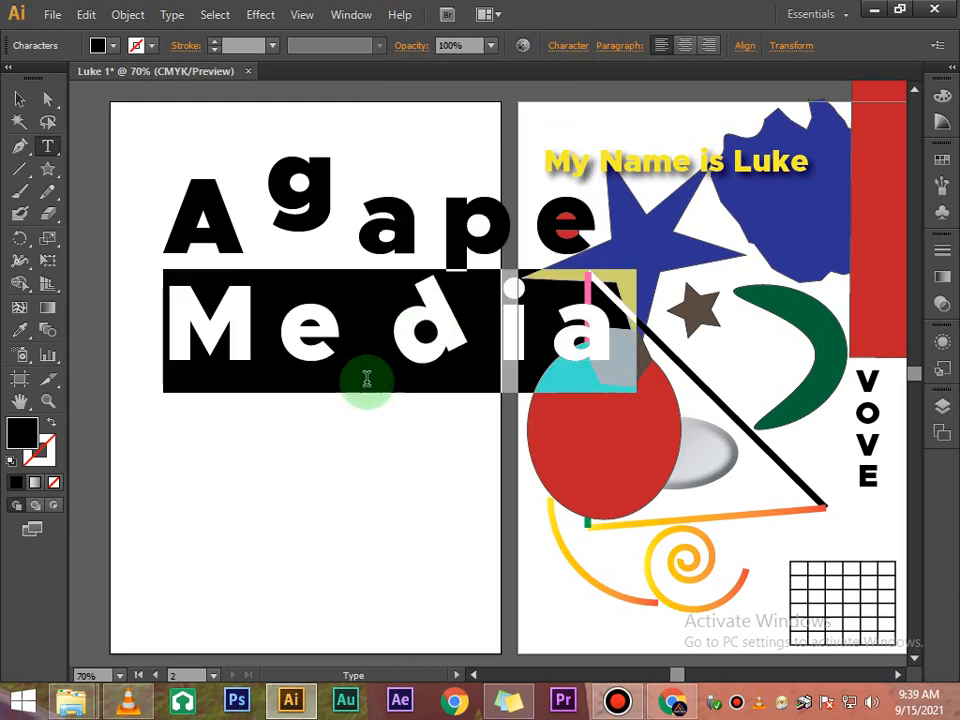
left_click(418, 229)
left_click(22, 98)
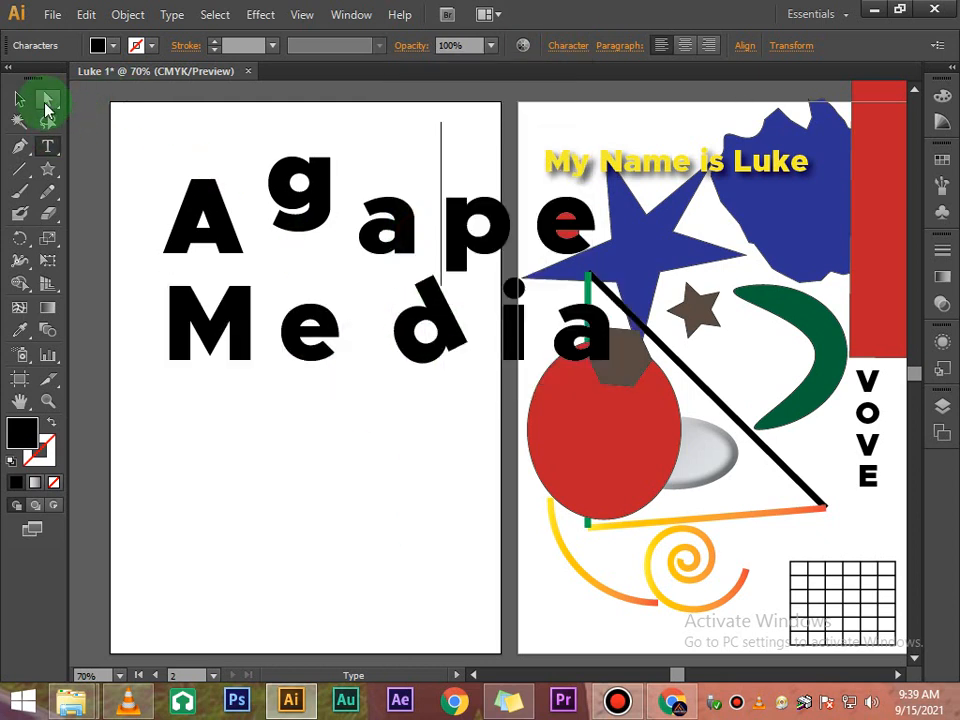
- Select the whole Agape Media text object and set its tracking to 0
left_click(272, 486)
left_click(415, 352)
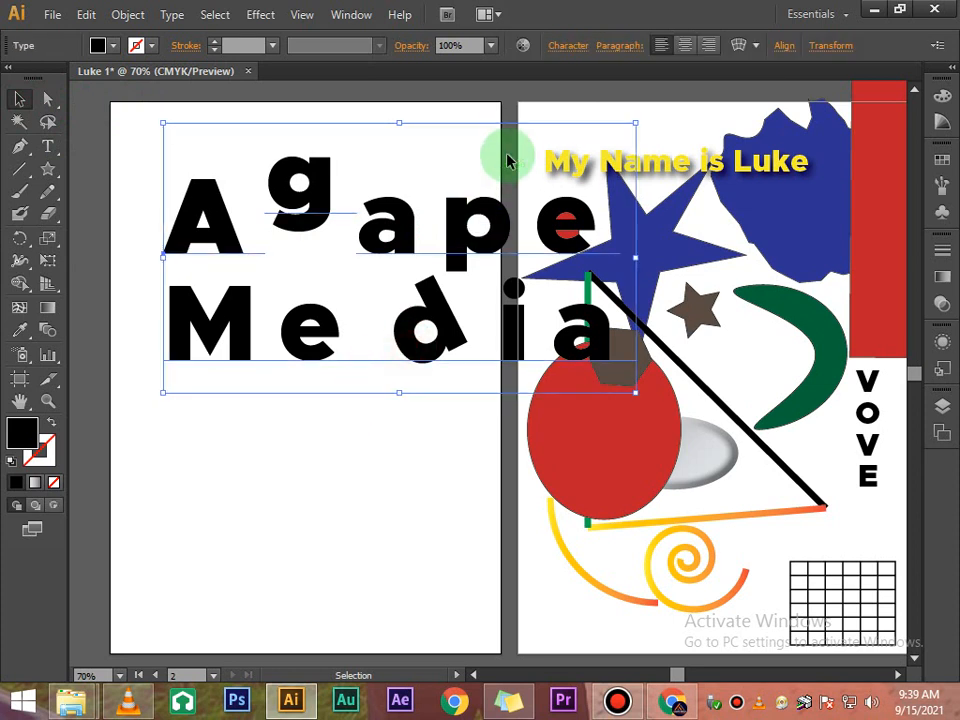
left_click(573, 47)
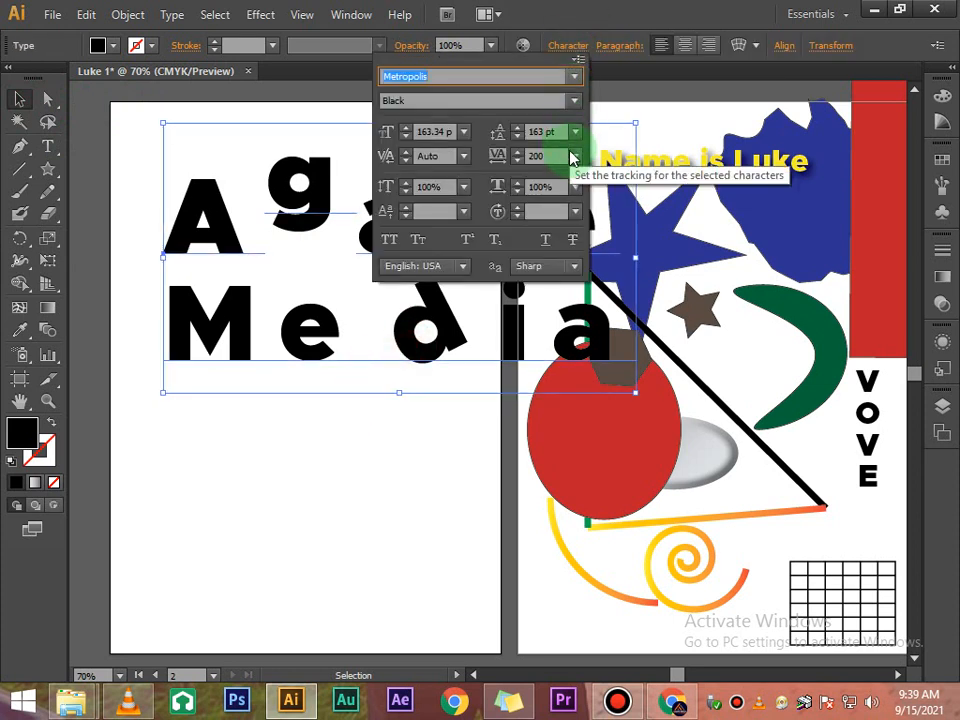
left_click(575, 155)
left_click(597, 306)
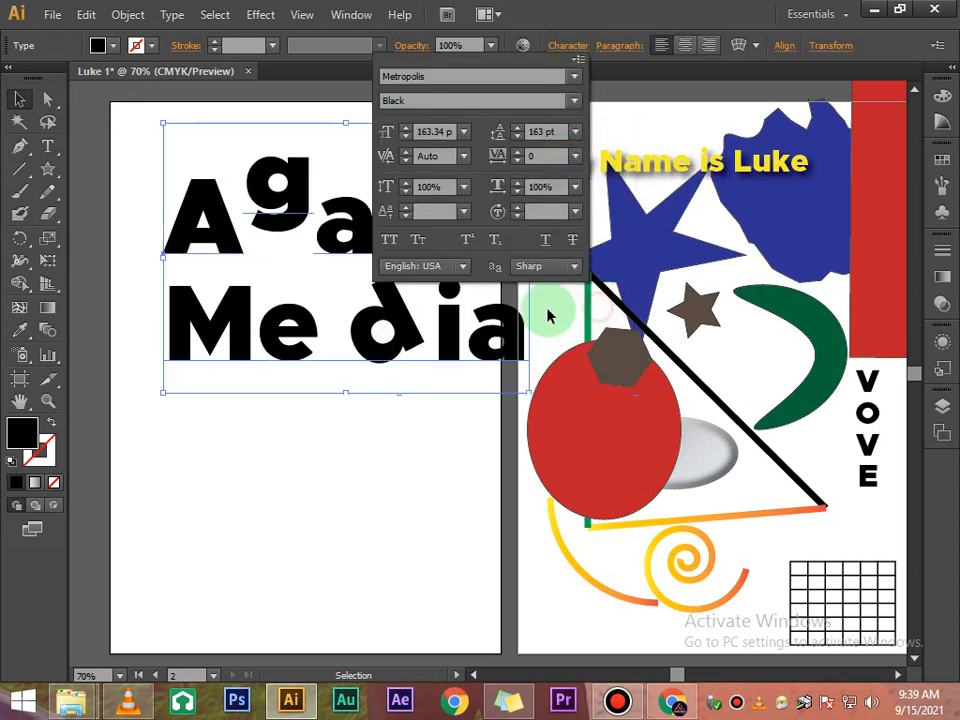
left_click(428, 417)
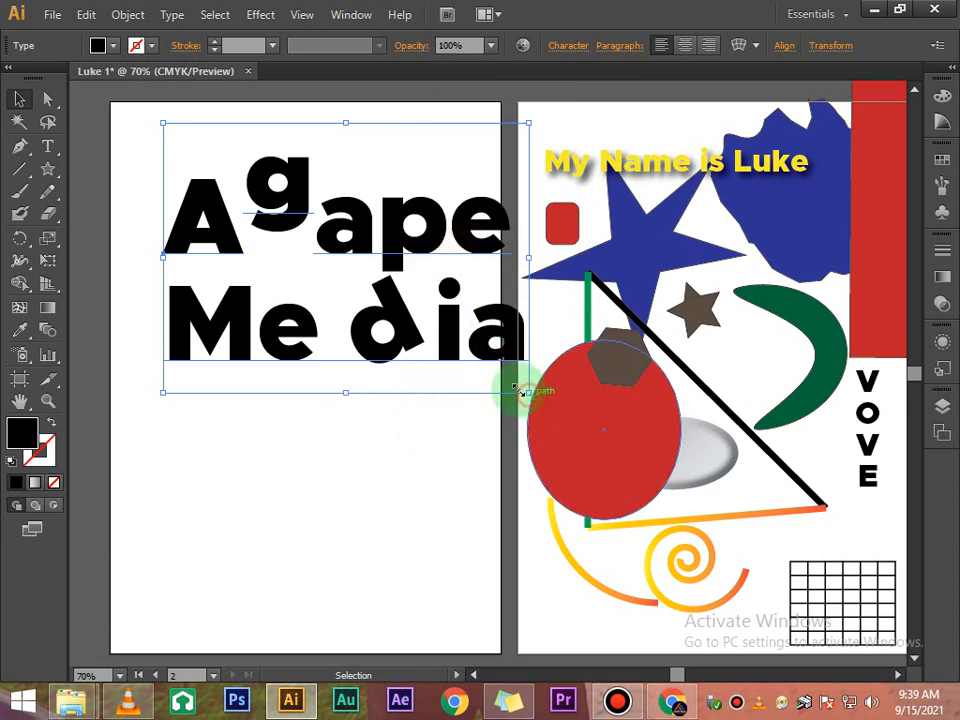
- Scale the Agape Media text object down so it fits within the left artboard
left_click_drag(520, 390, 469, 369)
left_click(465, 455)
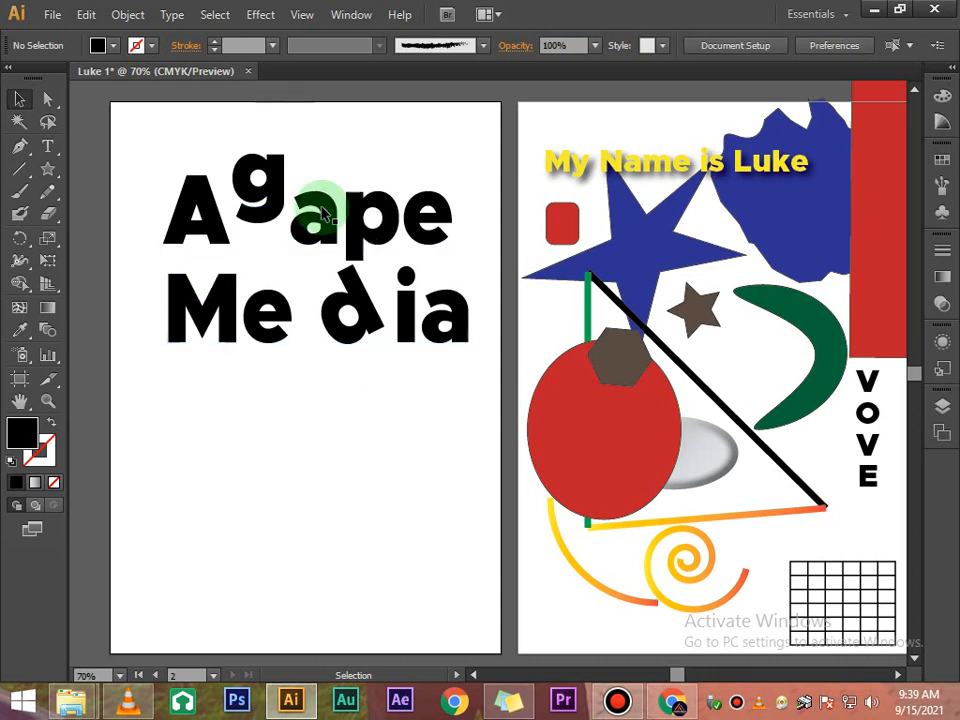
left_click(416, 464)
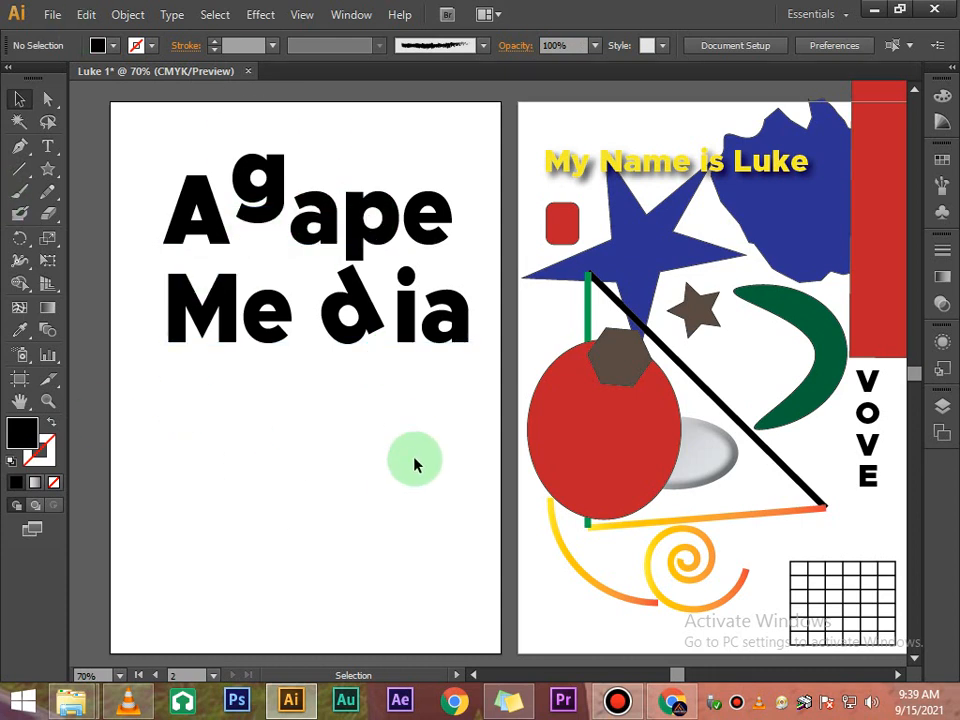
- Apply All Caps to the Agape Media text, then turn All Caps off again
left_click(420, 212)
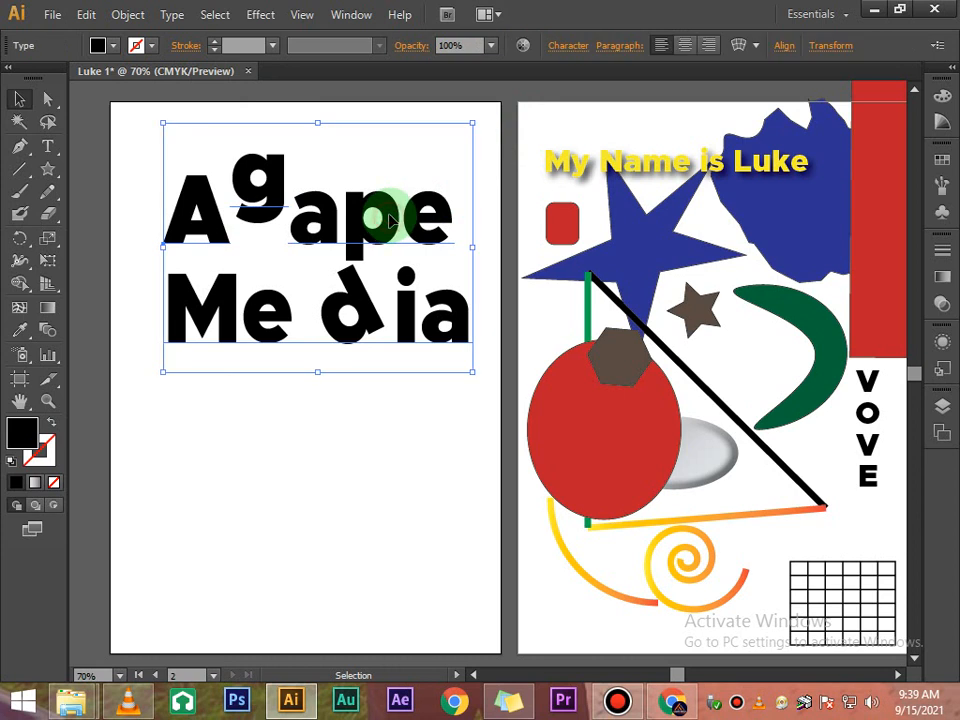
left_click(562, 46)
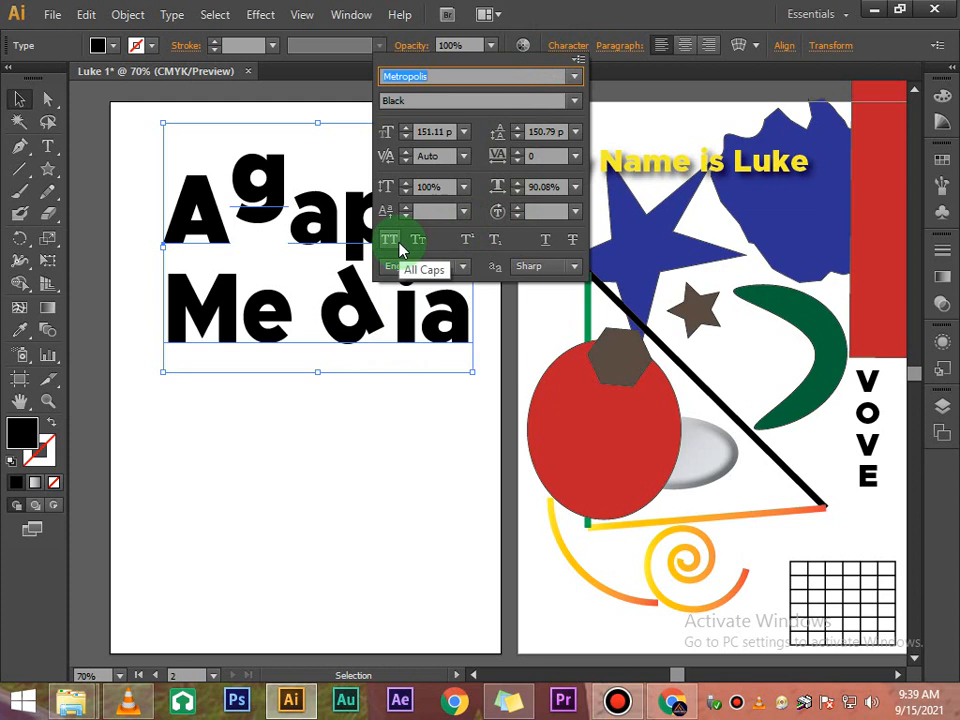
left_click(390, 241)
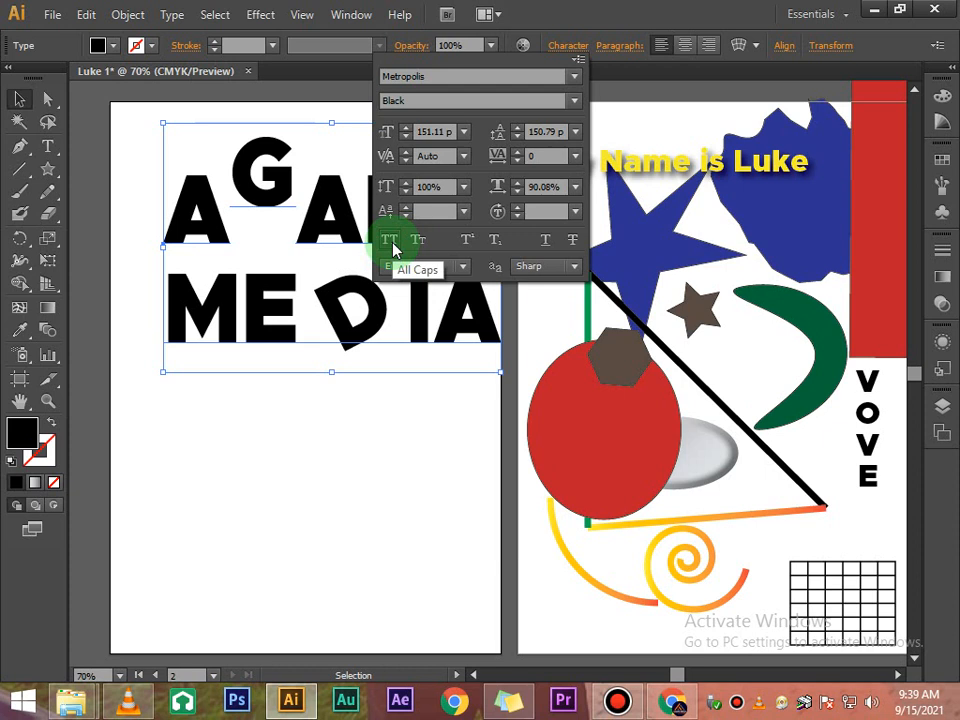
left_click(392, 246)
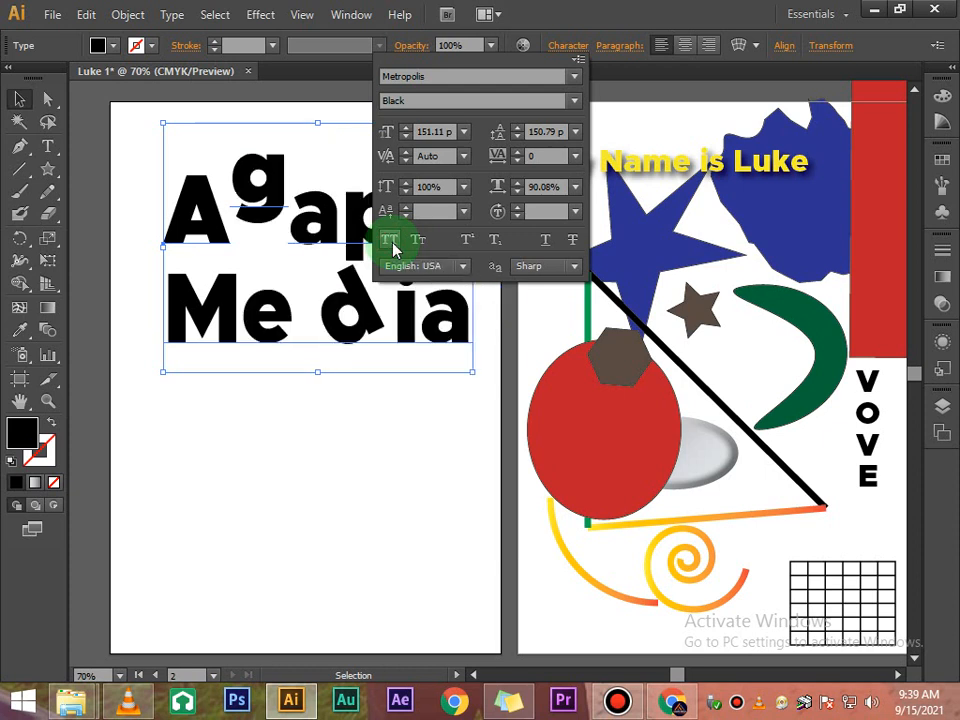
- Toggle All Caps and Small Caps on and off for the Agape Media text
left_click(390, 242)
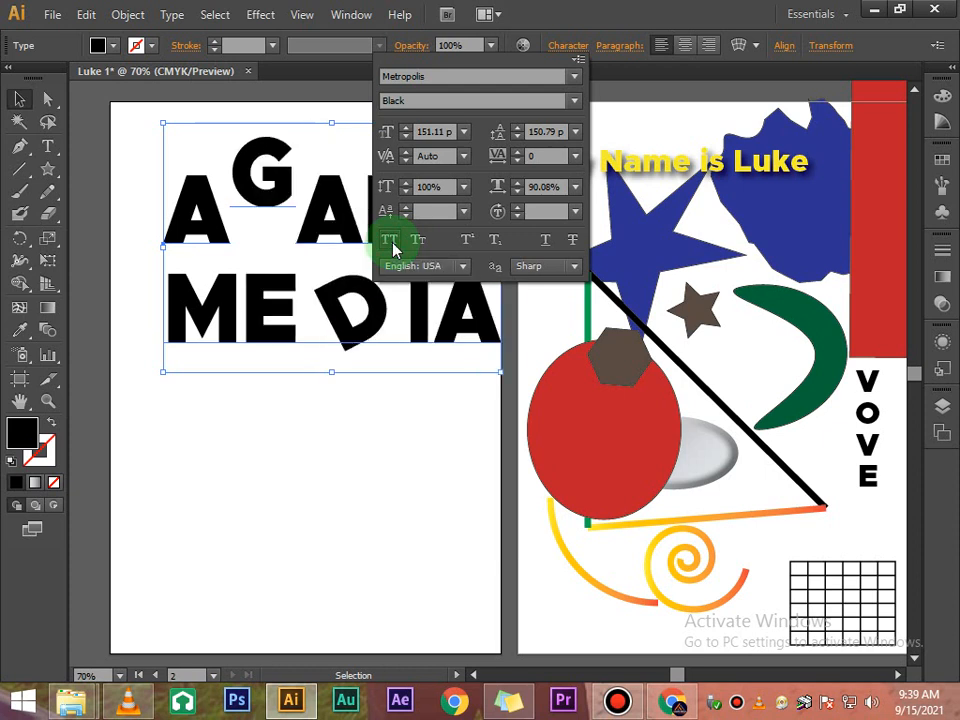
left_click(391, 244)
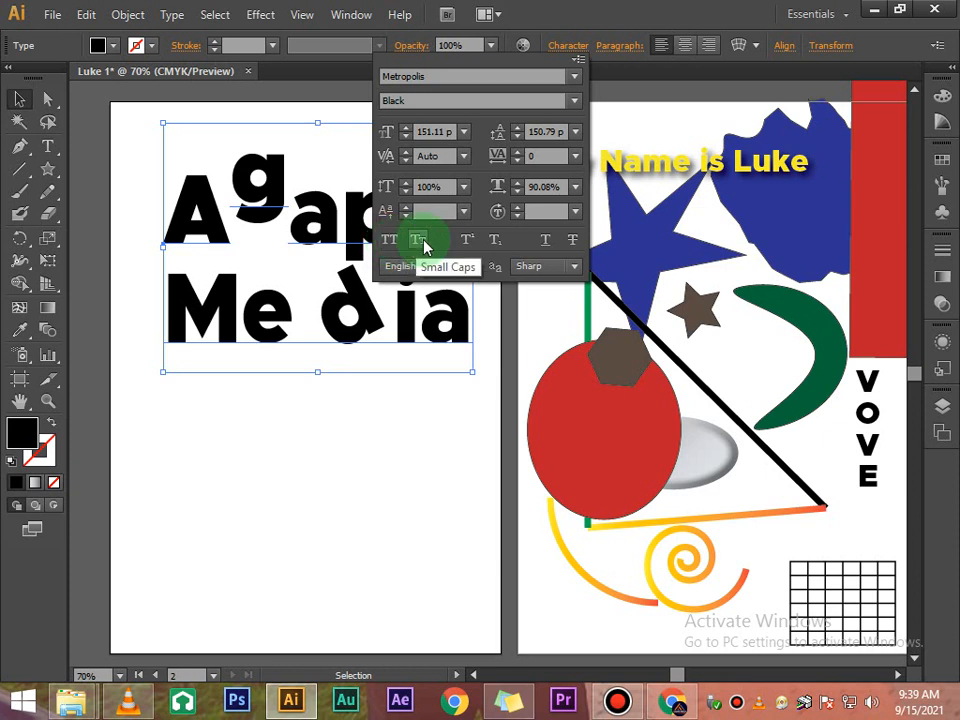
left_click(420, 242)
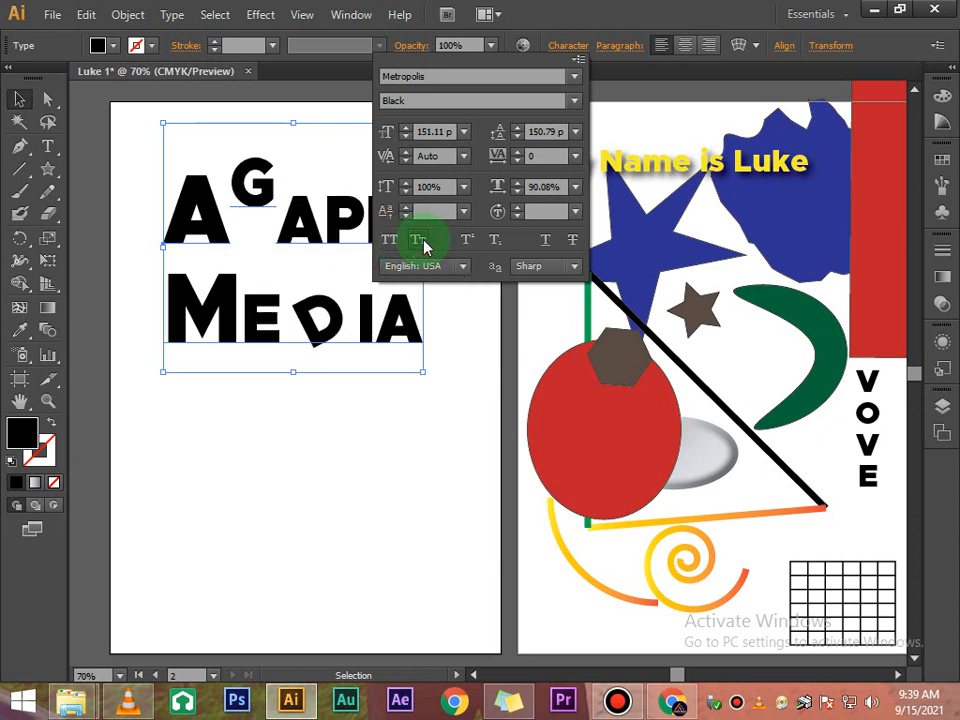
left_click(421, 242)
left_click(421, 242)
left_click(422, 242)
left_click(472, 240)
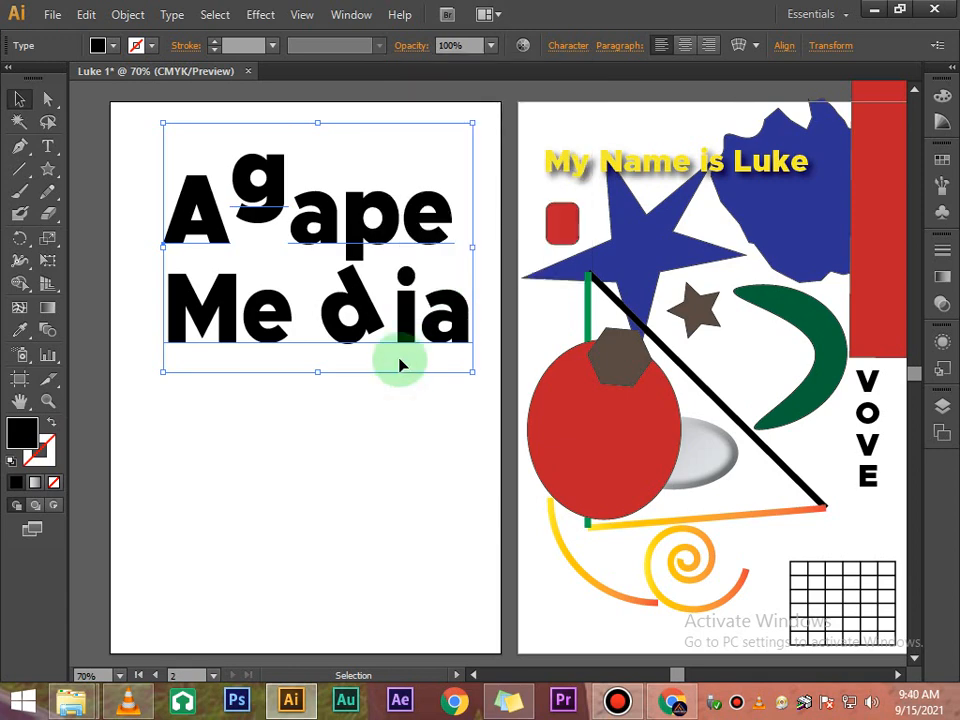
- Create a new point-type text reading T 2 below the Media line
scroll(400, 365, "down", 5)
left_click(380, 357)
left_click(44, 148)
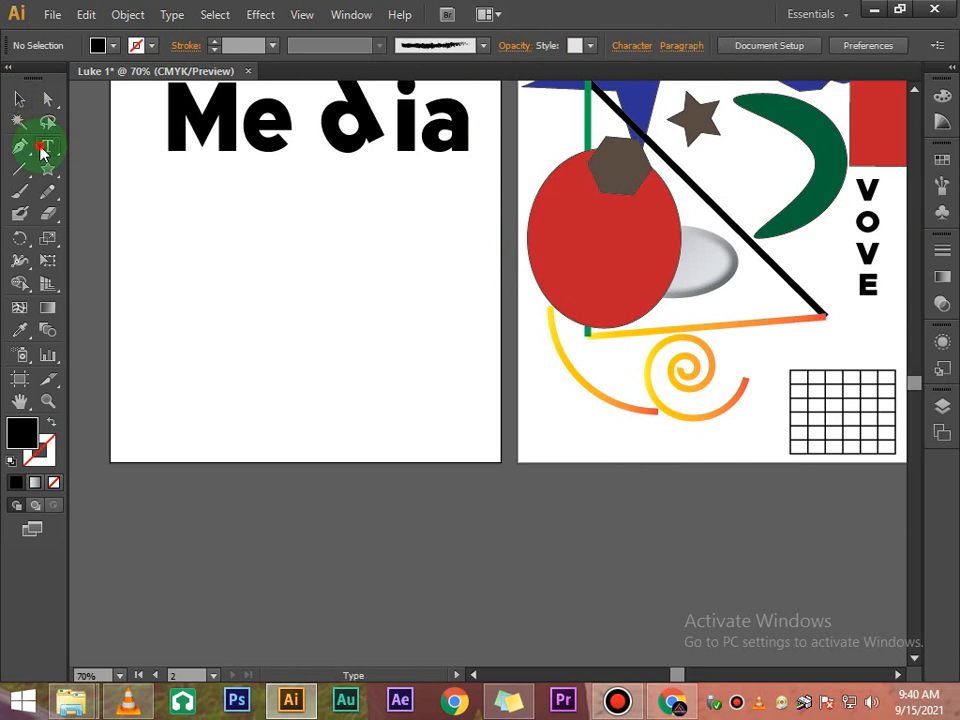
left_click(214, 310)
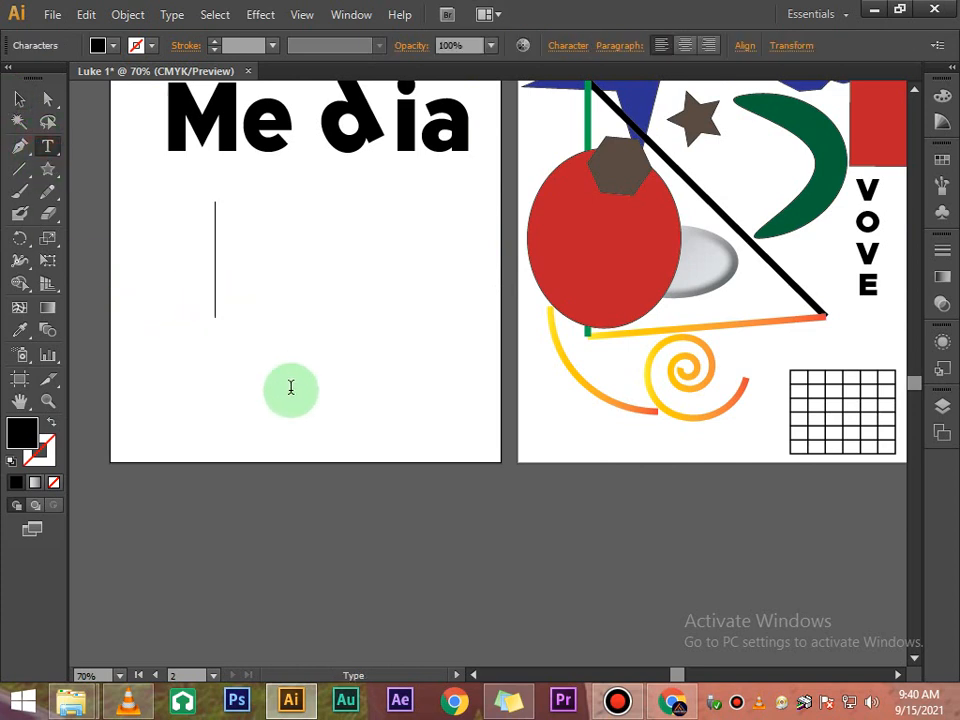
type("t")
key("BackSpace")
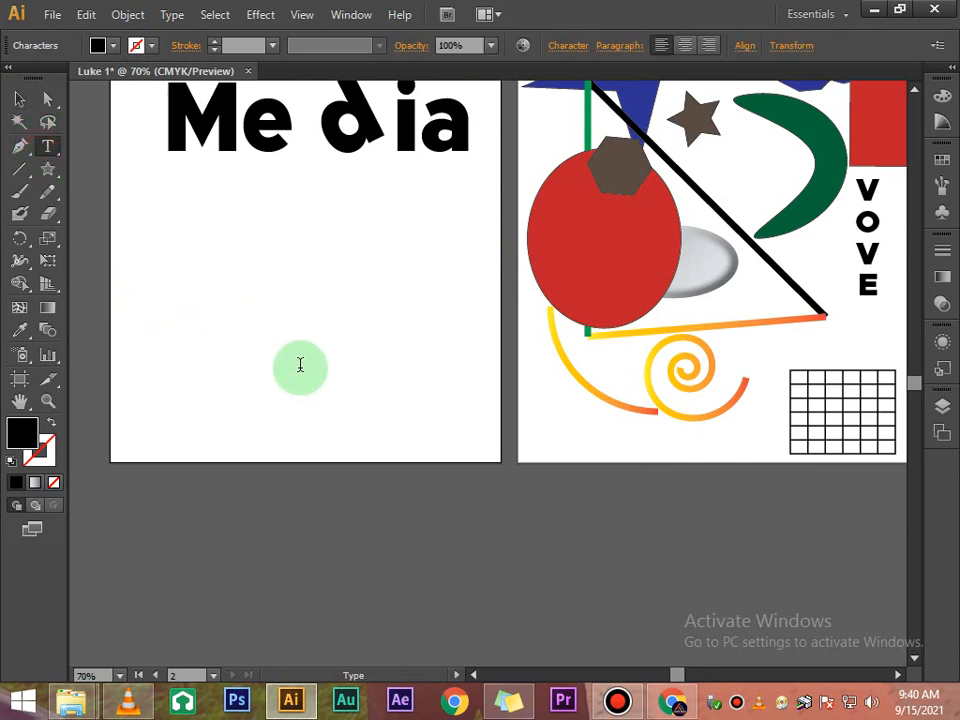
type("T")
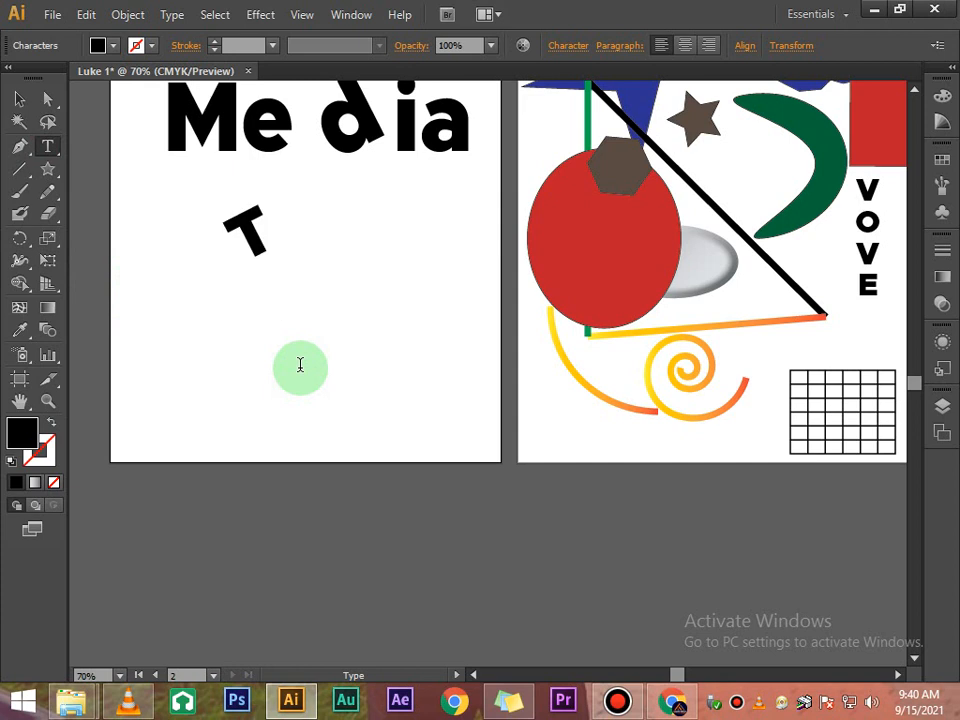
type(" 2")
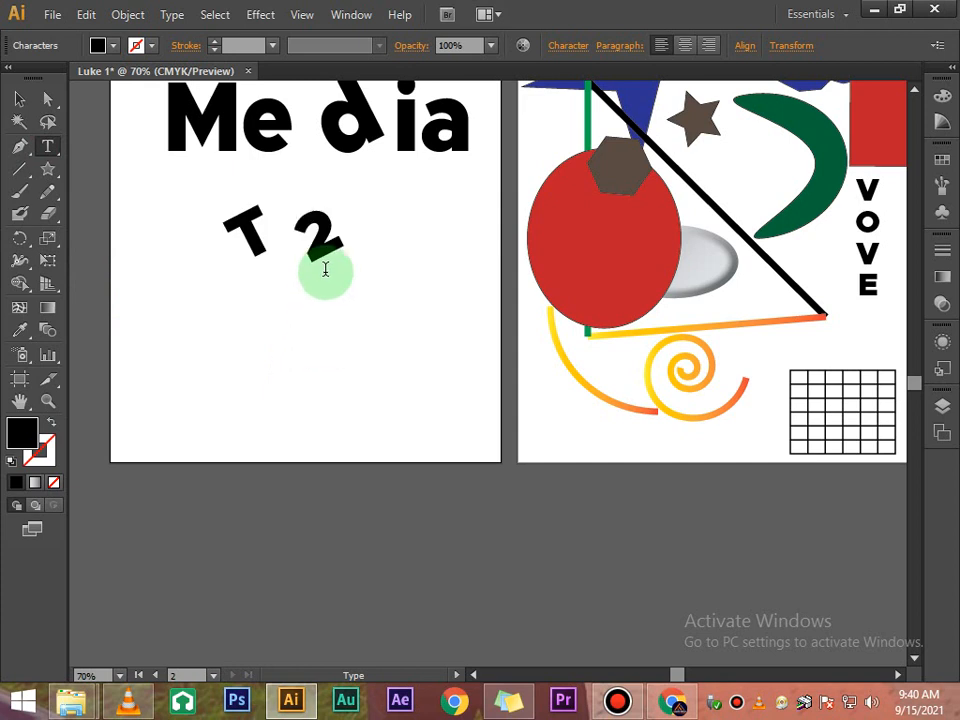
- Set the character rotation of the T 2 text to 0°
left_click(20, 100)
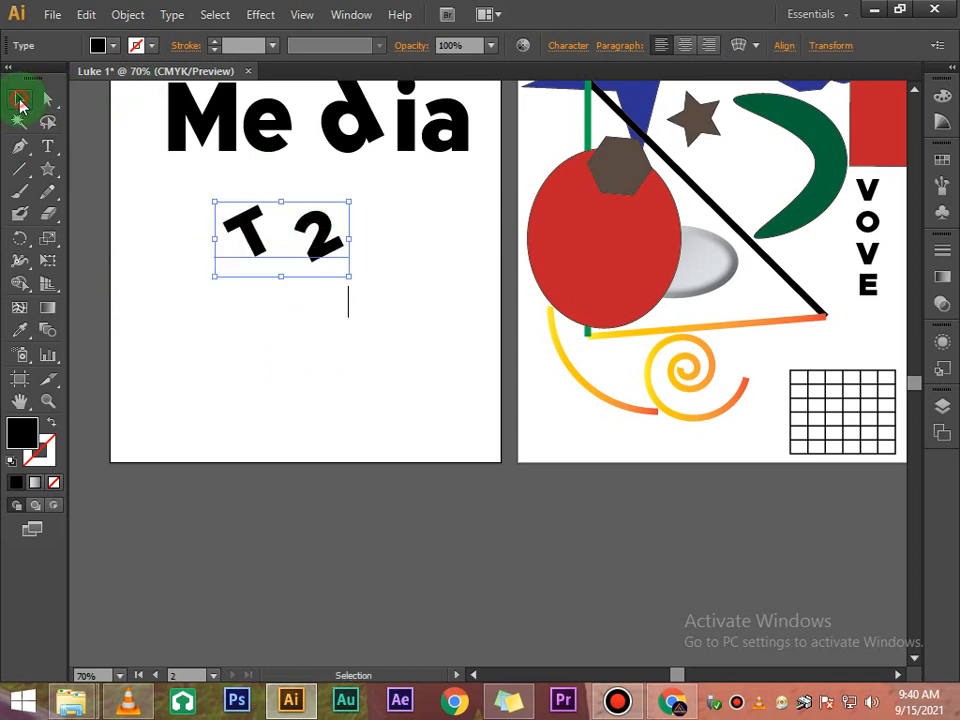
left_click(569, 55)
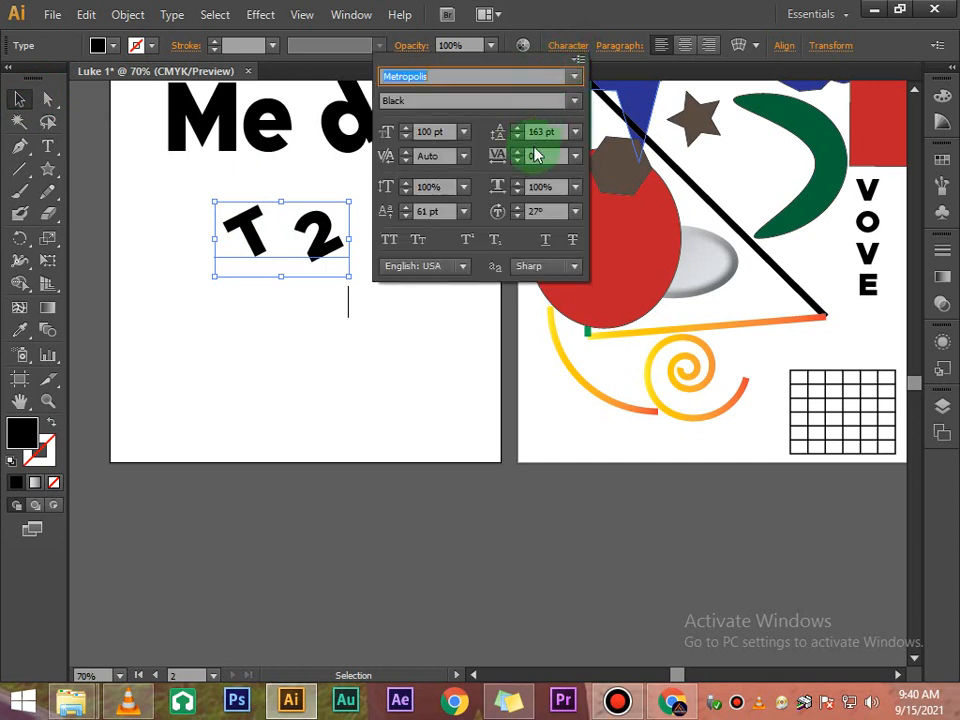
left_click(575, 212)
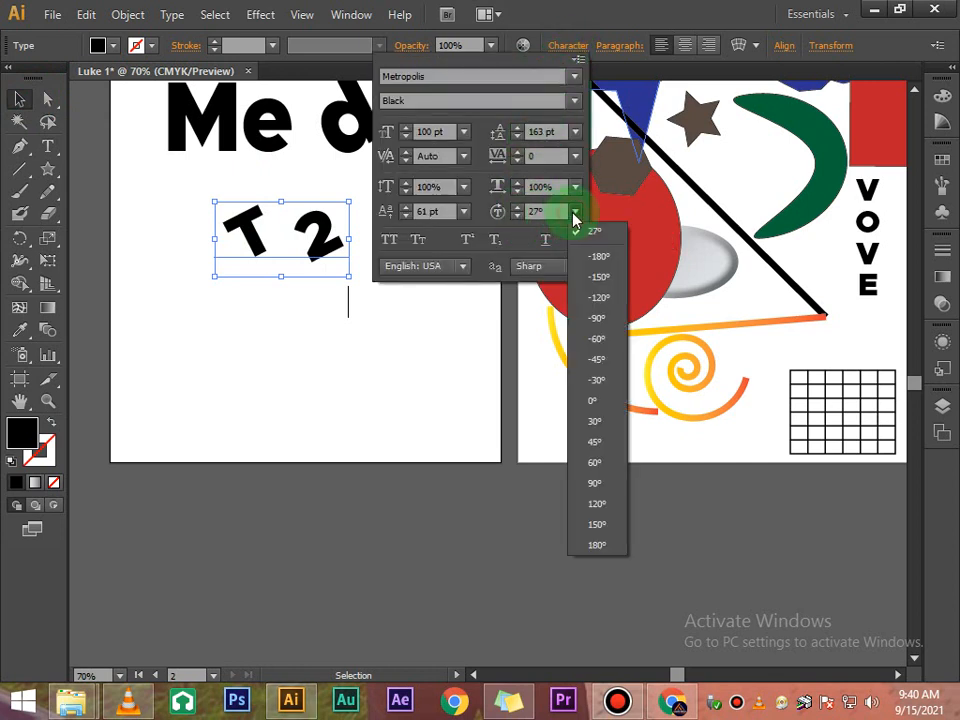
left_click(592, 400)
left_click(329, 286)
double_click(290, 245)
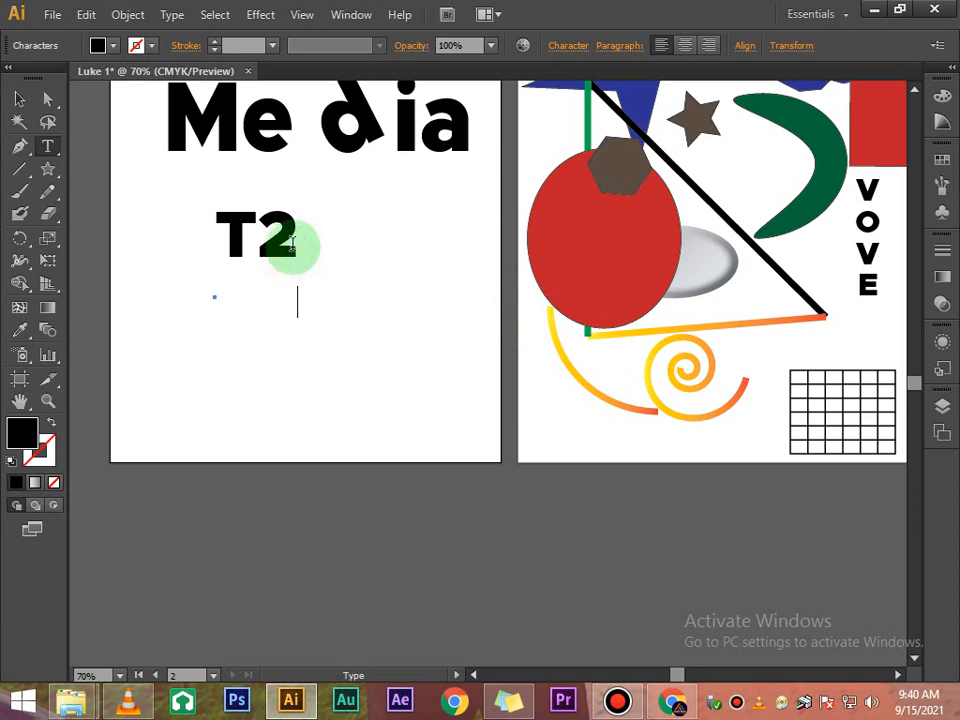
key("Return")
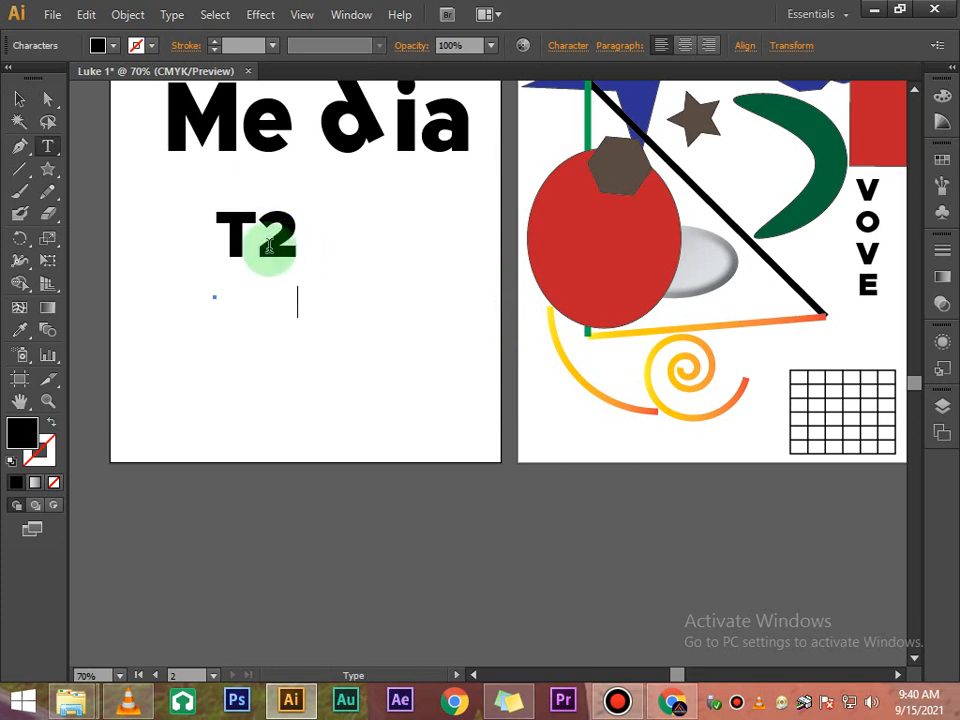
key("BackSpace")
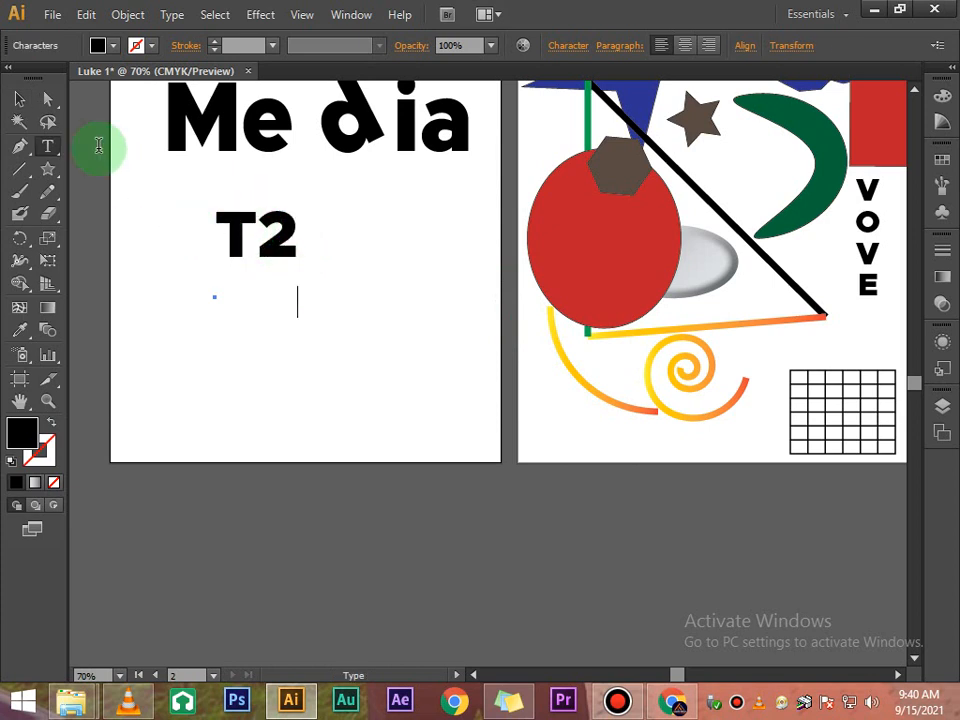
- Set the baseline shift of the T2 text to 0 pt
left_click(19, 98)
left_click(577, 46)
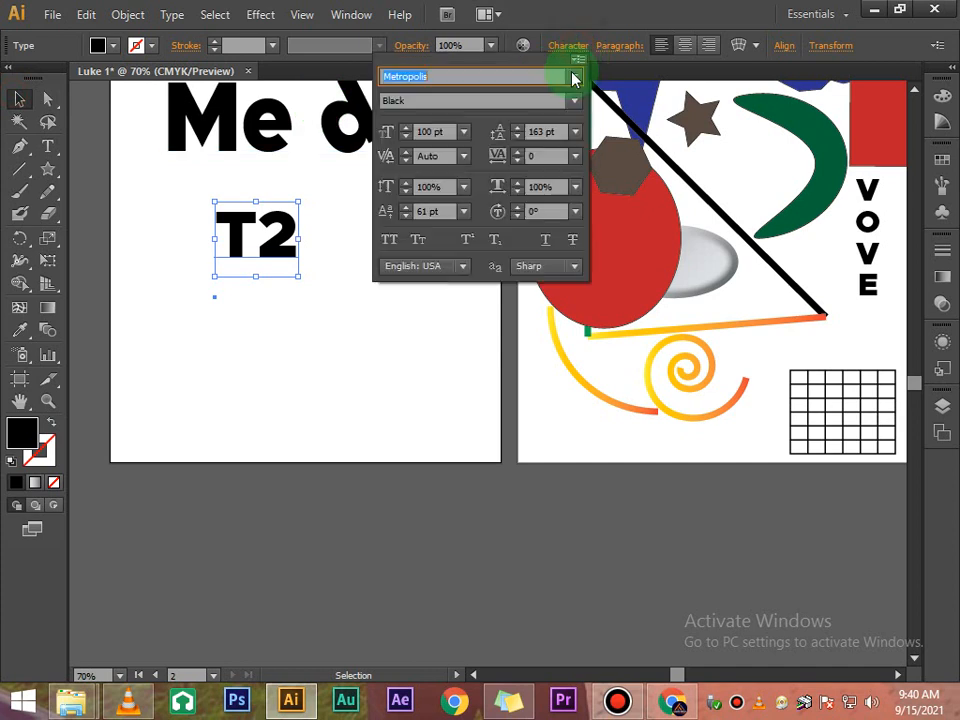
left_click(464, 212)
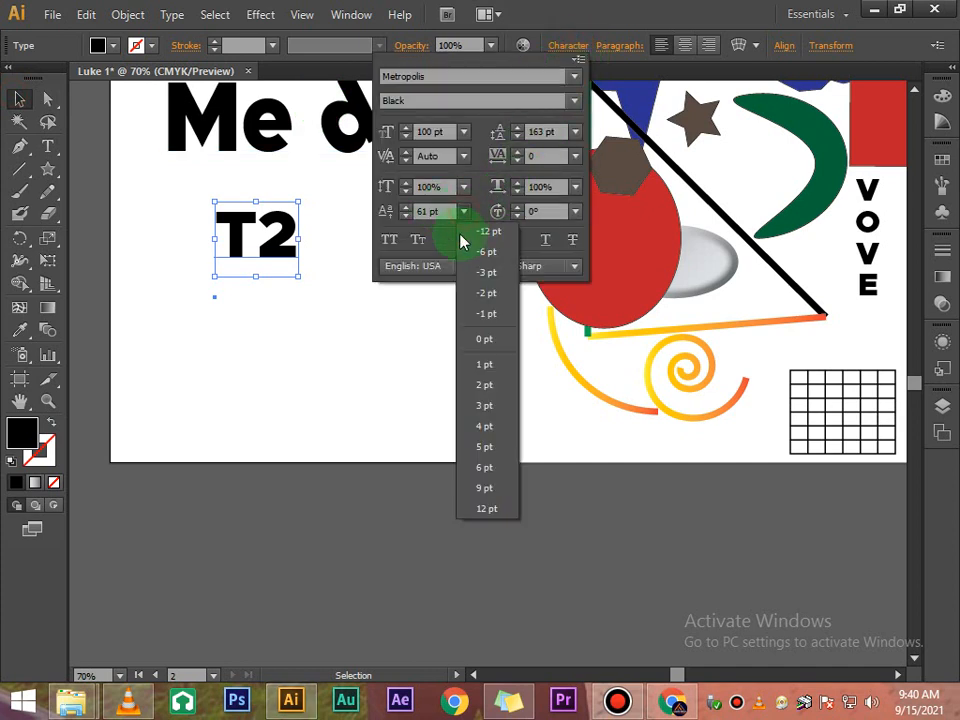
left_click(485, 340)
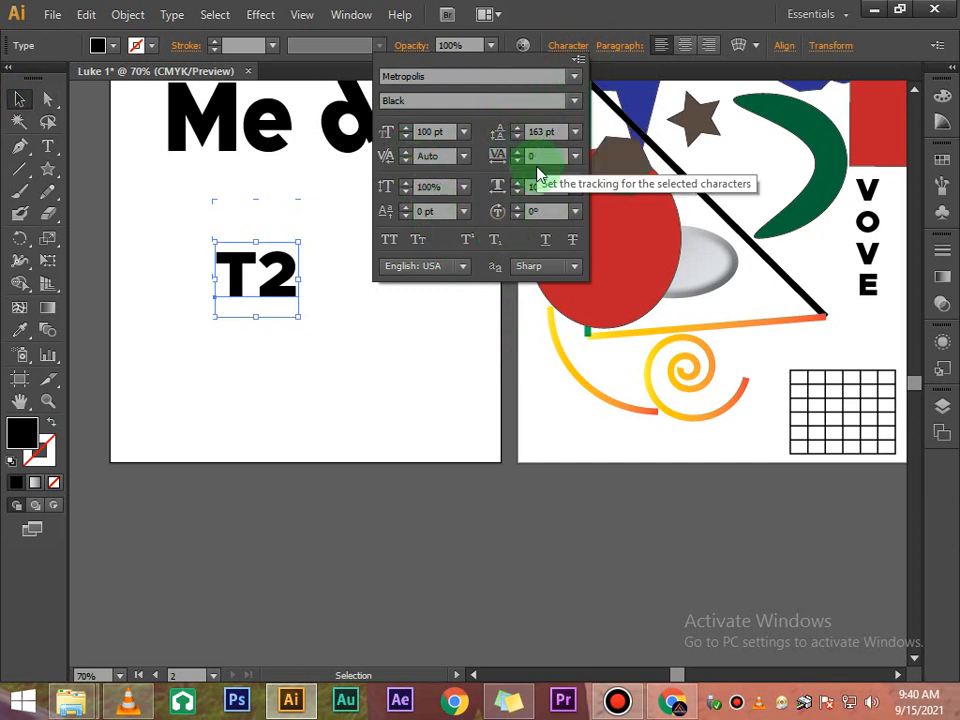
- Select the 2 in T2 and make it superscript
left_click(294, 280)
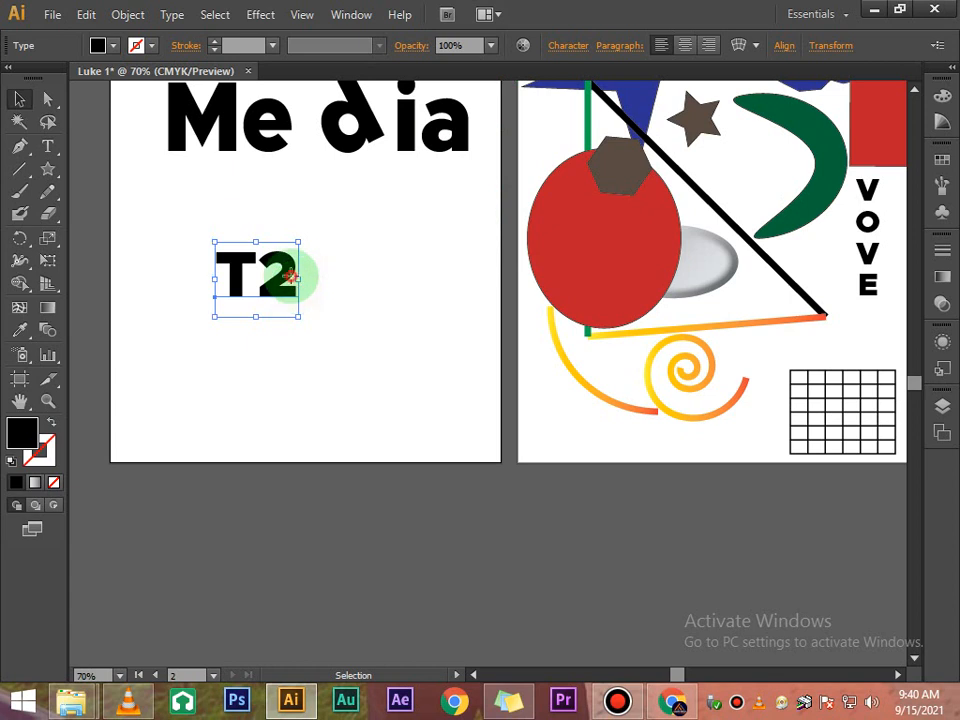
double_click(292, 282)
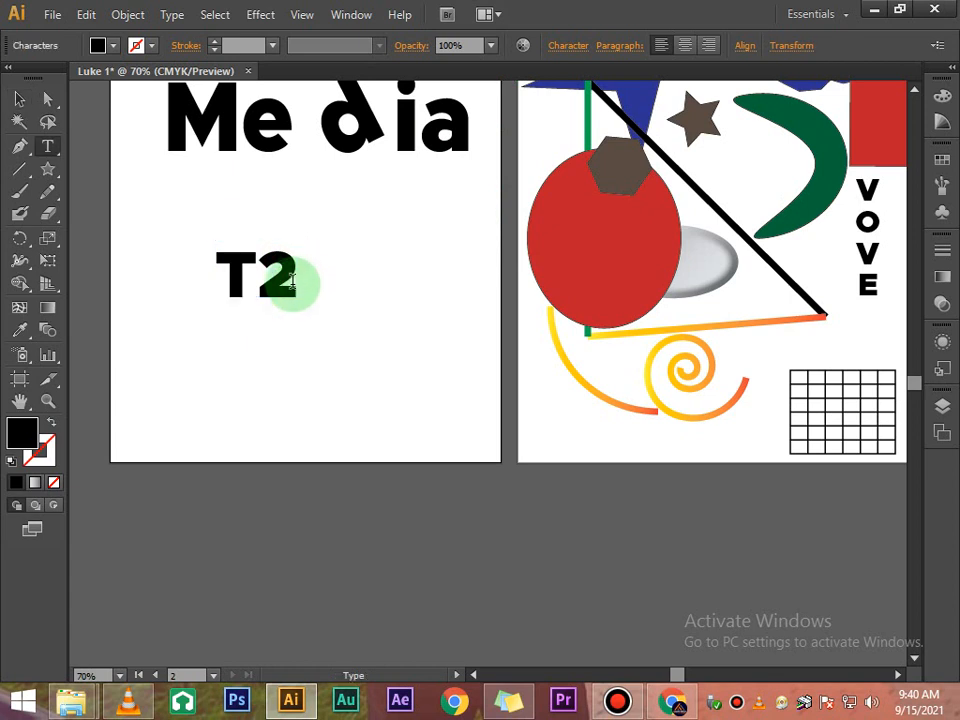
left_click_drag(296, 283, 269, 281)
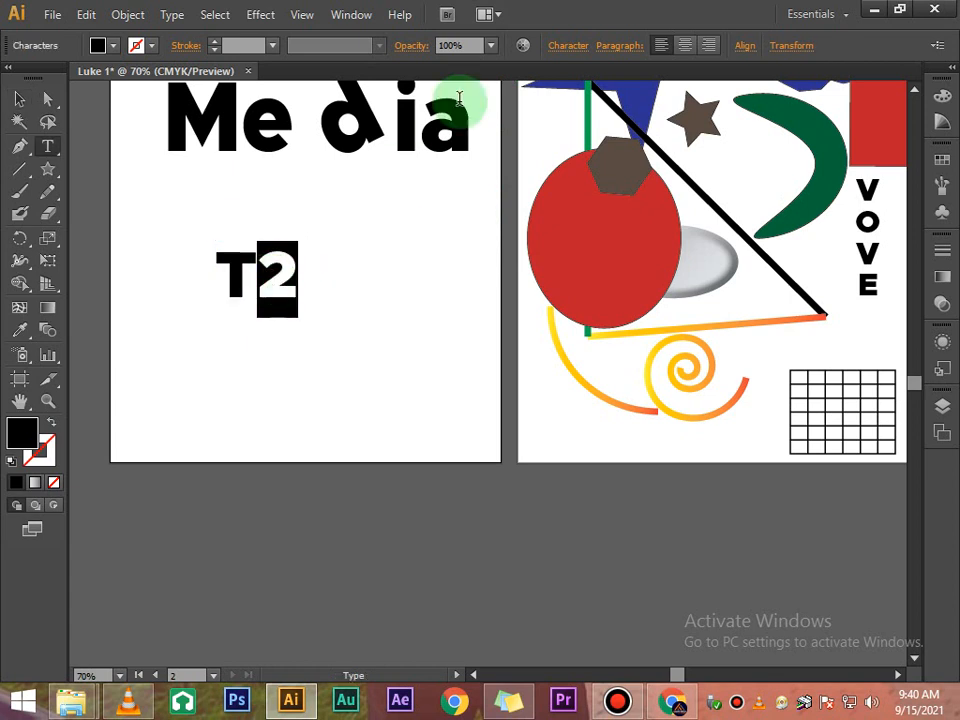
left_click(565, 46)
left_click(468, 240)
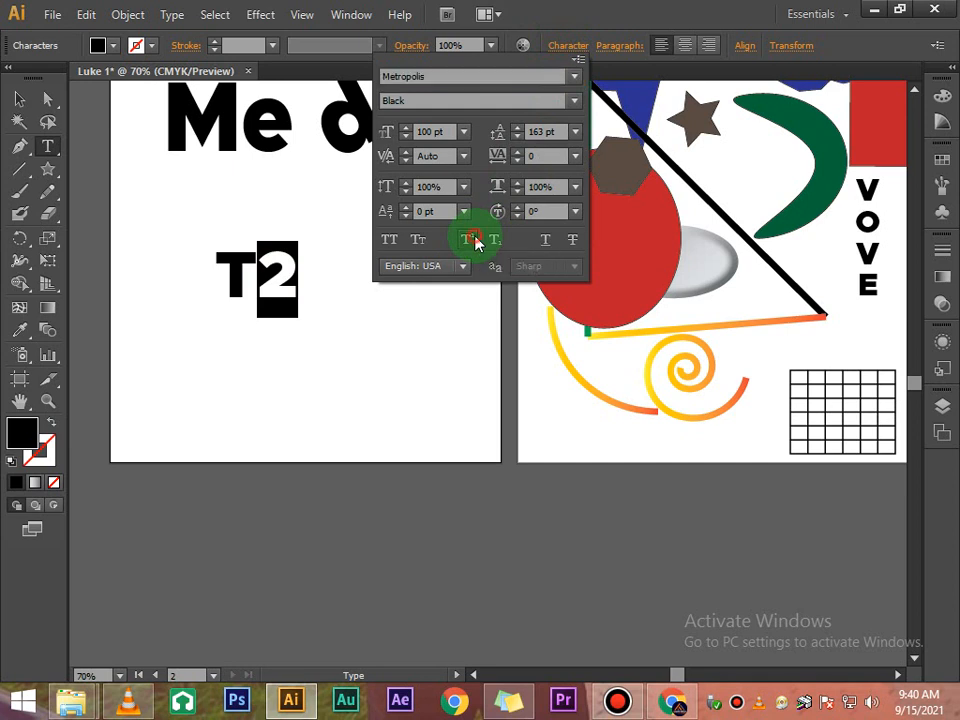
left_click(277, 292)
left_click(279, 292)
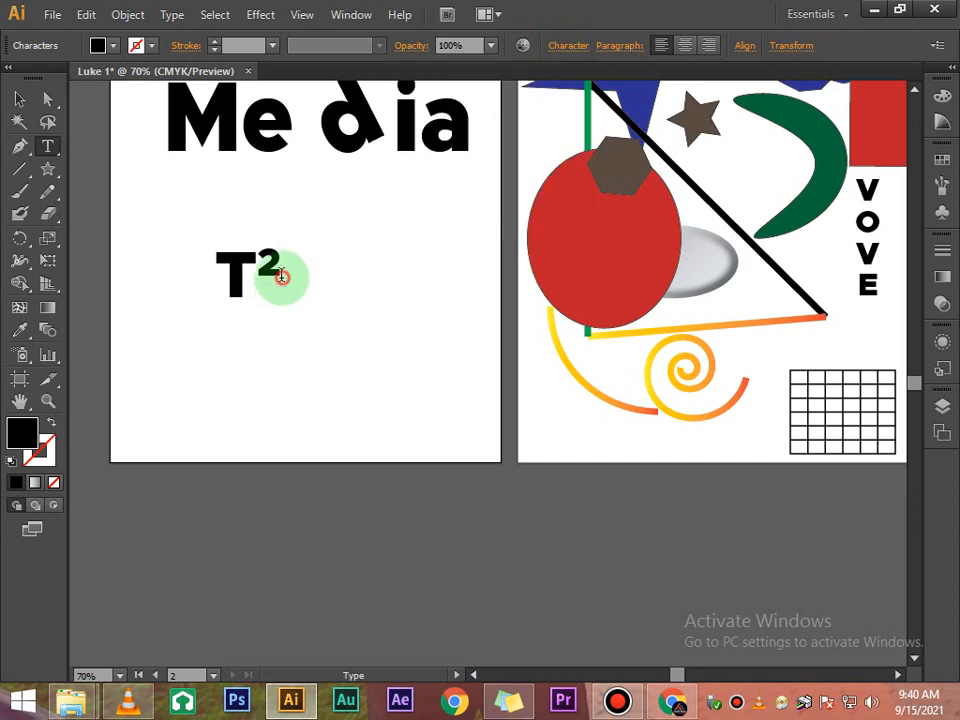
- Select the 2 in T2 and change it to subscript
left_click_drag(282, 277, 264, 275)
left_click(565, 46)
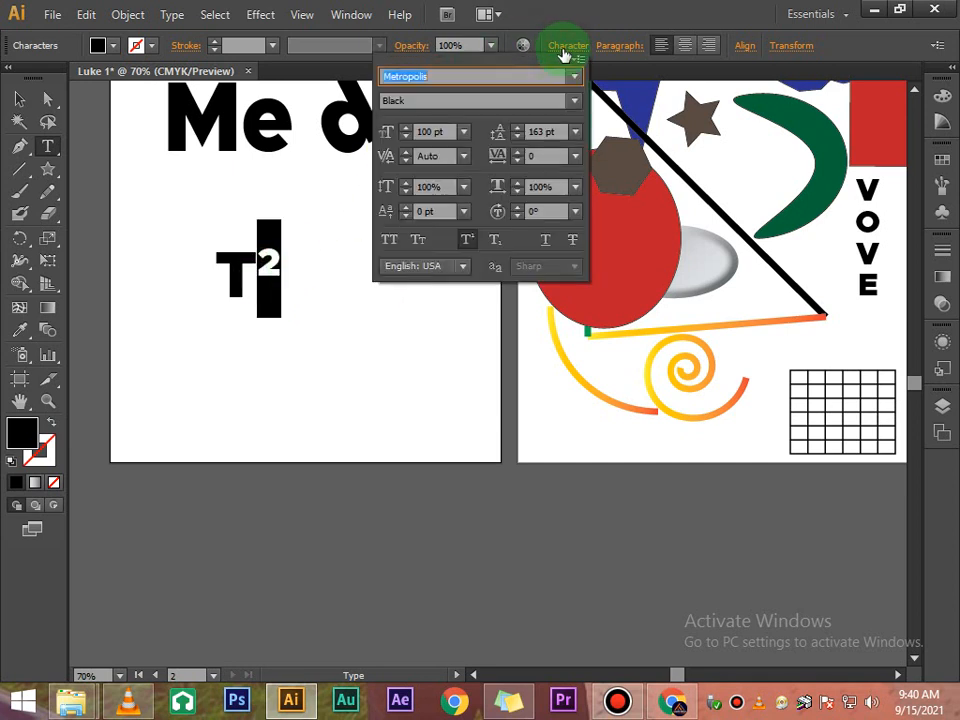
left_click(494, 240)
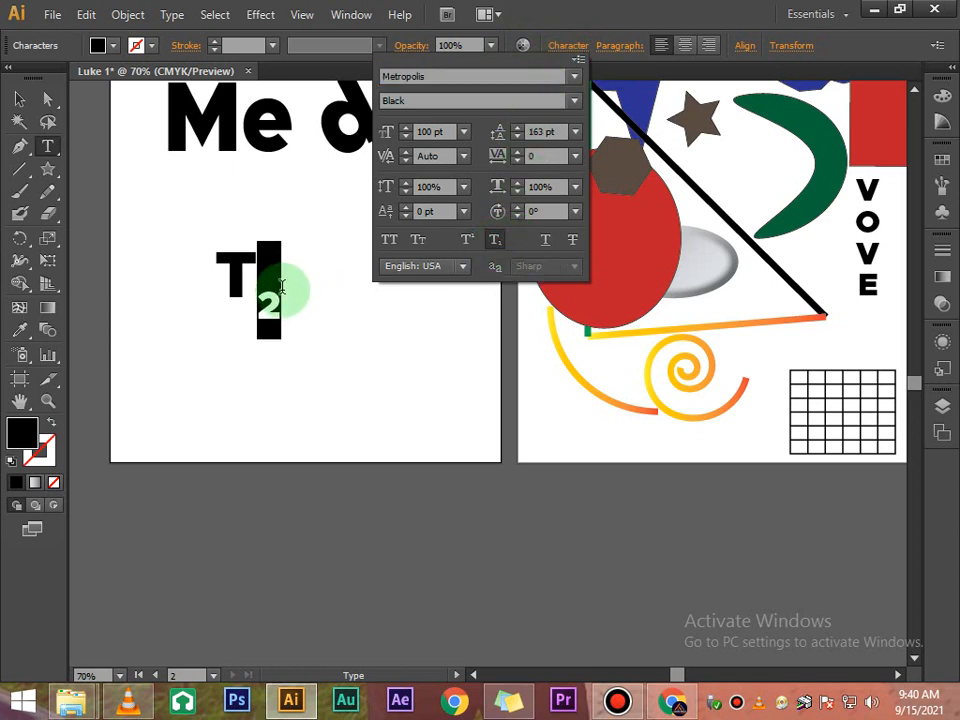
left_click(279, 290)
left_click(274, 311)
- Apply Strikethrough to the T2 text object, toggling Underline on and off
left_click(19, 98)
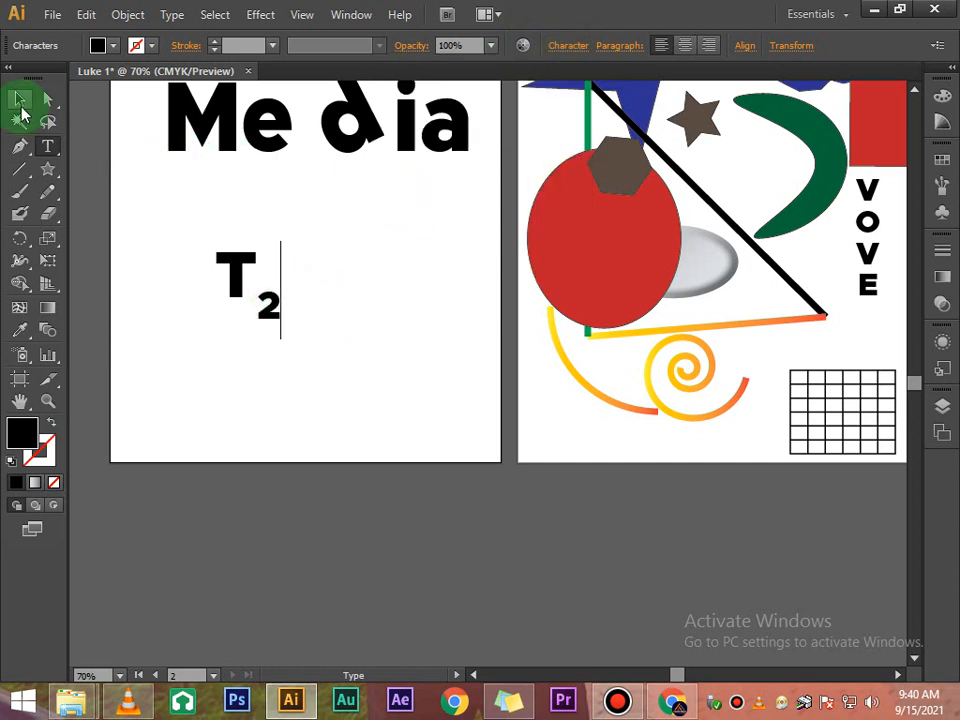
left_click(306, 222)
left_click(276, 281)
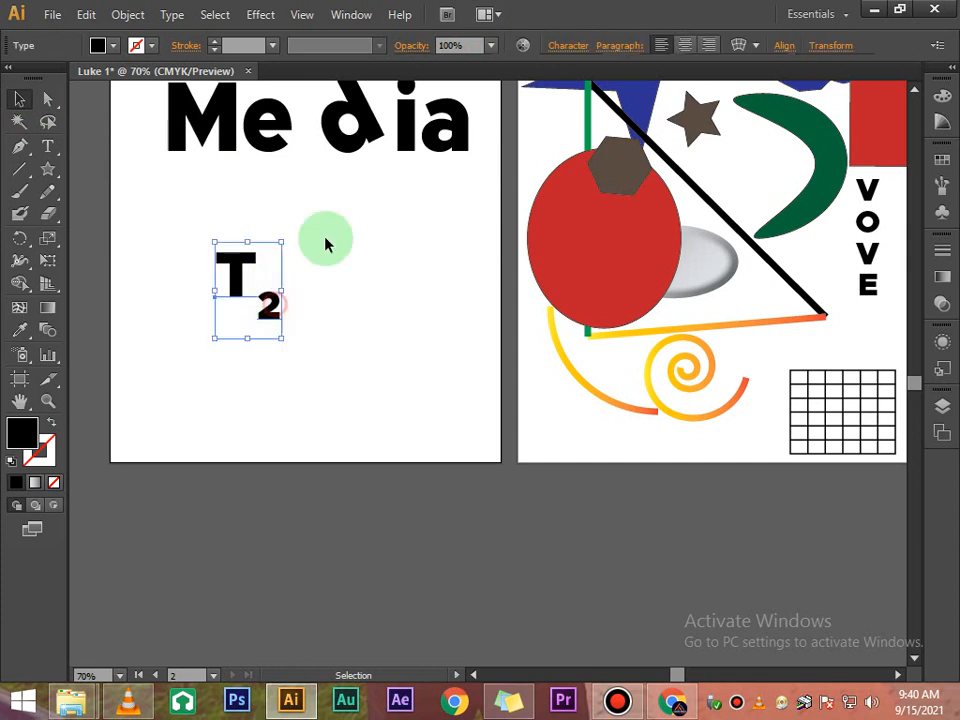
left_click(572, 46)
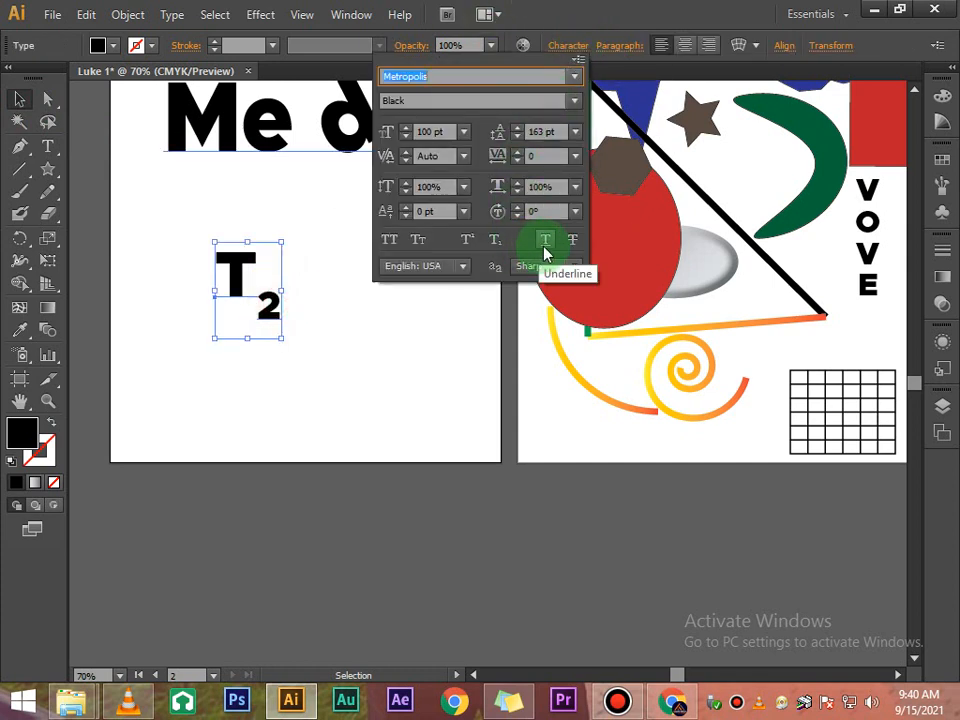
left_click(545, 248)
left_click(573, 244)
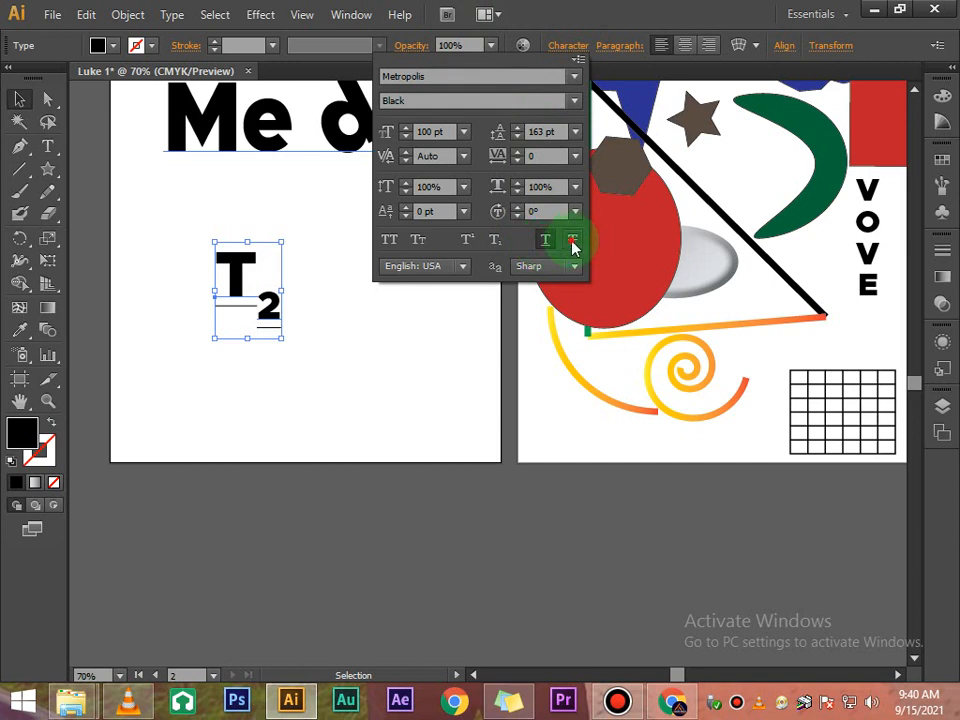
left_click(544, 241)
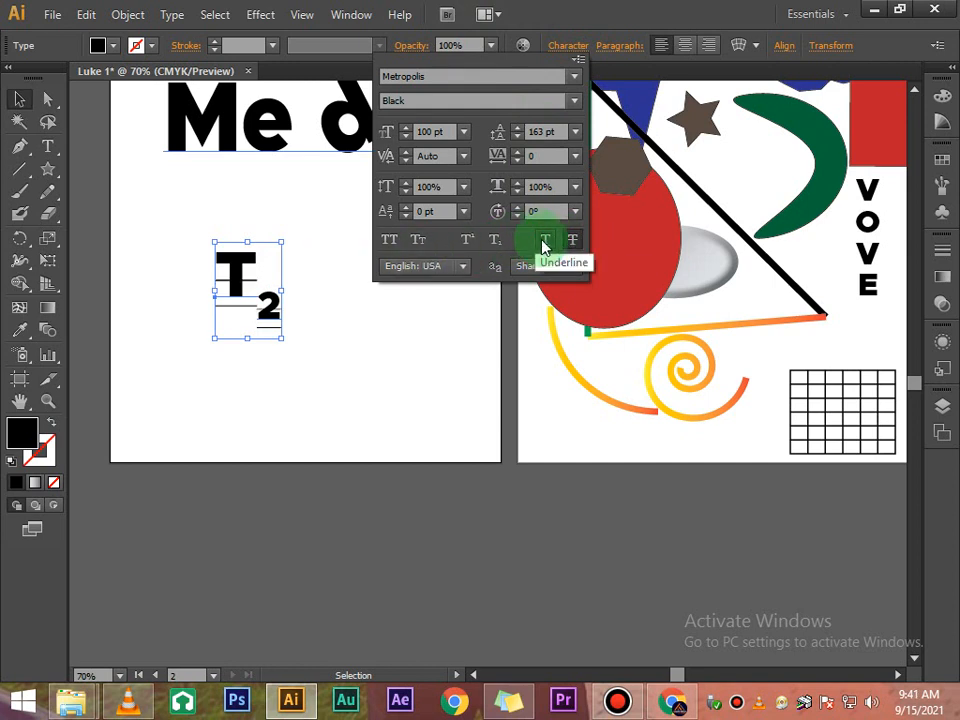
left_click(355, 325)
left_click(300, 268)
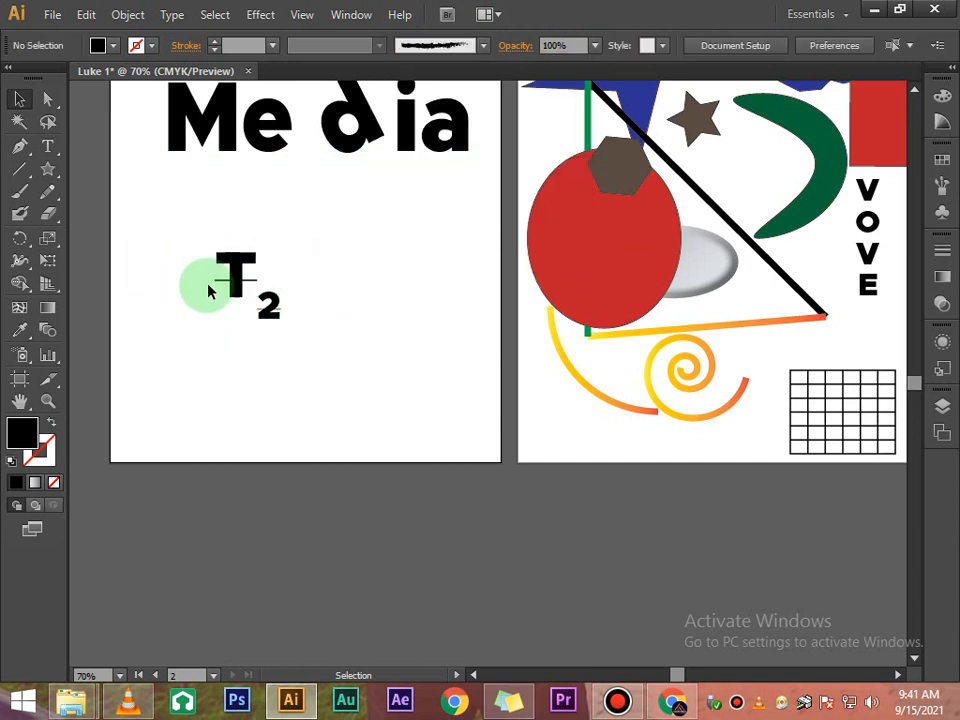
left_click(235, 258)
left_click(552, 45)
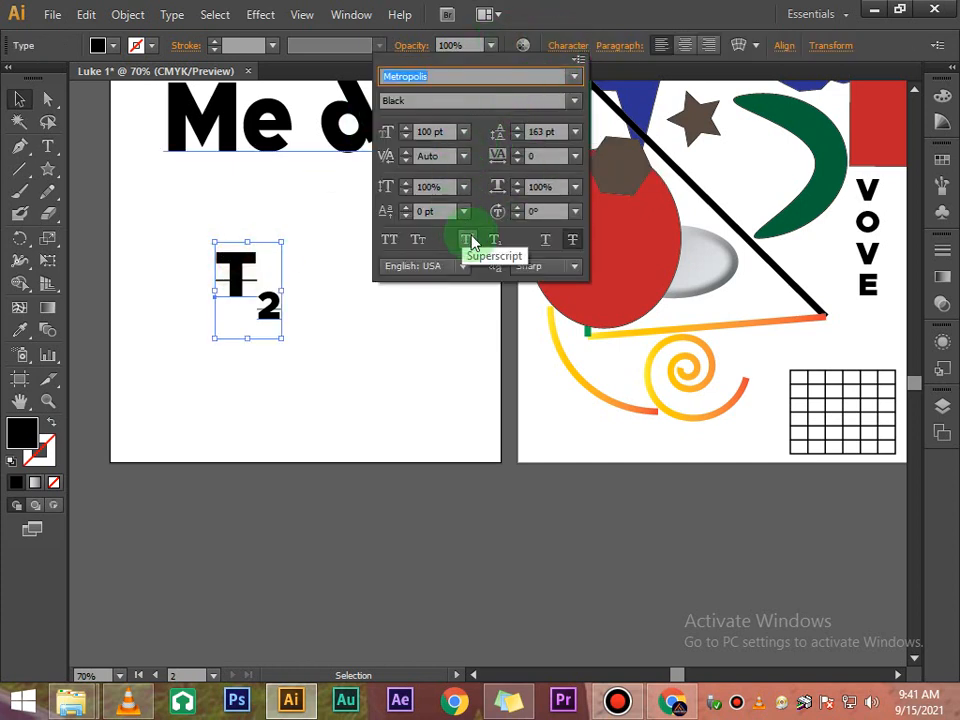
left_click(328, 352)
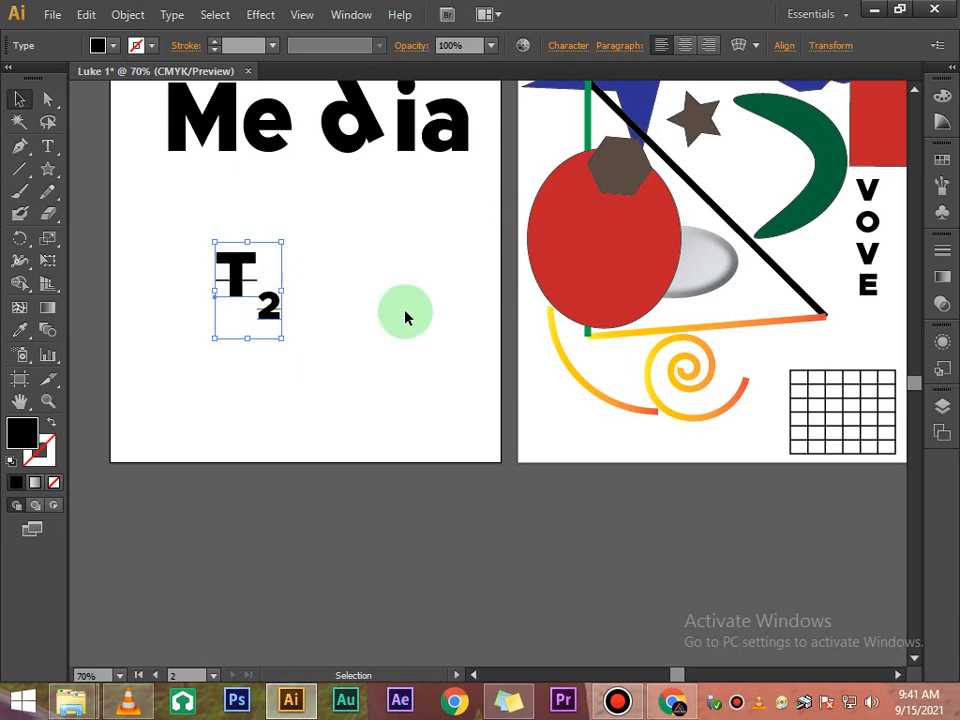
left_click(407, 315)
- Add point-type text reading lOVE to the right of T2
left_click(47, 145)
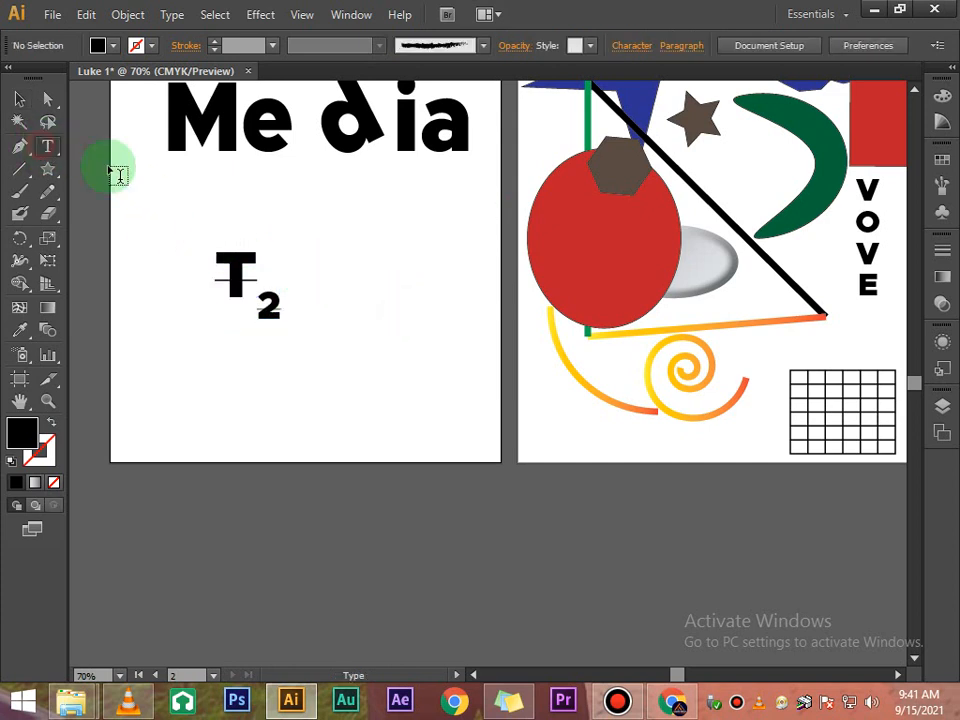
left_click(381, 290)
type("lOVE")
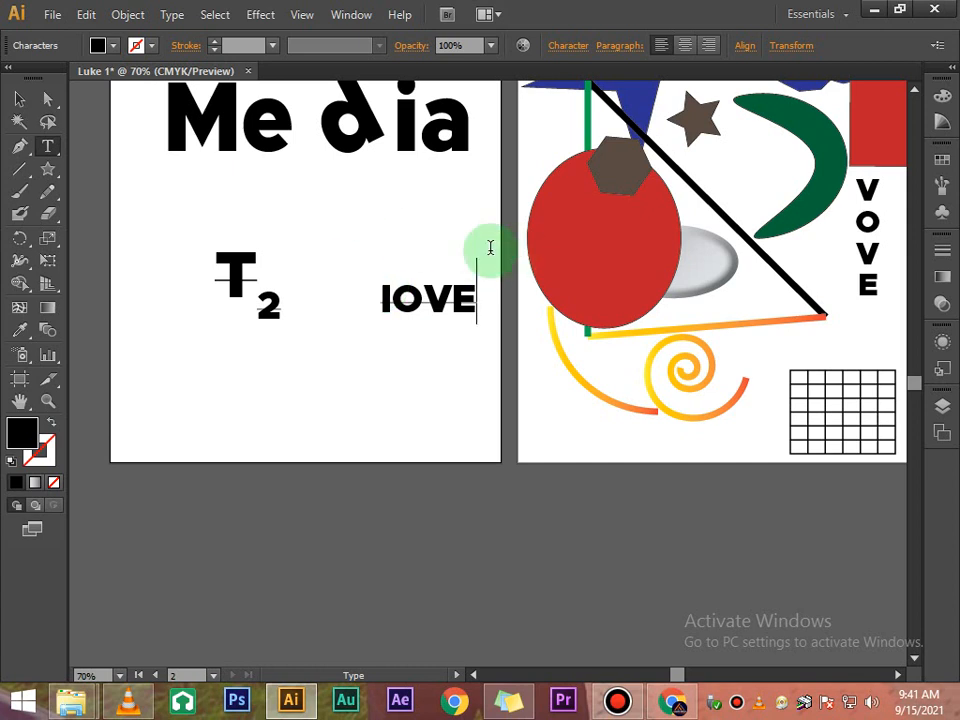
- Replace the lowercase l with a capital L so the text reads LOVE
left_click(389, 305)
key("BackSpace")
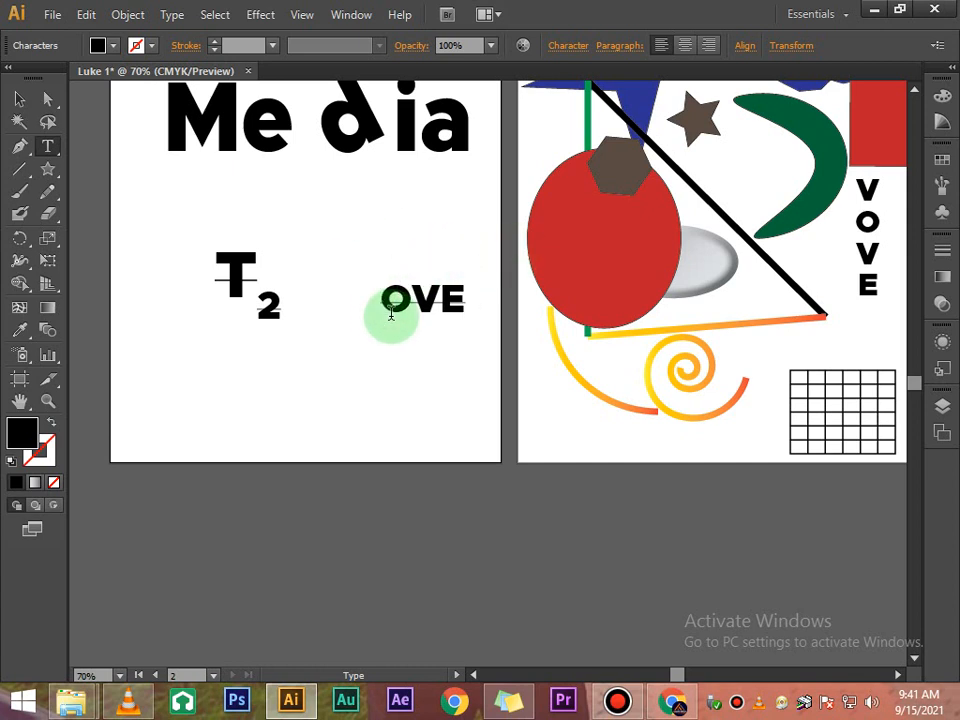
type("L")
left_click(19, 98)
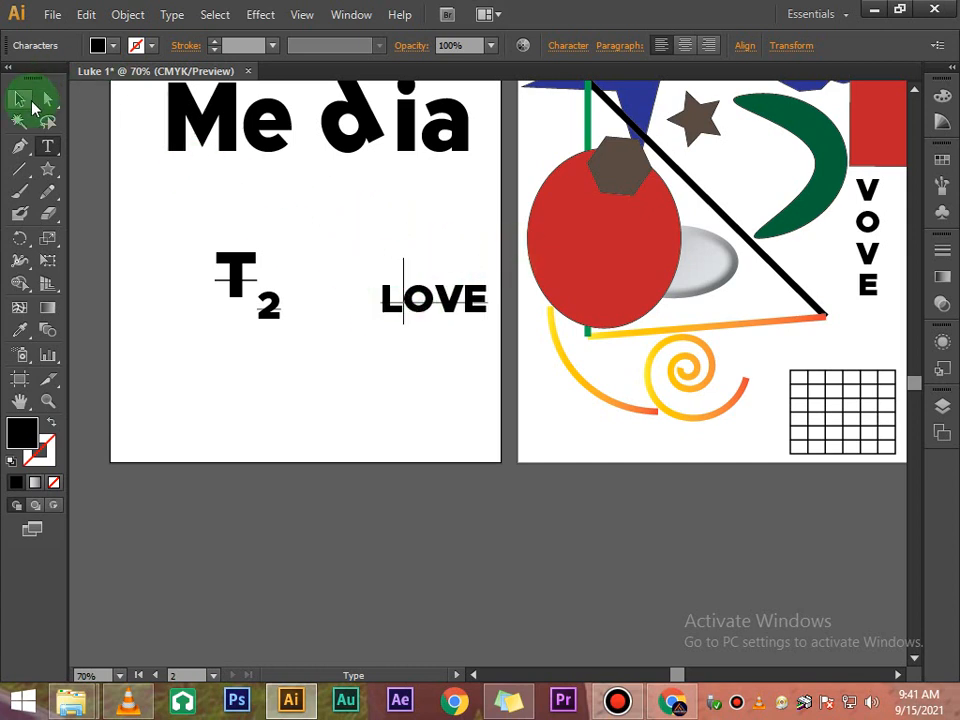
- Move the LOVE text slightly up and to the left
left_click(352, 325)
left_click_drag(414, 308, 388, 294)
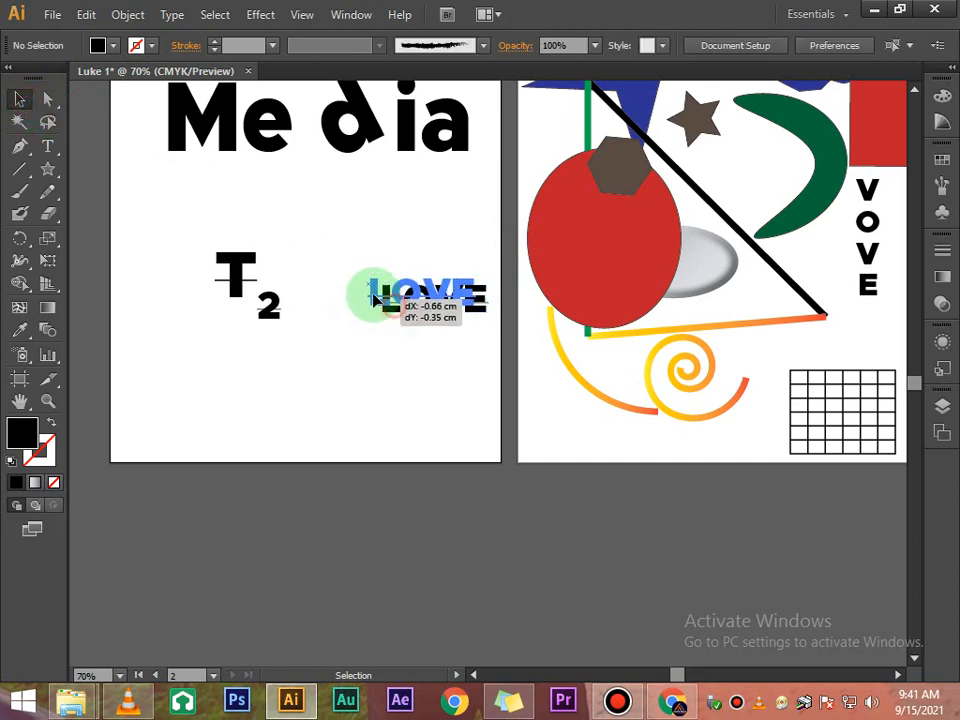
left_click(375, 379)
- Inspect the character settings of the Agape Media text
scroll(429, 306, "up", 4)
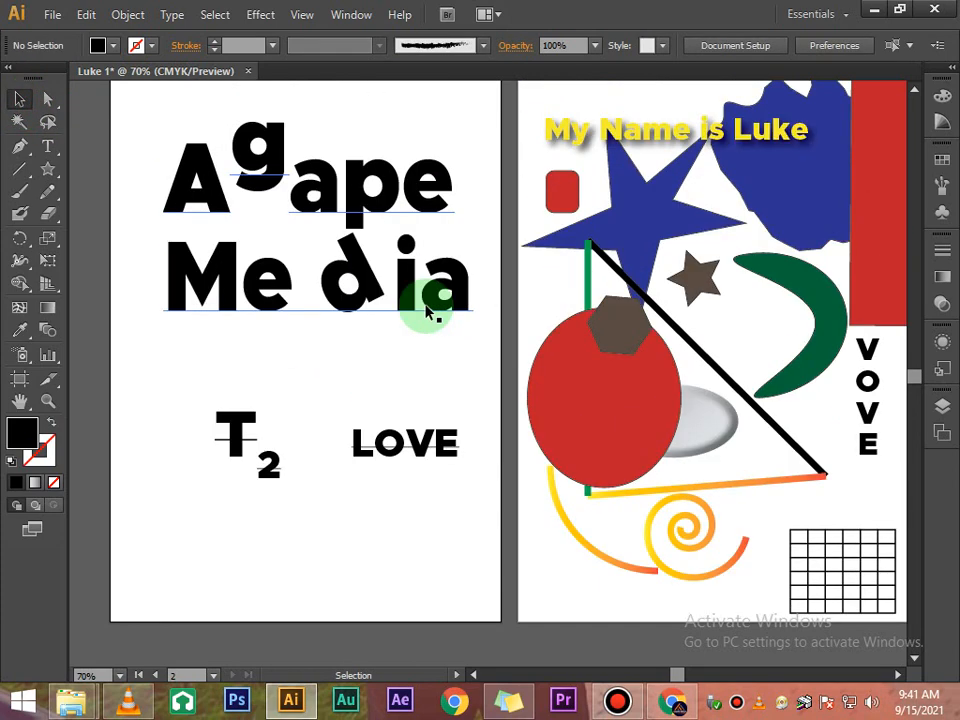
scroll(429, 306, "up", 1)
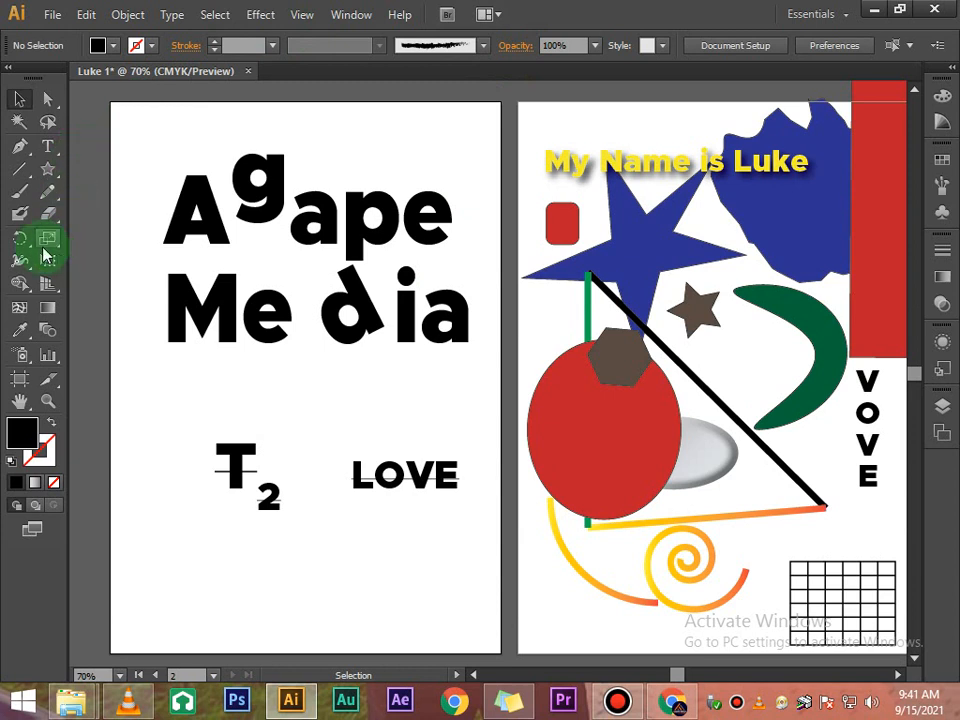
left_click(223, 270)
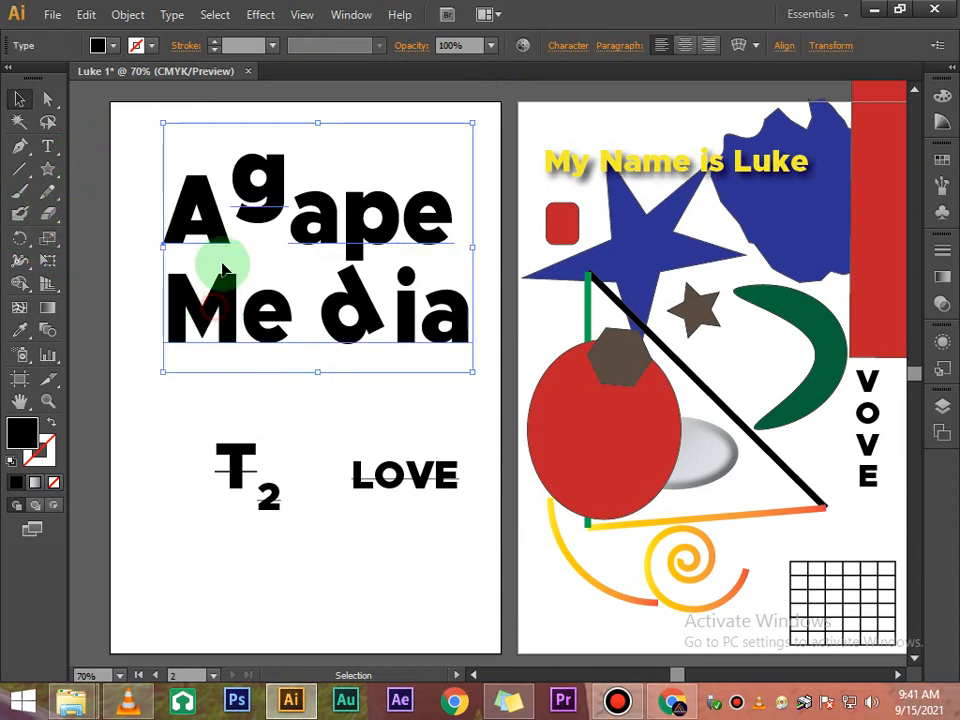
left_click(566, 45)
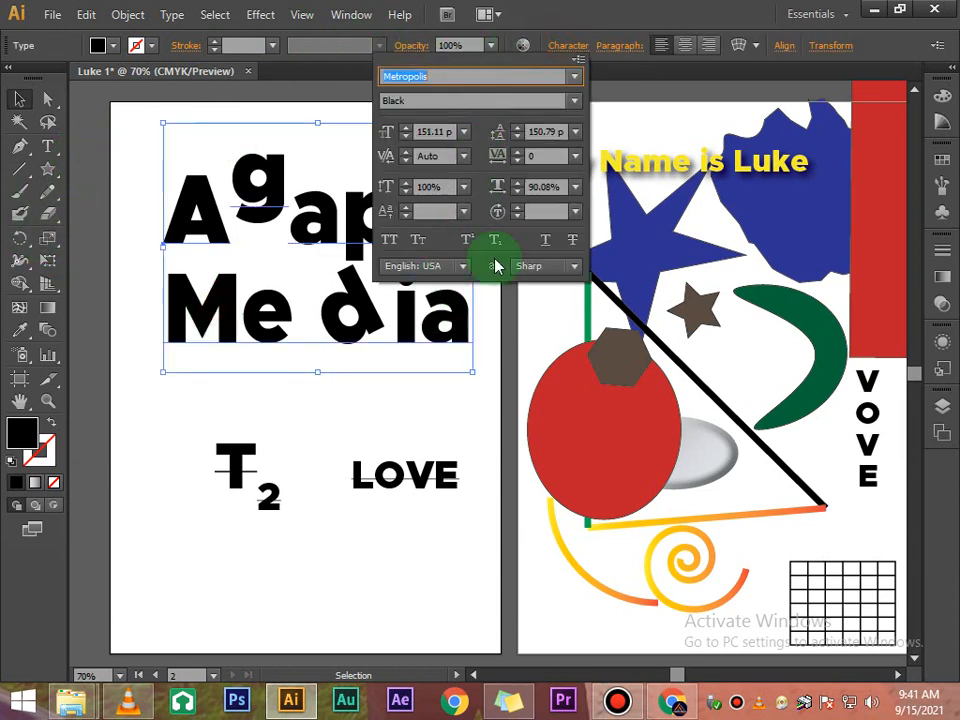
- Select the LOVE text and toggle its subscript character option
left_click(445, 477)
left_click(428, 467)
left_click(568, 46)
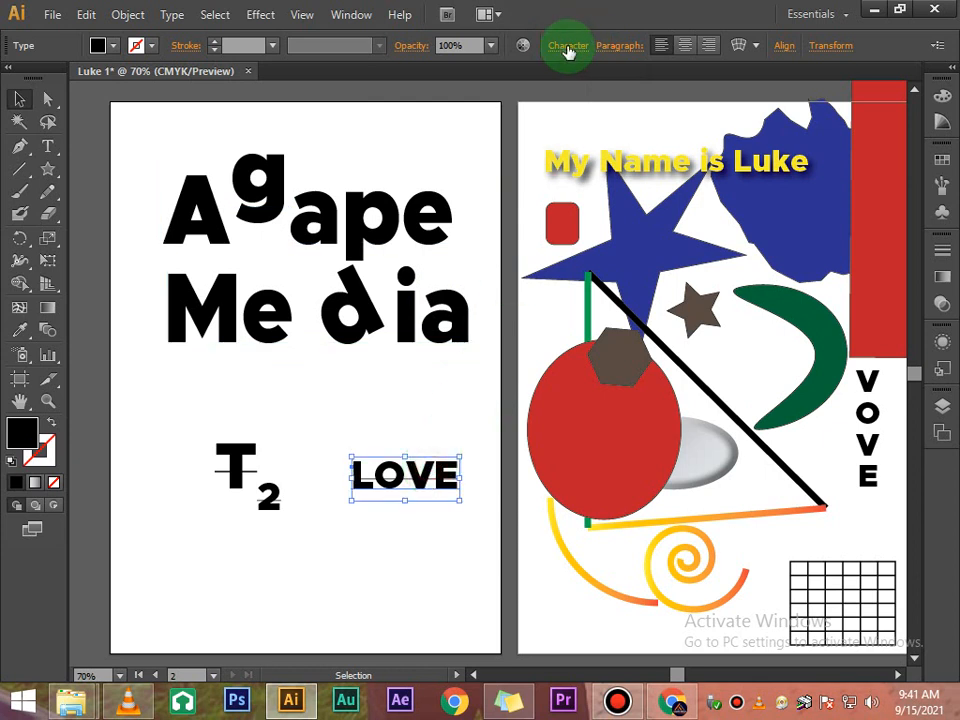
left_click(573, 242)
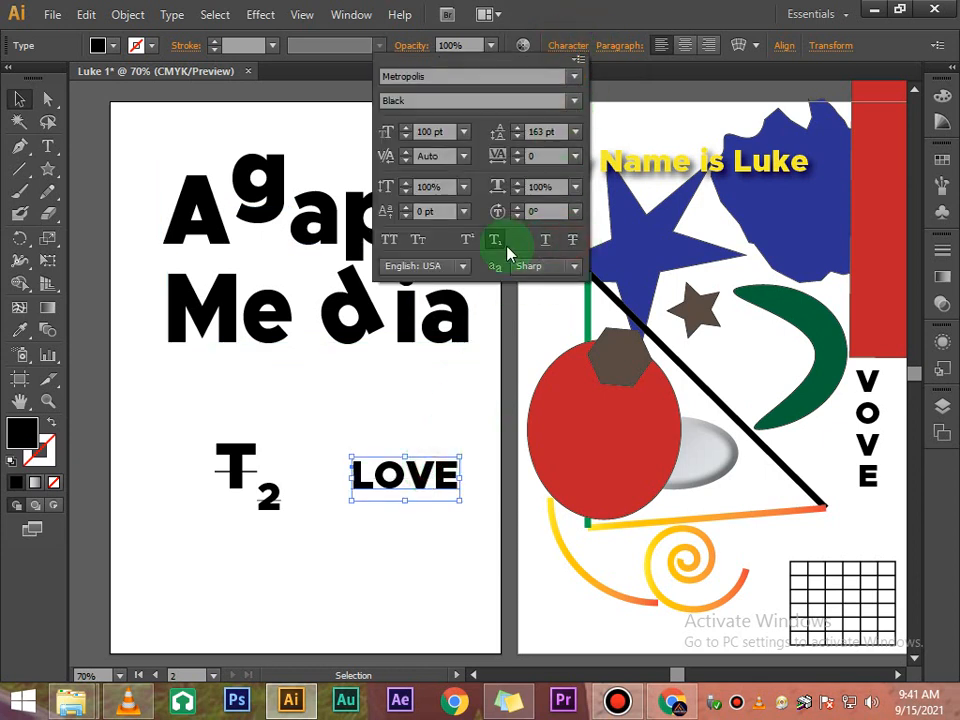
left_click(496, 242)
left_click(487, 386)
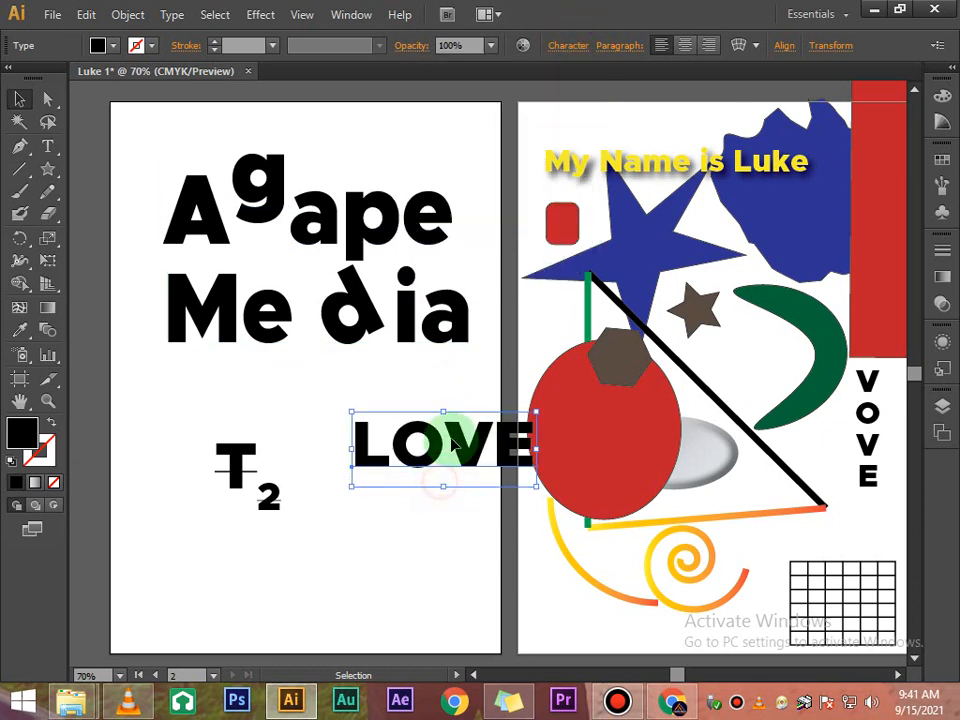
- Move the LOVE text up and left and fill it with red
left_click_drag(450, 425, 396, 411)
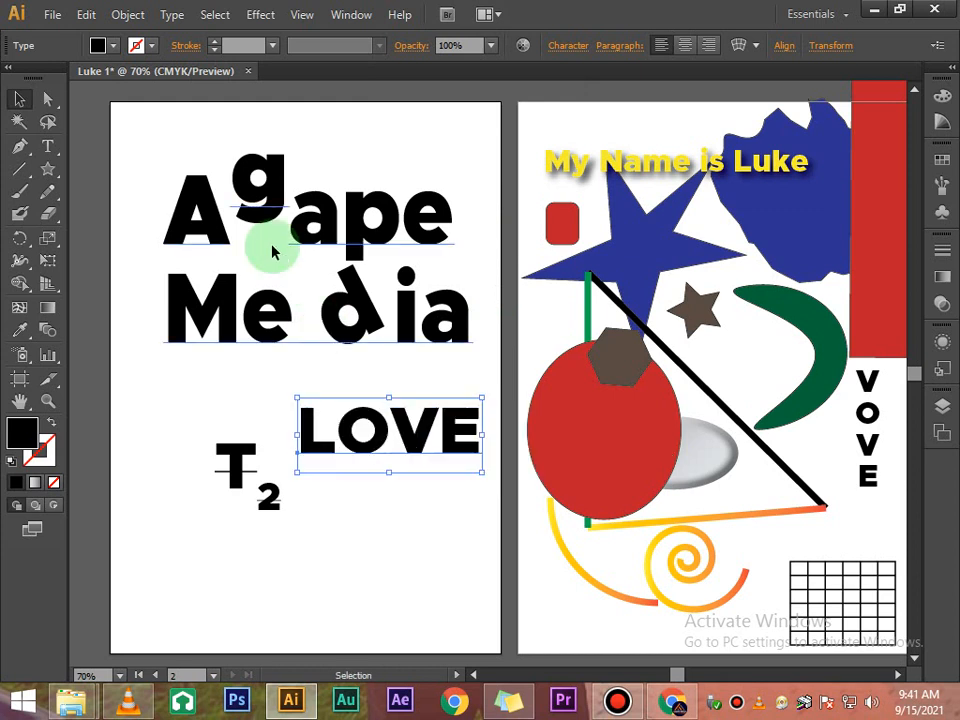
left_click(113, 45)
left_click(138, 104)
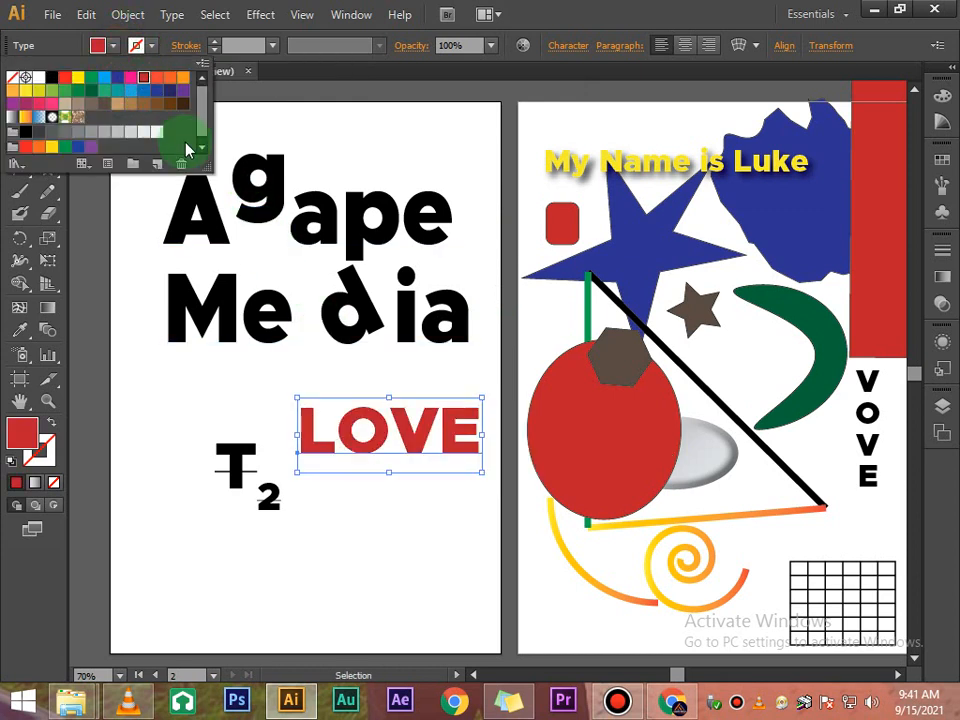
- Give the LOVE text a dark green stroke
left_click(150, 46)
left_click(150, 46)
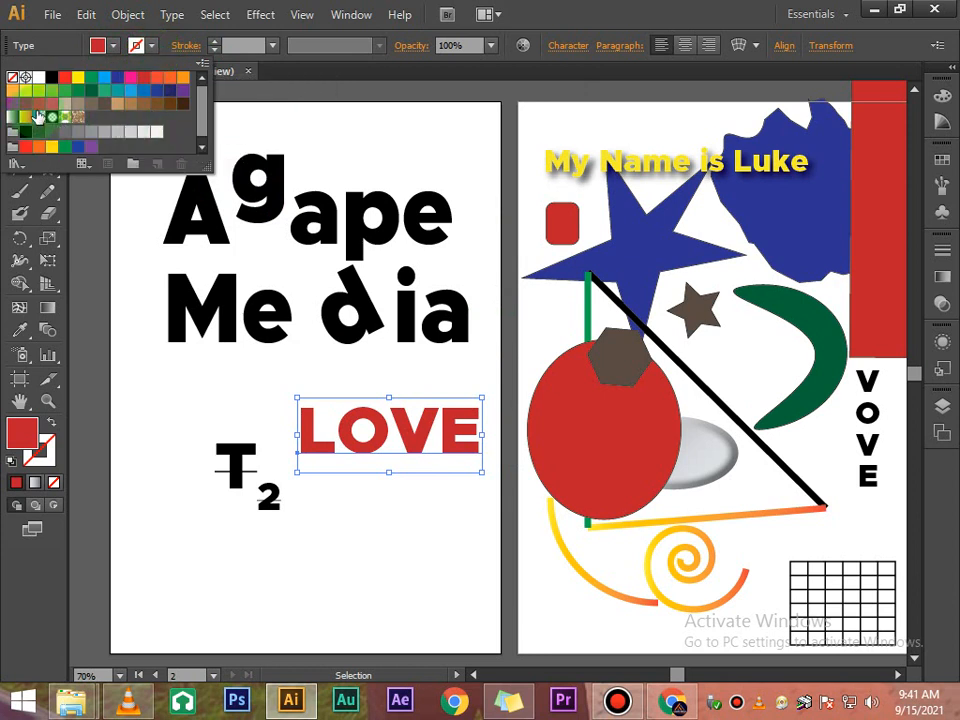
left_click(38, 110)
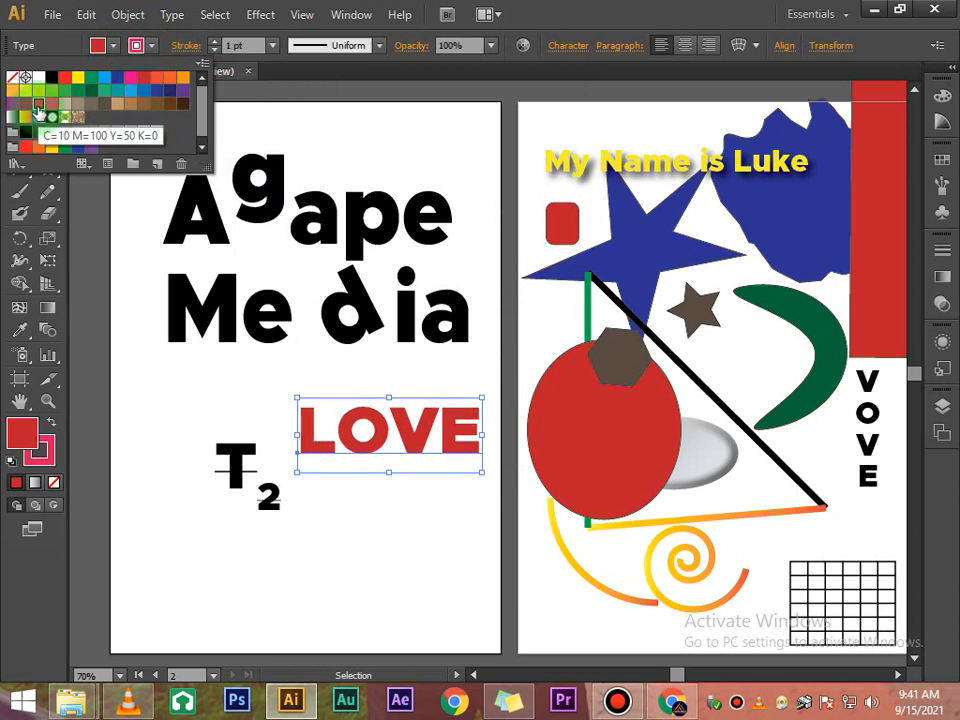
left_click(97, 95)
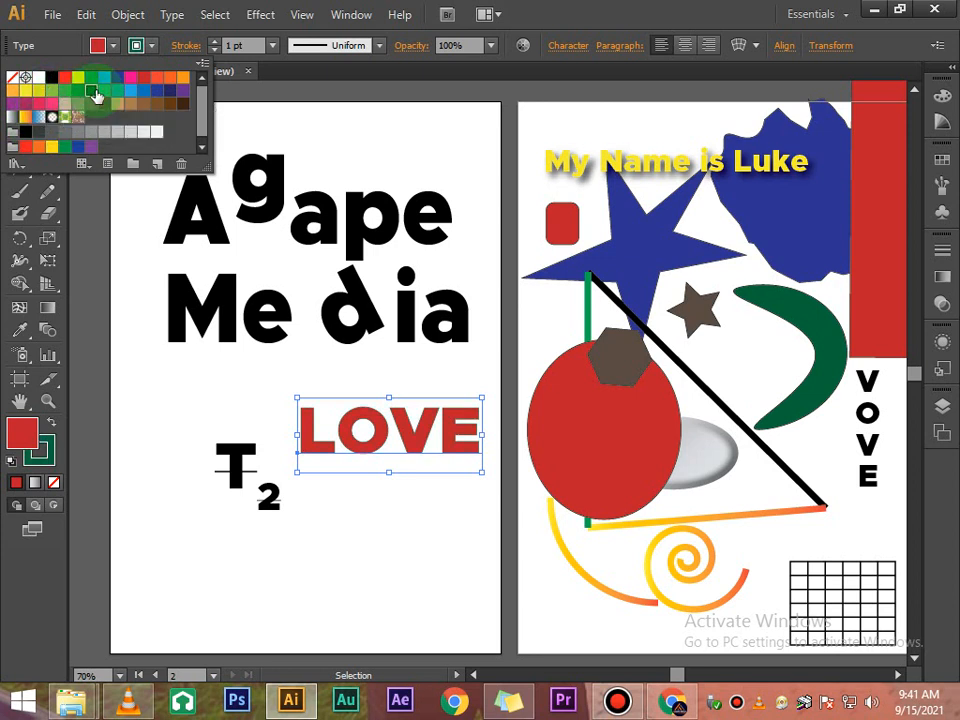
- Increase the LOVE text's stroke weight to 9 pt
left_click(217, 48)
left_click(217, 48)
left_click(217, 48)
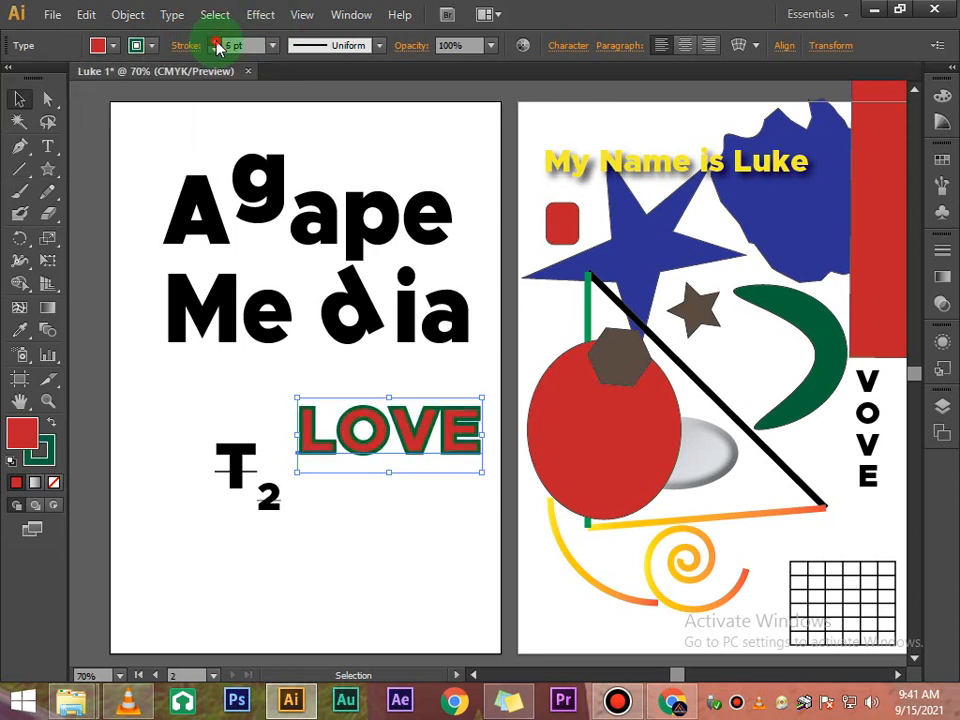
left_click(217, 48)
left_click(217, 48)
left_click(407, 493)
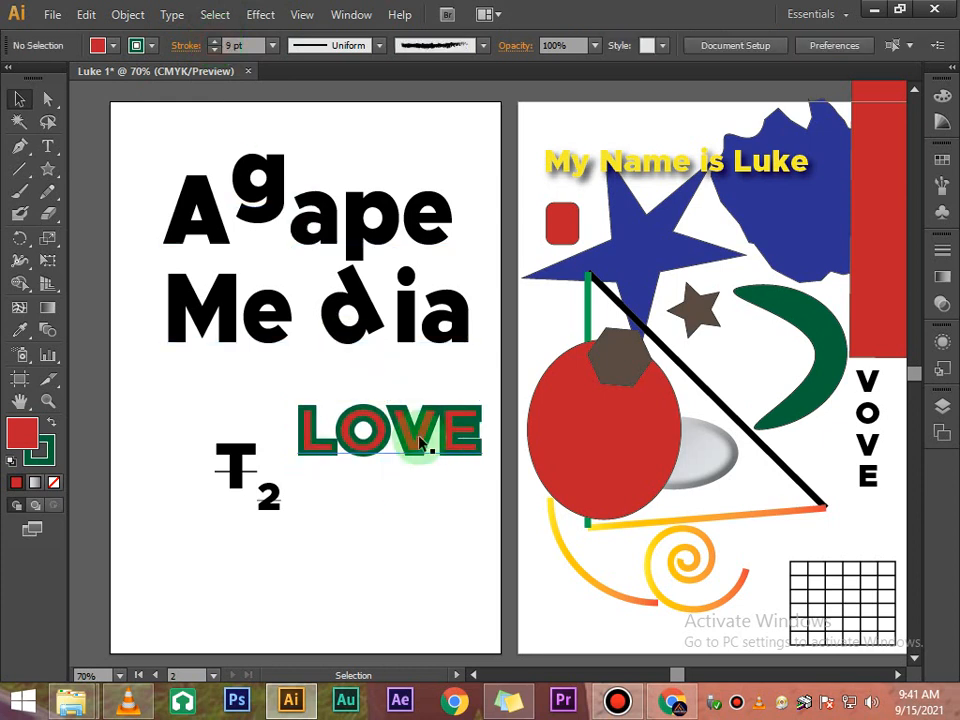
- Move the LOVE text below Agape Media and above T2
left_click_drag(413, 441, 300, 390)
left_click(321, 468)
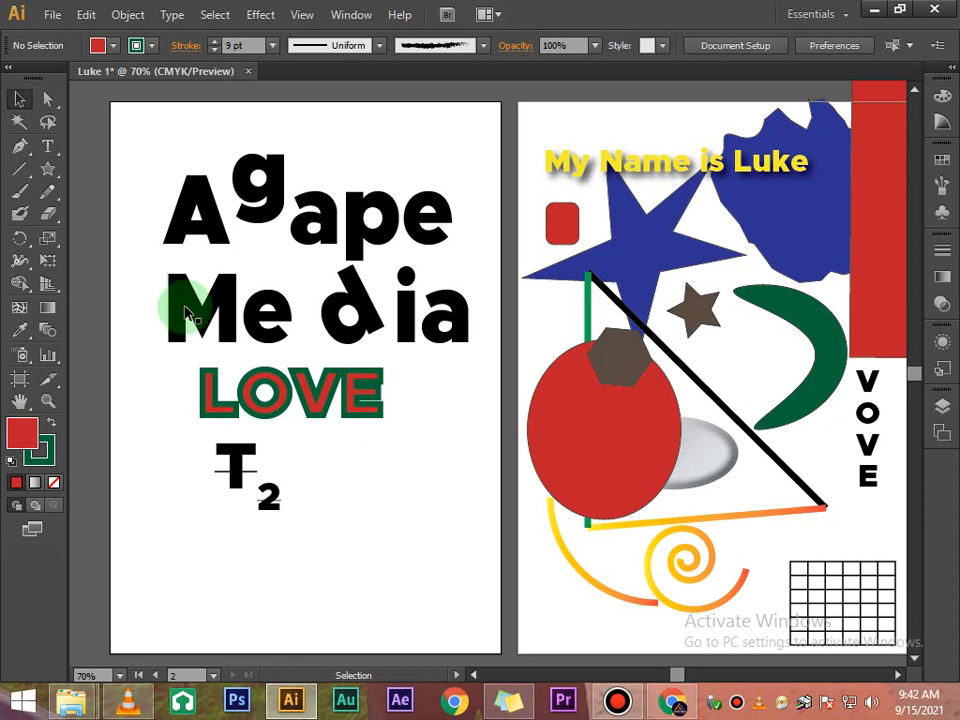
left_click(9, 70)
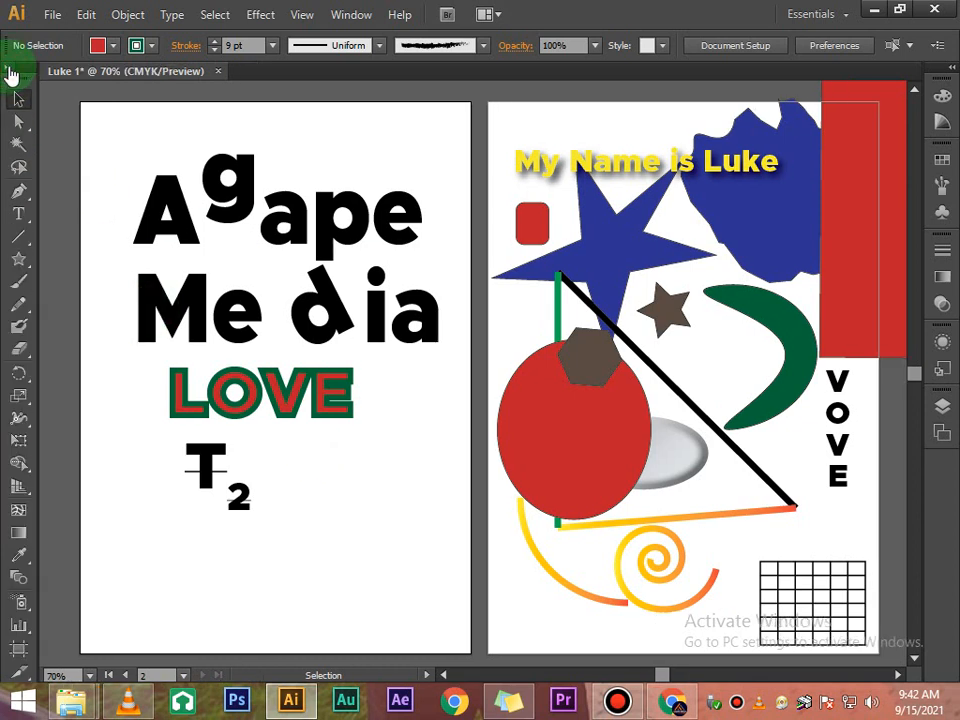